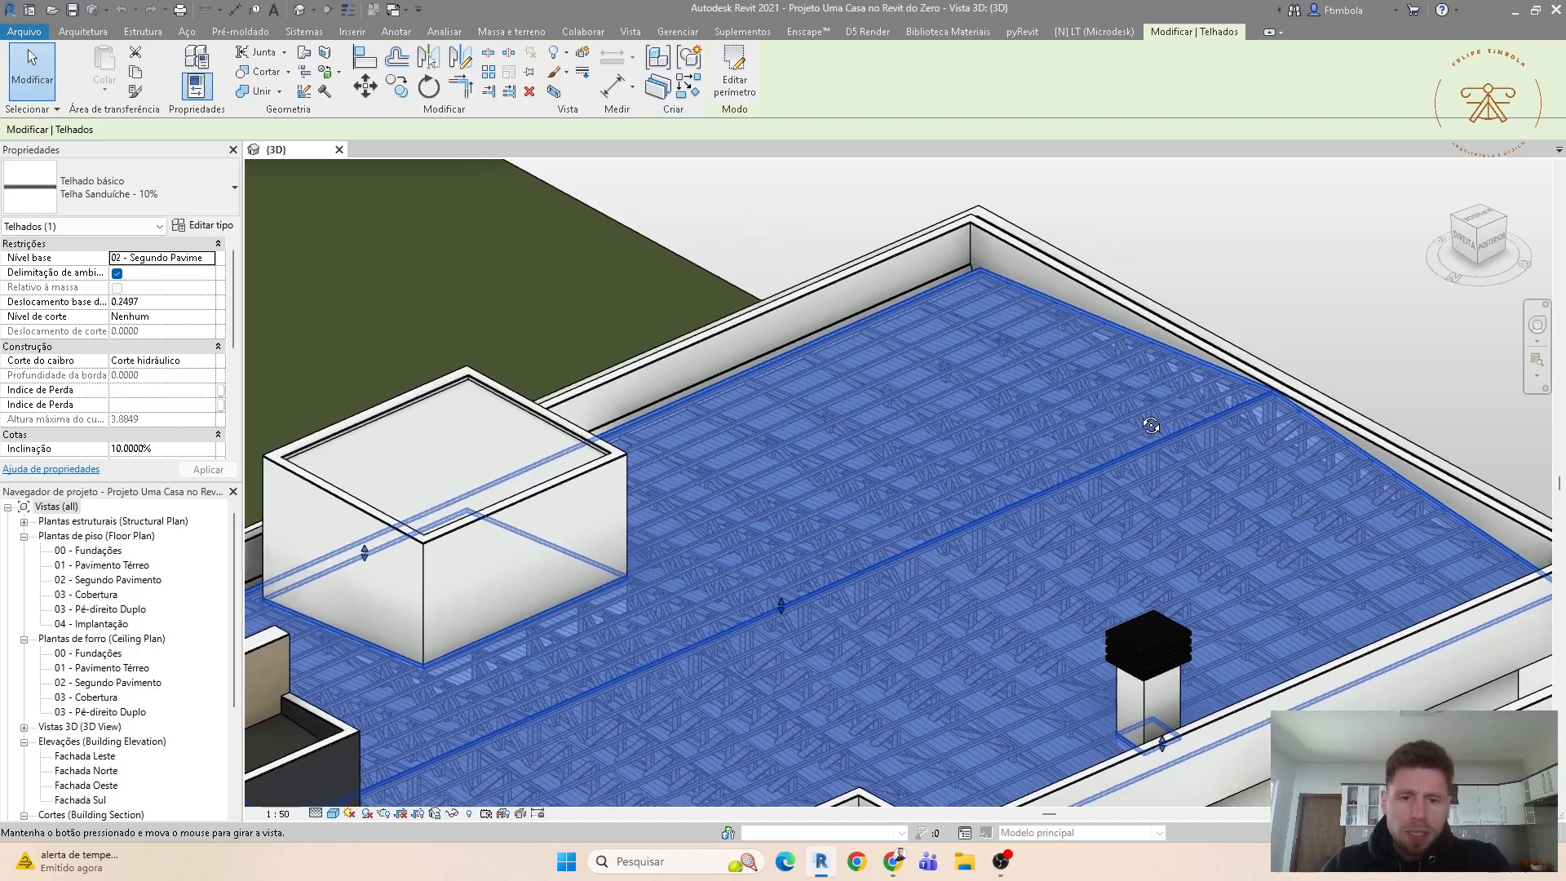
Step: Deselect the existing roof, open the 01 - Pavimento Térreo floor plan and start a roof by footprint
{"action": "scroll", "coordinate": [1128, 400], "scroll_direction": "up", "scroll_amount": 1}
{"action": "key", "text": "Escape"}
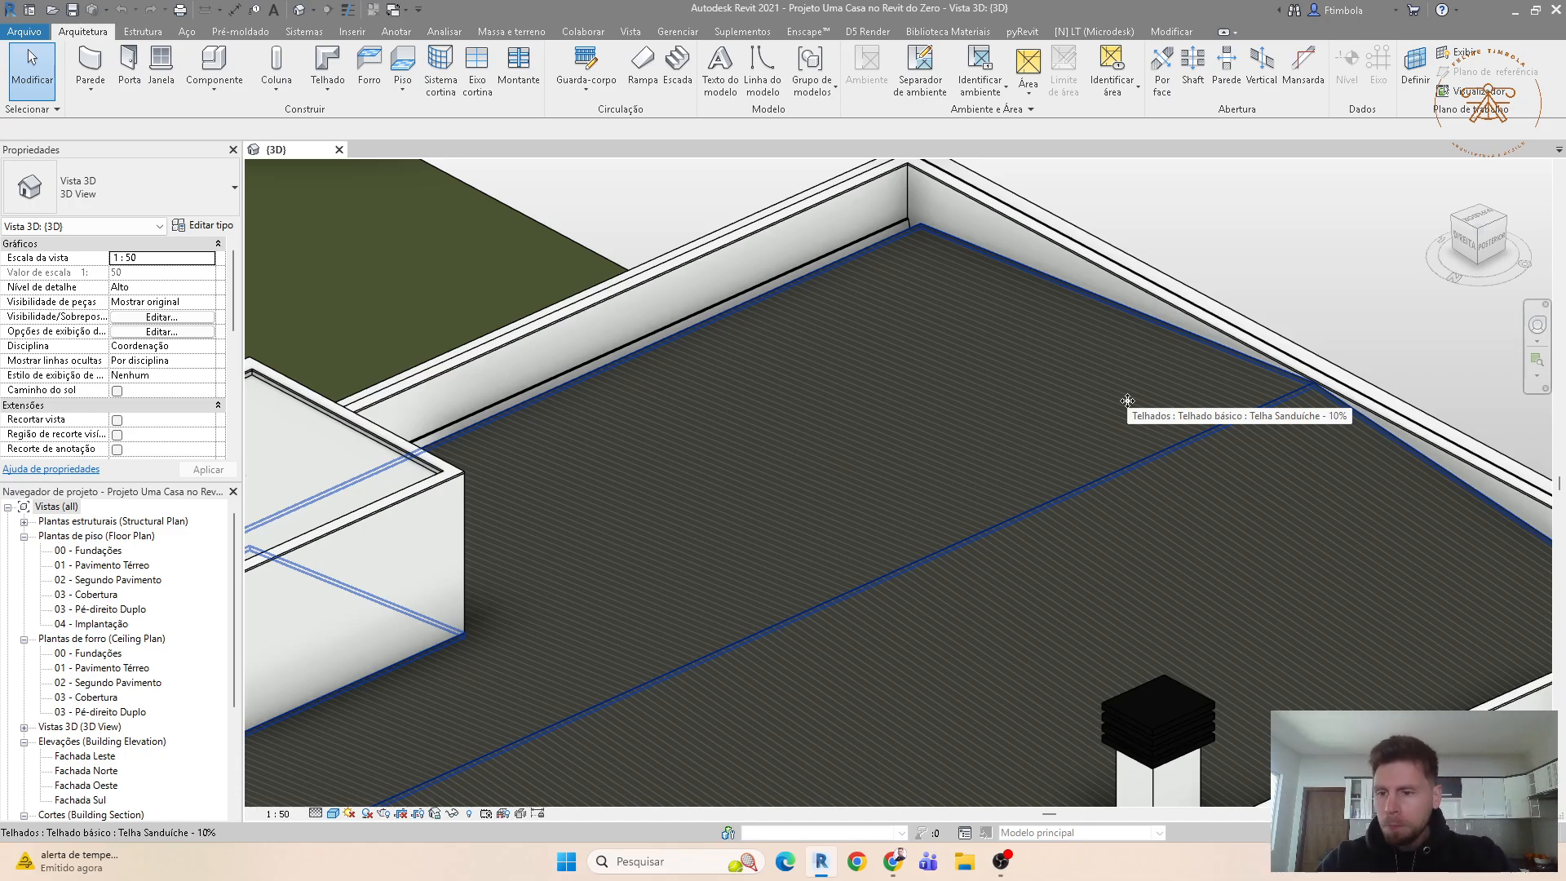
{"action": "double_click", "coordinate": [126, 567]}
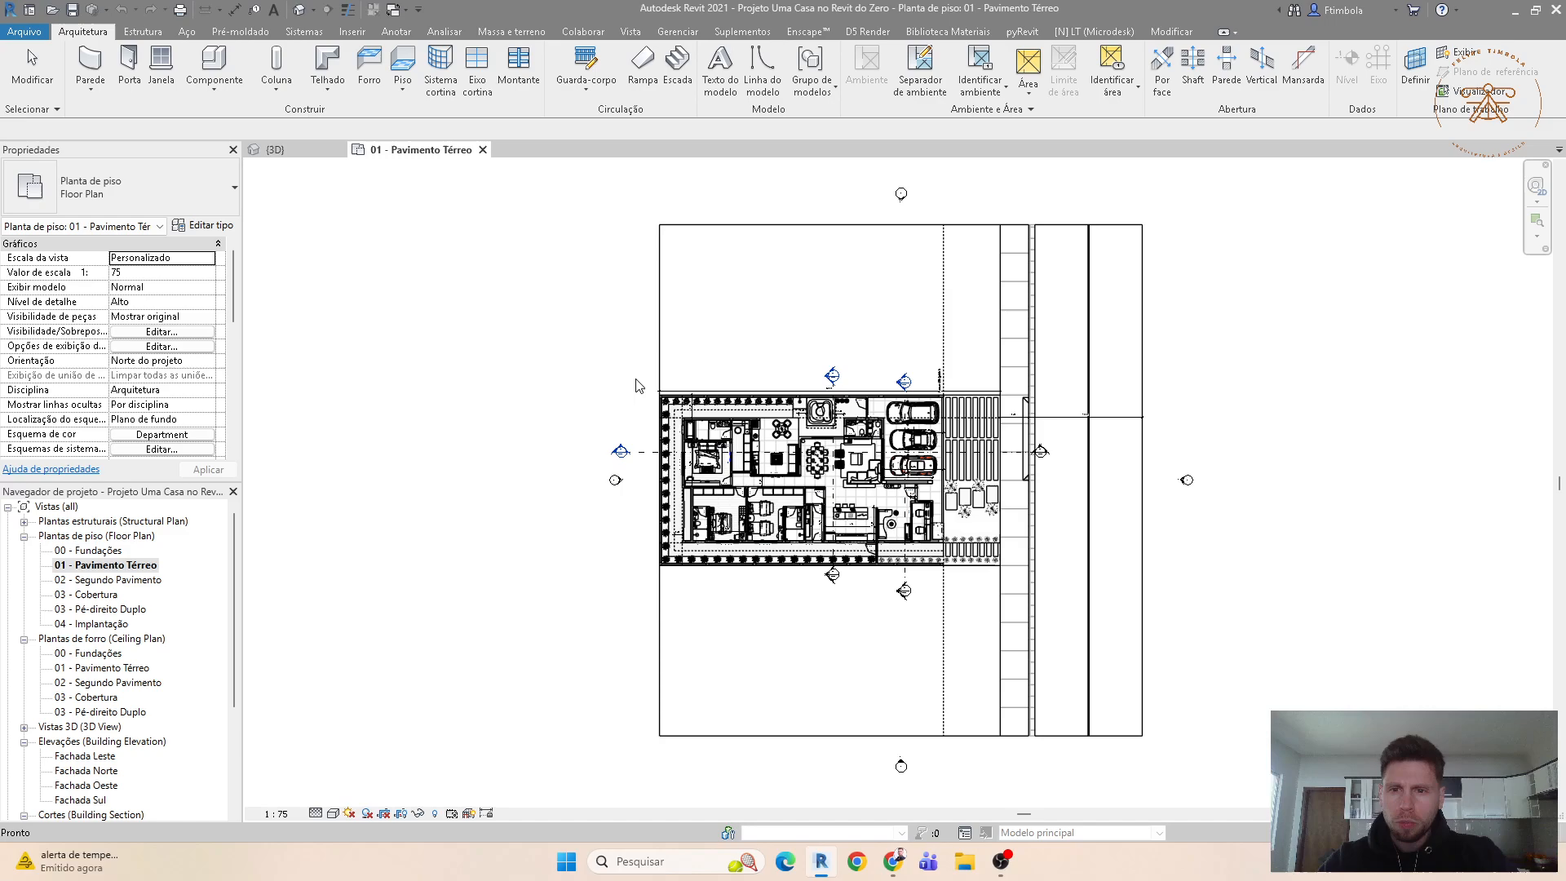
{"action": "scroll", "coordinate": [970, 610], "scroll_direction": "up", "scroll_amount": 3}
{"action": "scroll", "coordinate": [759, 469], "scroll_direction": "up", "scroll_amount": 3}
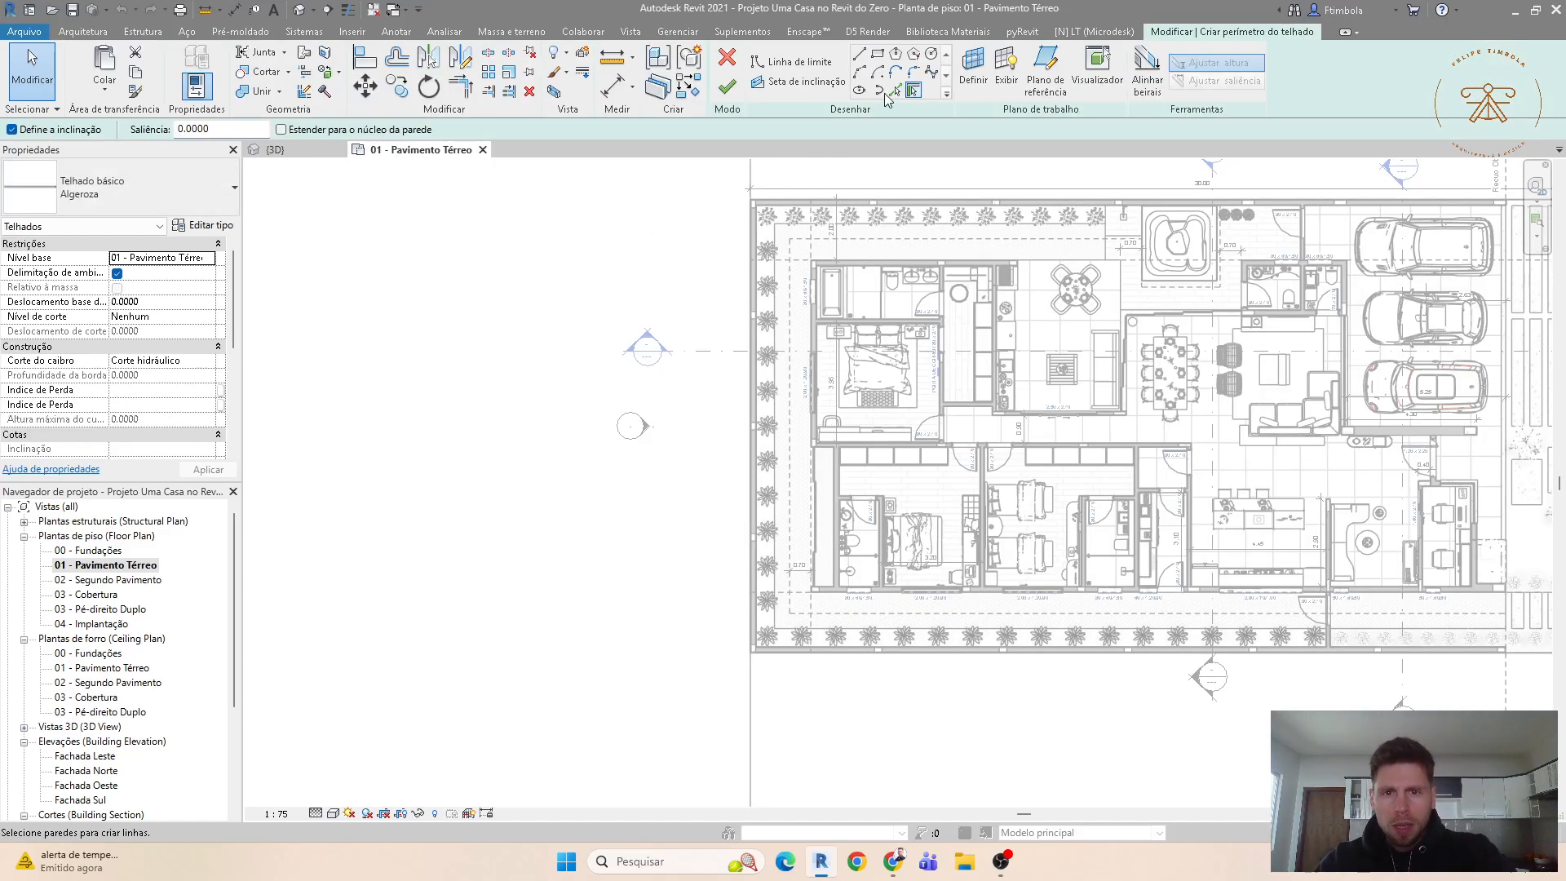
Step: Sketch a rectangular roof boundary about 7.5 by 3.6 m in the empty area beside the house
{"action": "middle_click_drag", "start_coordinate": [464, 424], "coordinate": [848, 440]}
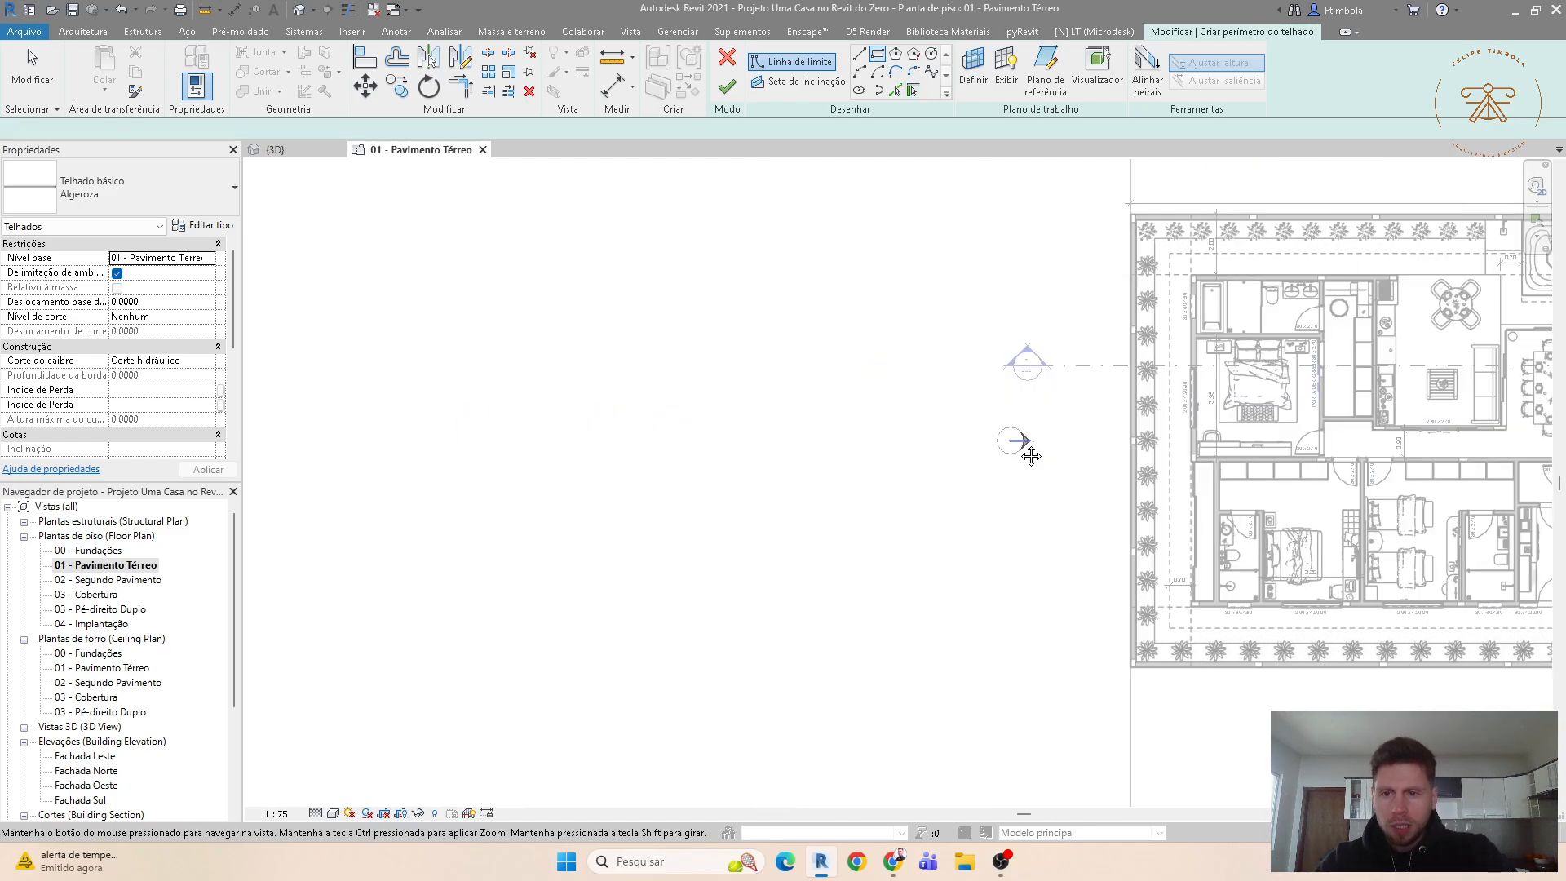
{"action": "left_click", "coordinate": [562, 403]}
{"action": "scroll", "coordinate": [793, 514], "scroll_direction": "up", "scroll_amount": 2}
{"action": "left_click", "coordinate": [793, 513]}
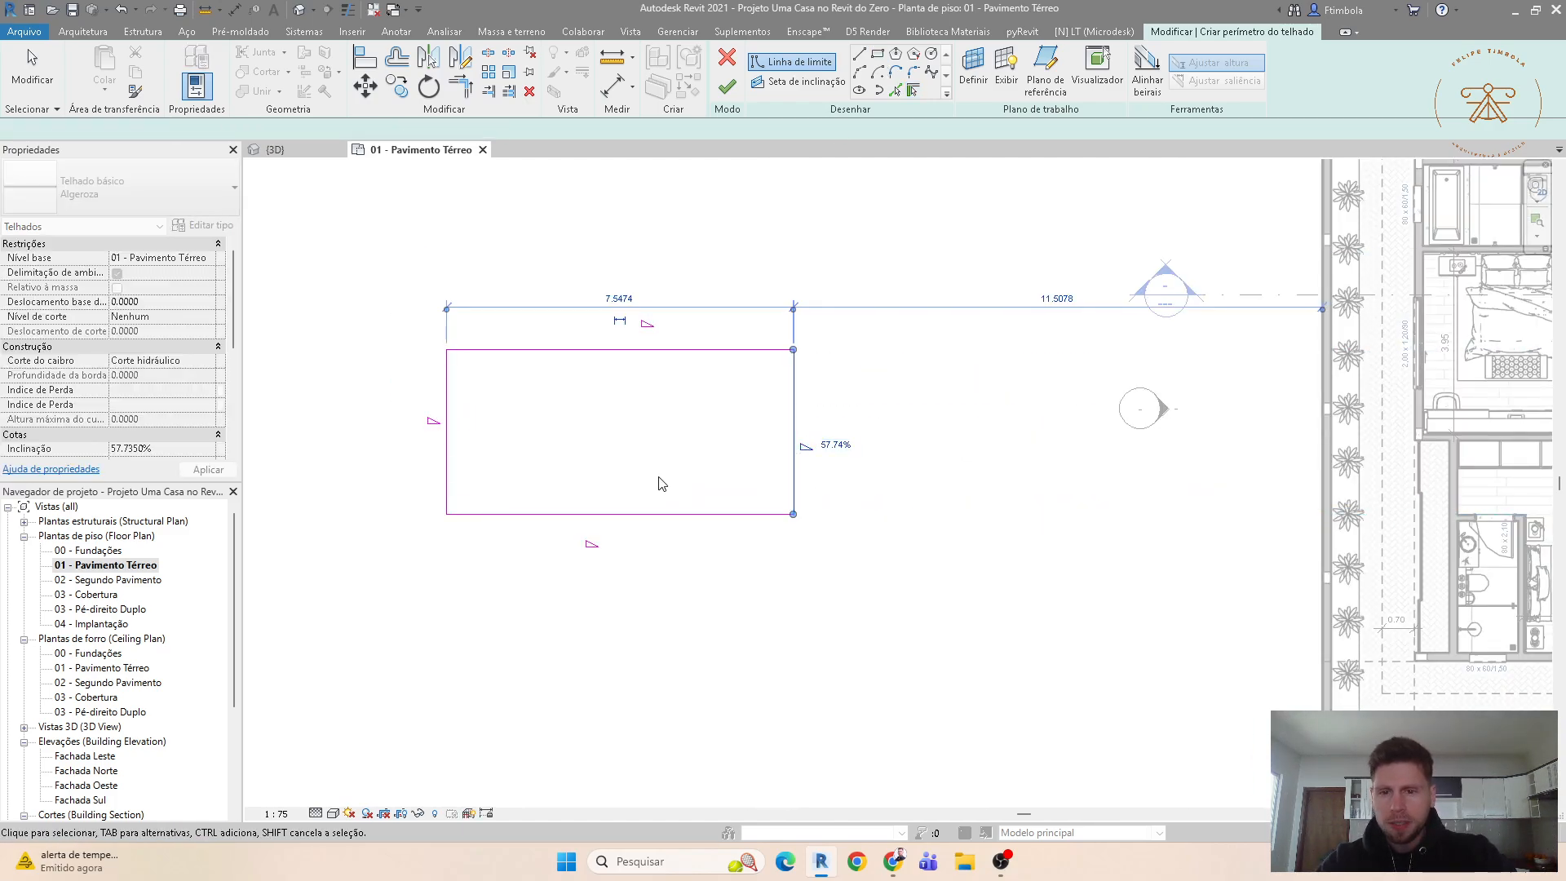
{"action": "left_click", "coordinate": [604, 293]}
{"action": "type", "text": "0.5"}
{"action": "key", "text": "Return"}
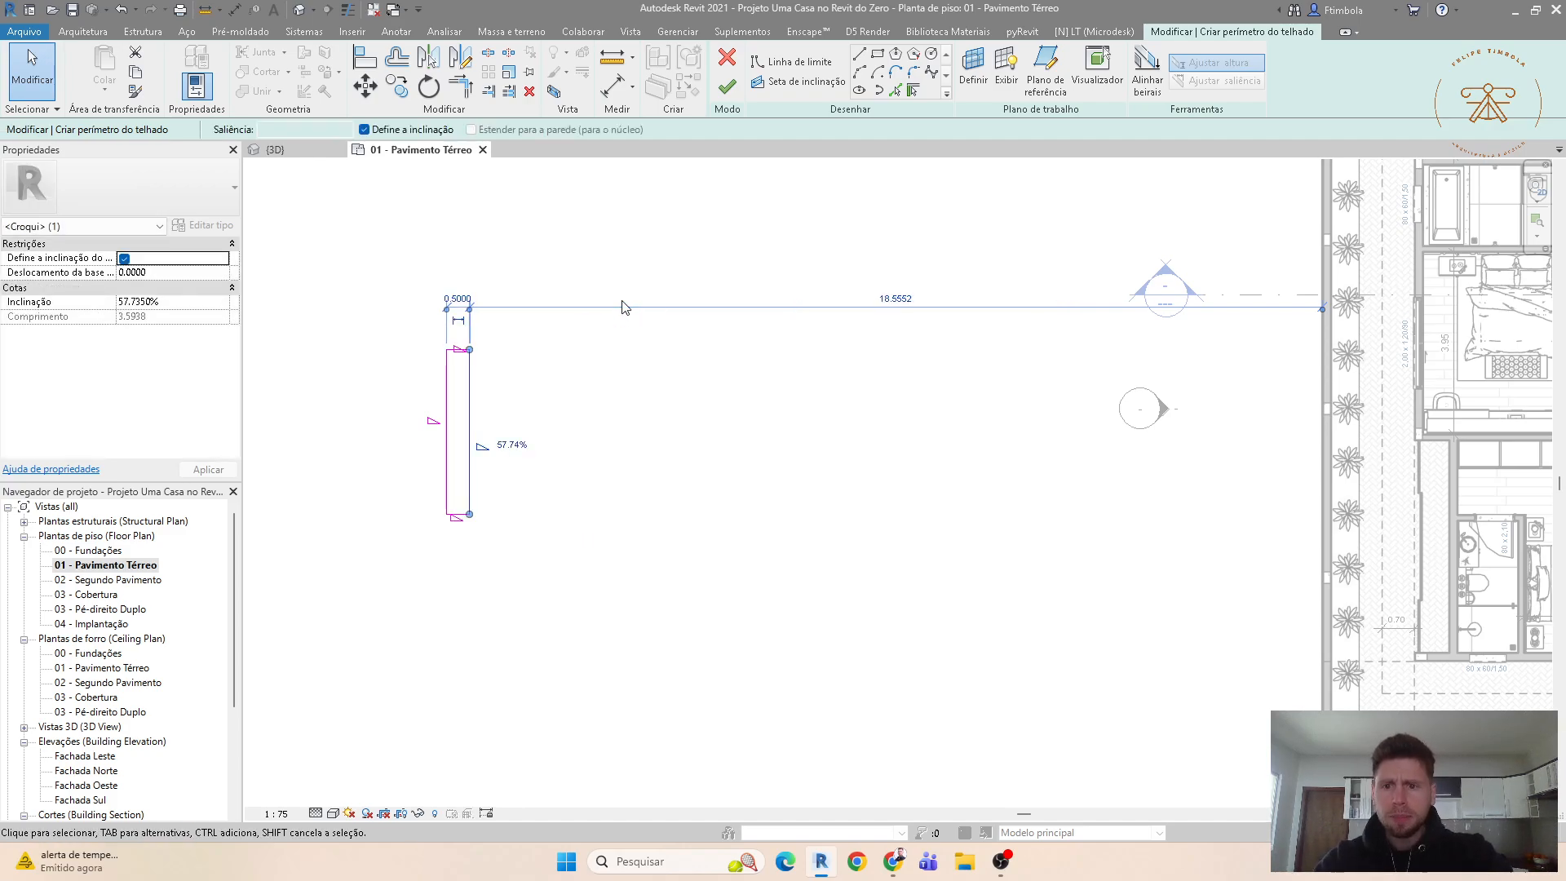
Step: Resize the roof boundary rectangle to 7 m long and 3.5 m deep
{"action": "left_click", "coordinate": [457, 298]}
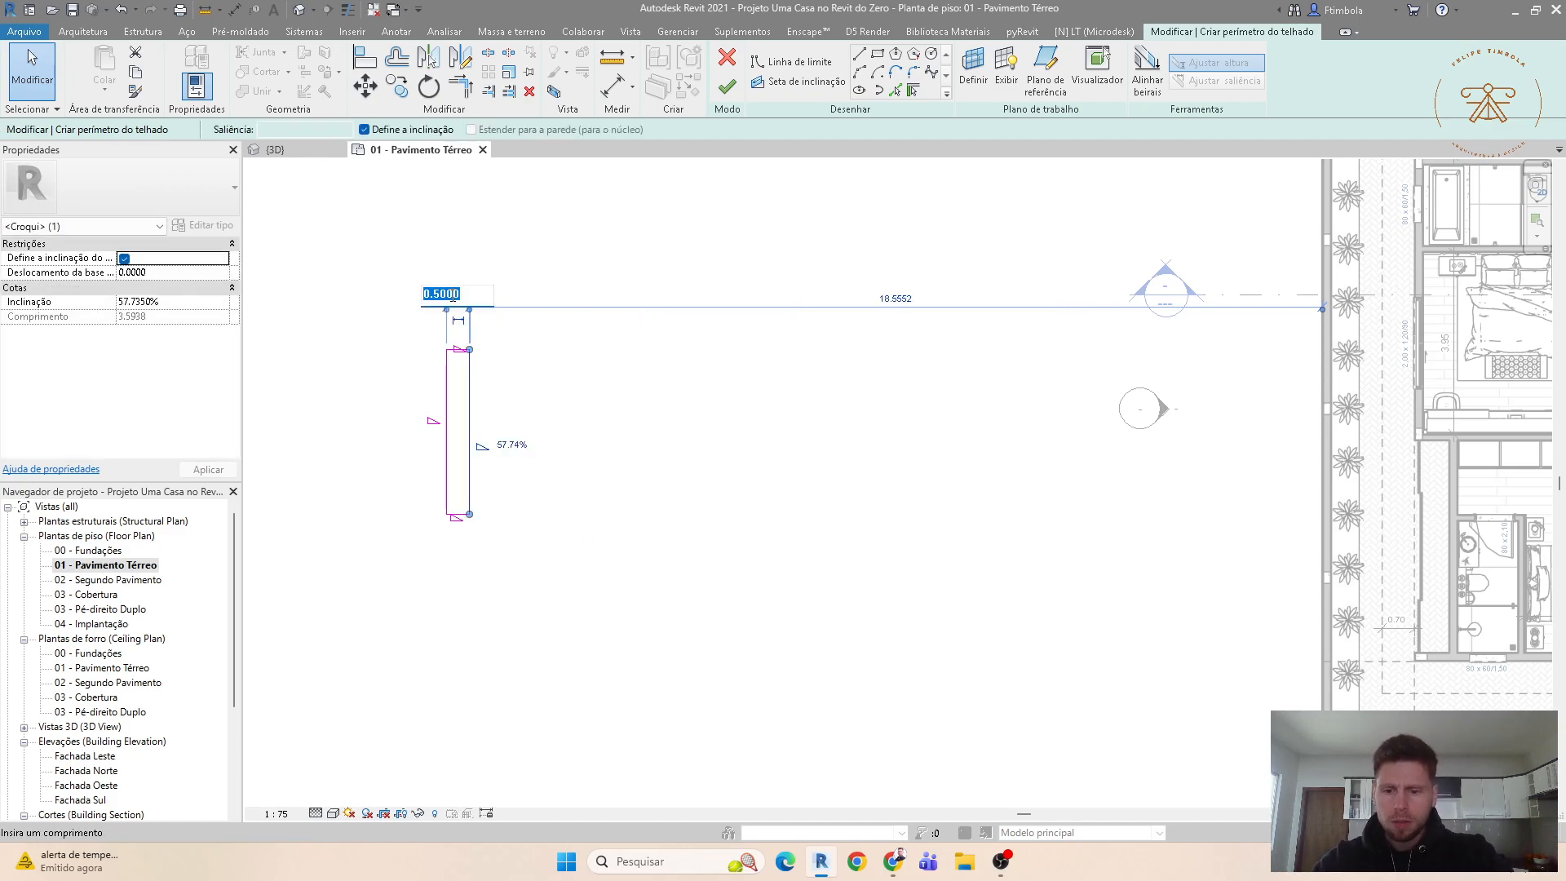
{"action": "type", "text": "7"}
{"action": "key", "text": "Return"}
{"action": "left_click", "coordinate": [520, 524]}
{"action": "left_click", "coordinate": [768, 441]}
{"action": "left_click", "coordinate": [803, 431]}
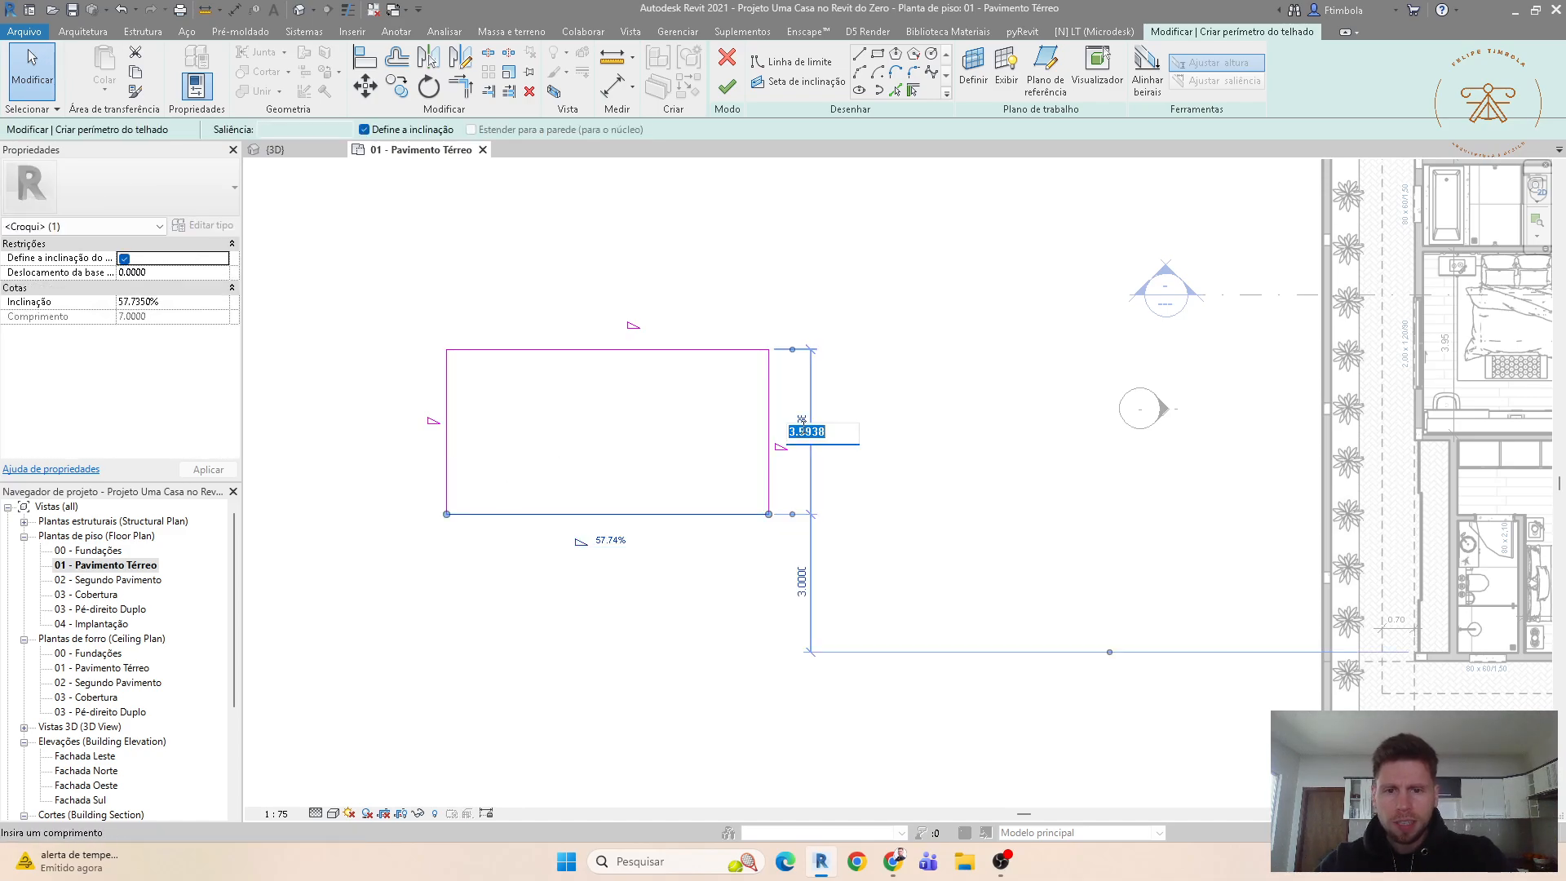
{"action": "type", "text": "3.5"}
{"action": "key", "text": "Return"}
{"action": "key", "text": "Escape"}
Step: Finish the roof footprint sketch and show the new roof in the default 3D view
{"action": "scroll", "coordinate": [804, 431], "scroll_direction": "up", "scroll_amount": 1}
{"action": "scroll", "coordinate": [644, 452], "scroll_direction": "up", "scroll_amount": 3}
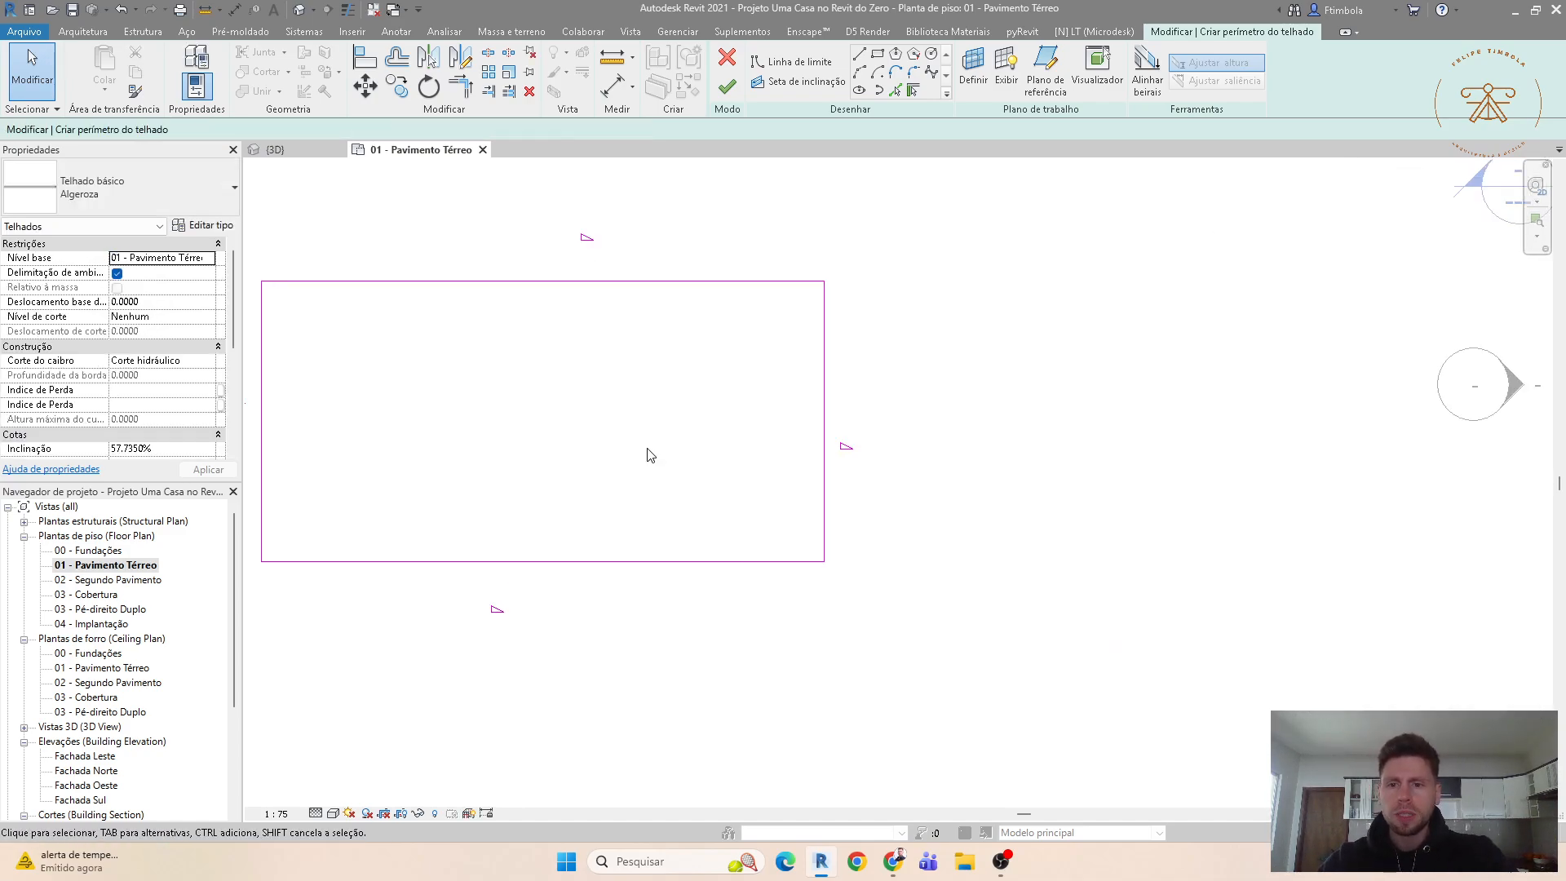
{"action": "middle_click_drag", "start_coordinate": [646, 453], "coordinate": [770, 468]}
{"action": "left_click", "coordinate": [728, 90]}
{"action": "key", "text": "Escape"}
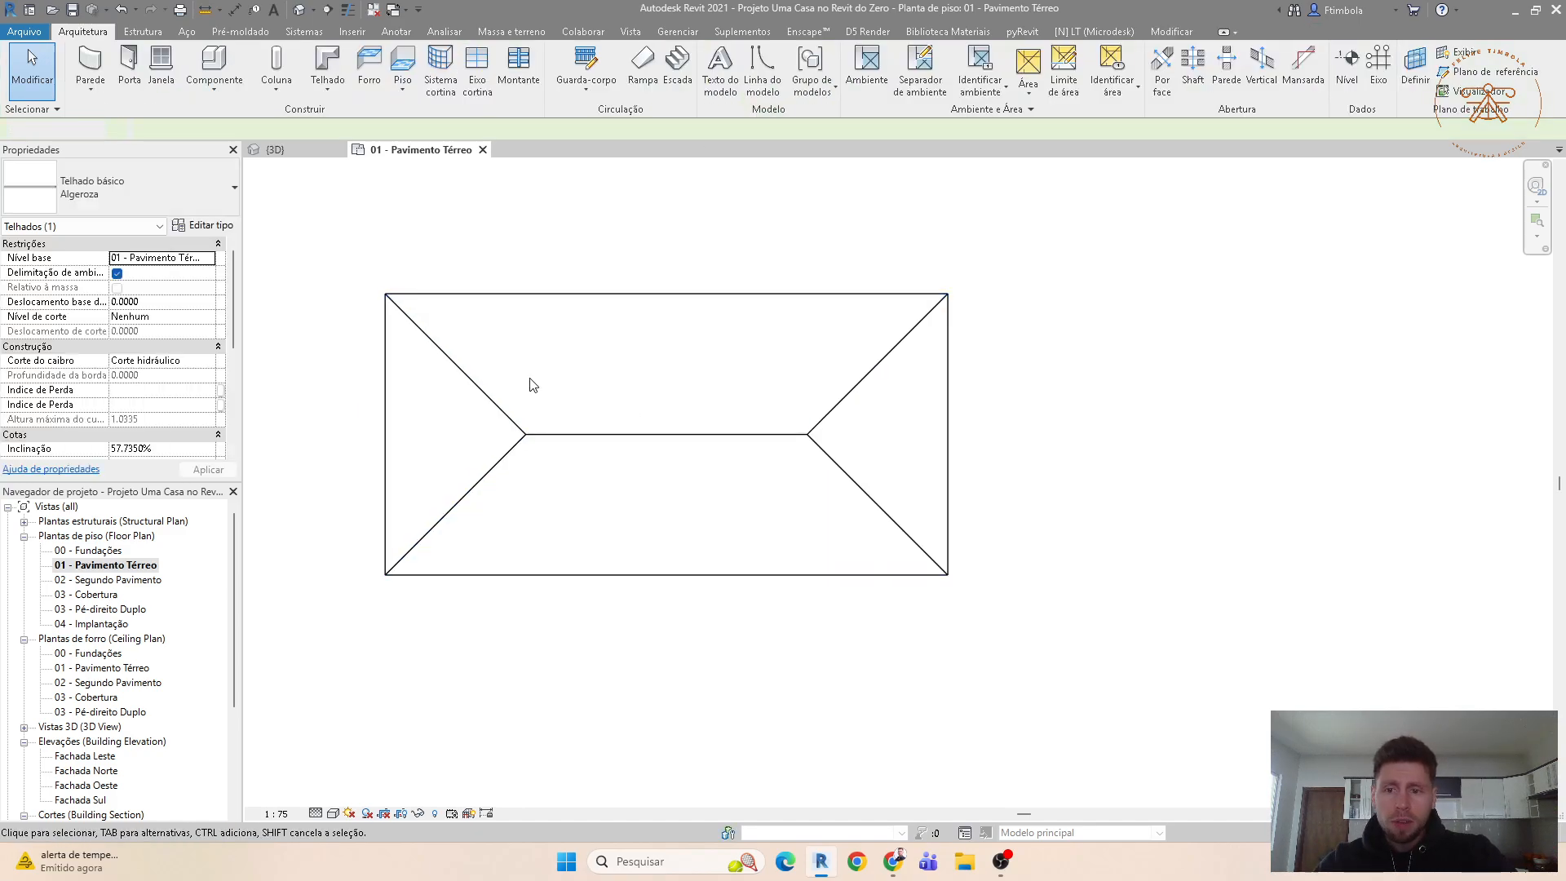
{"action": "left_click", "coordinate": [300, 12]}
{"action": "scroll", "coordinate": [582, 389], "scroll_direction": "down", "scroll_amount": 4}
{"action": "middle_click_drag", "start_coordinate": [1115, 301], "coordinate": [915, 343]}
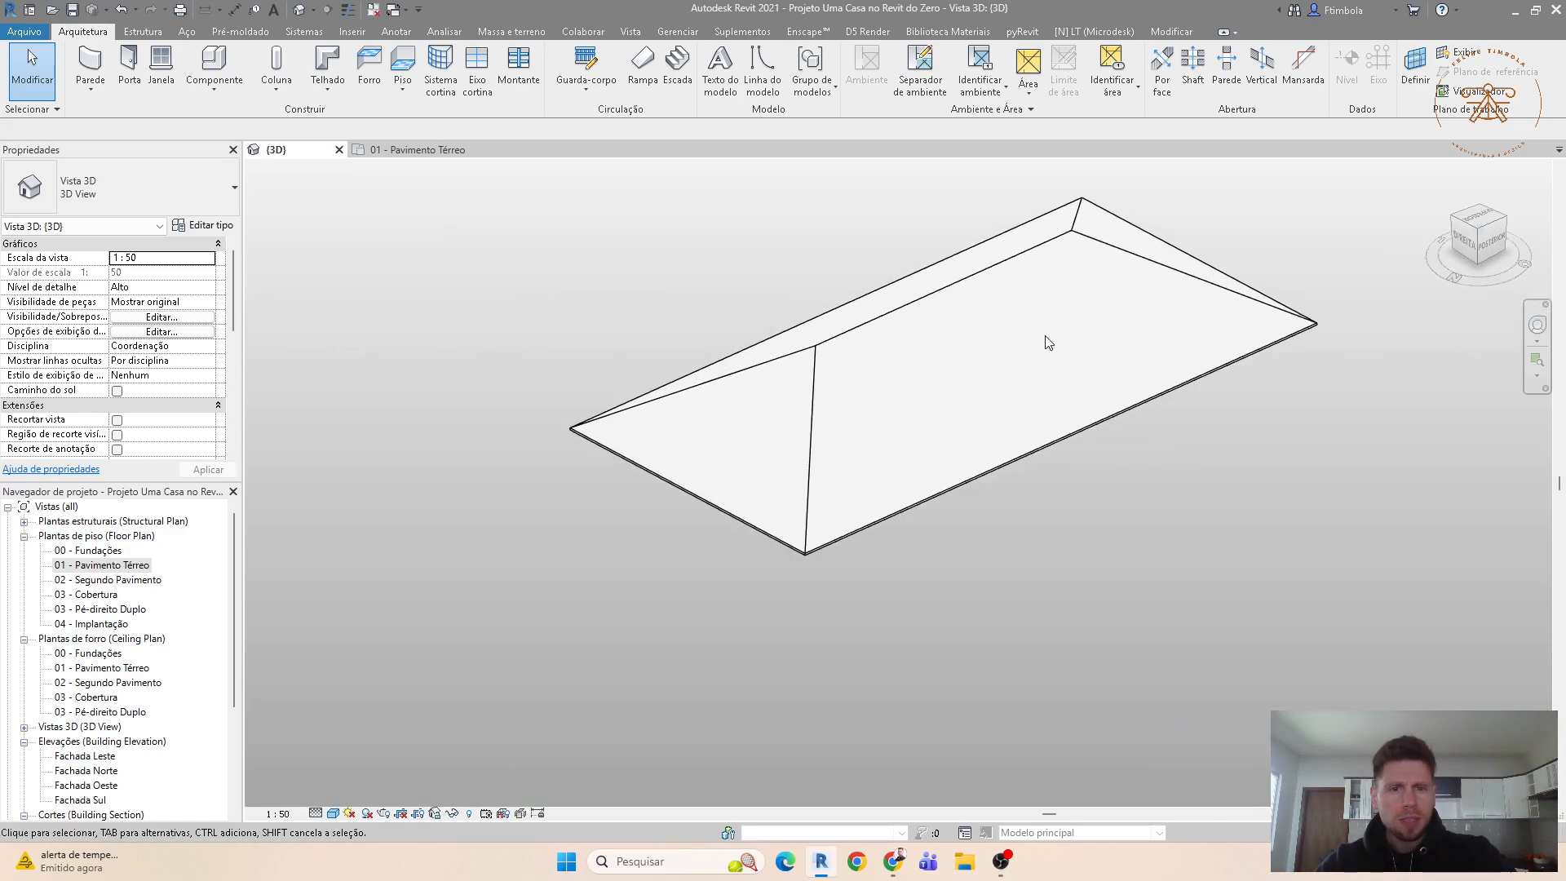
Step: Change the new roof's type to Telha Sanduíche - 10%
{"action": "left_click", "coordinate": [936, 304]}
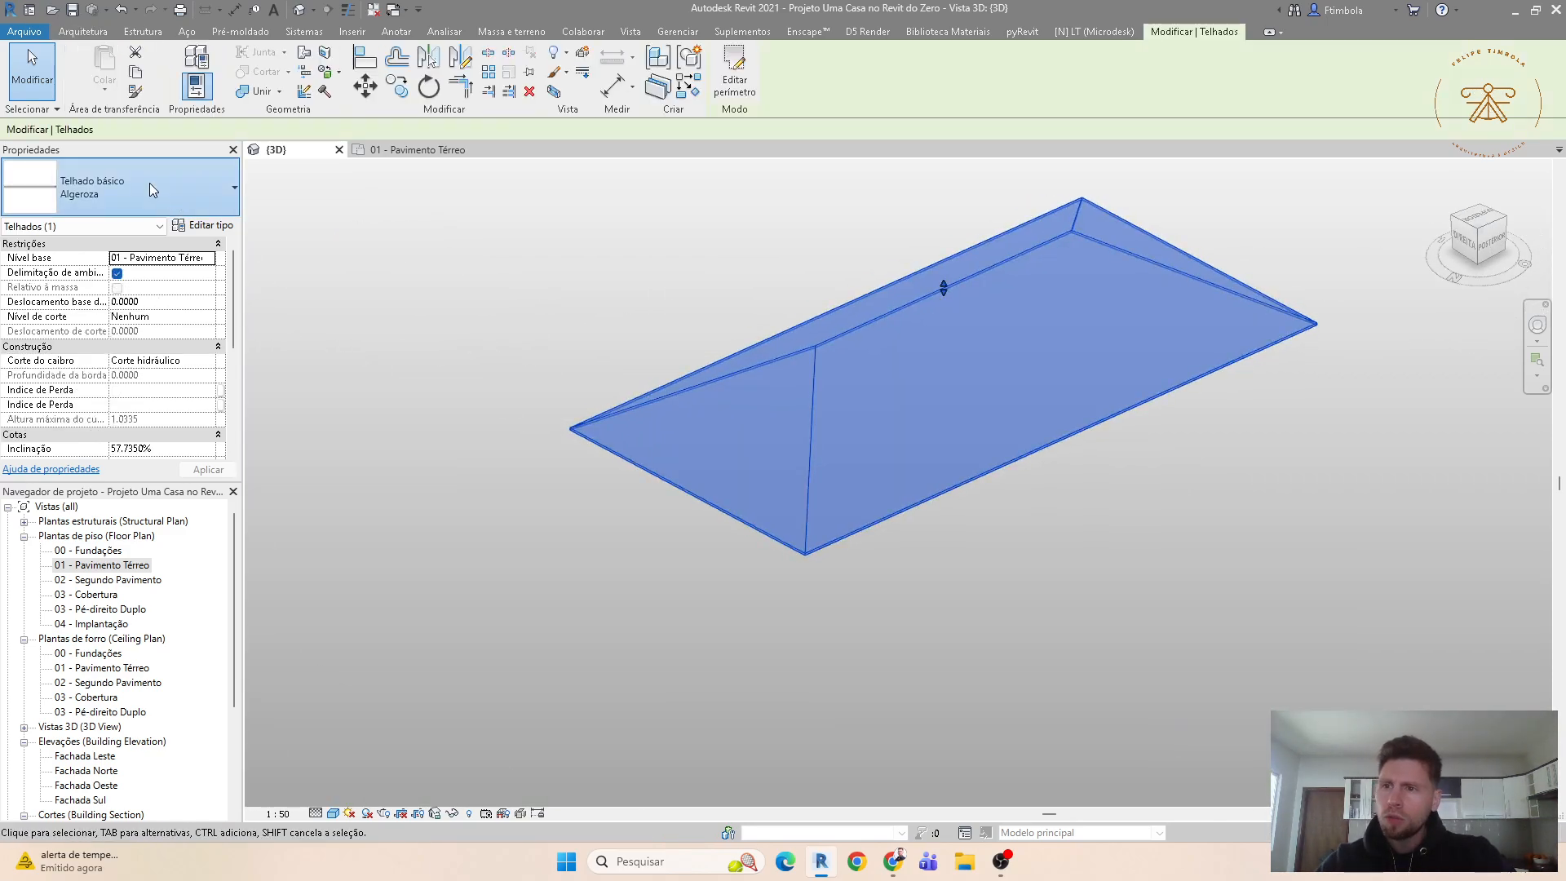
{"action": "left_click", "coordinate": [149, 182]}
{"action": "left_click", "coordinate": [96, 302]}
{"action": "left_click", "coordinate": [545, 389]}
{"action": "scroll", "coordinate": [946, 433], "scroll_direction": "up", "scroll_amount": 3}
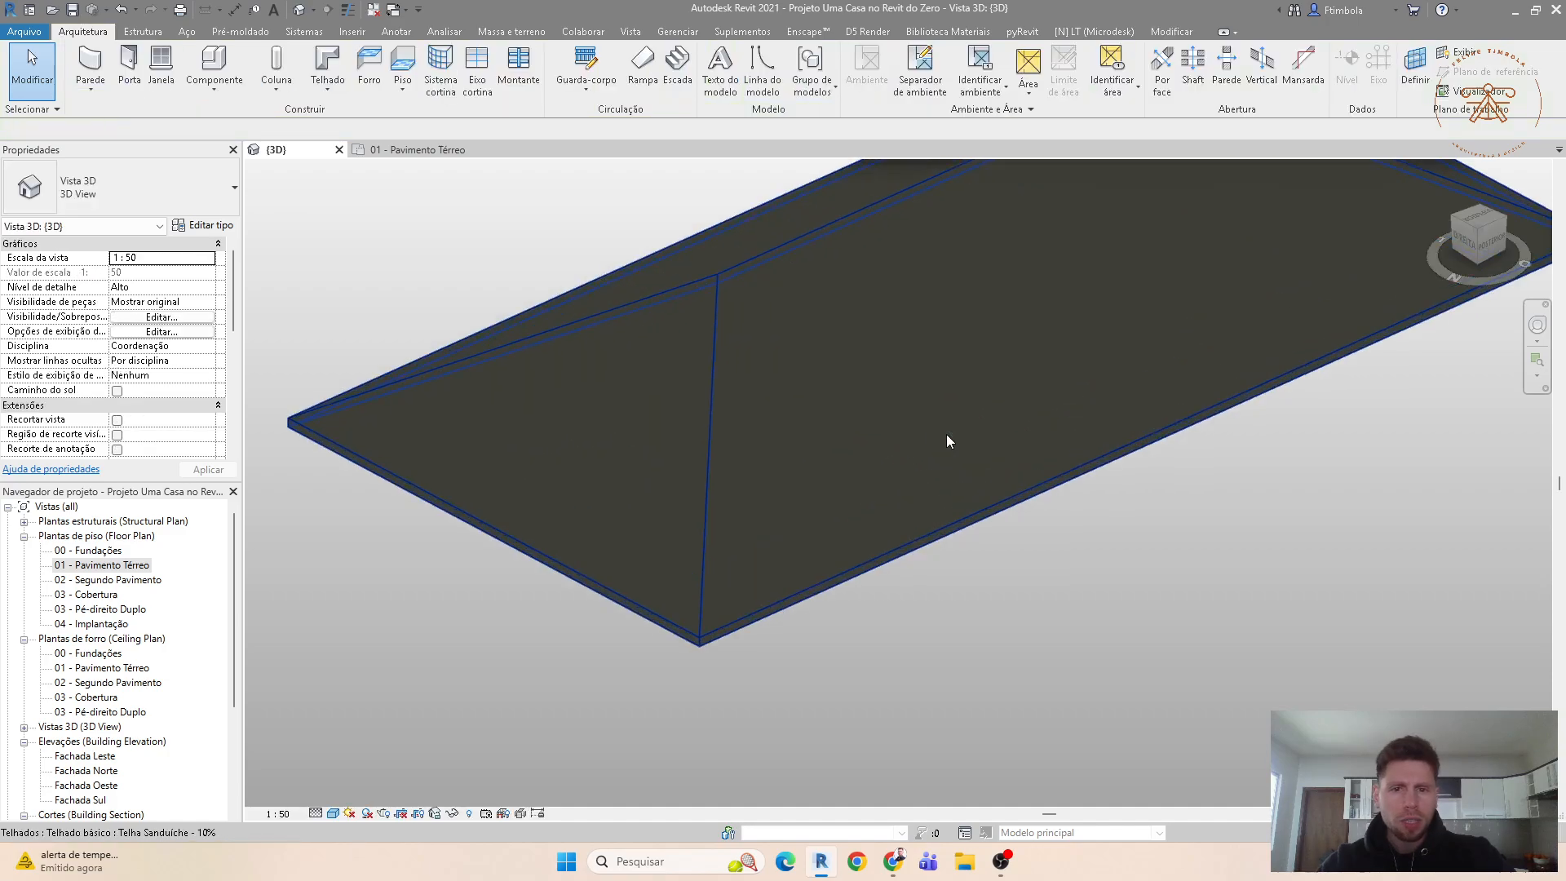
{"action": "scroll", "coordinate": [810, 508], "scroll_direction": "down", "scroll_amount": 3}
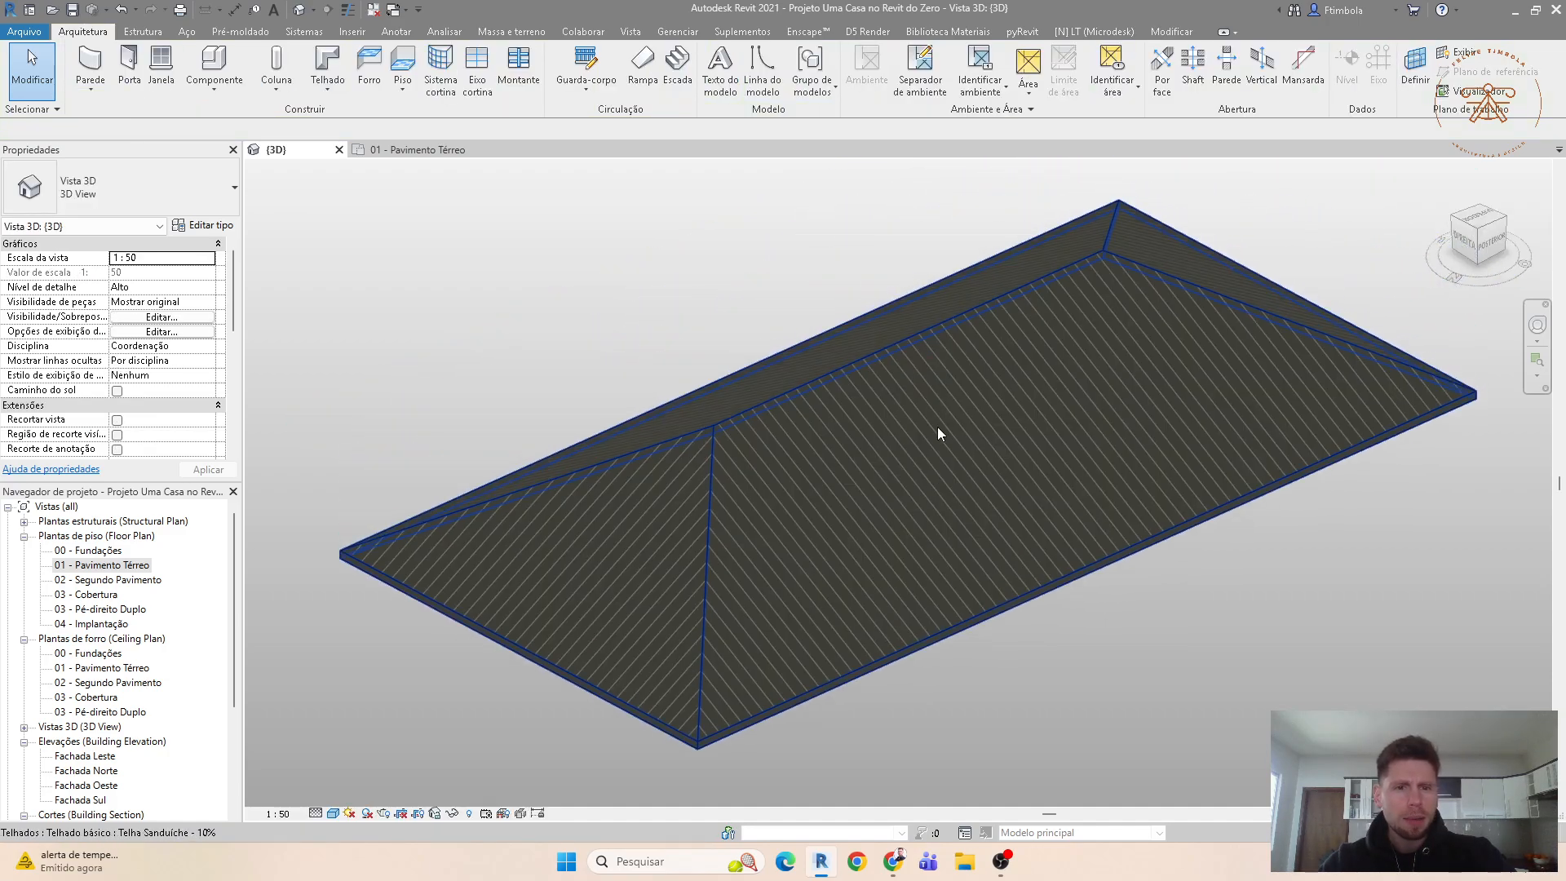
{"action": "scroll", "coordinate": [941, 365], "scroll_direction": "up", "scroll_amount": 2}
{"action": "scroll", "coordinate": [941, 365], "scroll_direction": "down", "scroll_amount": 3}
{"action": "scroll", "coordinate": [941, 365], "scroll_direction": "up", "scroll_amount": 1}
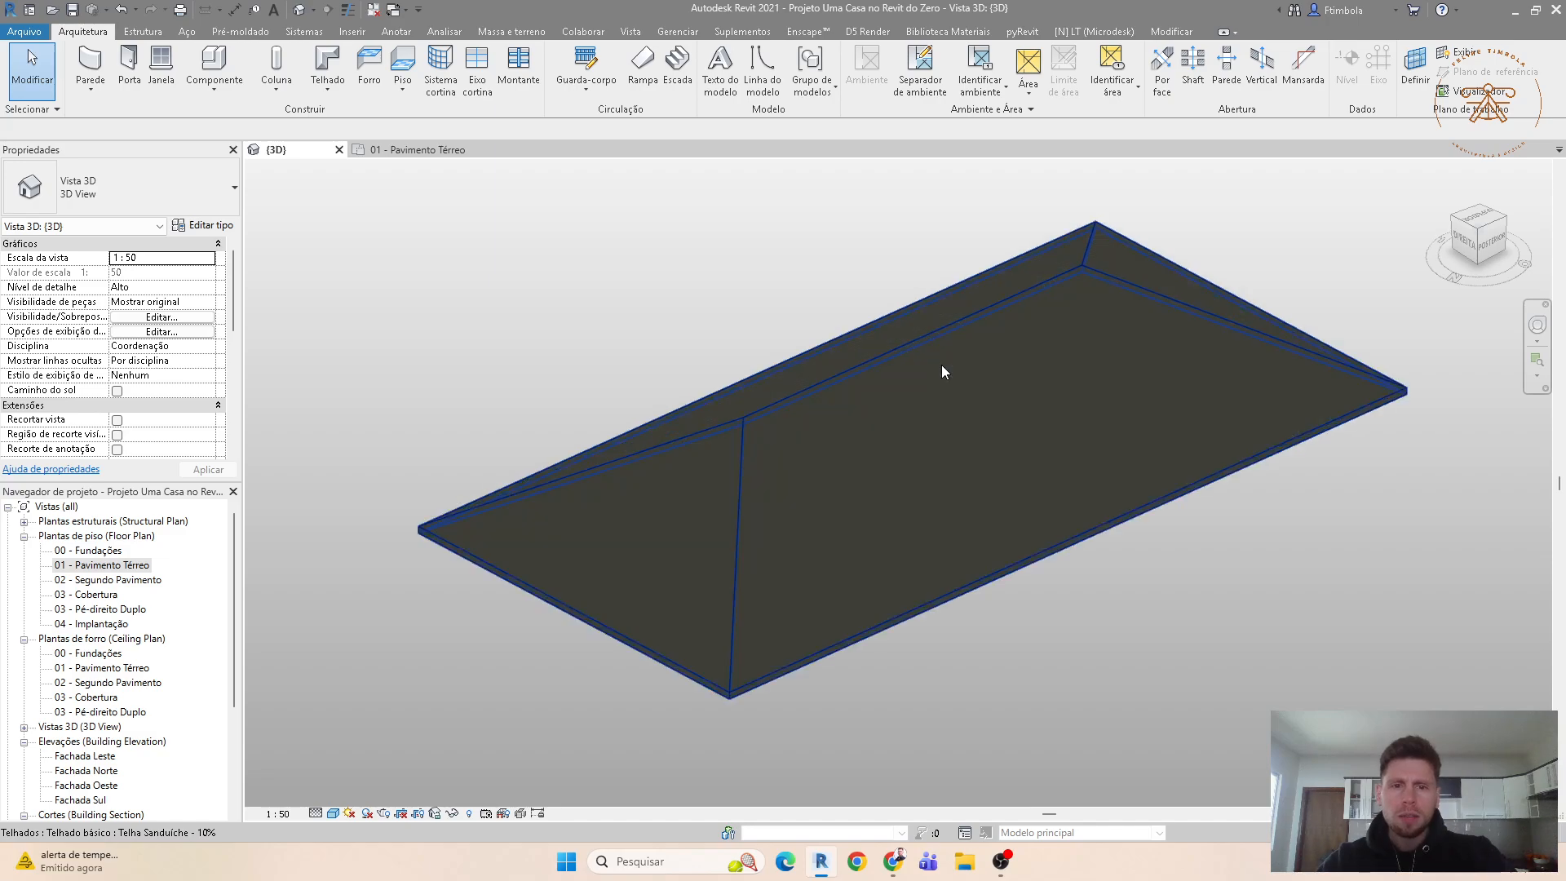
Step: Open the roof's footprint for editing and inspect the slope setting of the front 7 m boundary line
{"action": "middle_click_drag", "start_coordinate": [922, 449], "coordinate": [873, 460]}
{"action": "left_click", "coordinate": [858, 412]}
{"action": "left_click", "coordinate": [738, 87]}
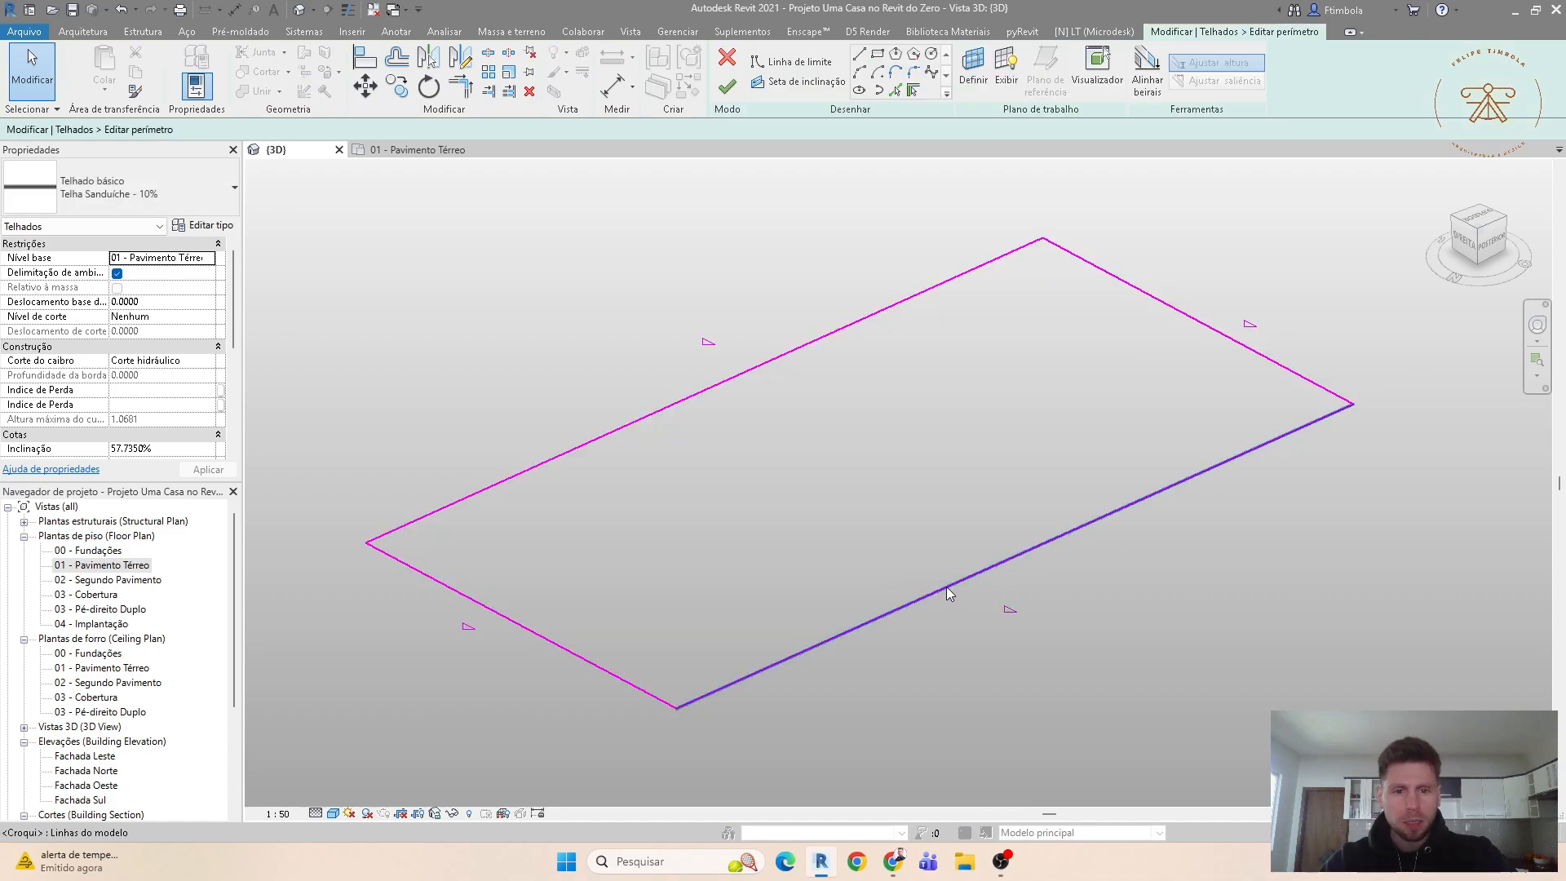
{"action": "scroll", "coordinate": [978, 599], "scroll_direction": "up", "scroll_amount": 4}
{"action": "left_click", "coordinate": [935, 553]}
{"action": "scroll", "coordinate": [937, 560], "scroll_direction": "down", "scroll_amount": 5}
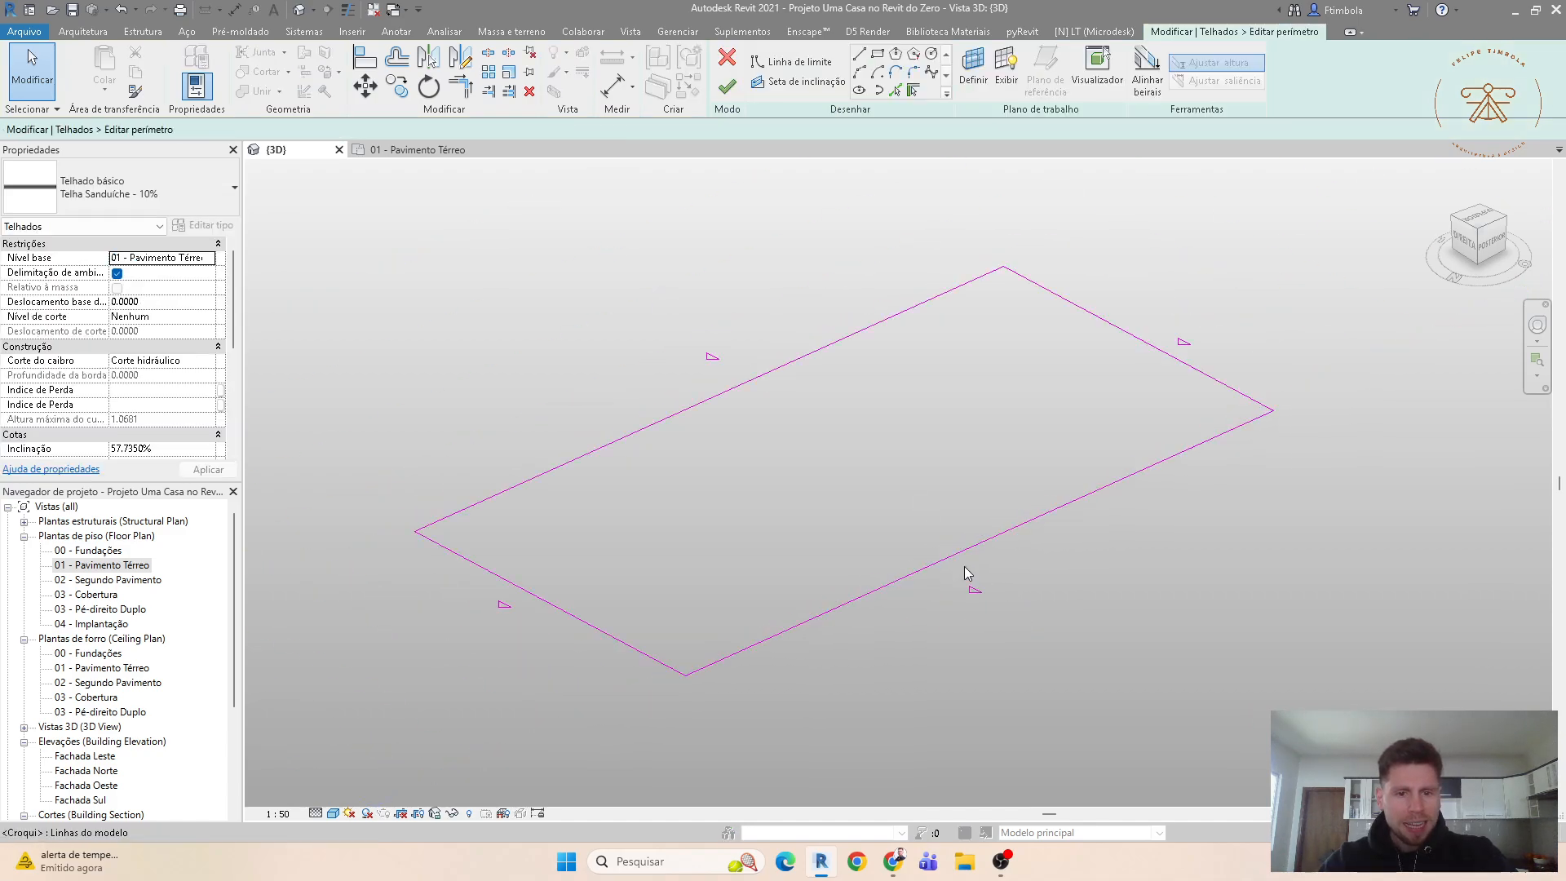
{"action": "left_click", "coordinate": [926, 566]}
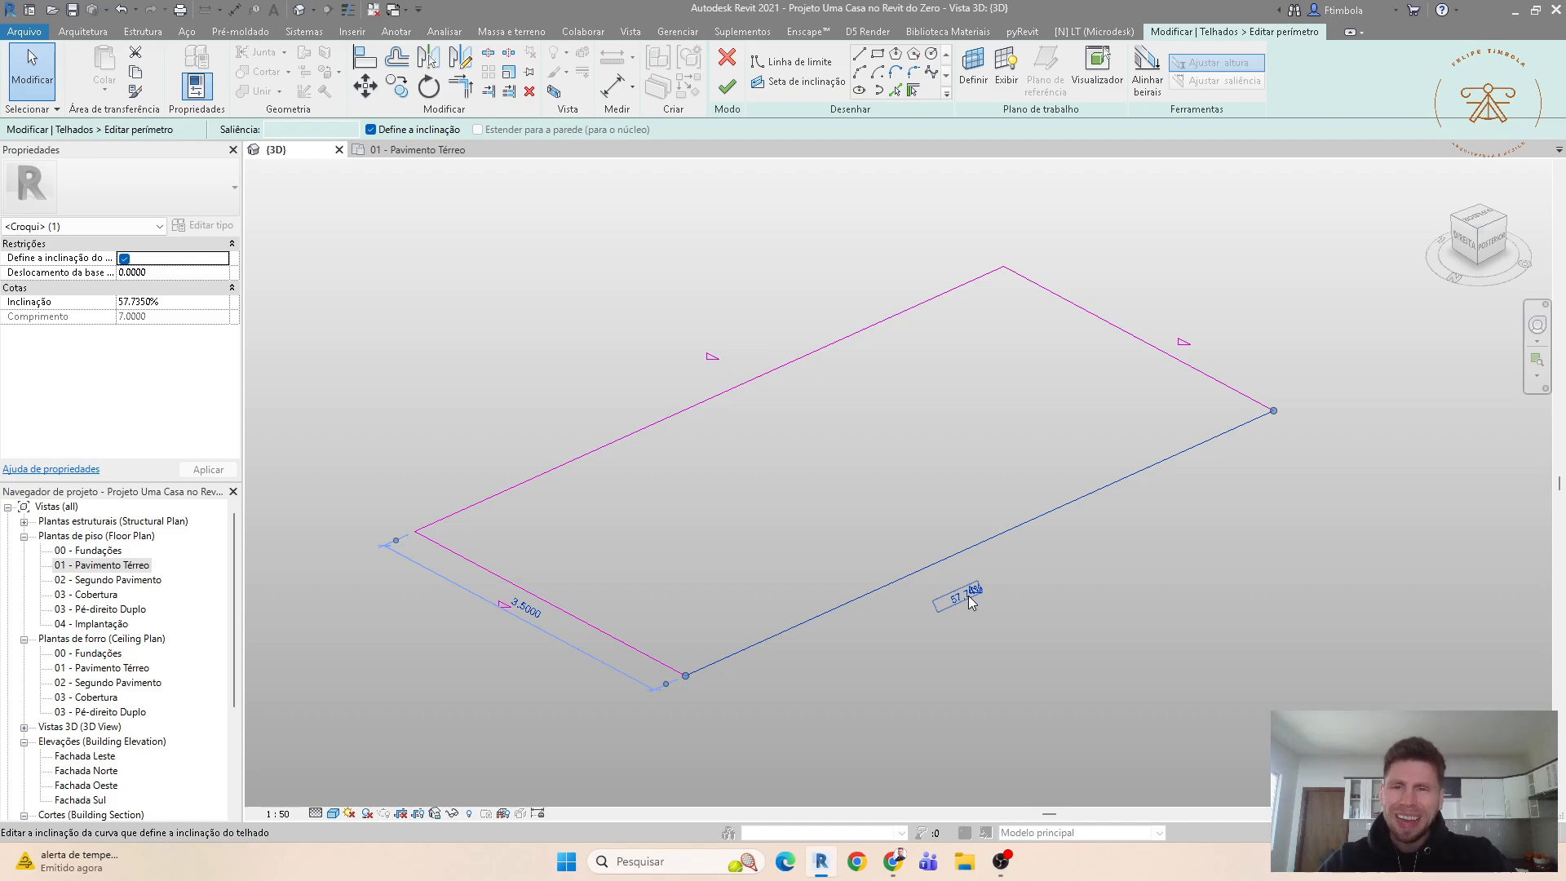
{"action": "left_click", "coordinate": [906, 608]}
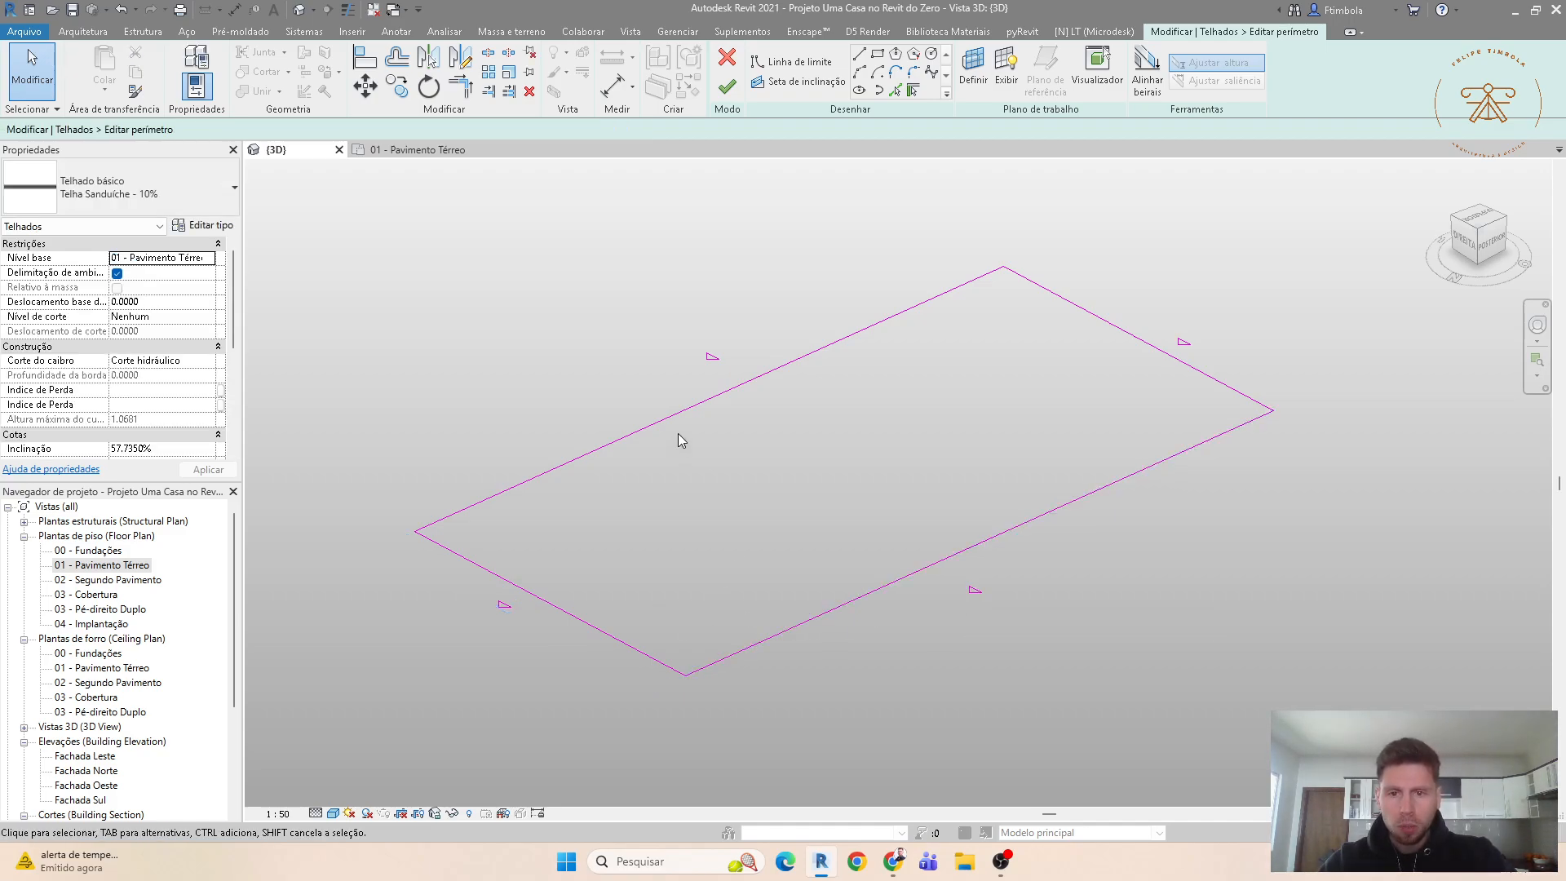
Step: Turn off slope definition for the near 3.5 m boundary line and finish the footprint edit
{"action": "left_click", "coordinate": [617, 635]}
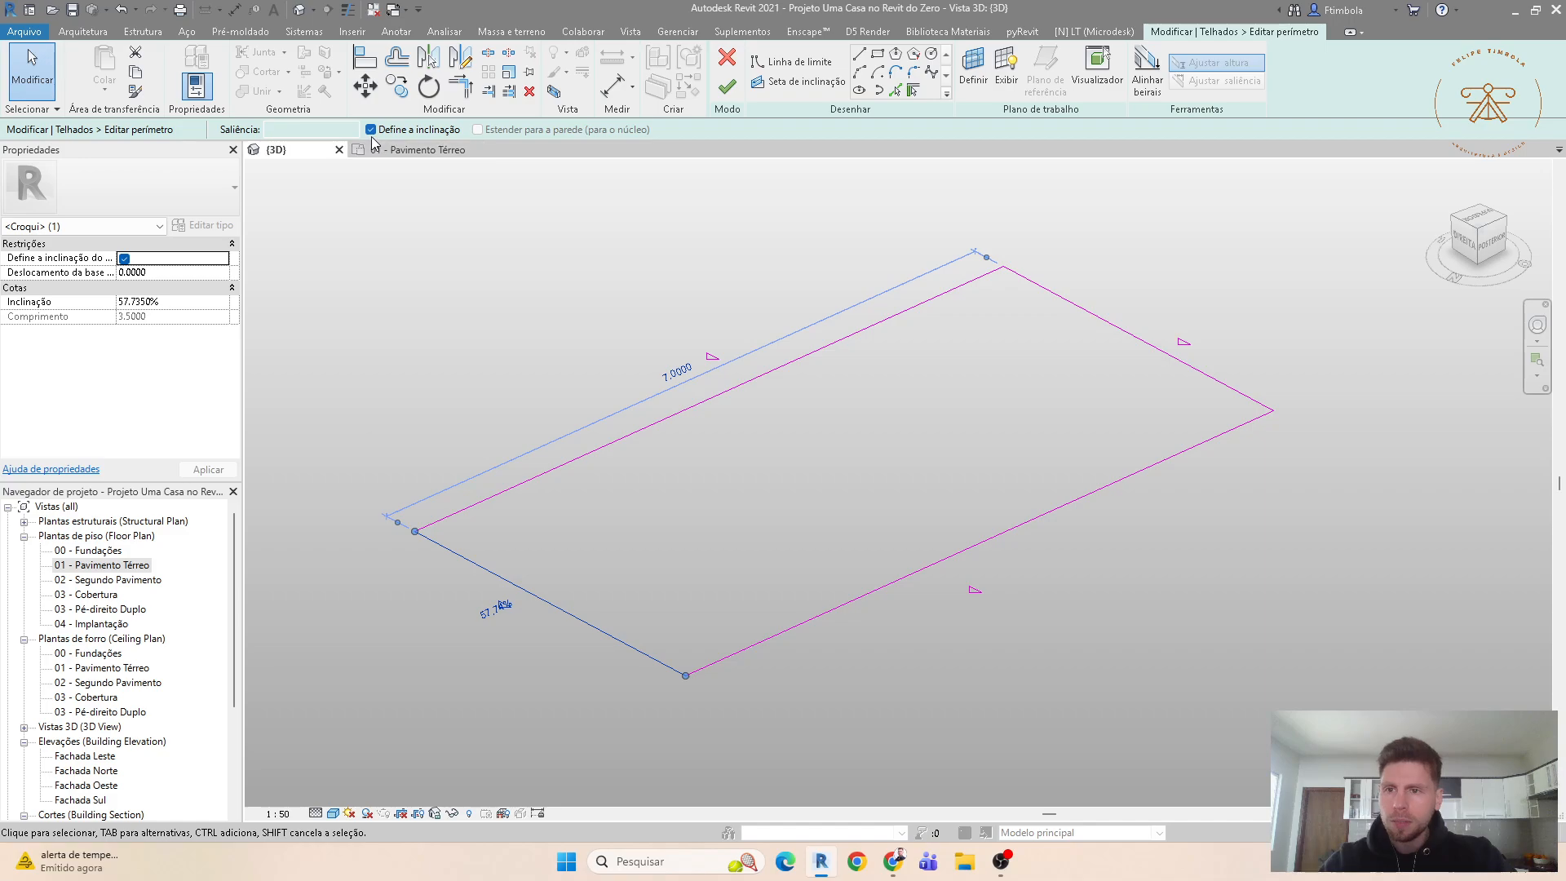
{"action": "left_click", "coordinate": [364, 129]}
{"action": "left_click", "coordinate": [490, 254]}
{"action": "left_click", "coordinate": [726, 96]}
{"action": "left_click", "coordinate": [555, 623]}
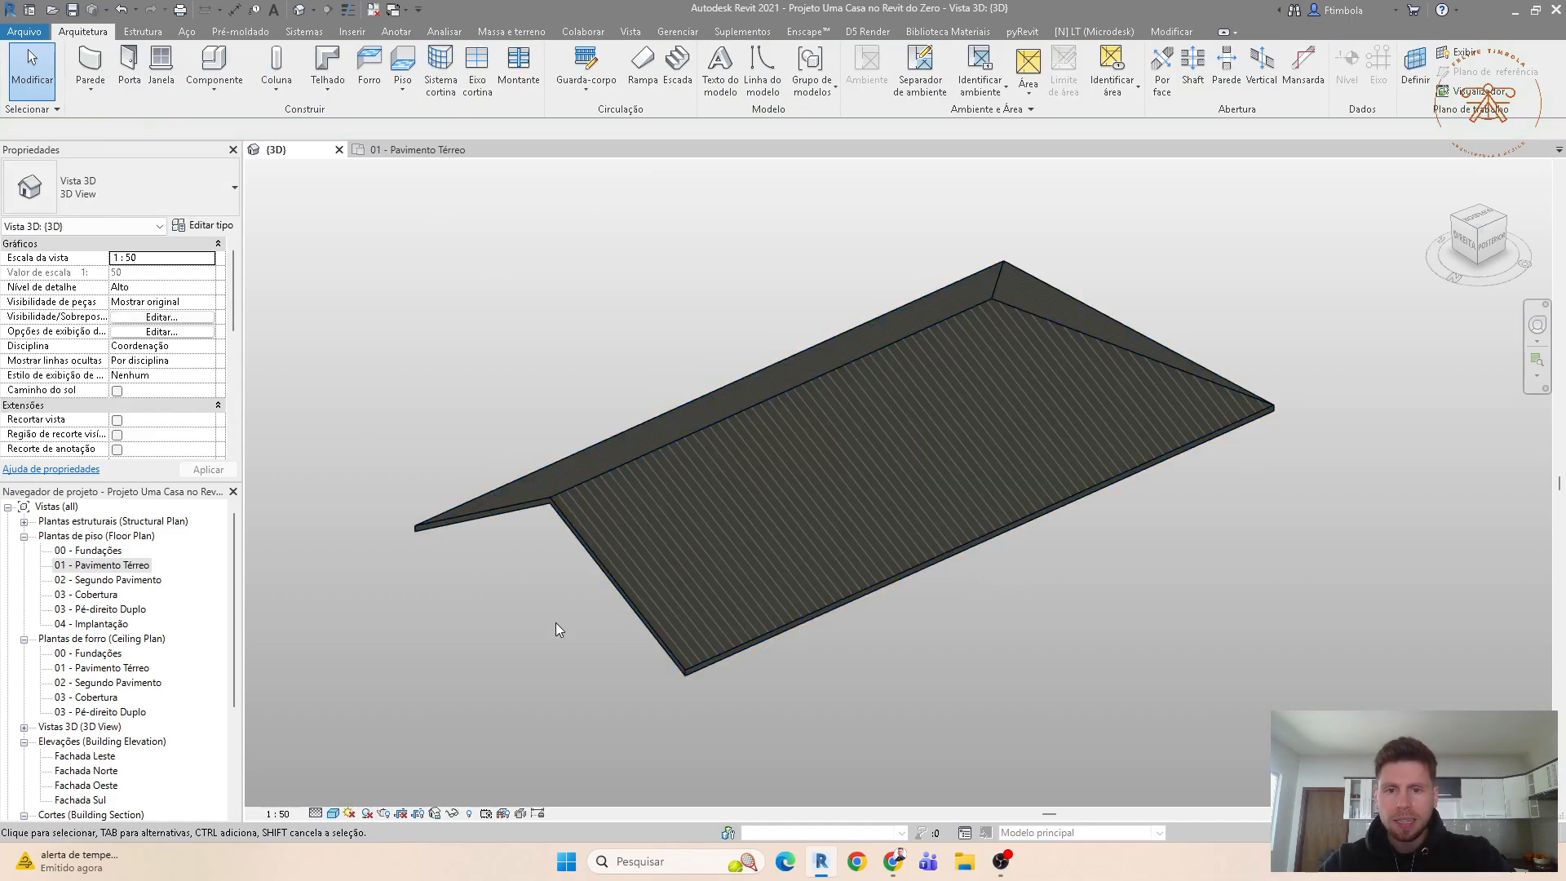
{"action": "scroll", "coordinate": [981, 454], "scroll_direction": "up", "scroll_amount": 1}
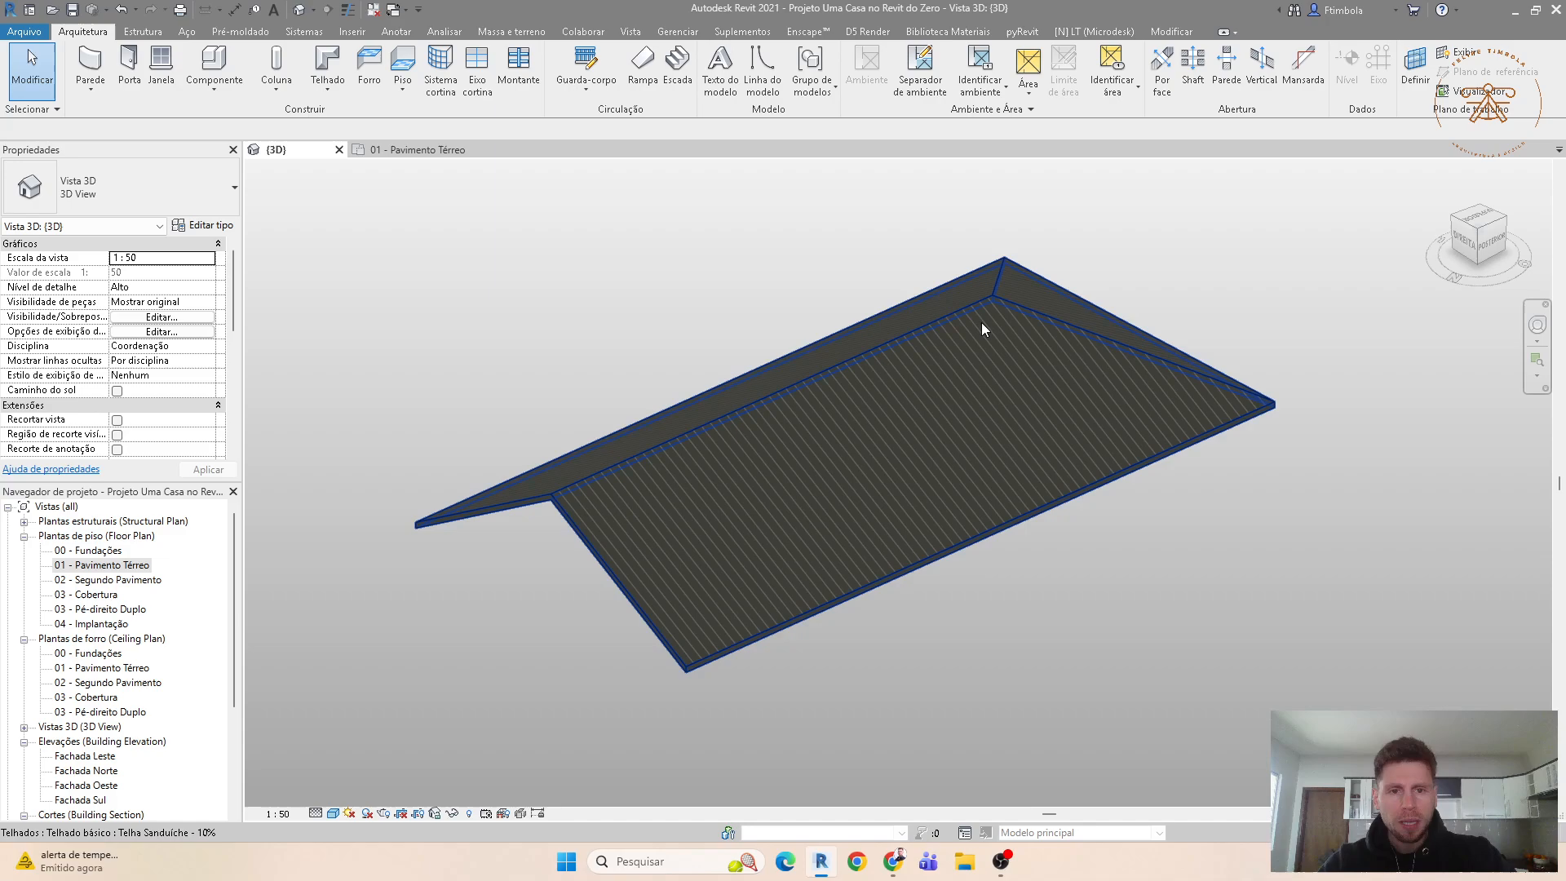
Step: Reopen the roof's footprint, check the front line's slope value, and select the whole chain of boundary lines
{"action": "left_click", "coordinate": [982, 474]}
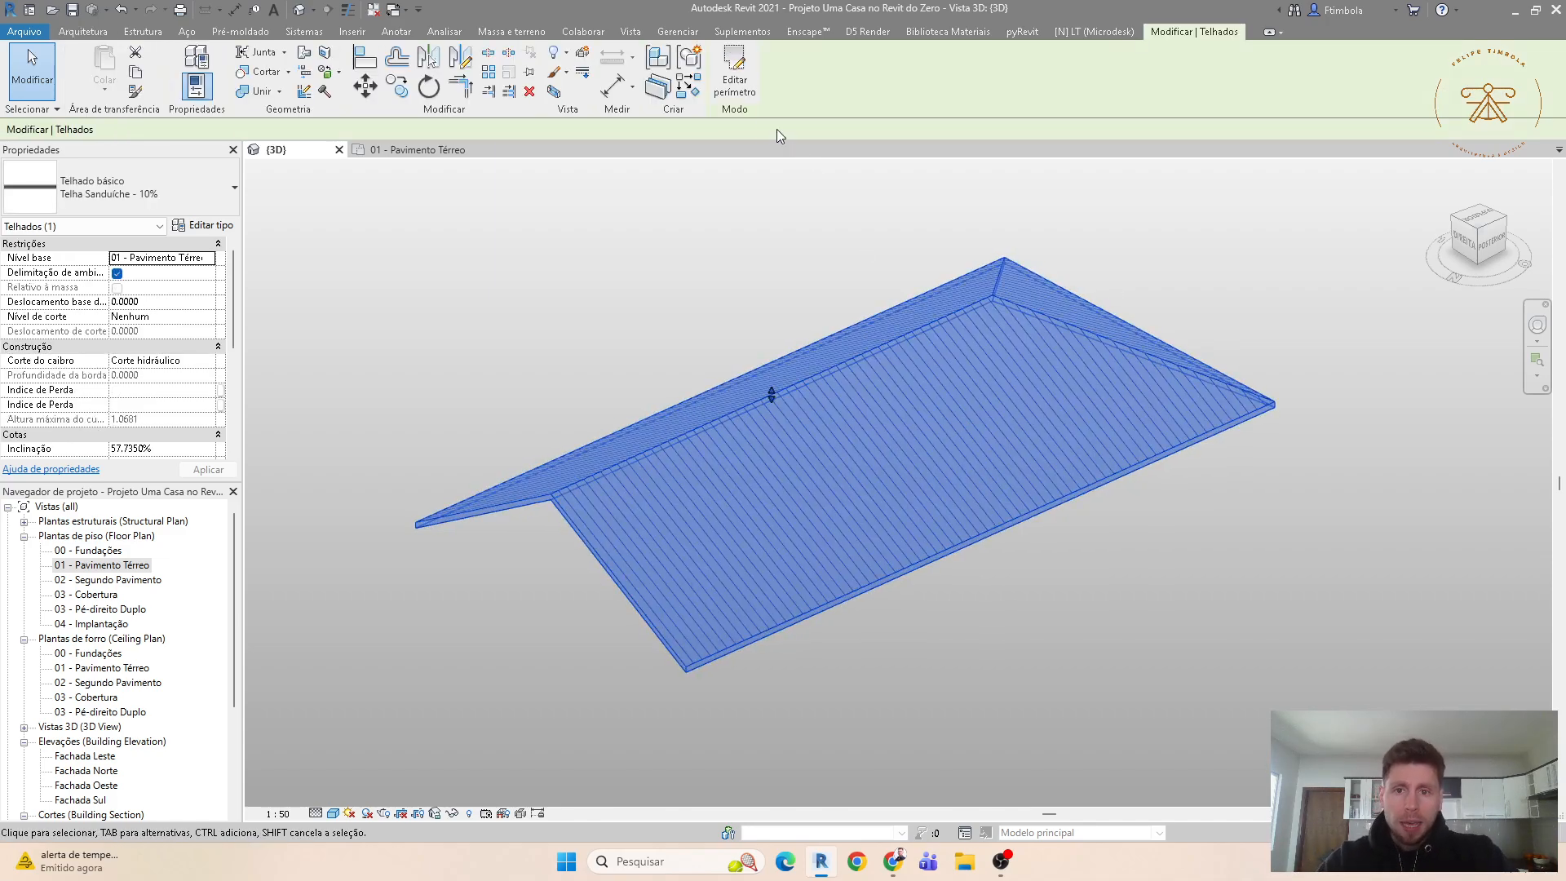
{"action": "left_click", "coordinate": [956, 556]}
{"action": "left_click", "coordinate": [976, 582]}
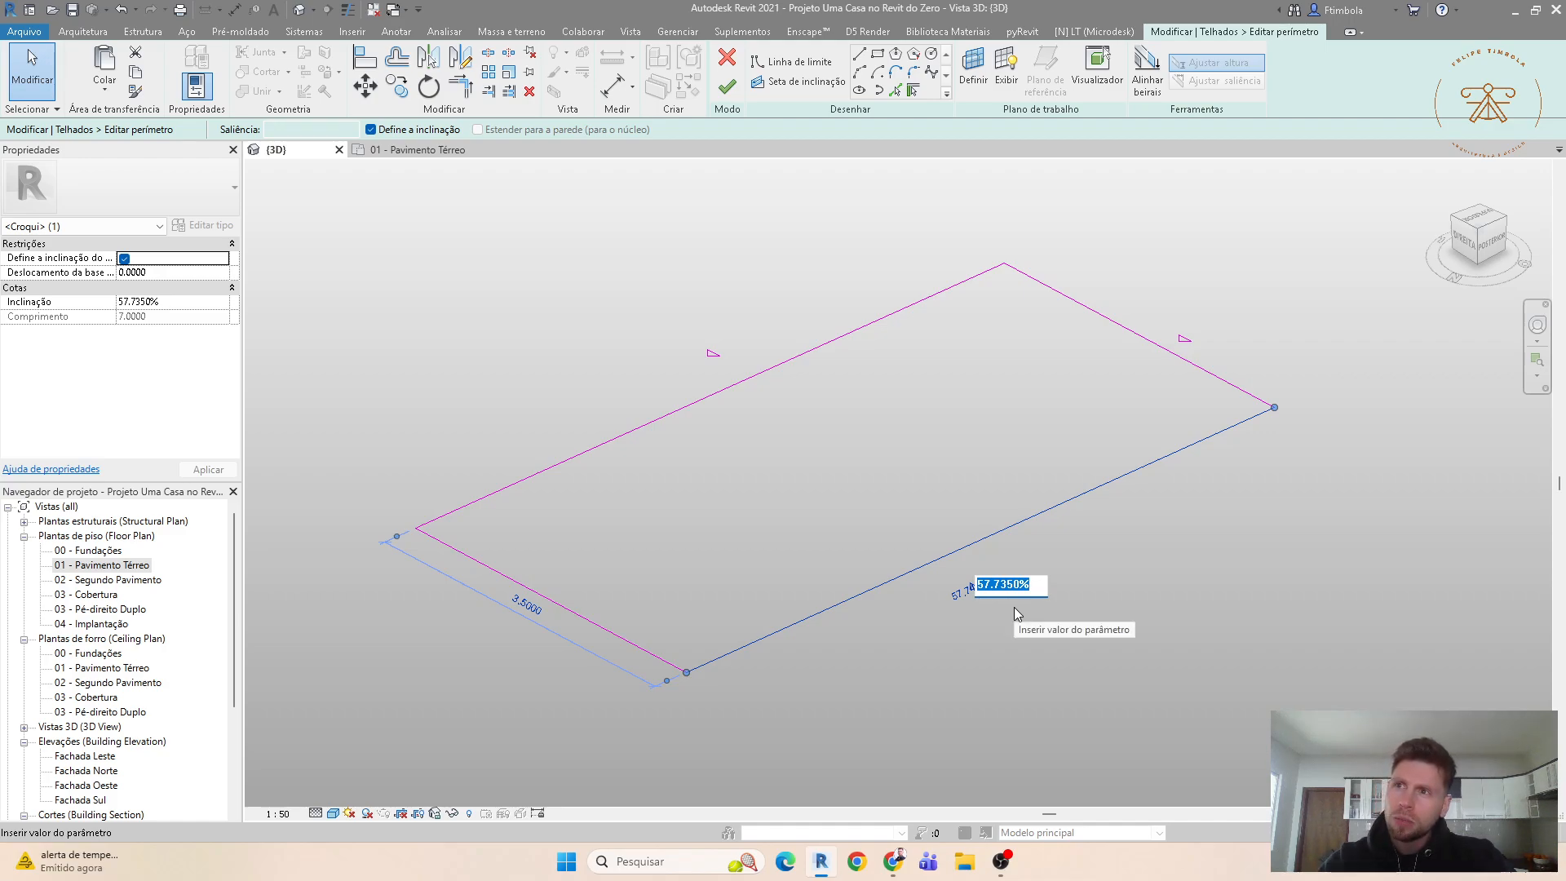
{"action": "key", "text": "Escape"}
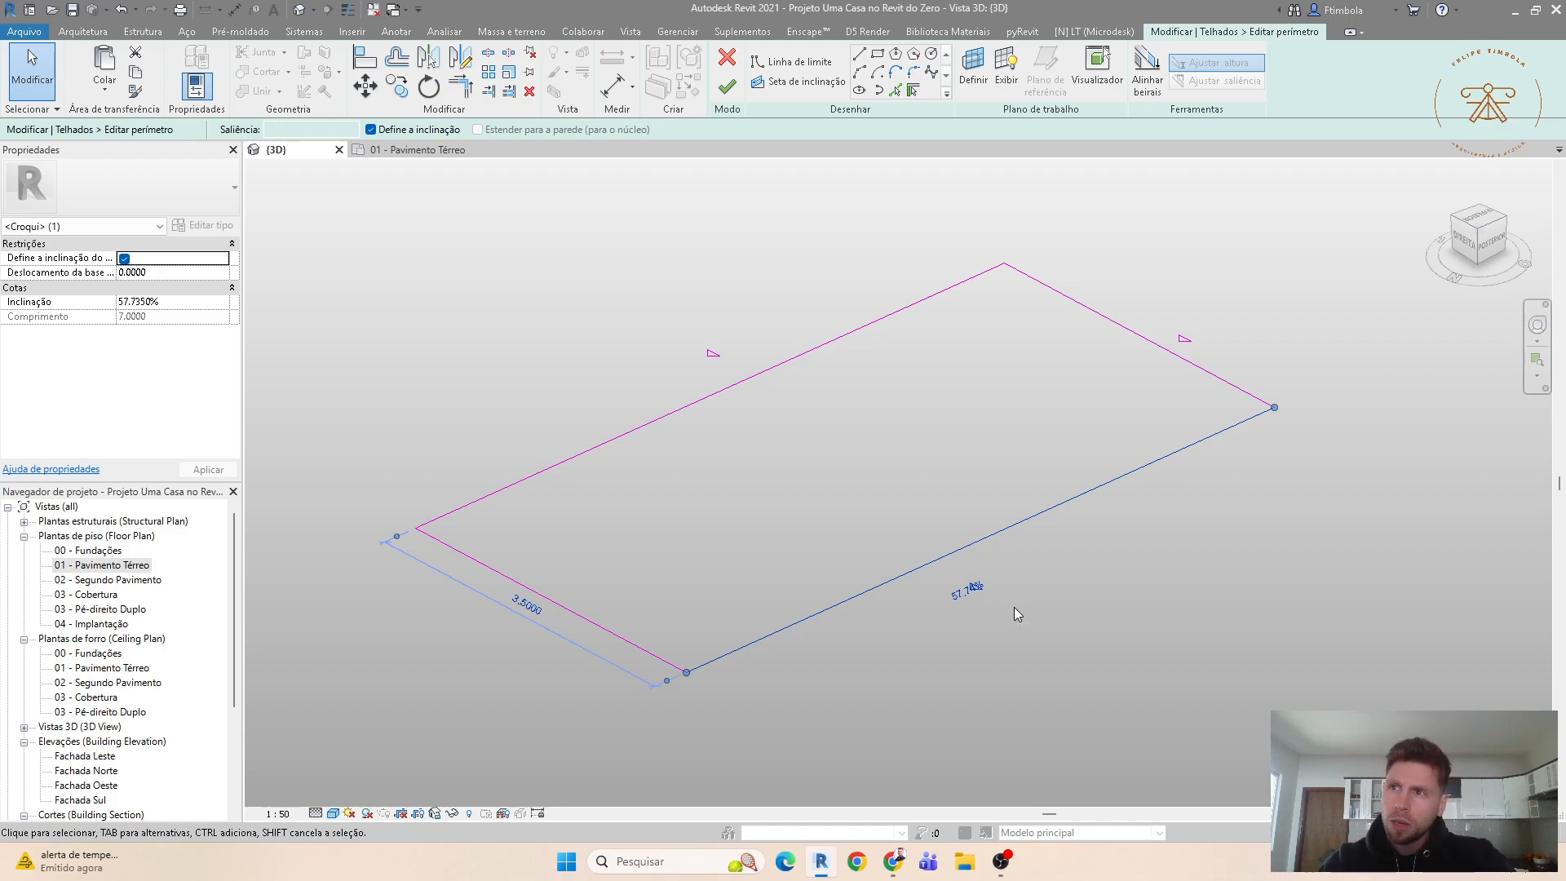
{"action": "scroll", "coordinate": [1014, 610], "scroll_direction": "down", "scroll_amount": 3}
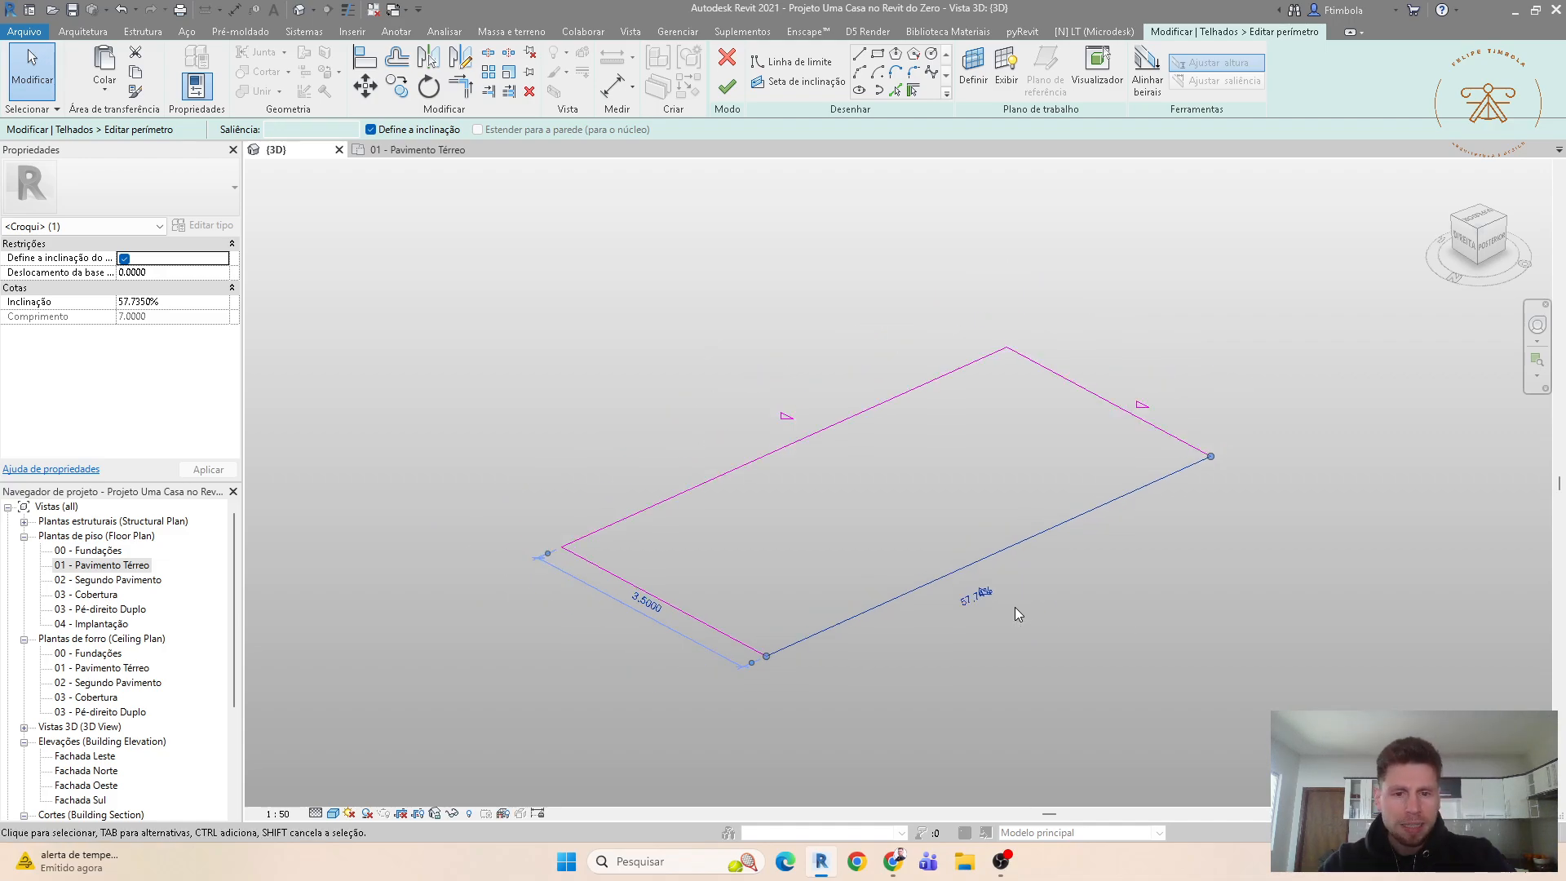
{"action": "key", "text": "Escape"}
{"action": "key", "text": "Tab"}
{"action": "left_click", "coordinate": [1070, 390]}
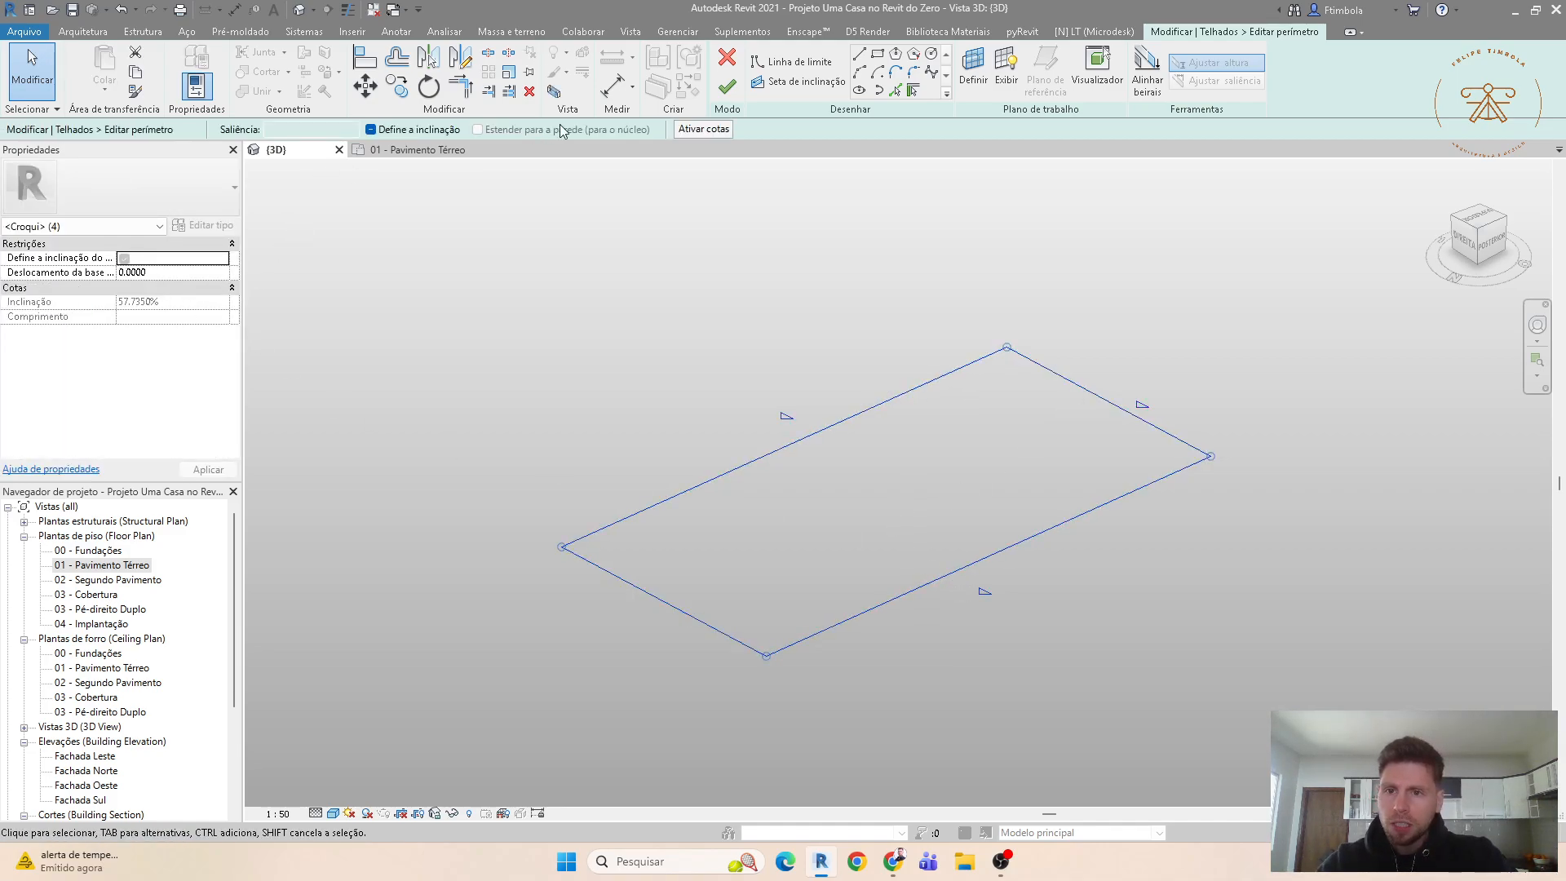
Step: Set the slopes of the rear 7 m boundary line and the far 3.5 m boundary line to 15%
{"action": "left_click", "coordinate": [804, 437]}
{"action": "left_click", "coordinate": [773, 420]}
{"action": "type", "text": "15"}
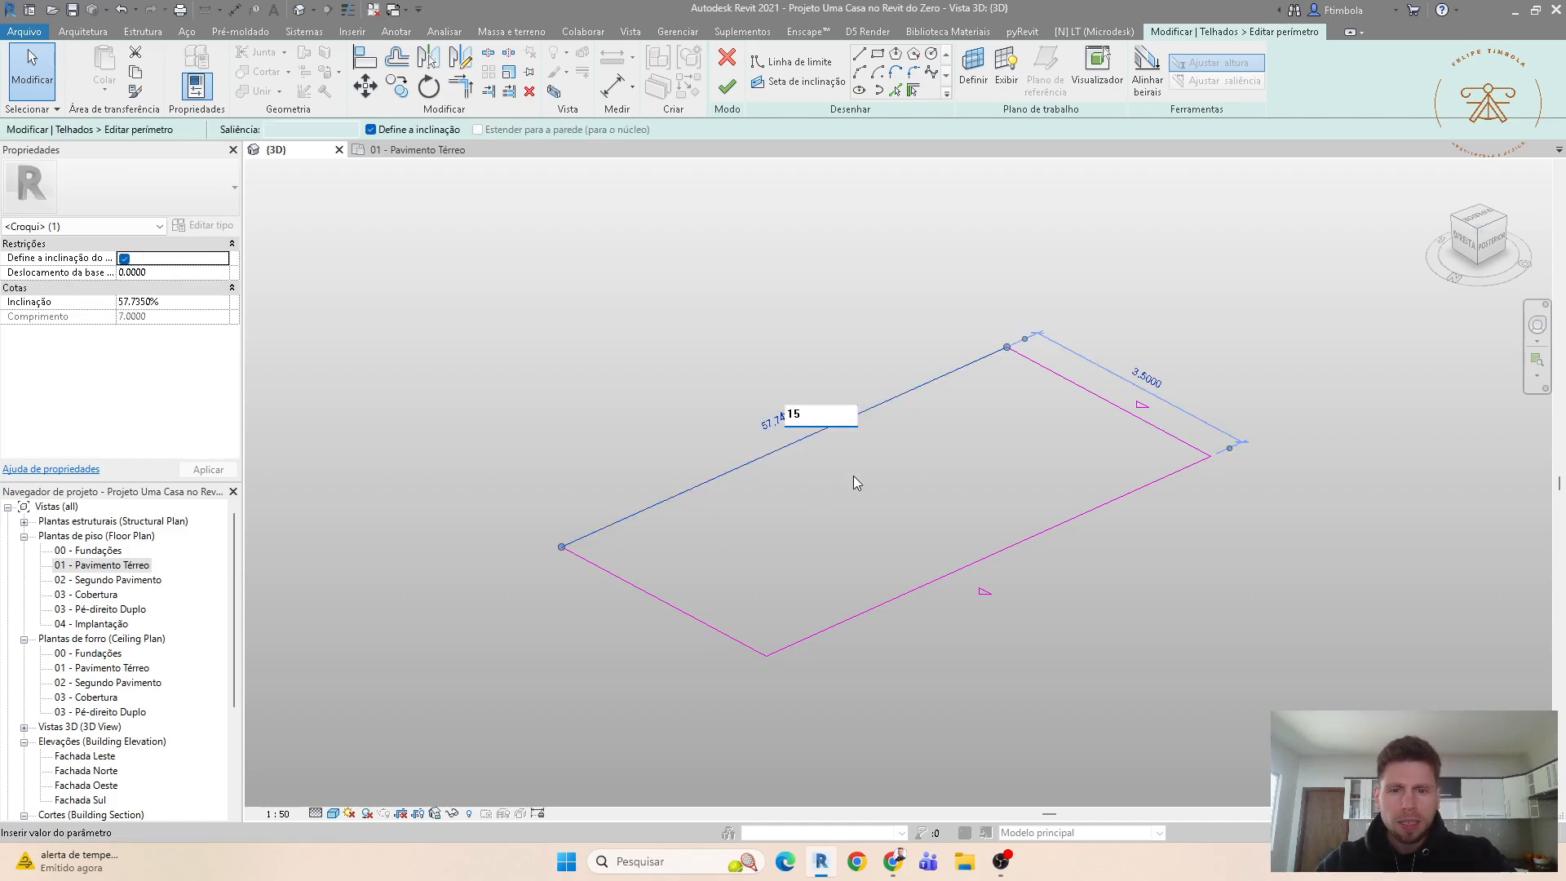
{"action": "key", "text": "Return"}
{"action": "left_click", "coordinate": [990, 424]}
{"action": "left_click", "coordinate": [1072, 388]}
{"action": "left_click", "coordinate": [1129, 407]}
{"action": "type", "text": "1"}
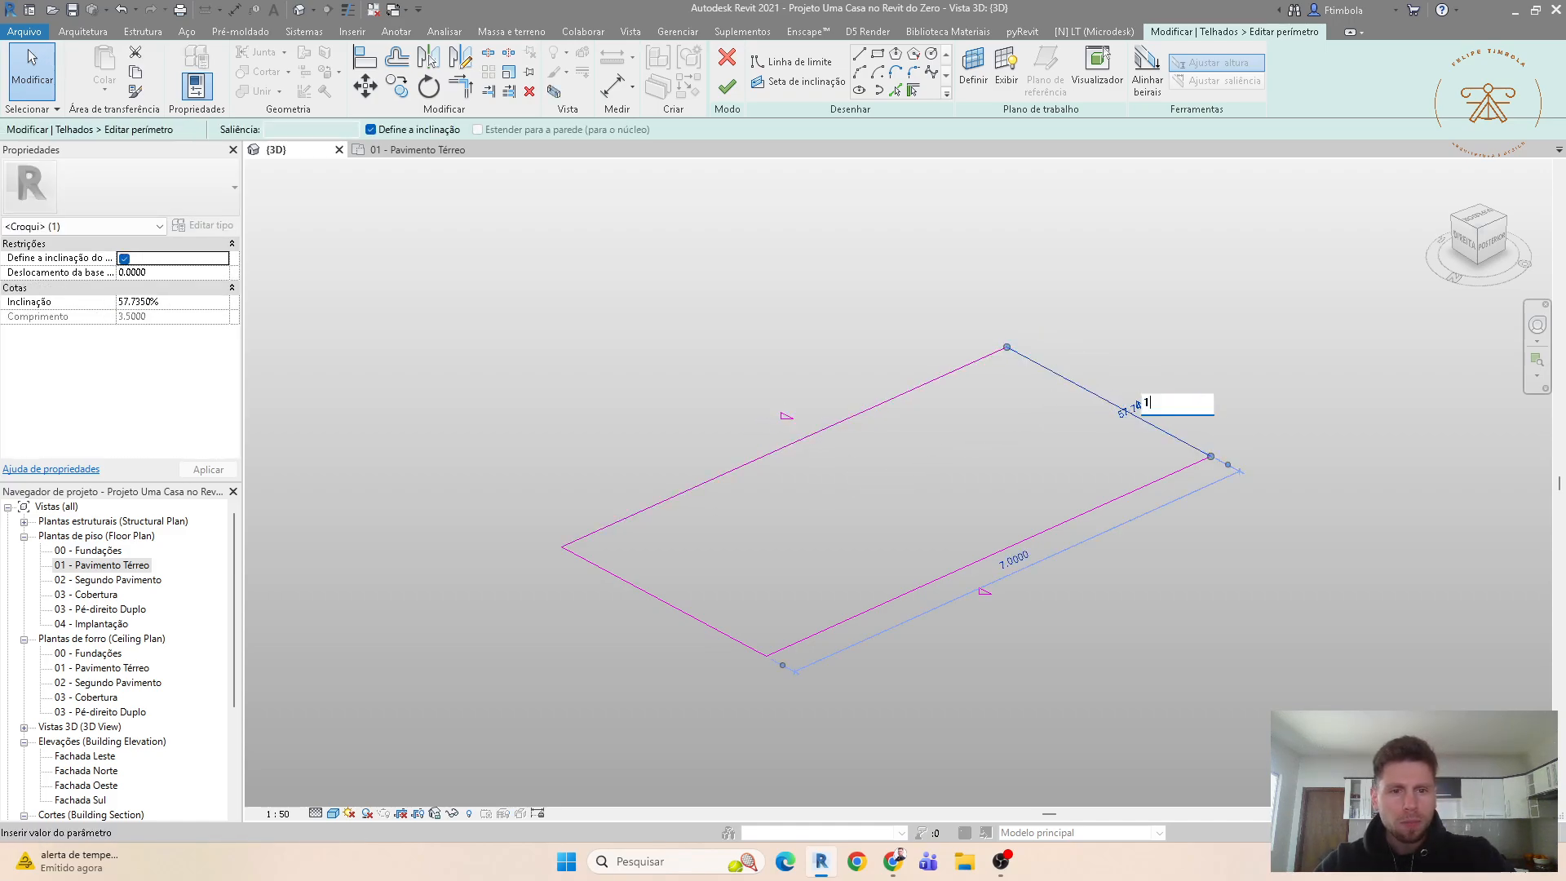
{"action": "type", "text": "5"}
{"action": "key", "text": "Return"}
Step: Set the front 7 m boundary line's slope to 15% and finish the footprint edit
{"action": "left_click", "coordinate": [1077, 517]}
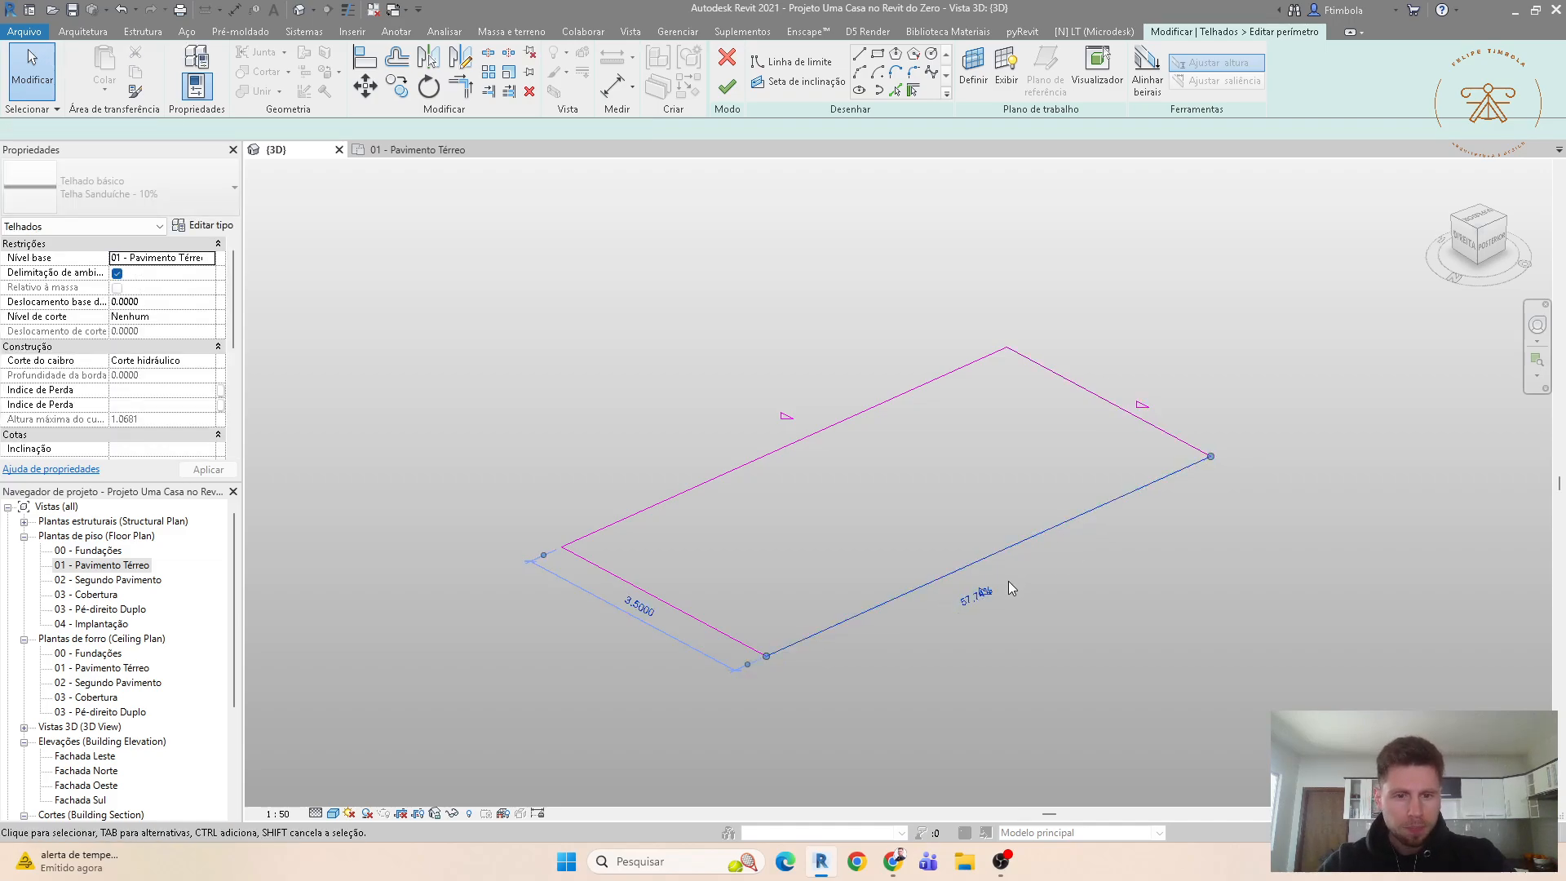
{"action": "left_click", "coordinate": [979, 597]}
{"action": "type", "text": "15"}
{"action": "key", "text": "Return"}
{"action": "left_click", "coordinate": [822, 437]}
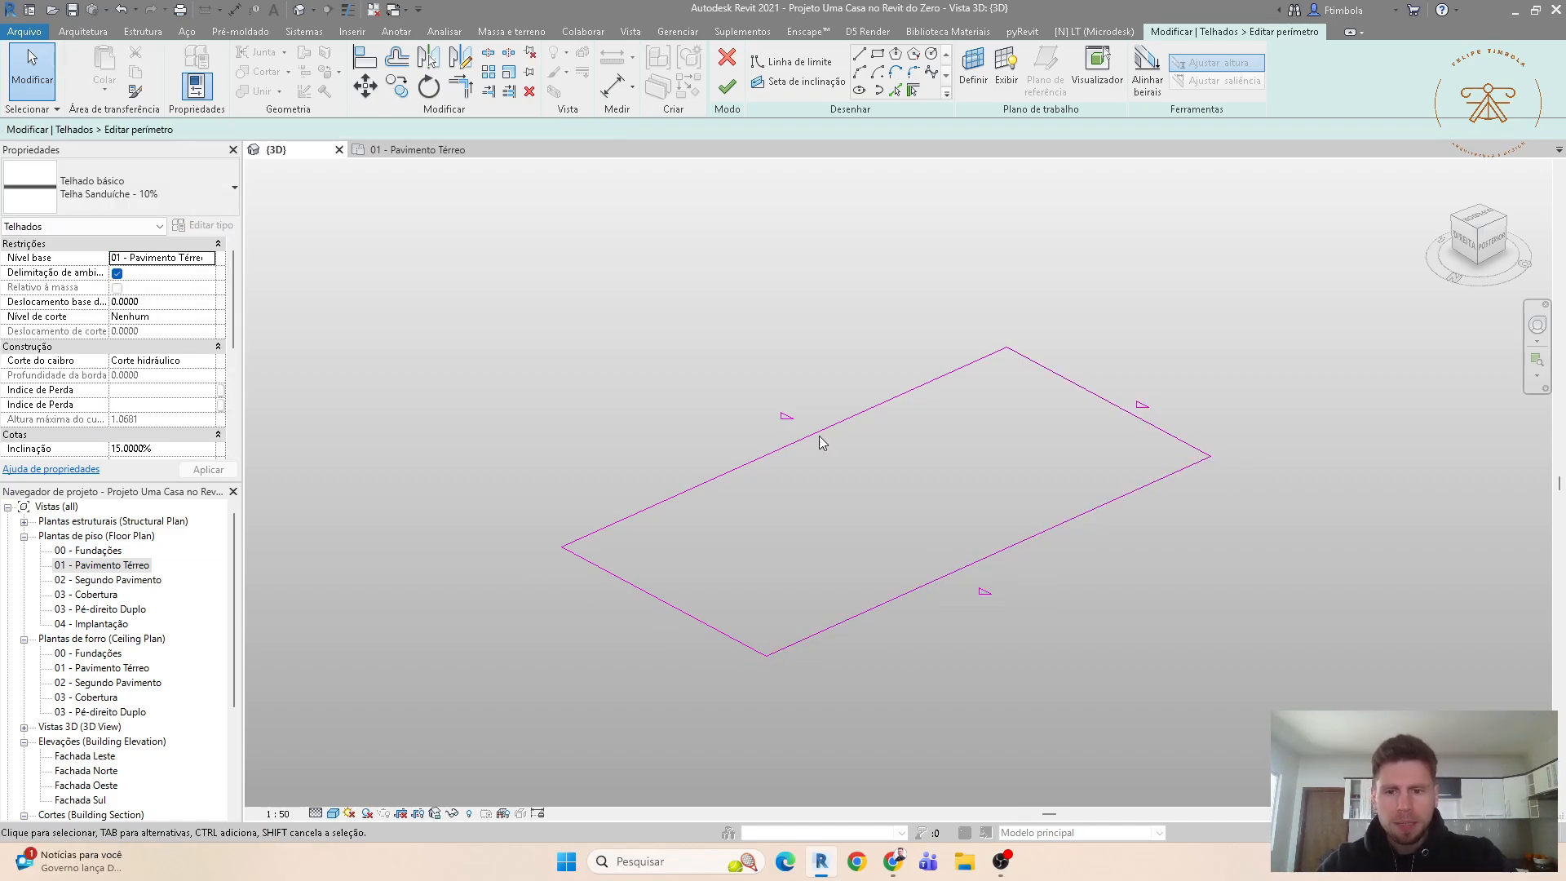
{"action": "left_click", "coordinate": [727, 86]}
{"action": "scroll", "coordinate": [893, 493], "scroll_direction": "up", "scroll_amount": 2}
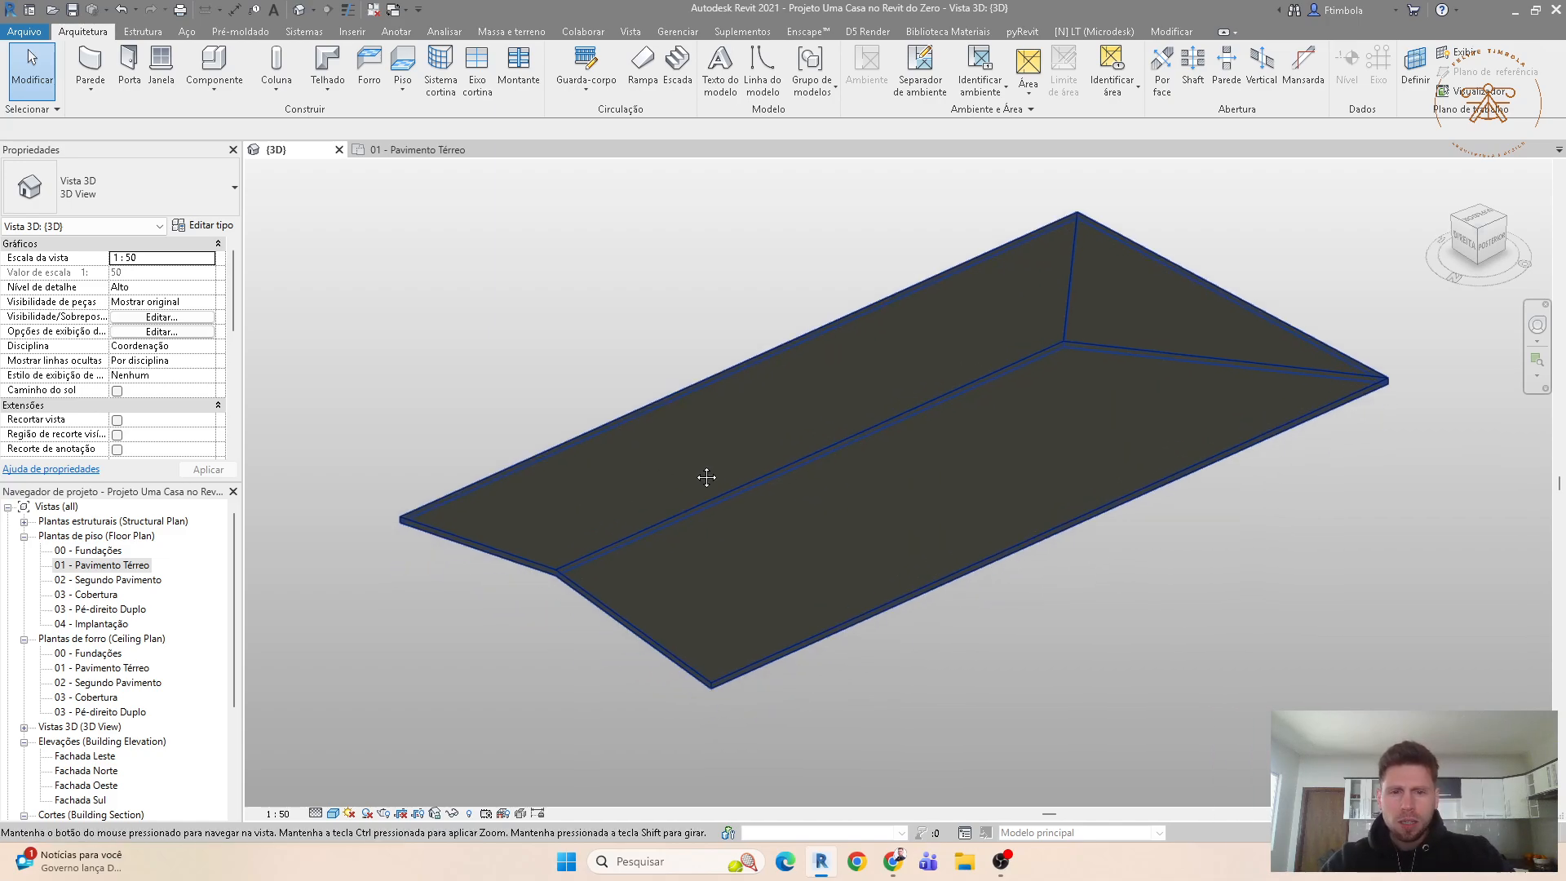
Step: Set the slope of the entire roof to 30% through its properties
{"action": "left_click", "coordinate": [702, 494]}
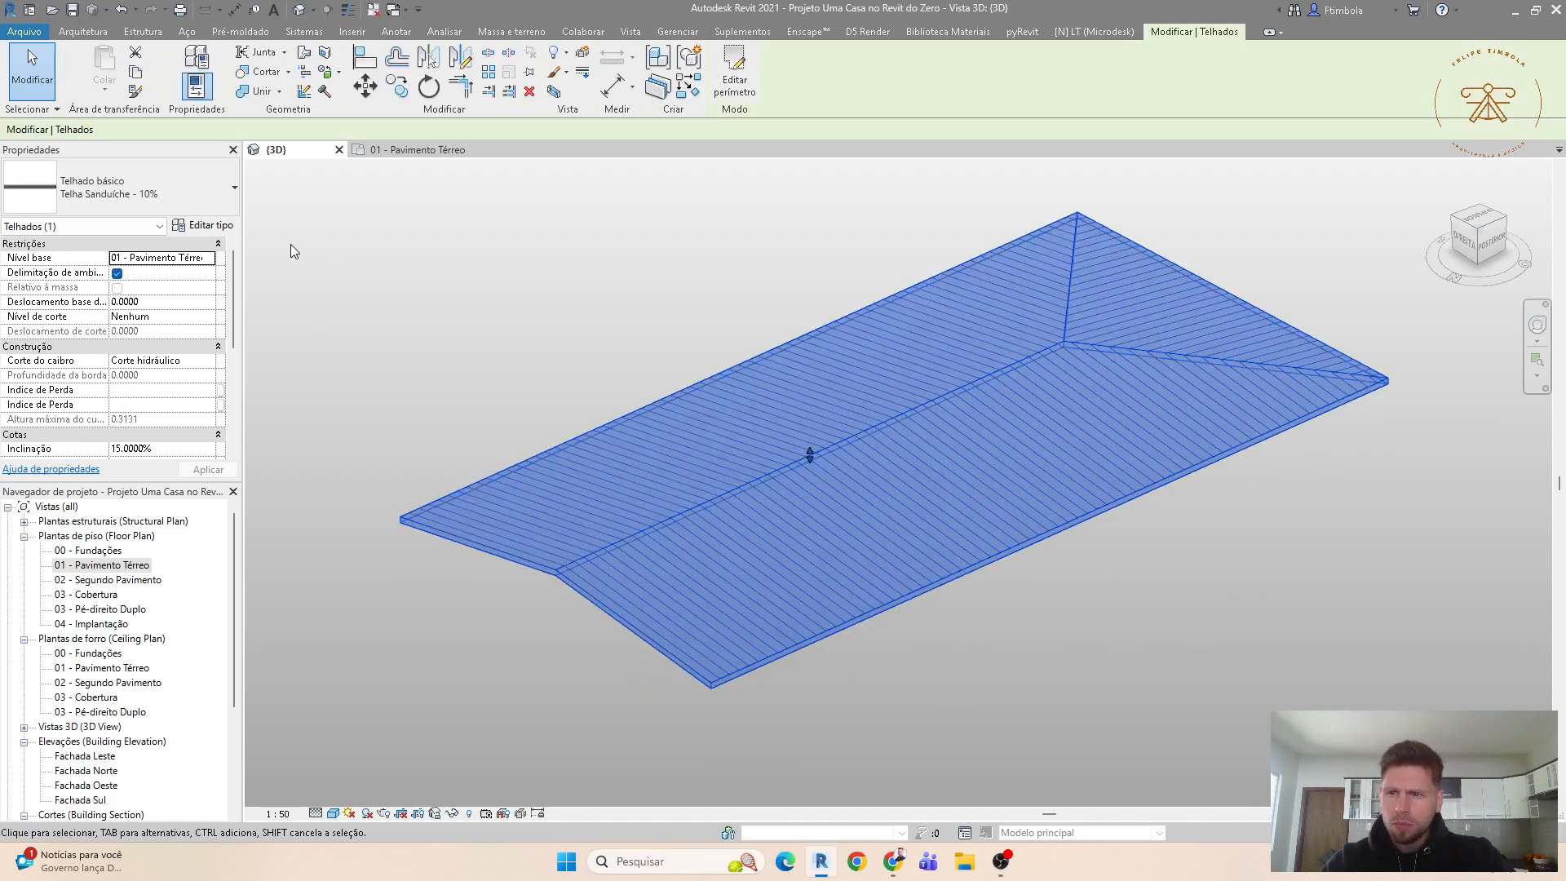
{"action": "left_click", "coordinate": [189, 449]}
{"action": "type", "text": "30"}
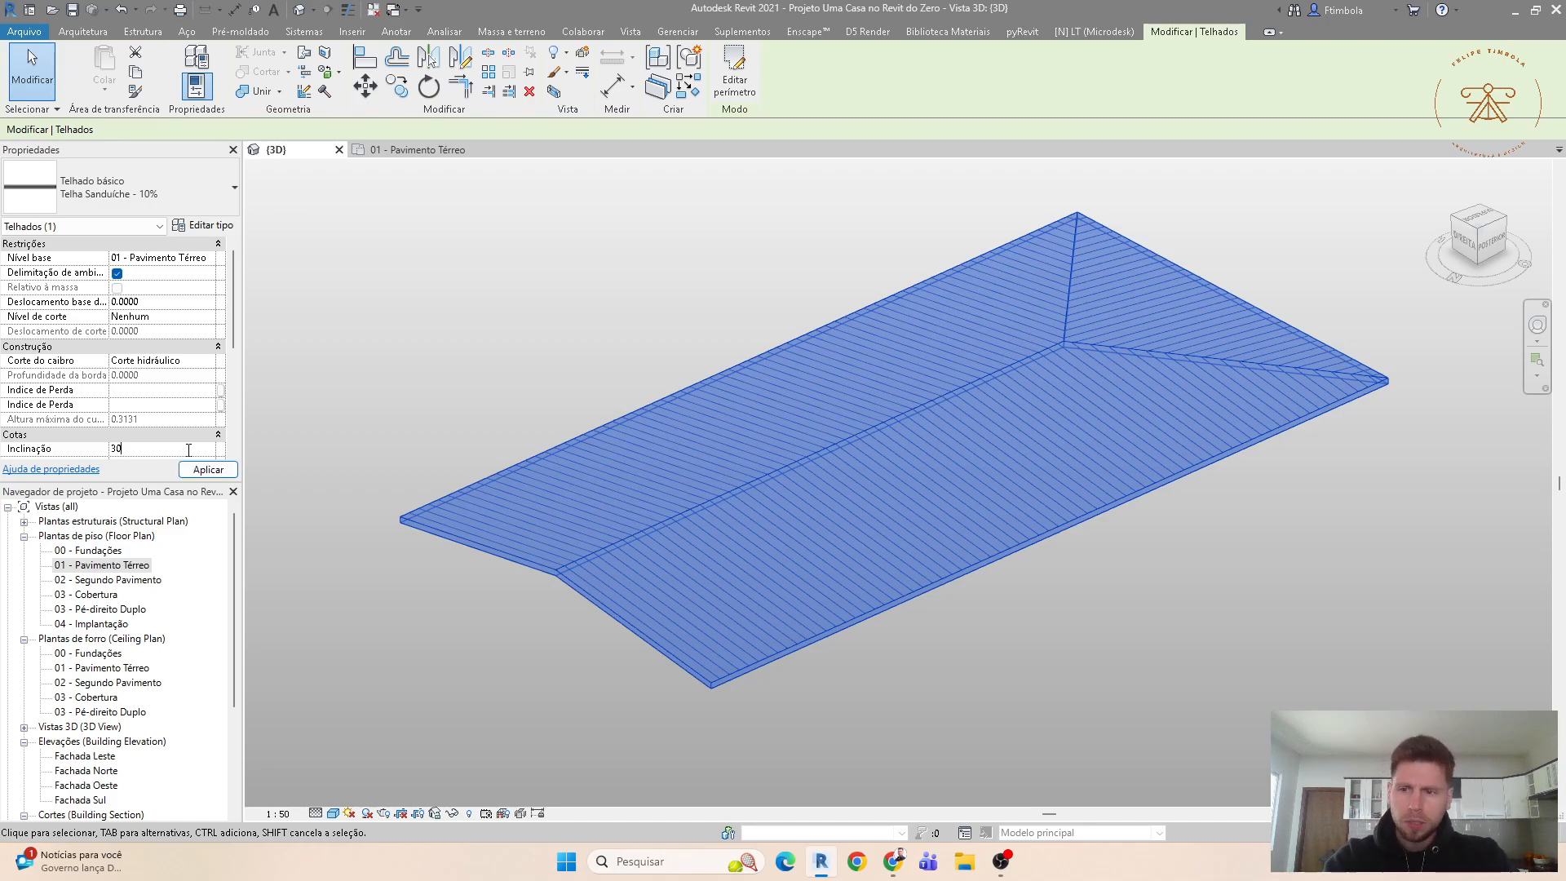
{"action": "key", "text": "Return"}
{"action": "left_click", "coordinate": [535, 404]}
{"action": "mouse_move", "coordinate": [868, 605]}
{"action": "middle_mouse_down", "text": "shift"}
{"action": "mouse_move", "coordinate": [898, 643]}
{"action": "mouse_move", "coordinate": [863, 708]}
{"action": "mouse_move", "coordinate": [877, 479]}
{"action": "middle_mouse_up", "text": "shift"}
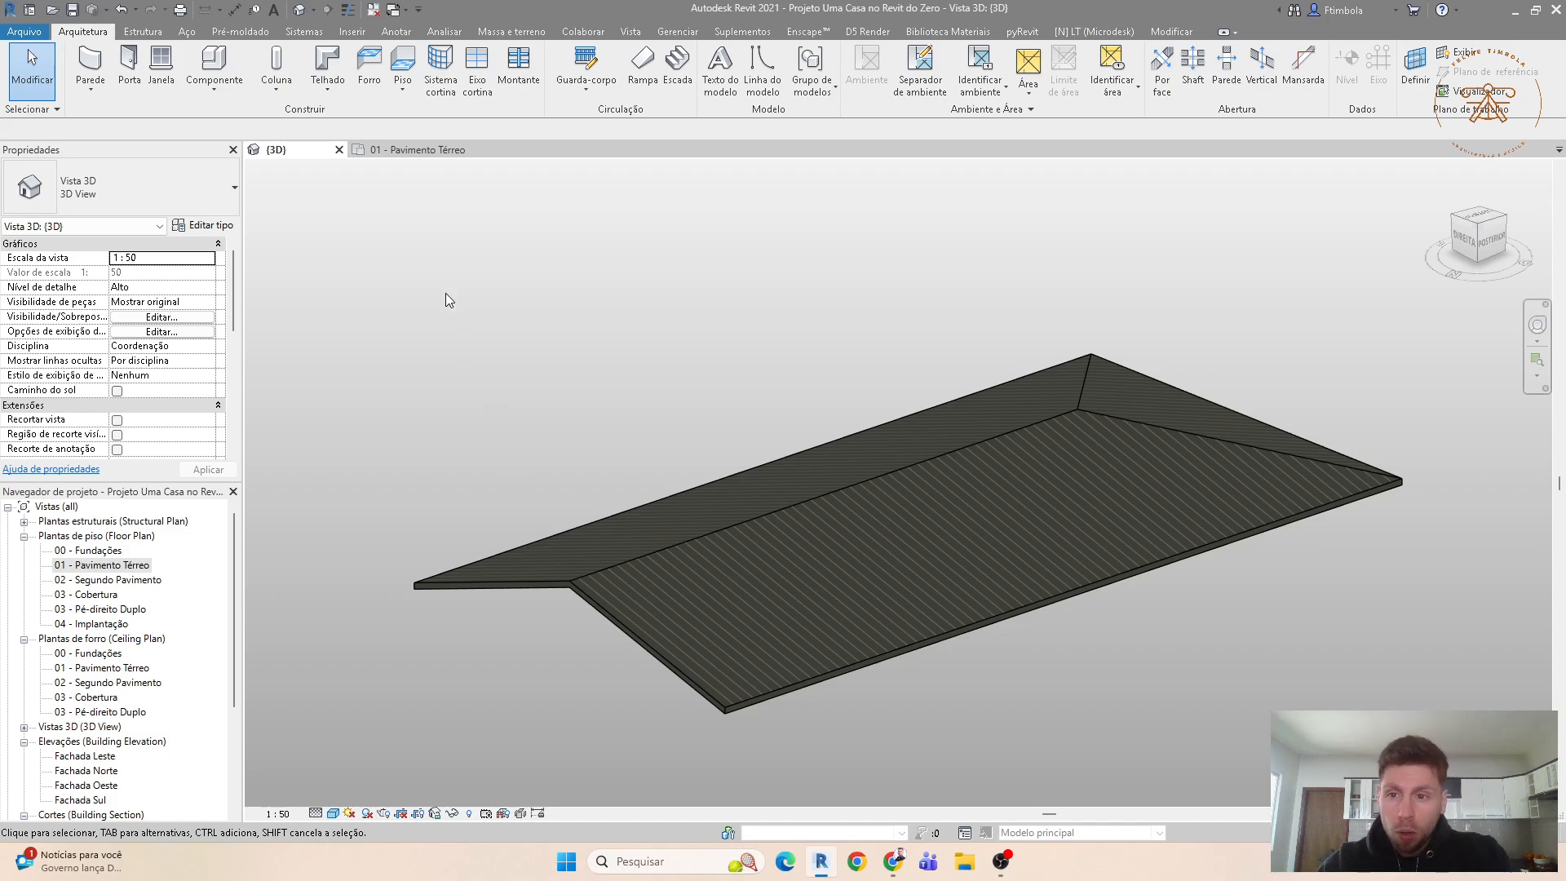
Step: Switch to the 01 - Pavimento Térreo floor plan view
{"action": "left_click", "coordinate": [424, 151]}
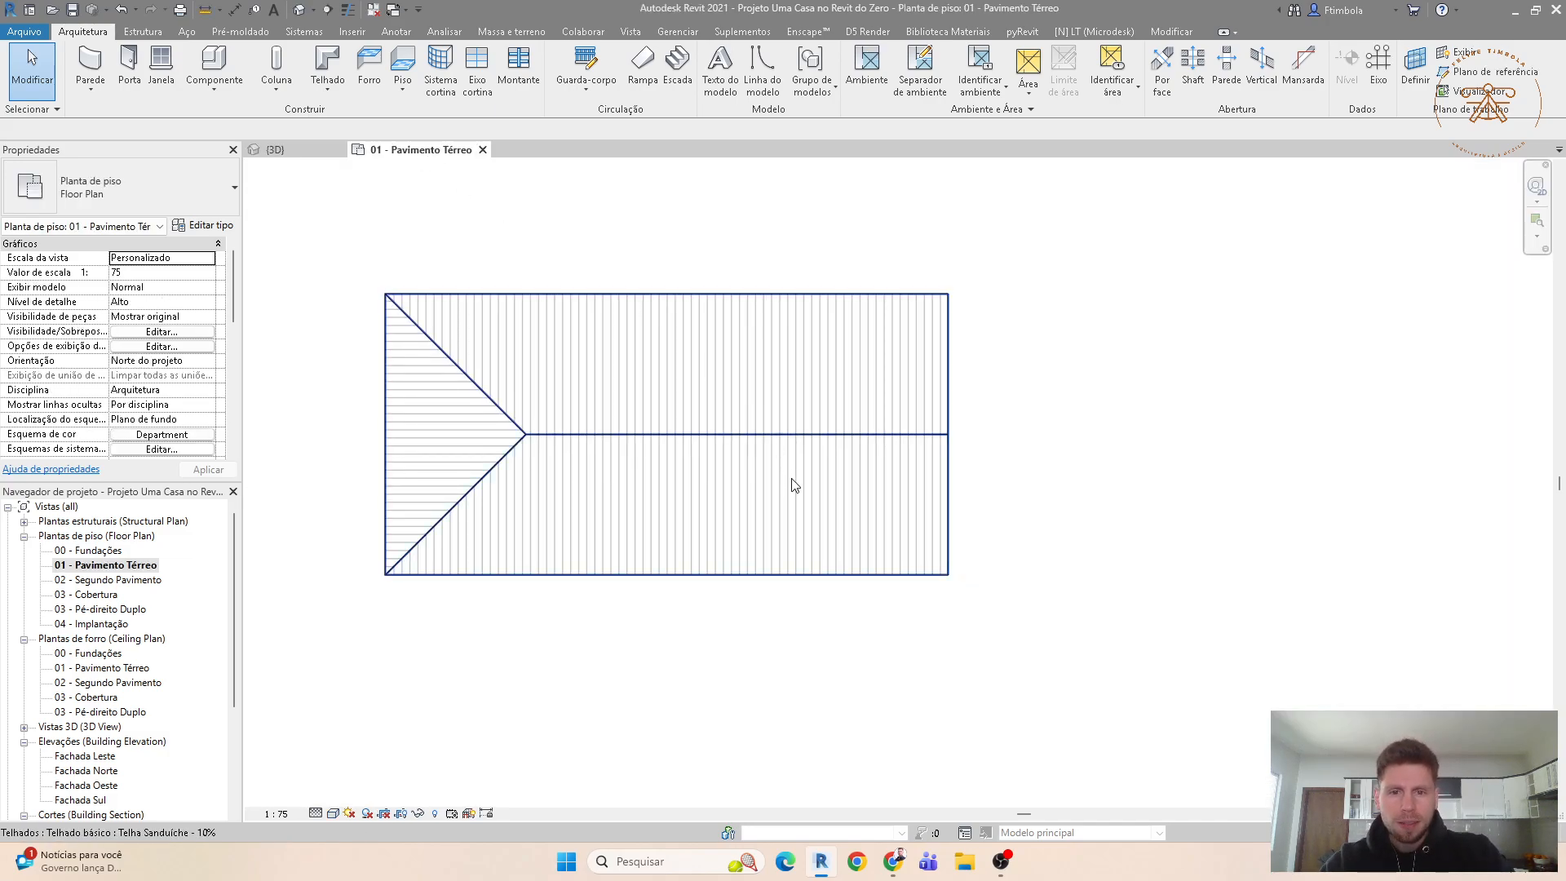
{"action": "left_click", "coordinate": [330, 12]}
{"action": "scroll", "coordinate": [662, 525], "scroll_direction": "down", "scroll_amount": 4}
{"action": "left_click", "coordinate": [708, 621]}
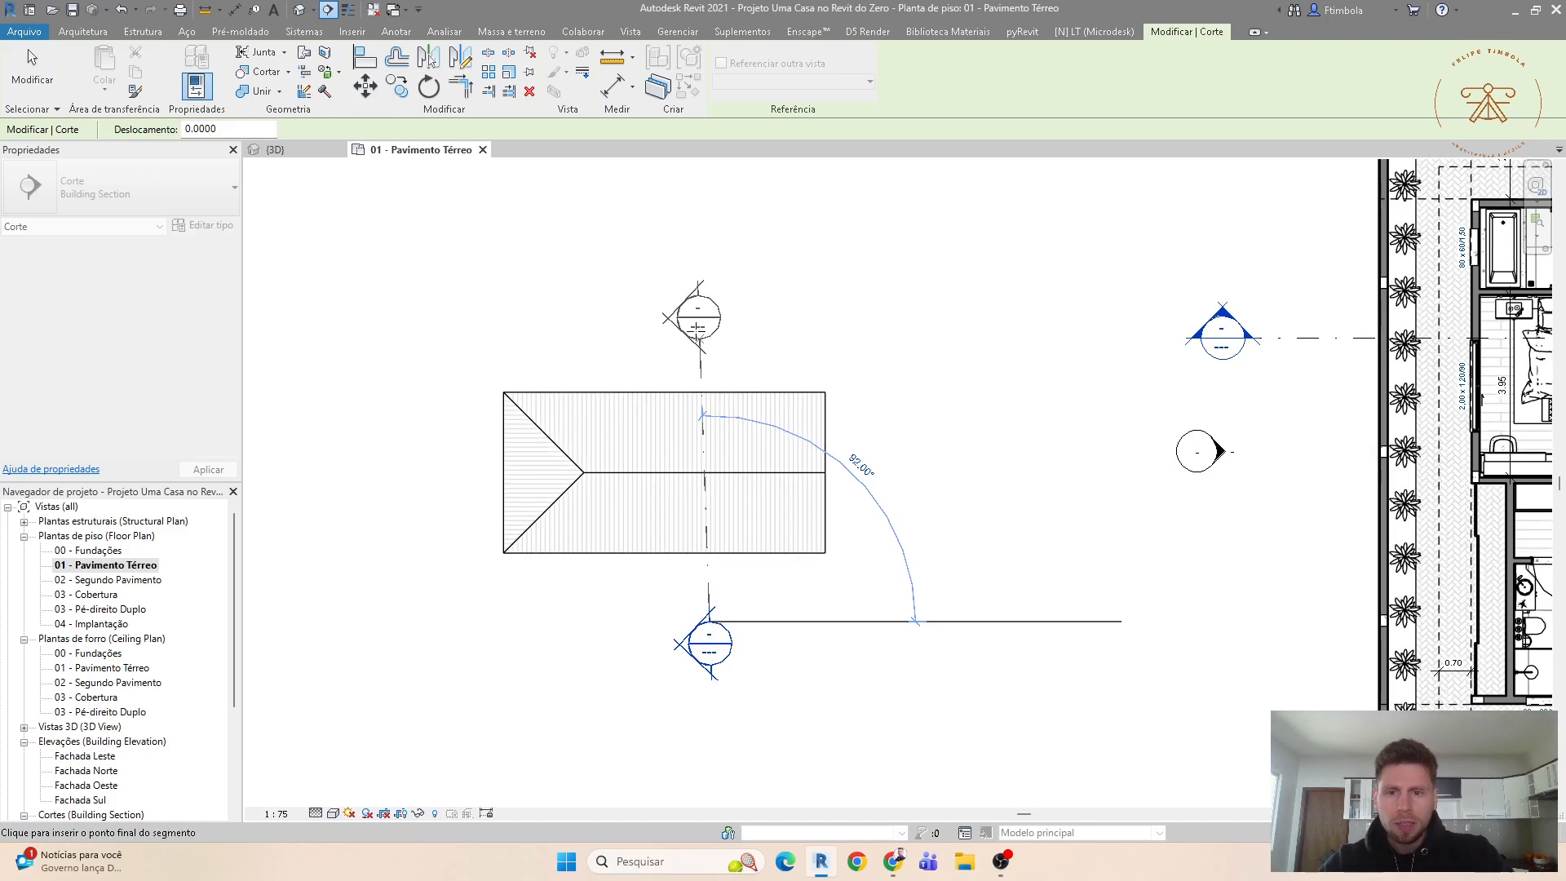
{"action": "left_click", "coordinate": [694, 332]}
{"action": "key", "text": "Escape"}
{"action": "key", "text": "ctrl+z"}
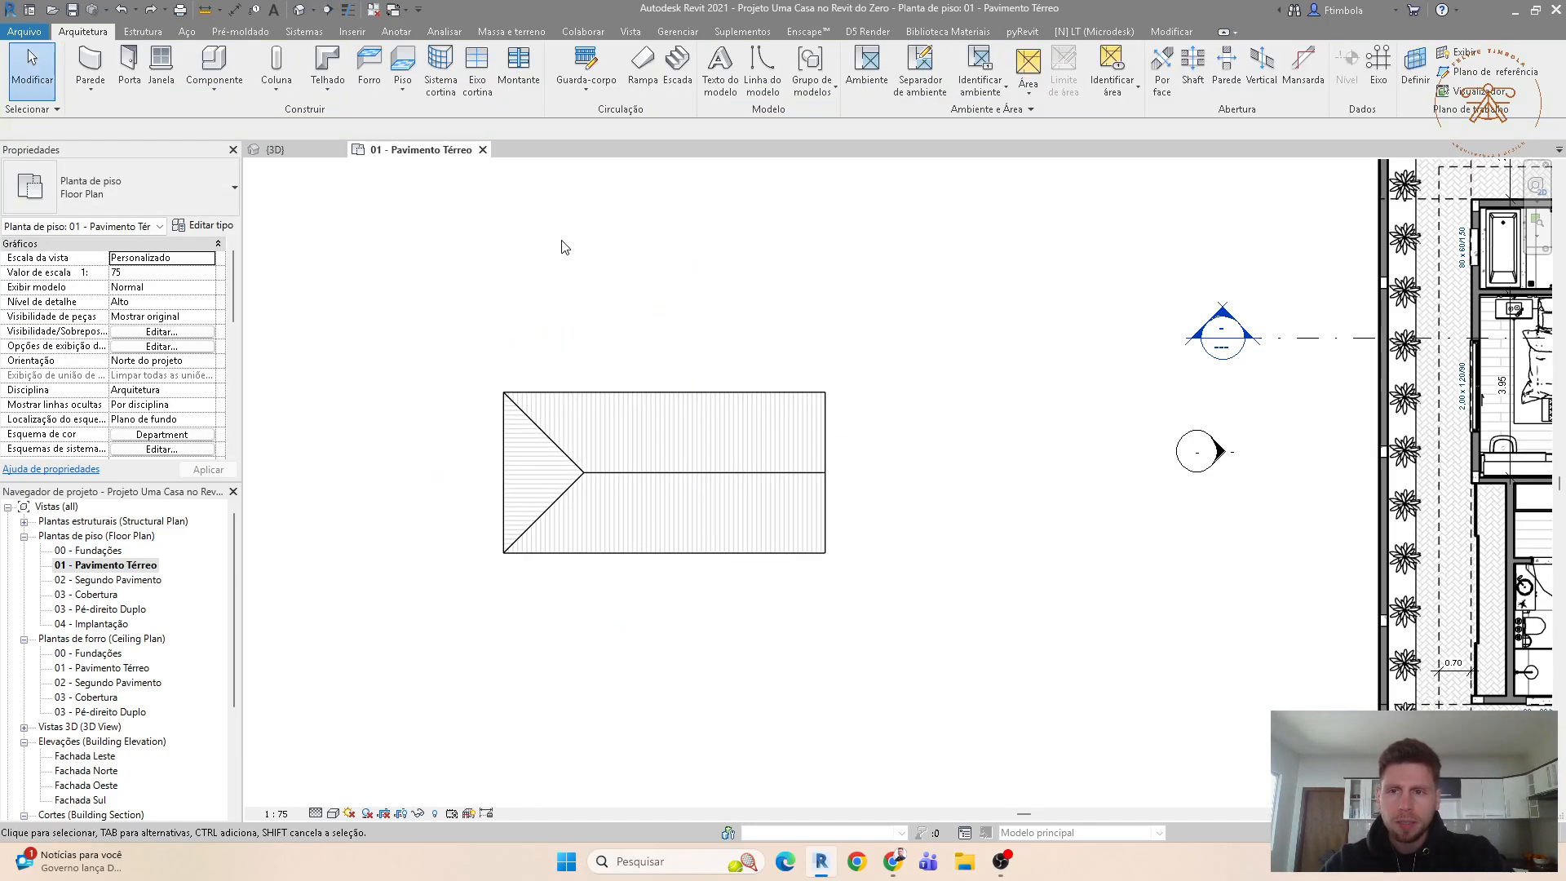
Step: Cut a vertical building section across the roof in the floor plan, from below to above it, and open the section view
{"action": "left_click", "coordinate": [329, 11]}
{"action": "scroll", "coordinate": [675, 531], "scroll_direction": "up", "scroll_amount": 2}
{"action": "left_click", "coordinate": [717, 624]}
{"action": "left_click", "coordinate": [718, 309]}
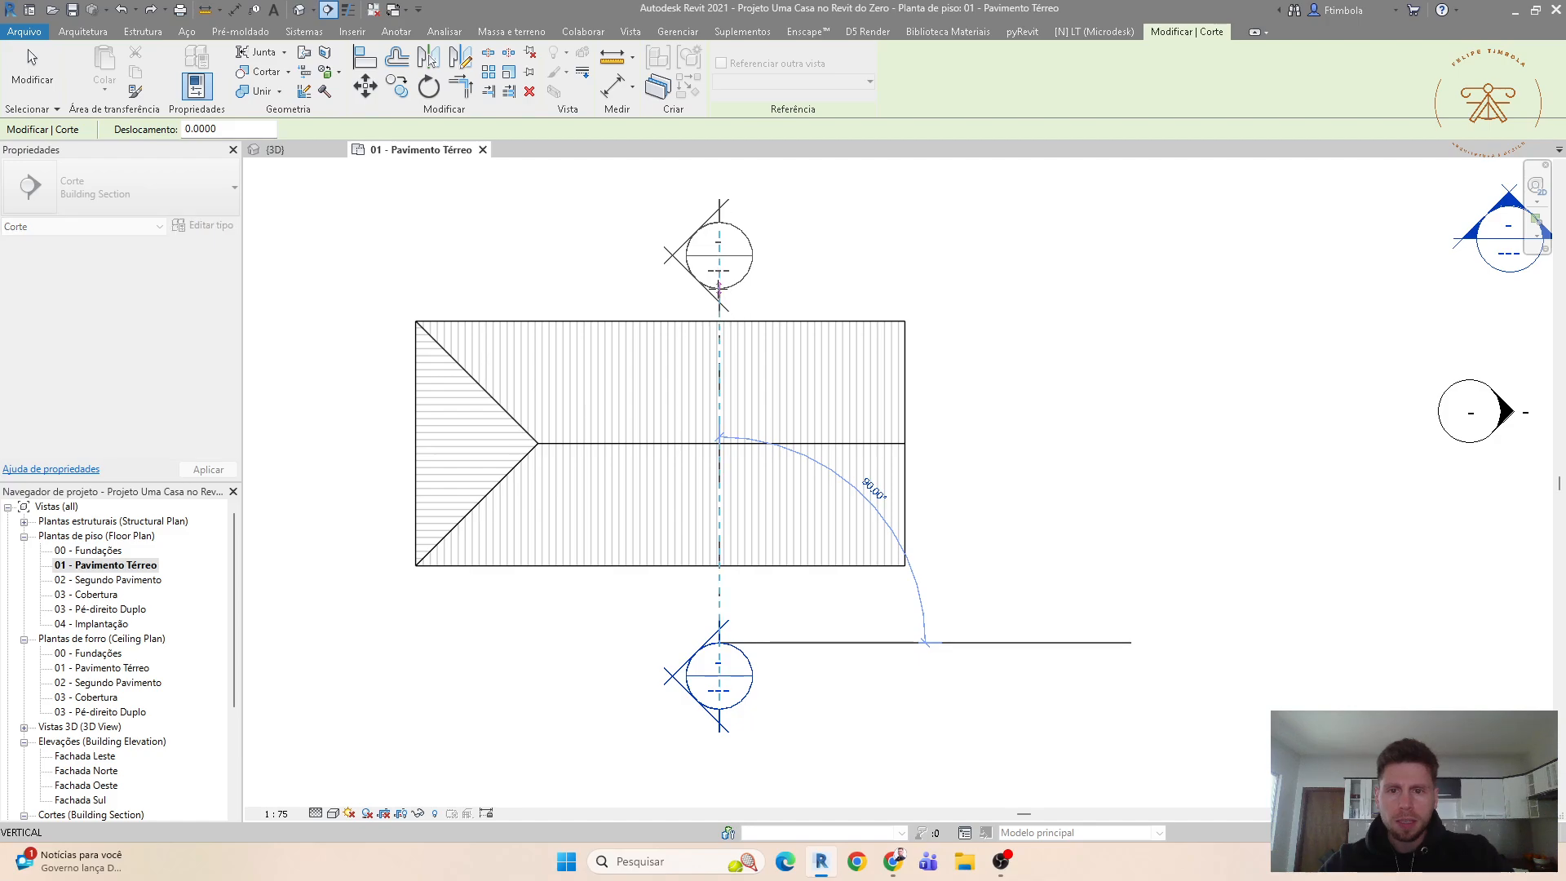
{"action": "double_click", "coordinate": [706, 651]}
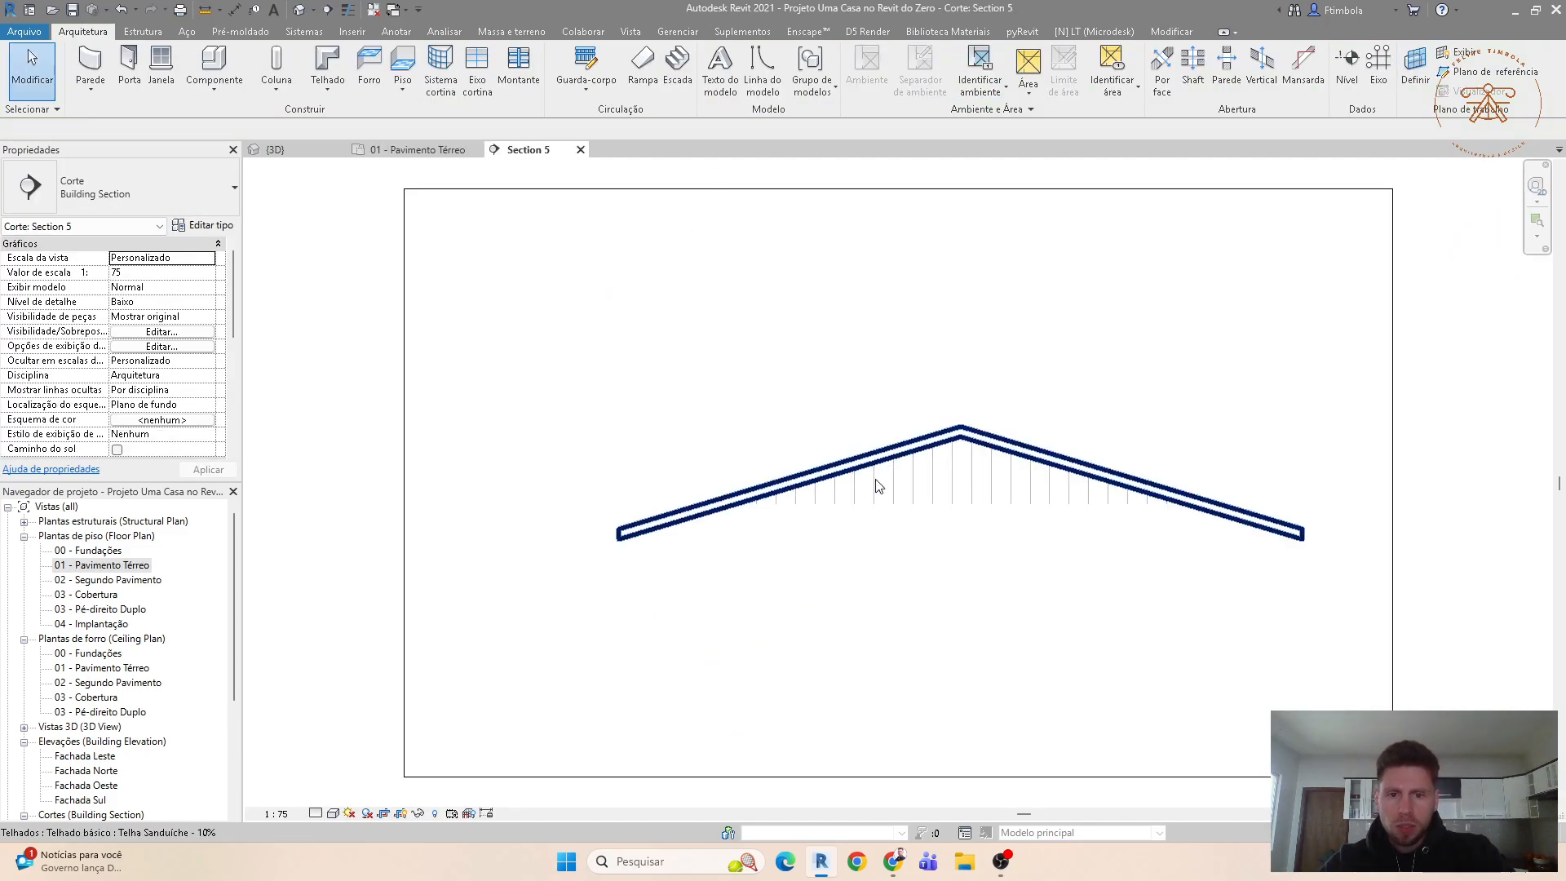
Step: Copy the roof straight down in the section view so the duplicate sits against the original's underside
{"action": "left_click", "coordinate": [968, 485]}
{"action": "scroll", "coordinate": [797, 432], "scroll_direction": "down", "scroll_amount": 2}
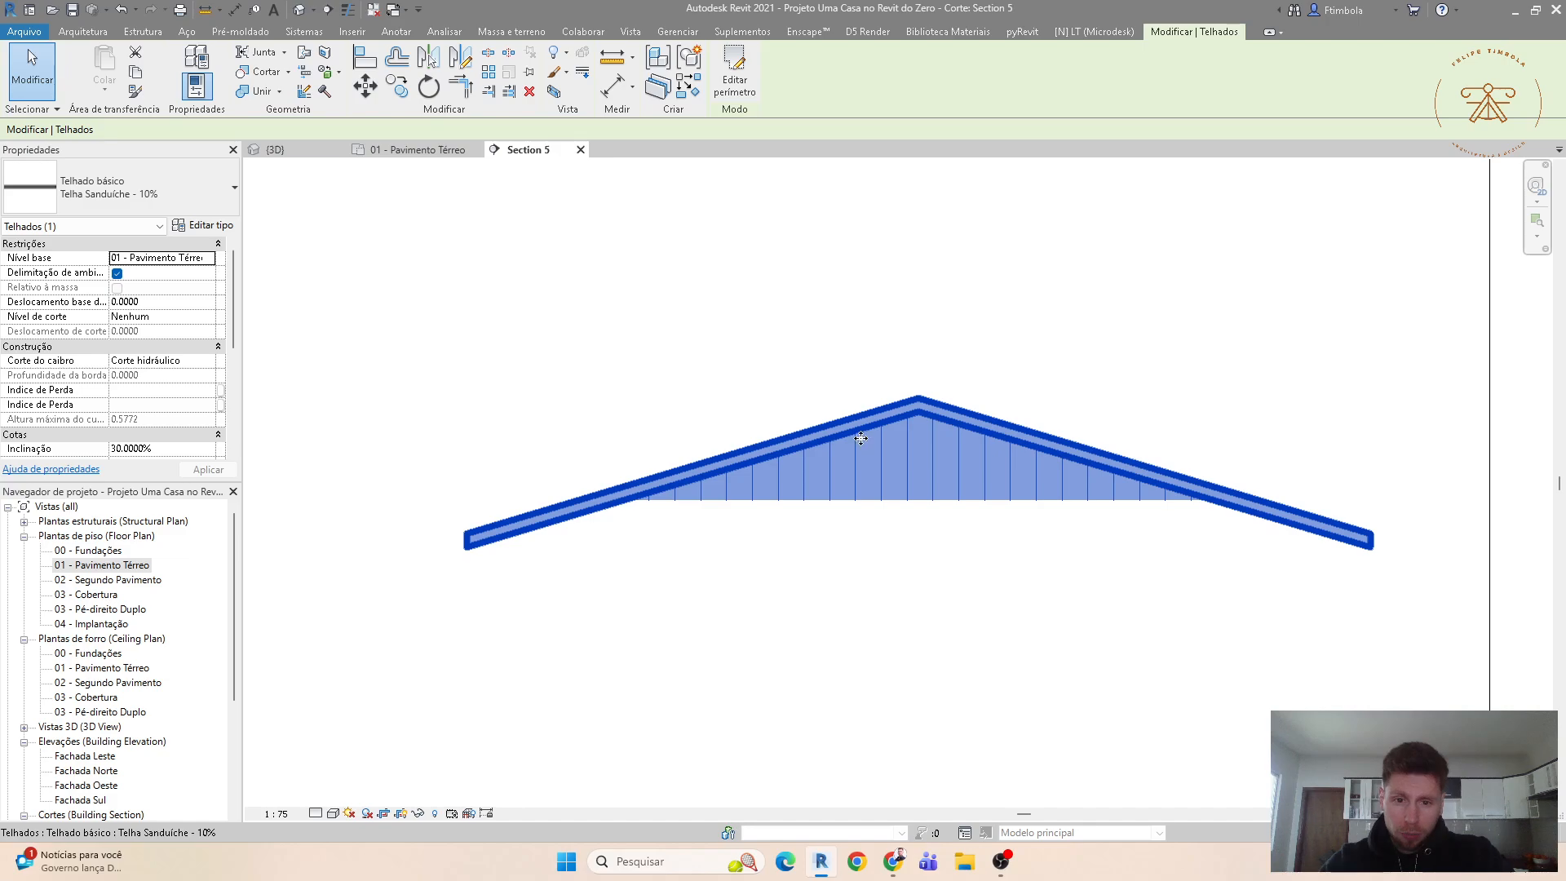
{"action": "left_click", "coordinate": [398, 86]}
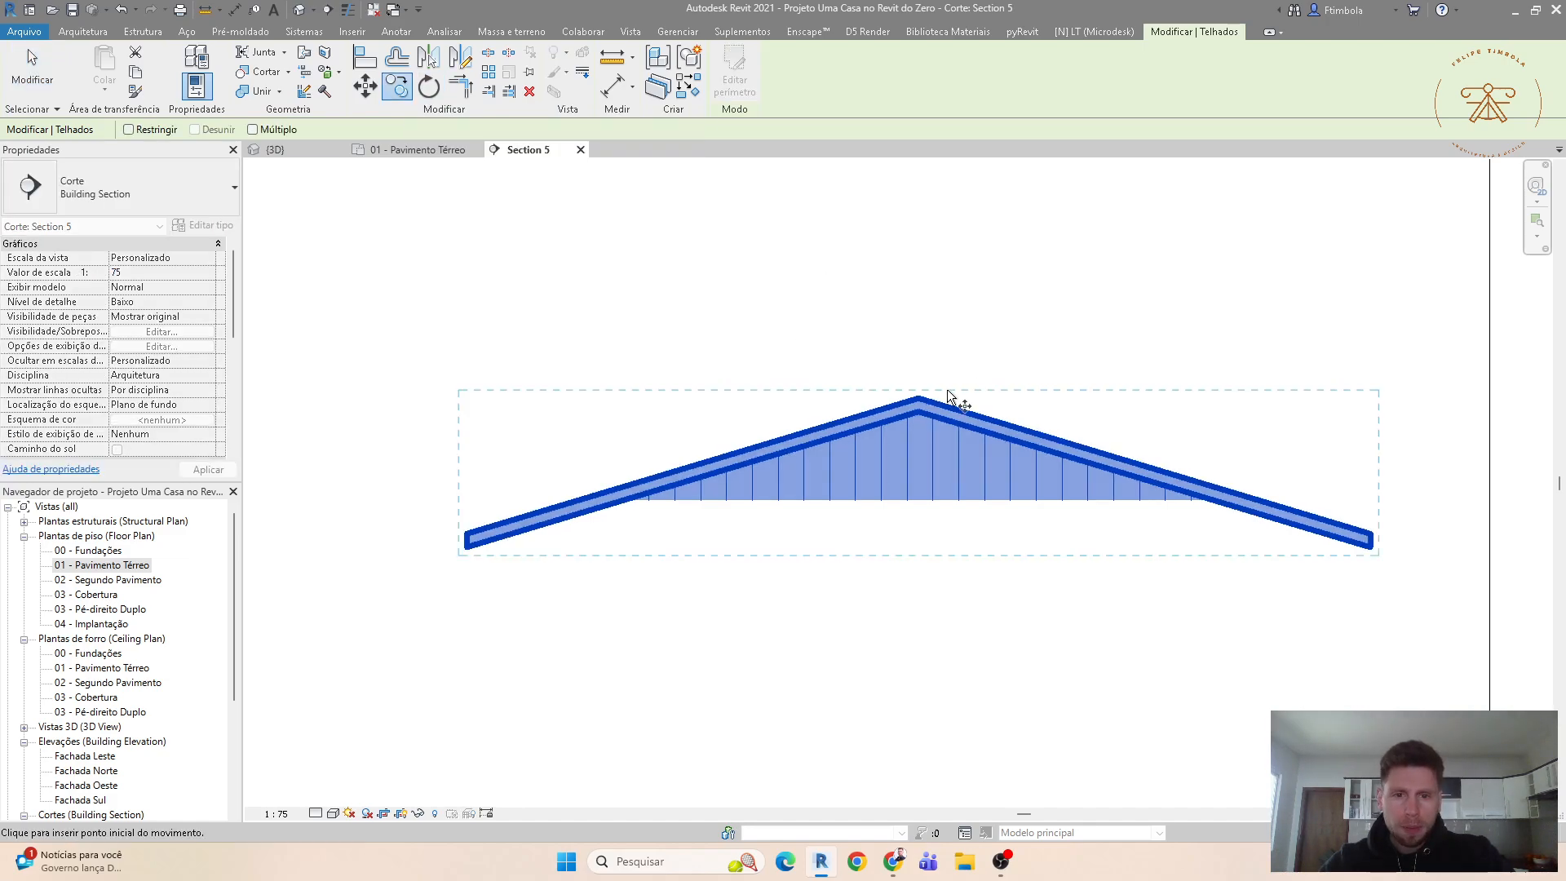
{"action": "scroll", "coordinate": [909, 400], "scroll_direction": "up", "scroll_amount": 2}
{"action": "left_click", "coordinate": [904, 417]}
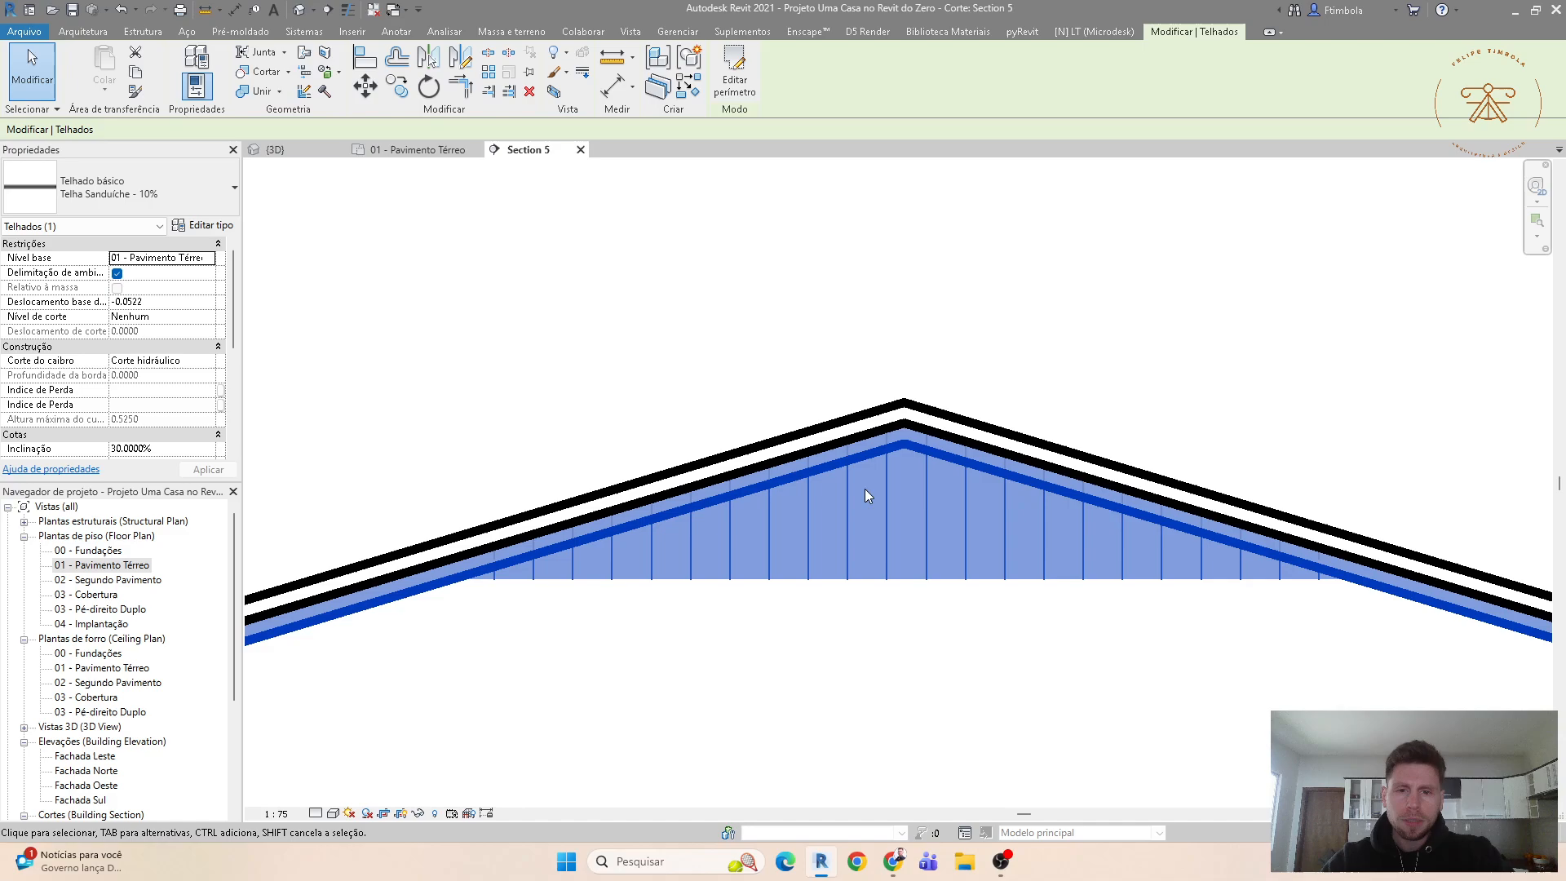
Step: Change the lower copied roof's type to the sloped glazing Vidraça Inclinada
{"action": "scroll", "coordinate": [864, 487], "scroll_direction": "down", "scroll_amount": 3}
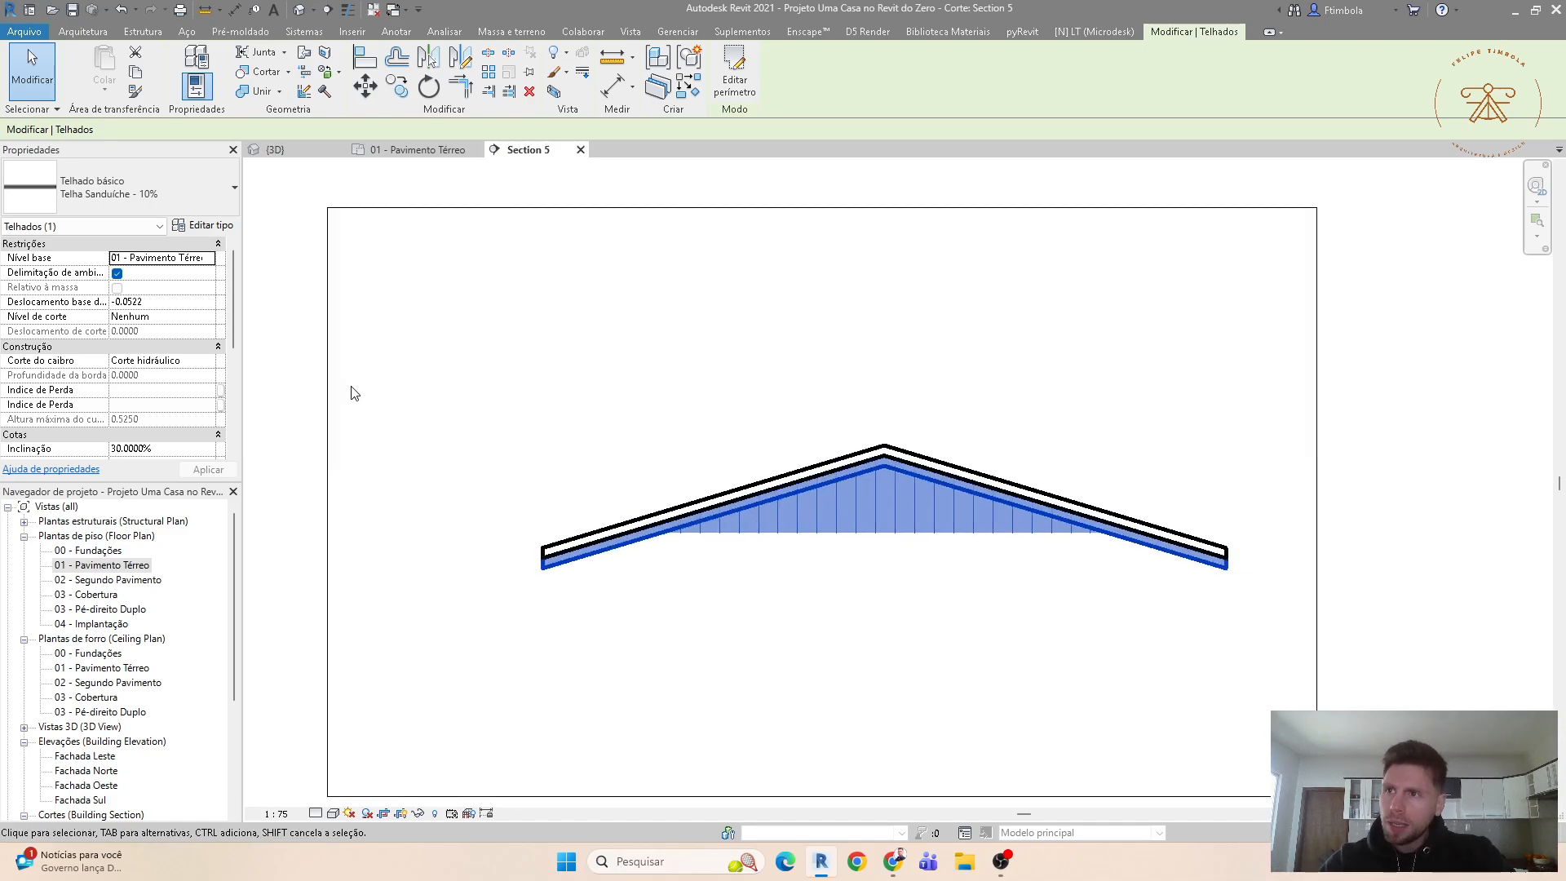
{"action": "left_click", "coordinate": [196, 204]}
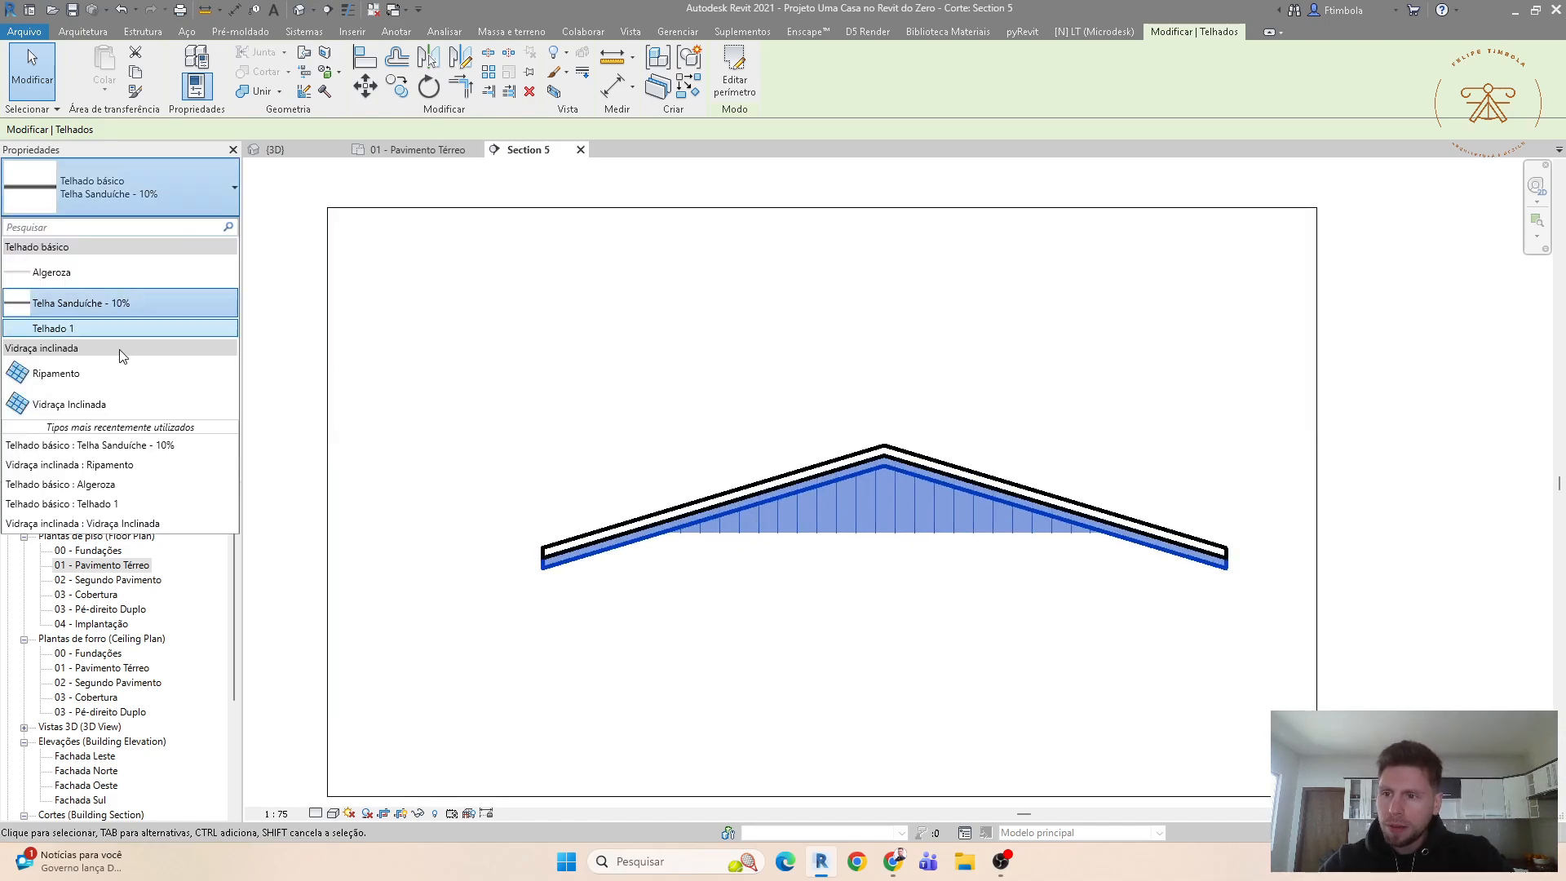
{"action": "left_click", "coordinate": [117, 400]}
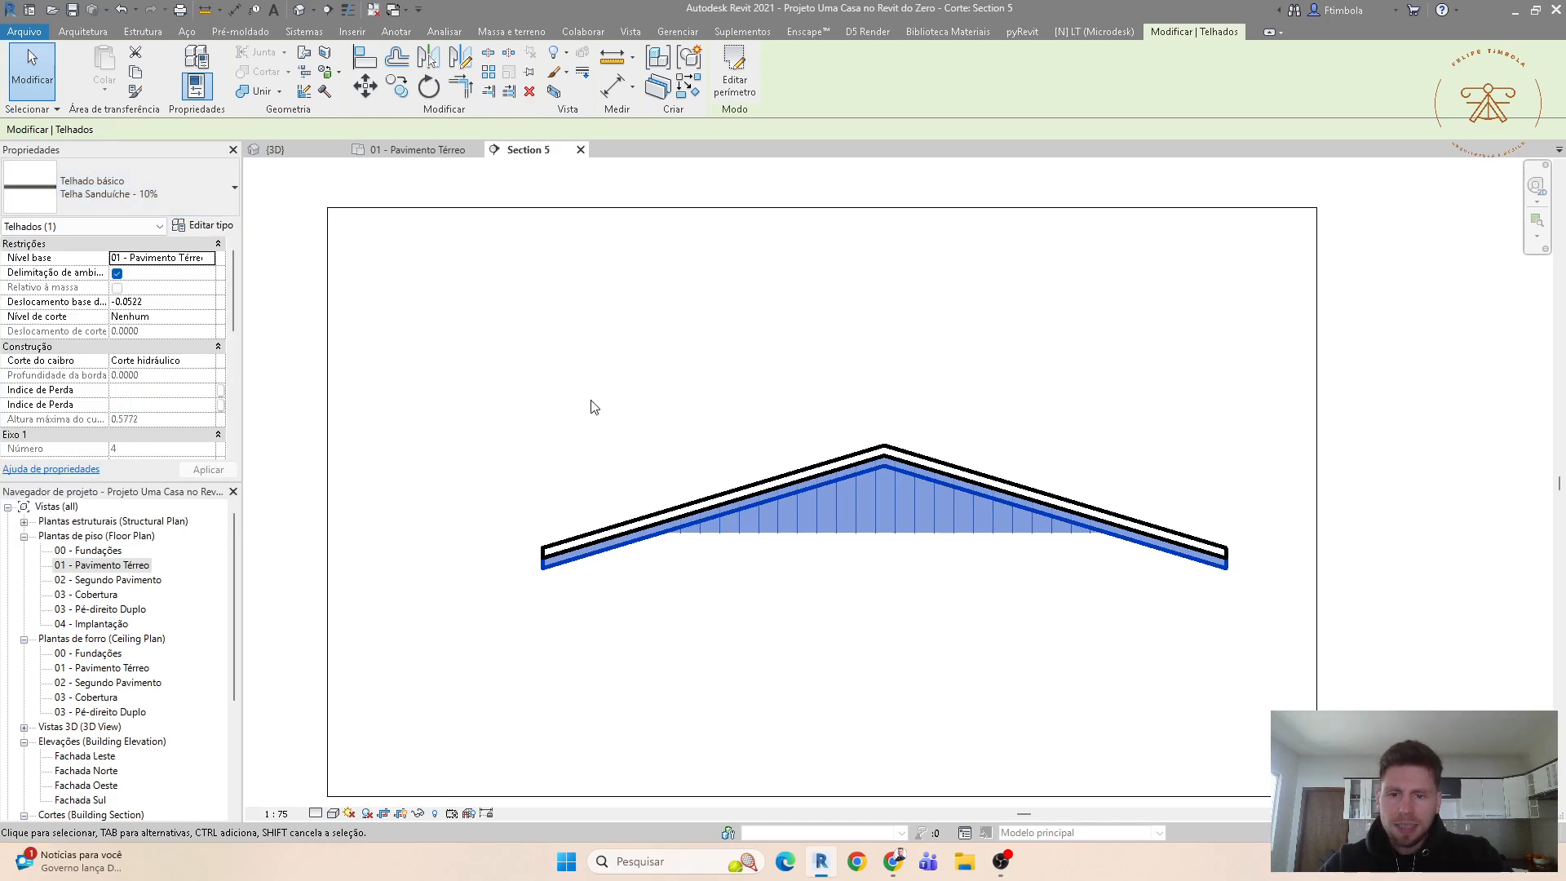
{"action": "left_click", "coordinate": [167, 209]}
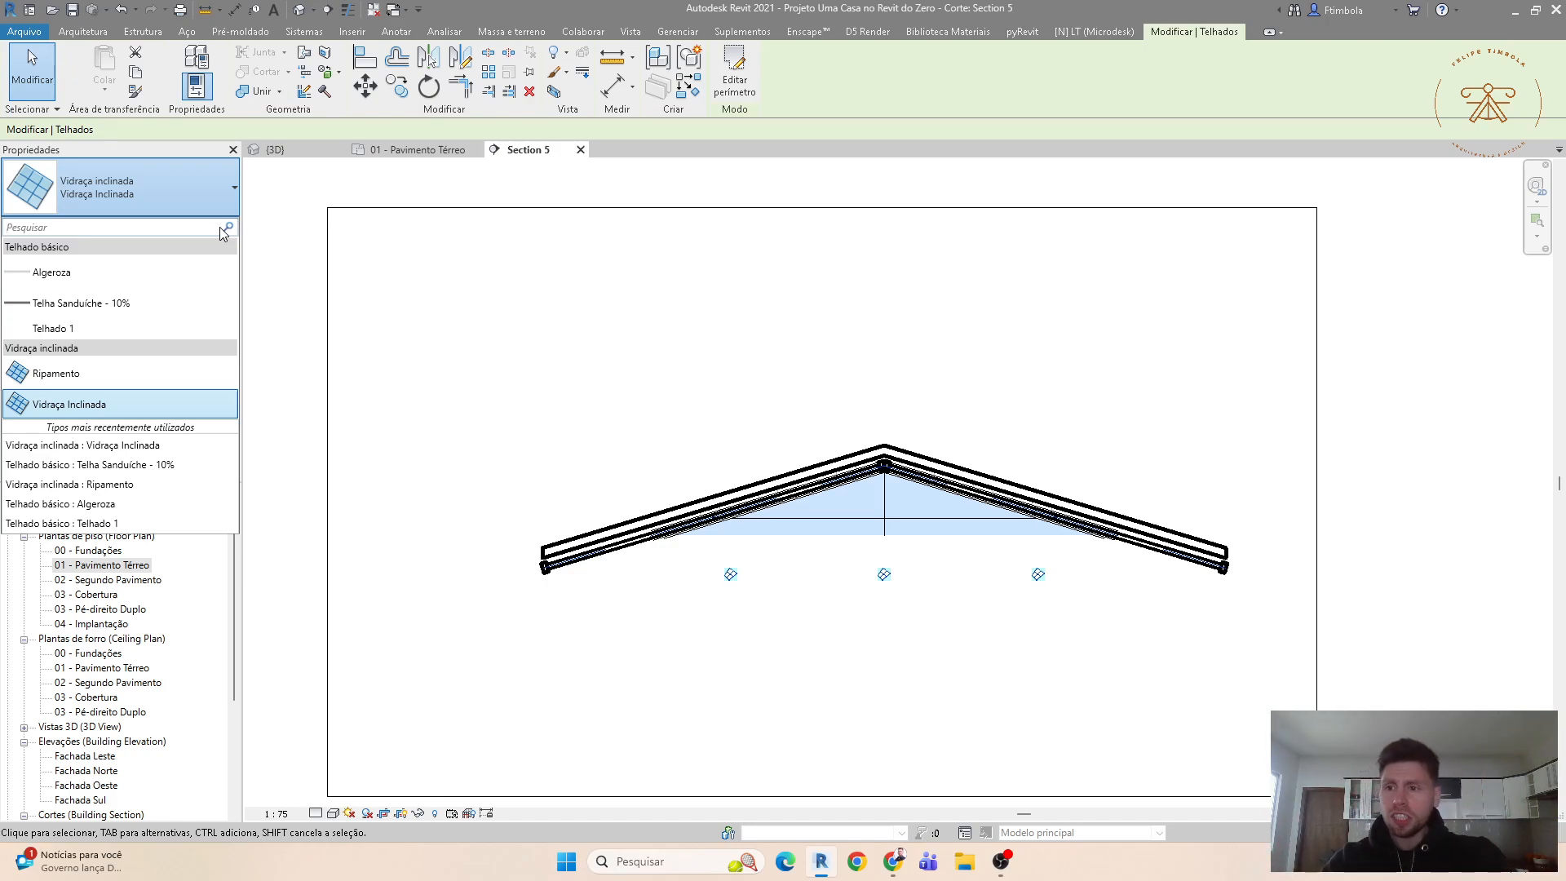
{"action": "left_click", "coordinate": [82, 404]}
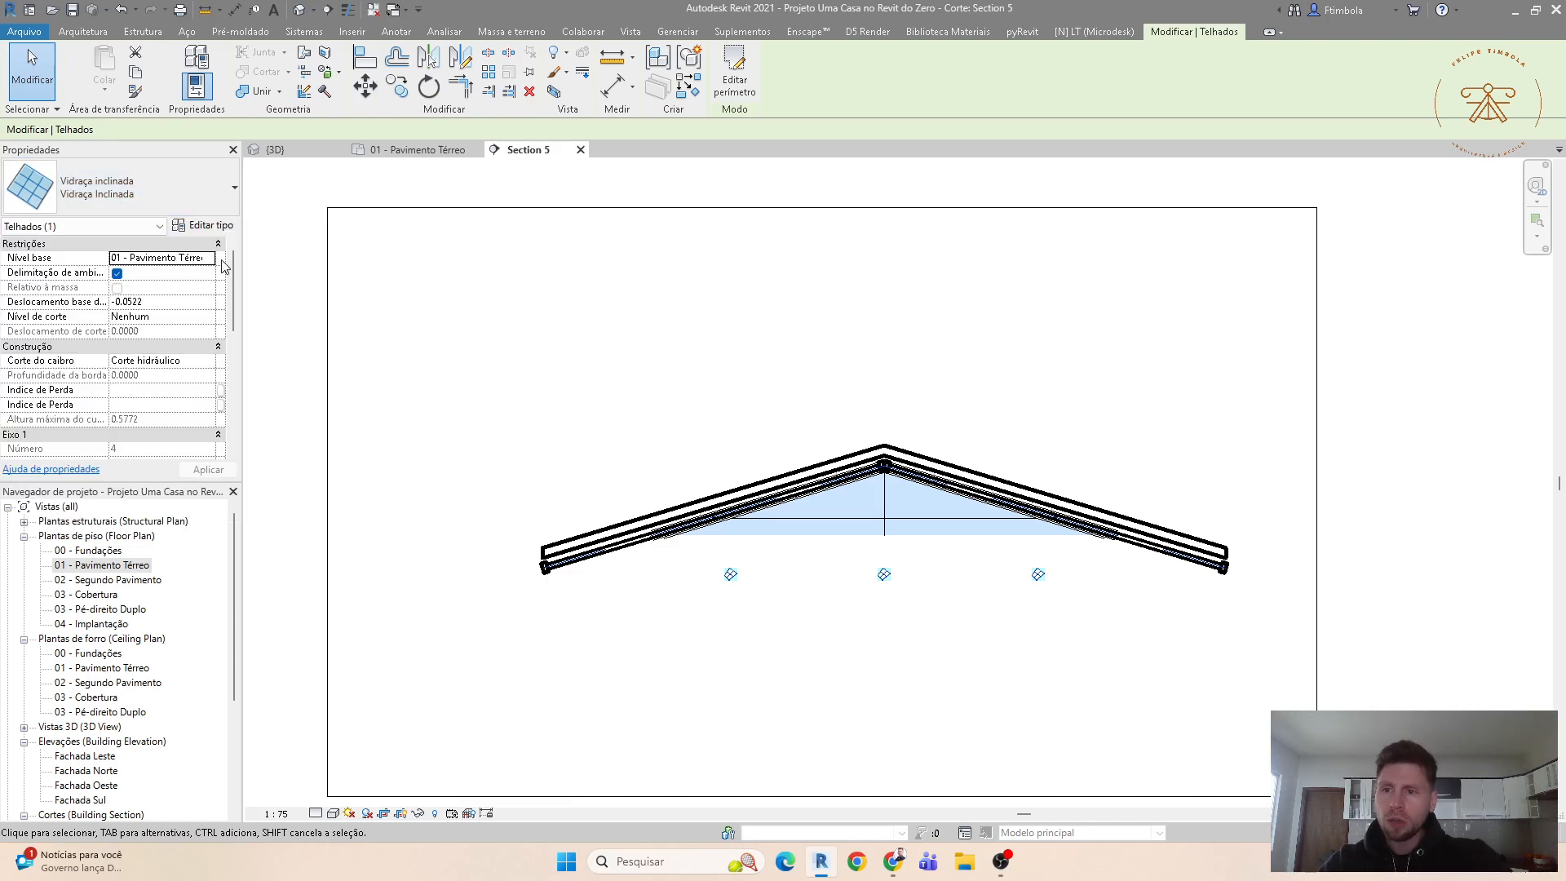
Step: Duplicate the lower roof's sloped glazing type as RIPAS and assign it
{"action": "left_click", "coordinate": [203, 225]}
{"action": "left_click", "coordinate": [1158, 235]}
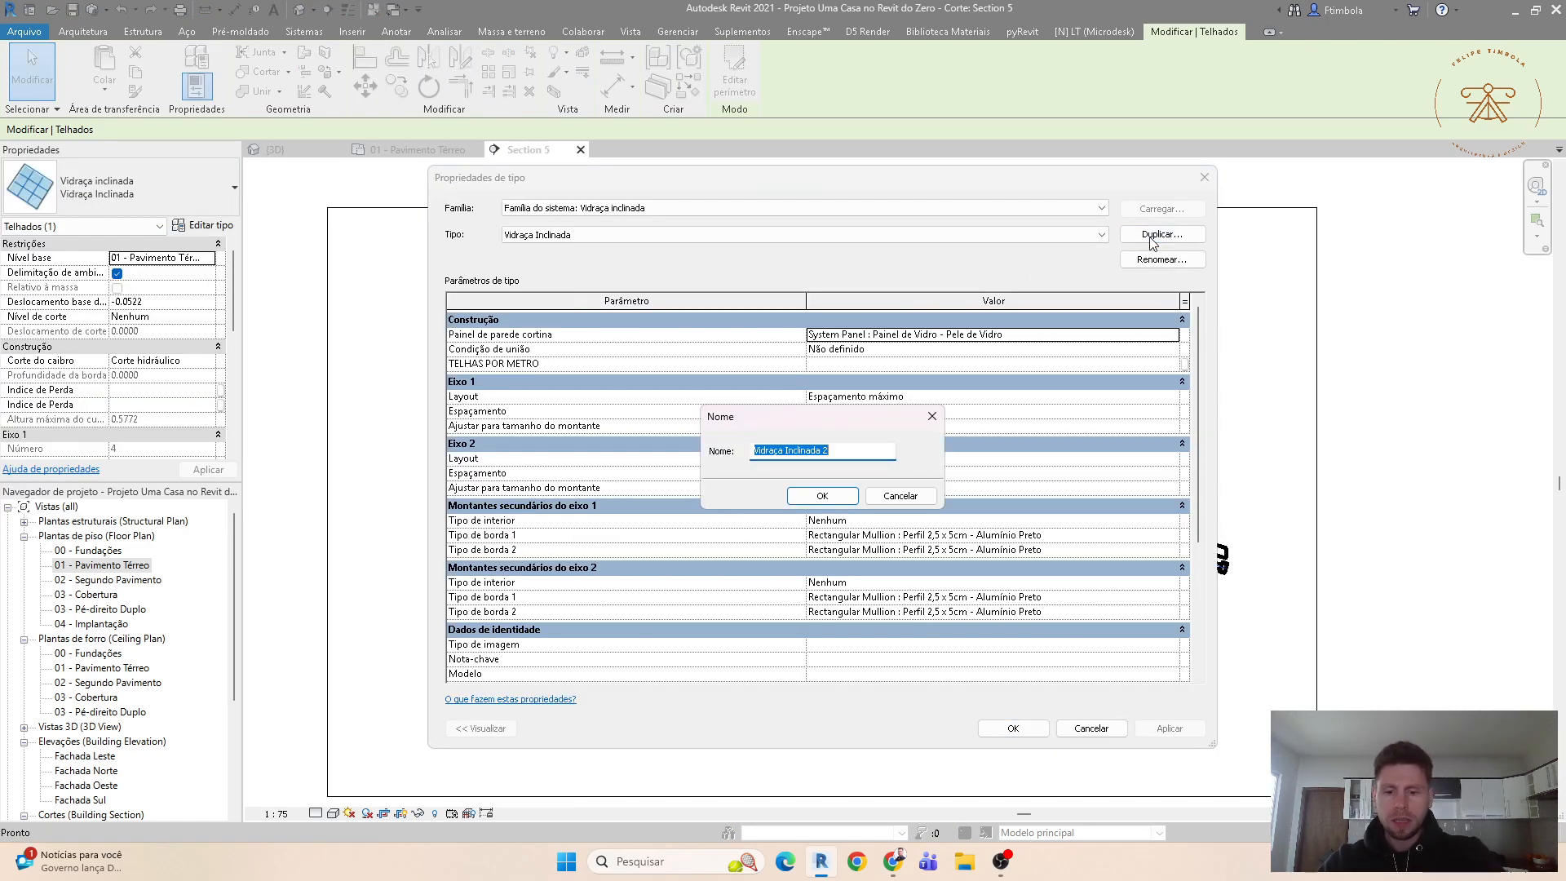
{"action": "type", "text": "RIPAS"}
{"action": "key", "text": "Return"}
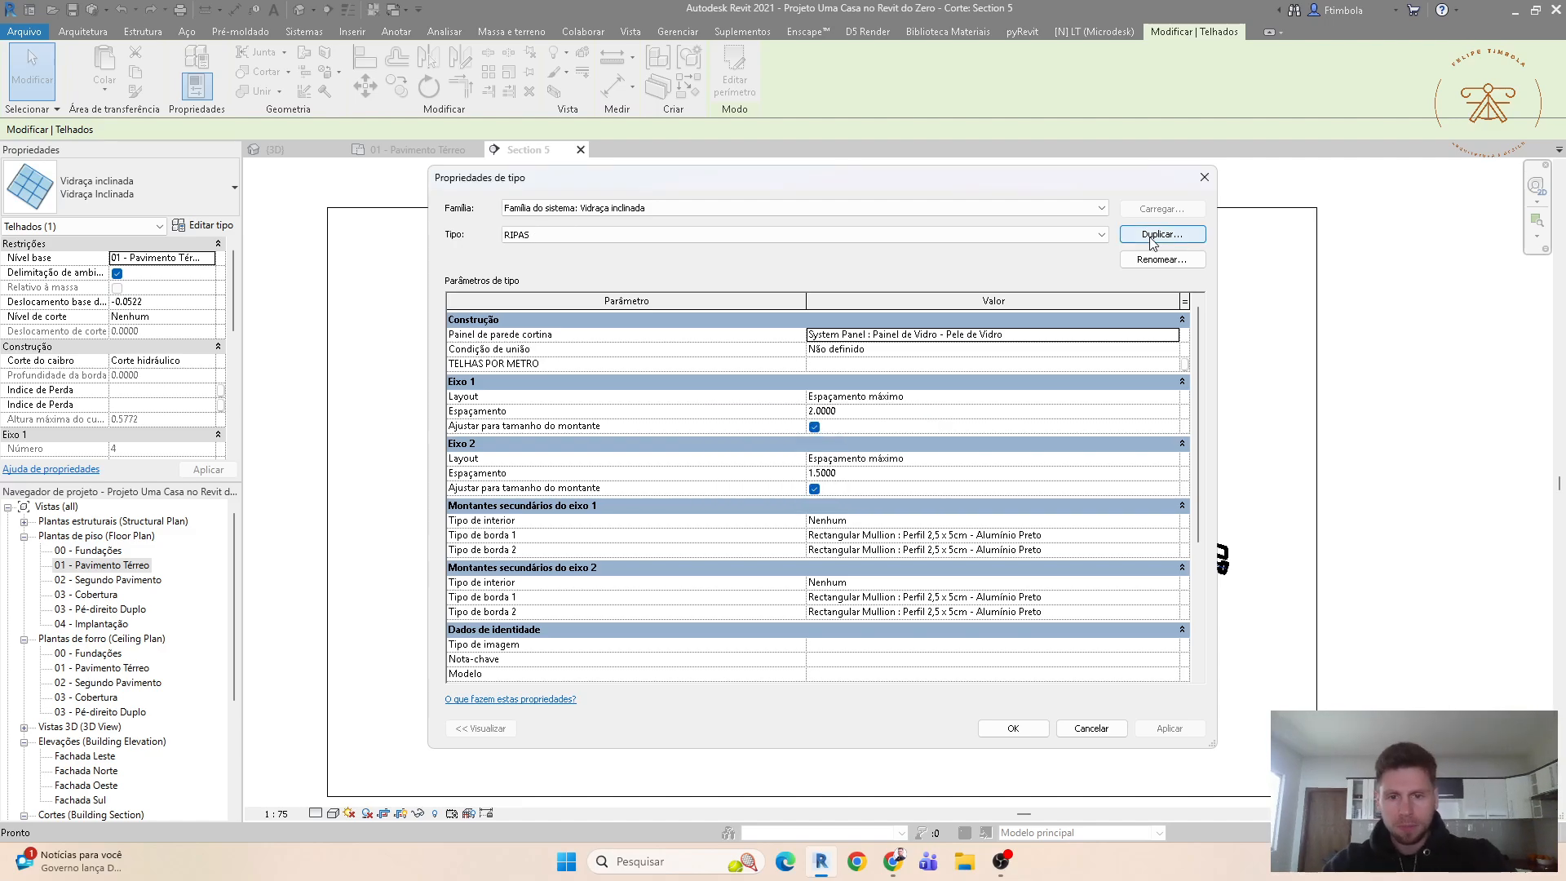
{"action": "left_click", "coordinate": [1012, 728]}
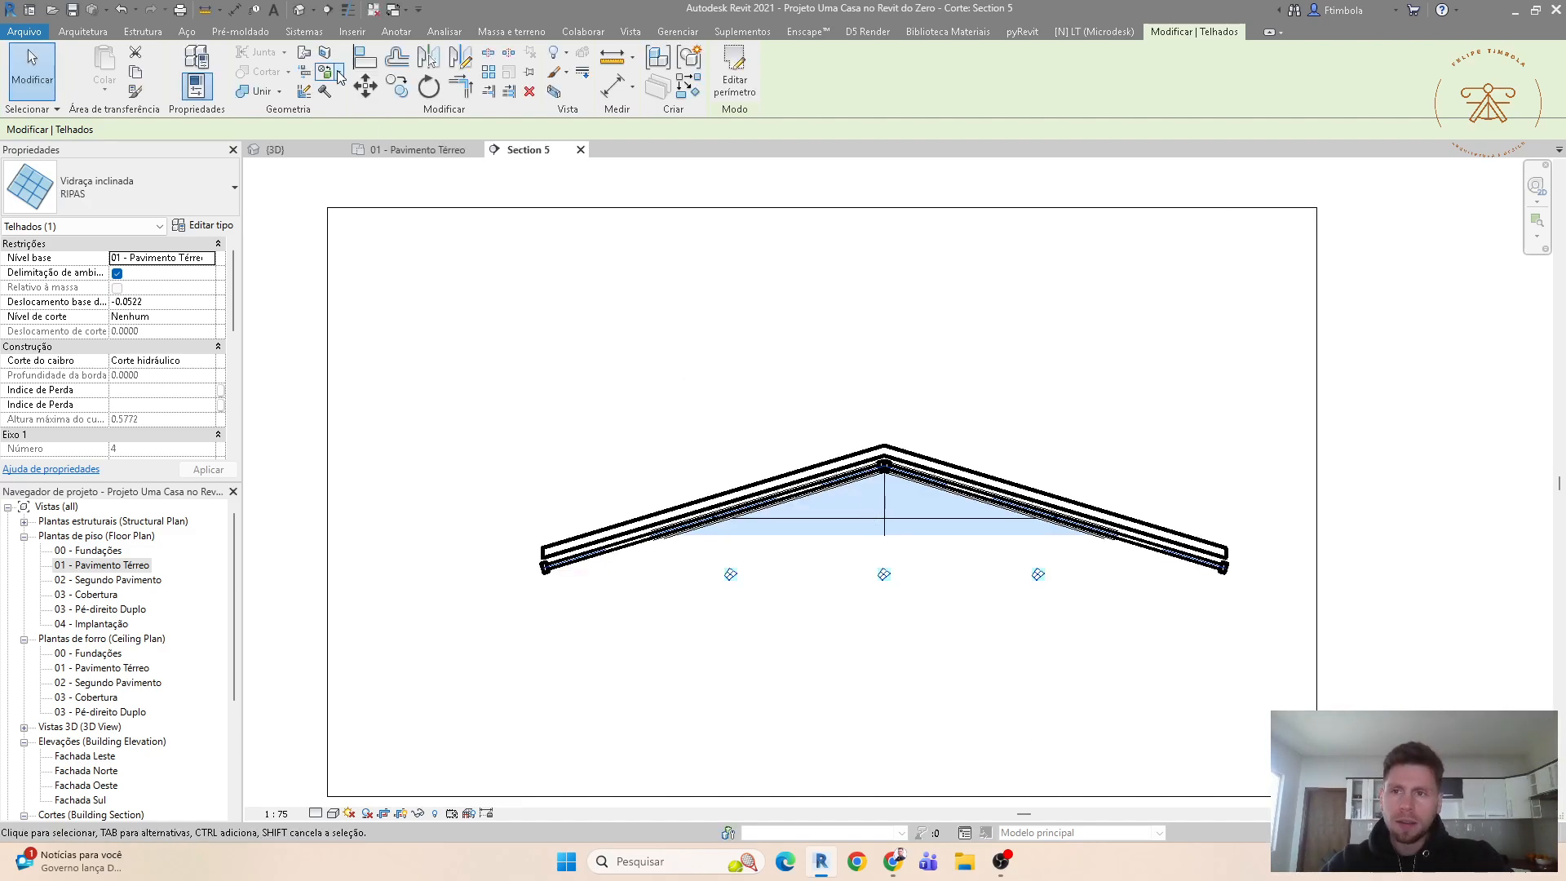
Step: Hide the upper Telha Sanduíche roof in the 3D view, leaving only the sloped glazing roof displayed
{"action": "left_click", "coordinate": [300, 10]}
{"action": "left_click", "coordinate": [863, 454]}
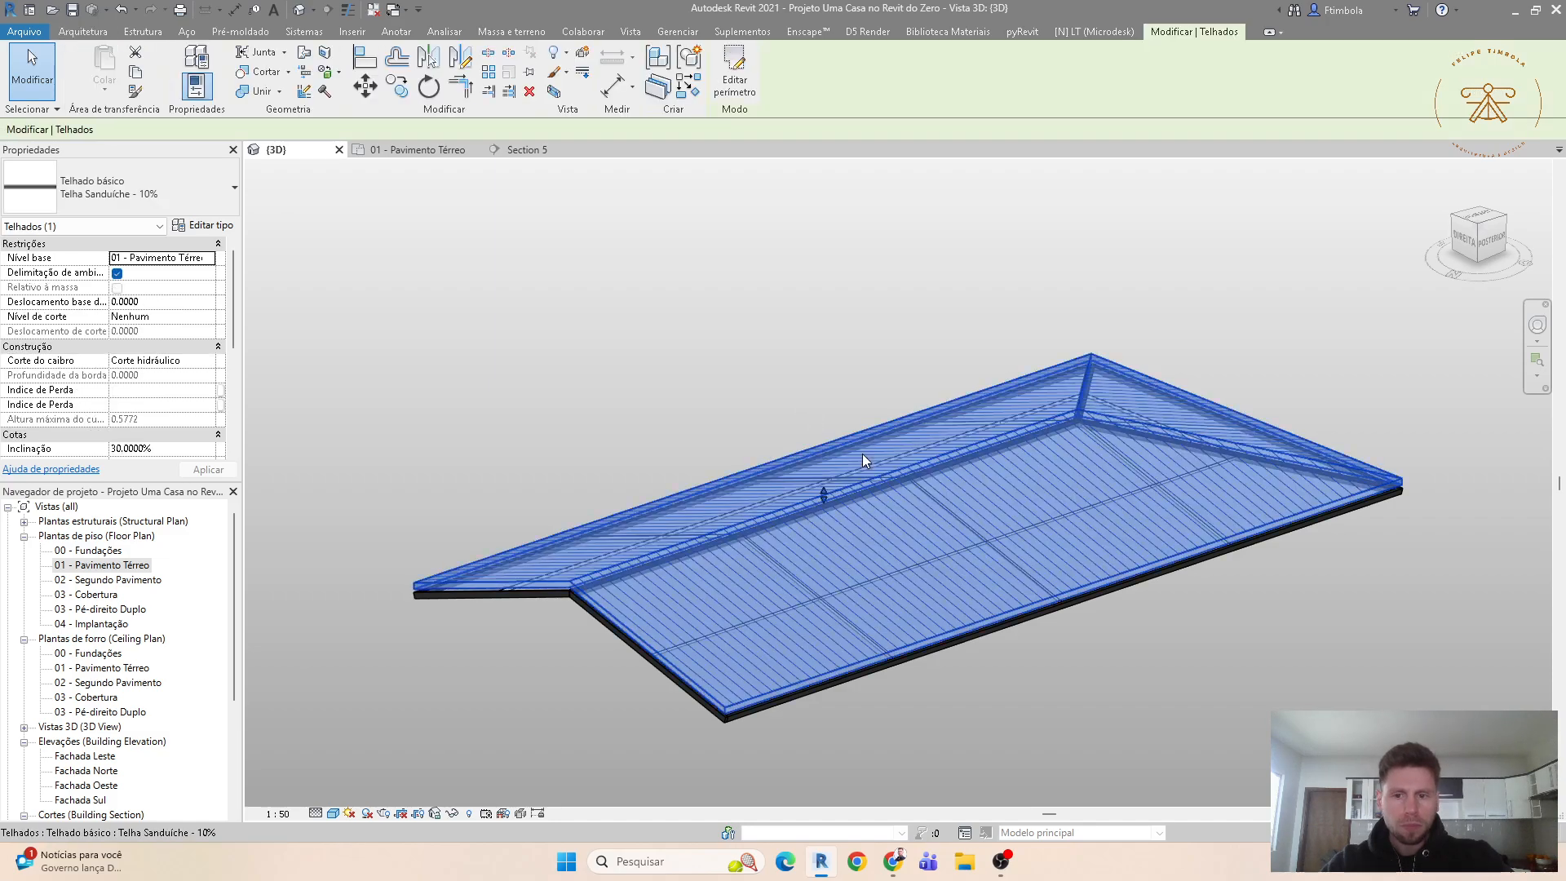
{"action": "right_click", "coordinate": [863, 454]}
{"action": "left_click", "coordinate": [1008, 295]}
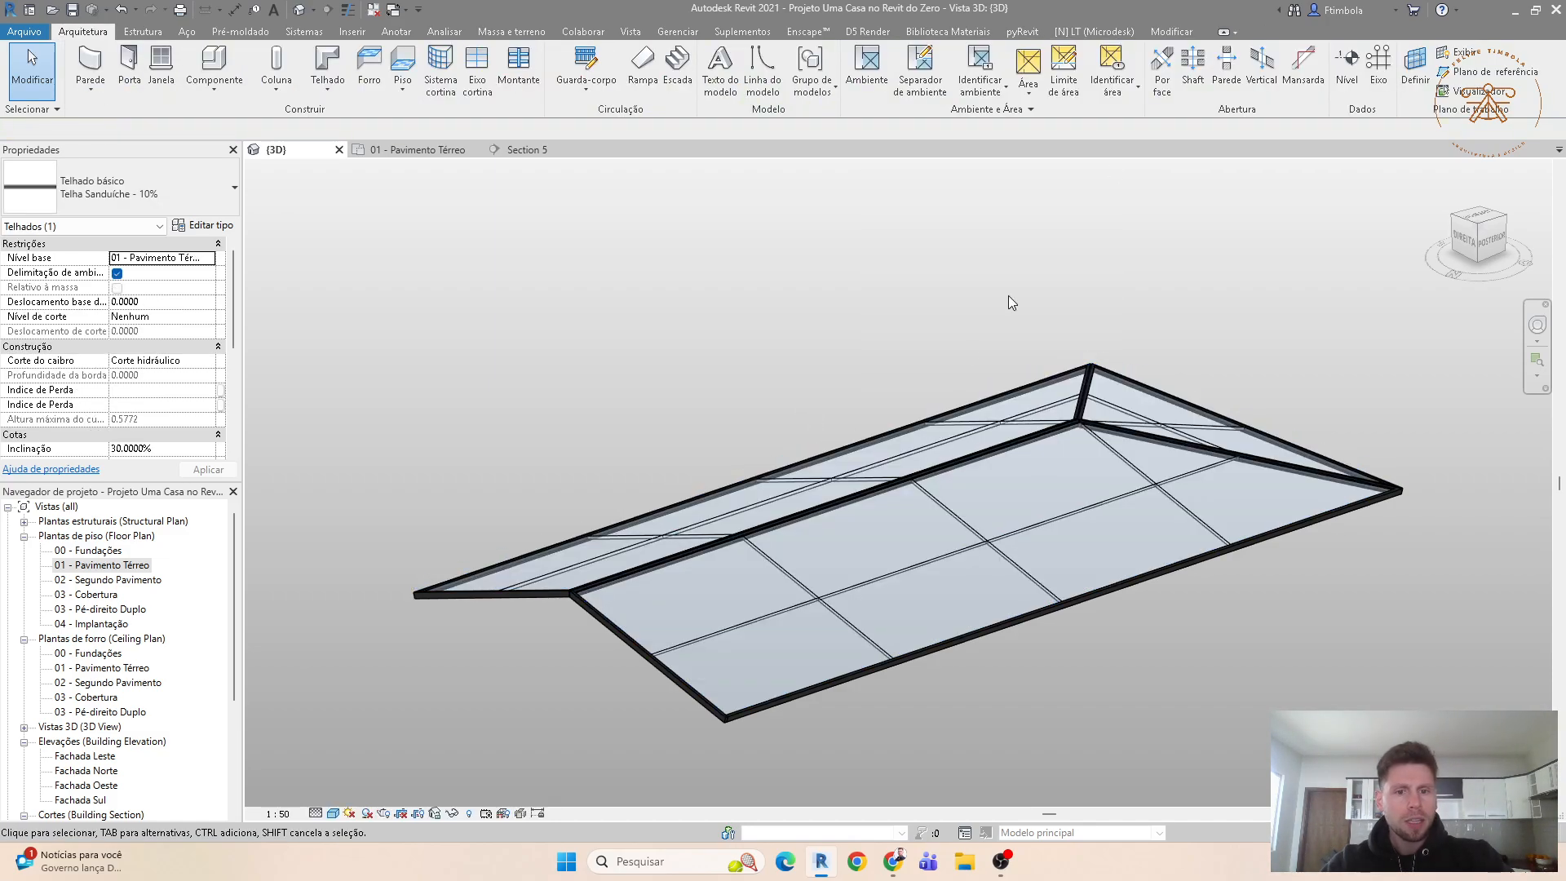
{"action": "scroll", "coordinate": [1008, 455], "scroll_direction": "up", "scroll_amount": 1}
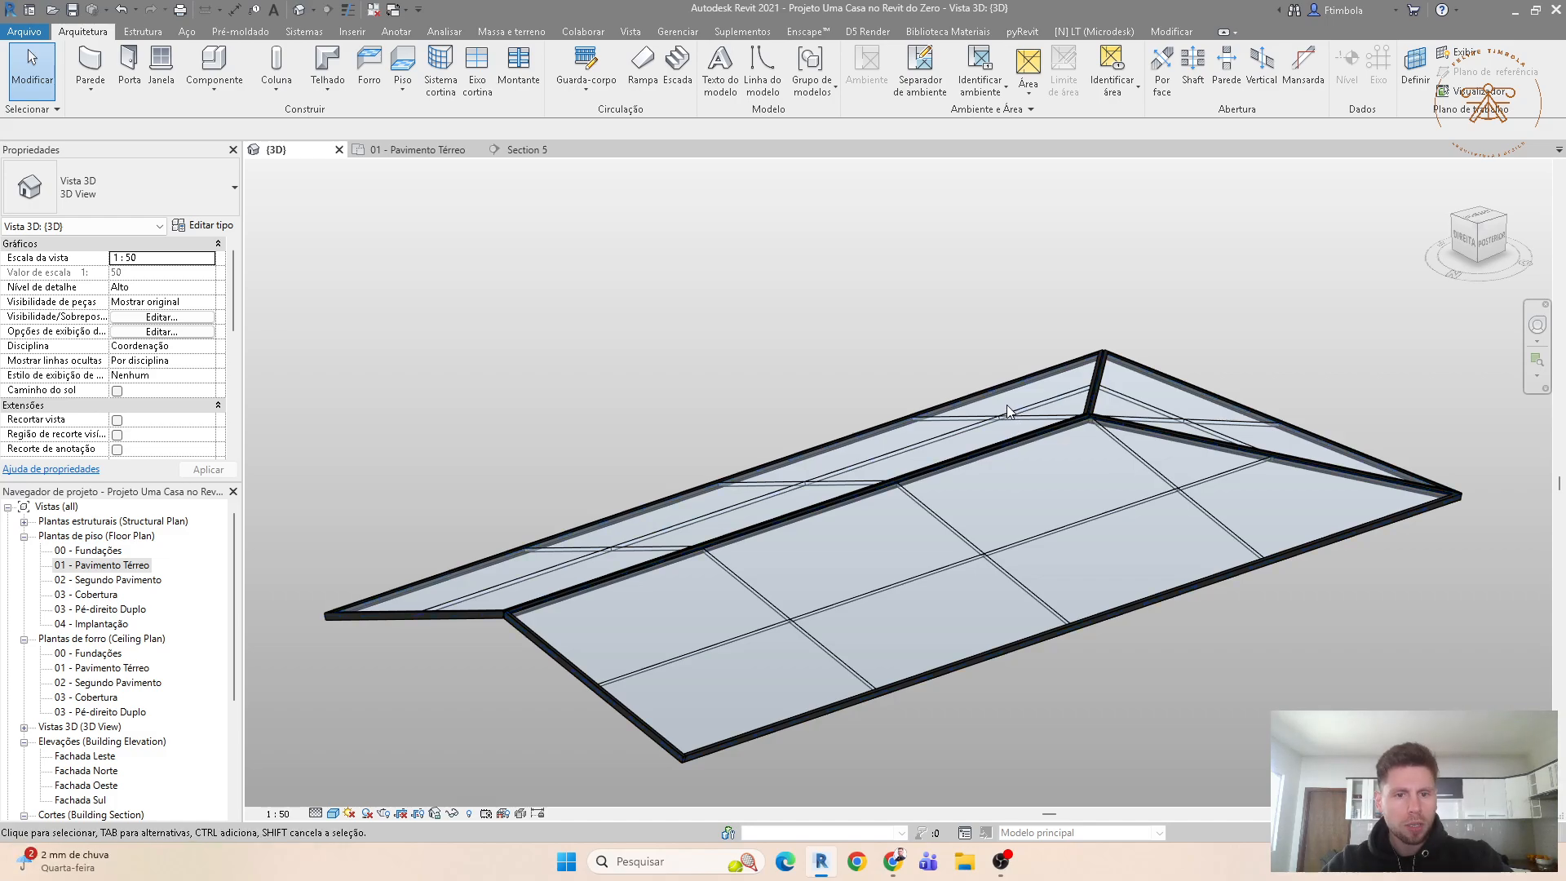
Step: Set the RIPAS type's curtain panel to Empty System Panel : Empty and apply it to the roof
{"action": "left_click", "coordinate": [517, 633]}
{"action": "left_click", "coordinate": [223, 231]}
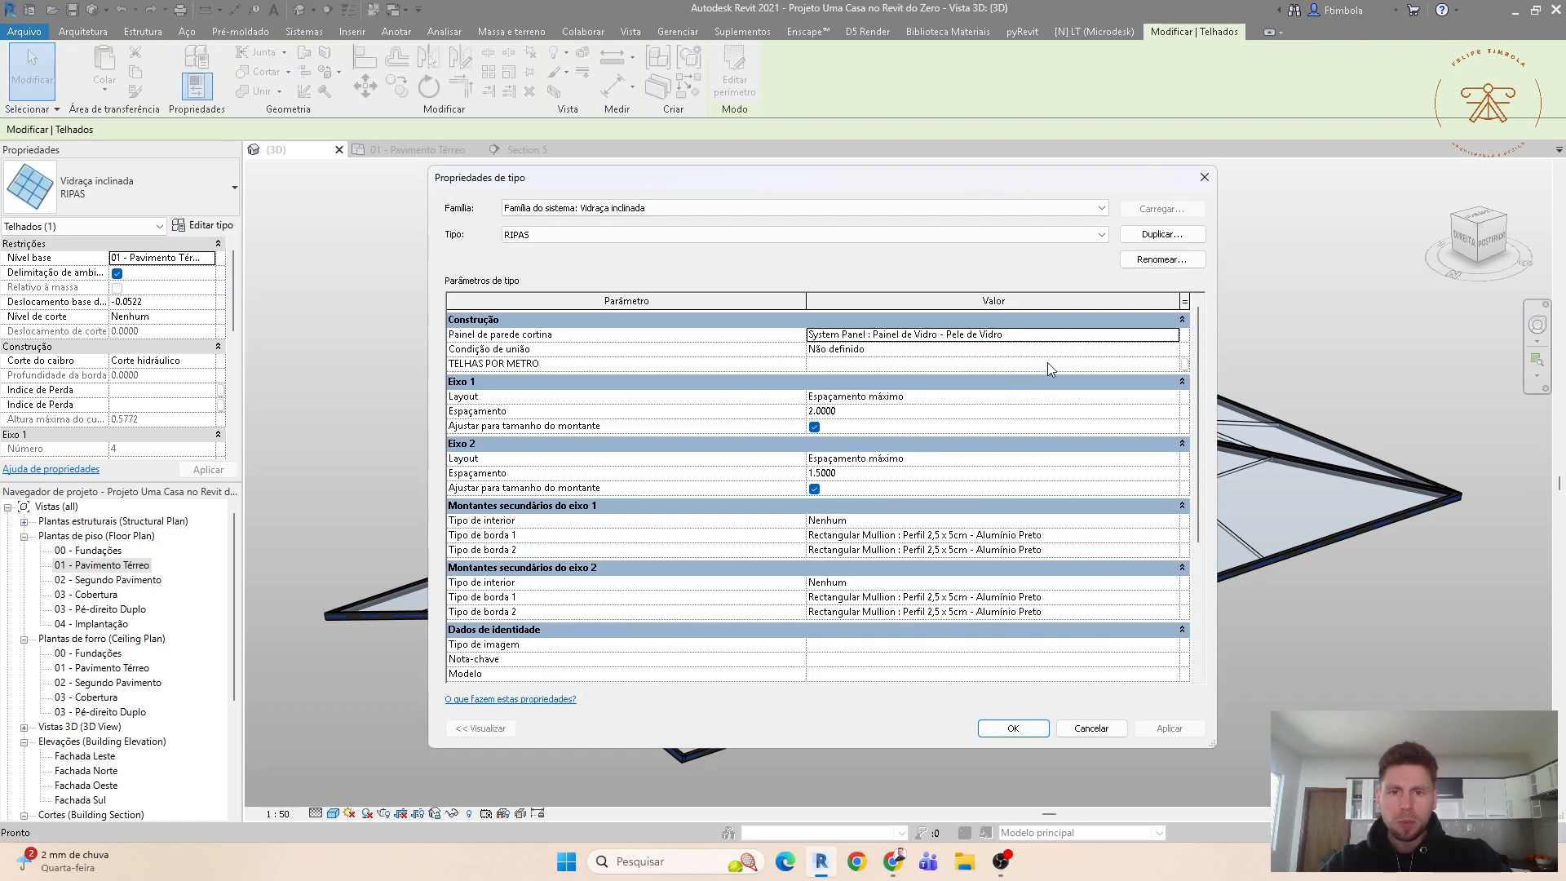
{"action": "left_click", "coordinate": [1171, 337]}
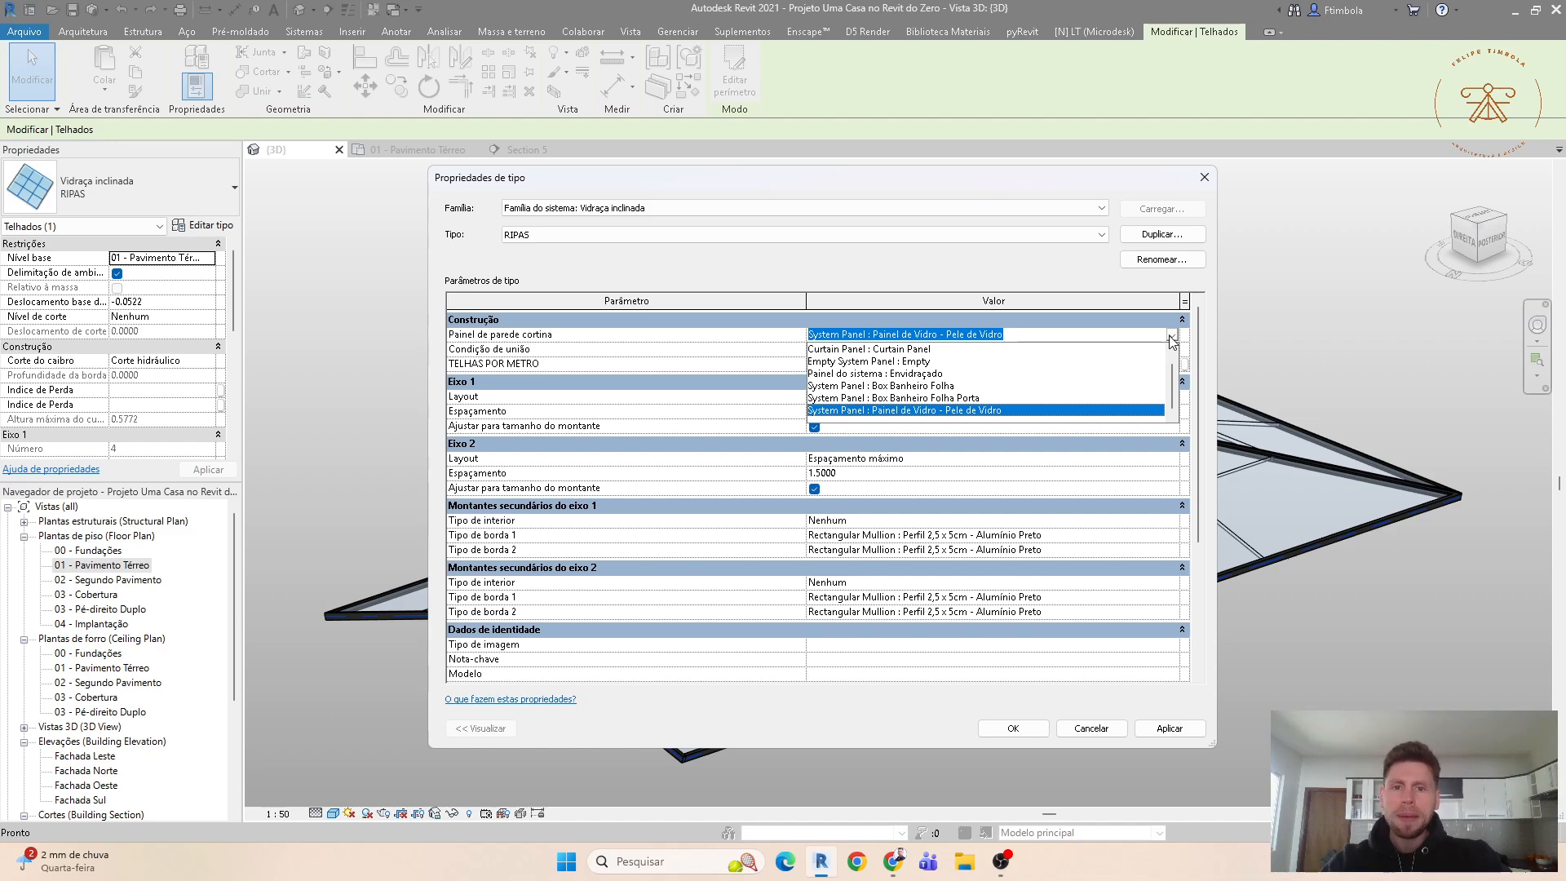
{"action": "scroll", "coordinate": [897, 400], "scroll_direction": "up", "scroll_amount": 1}
{"action": "left_click", "coordinate": [887, 375]}
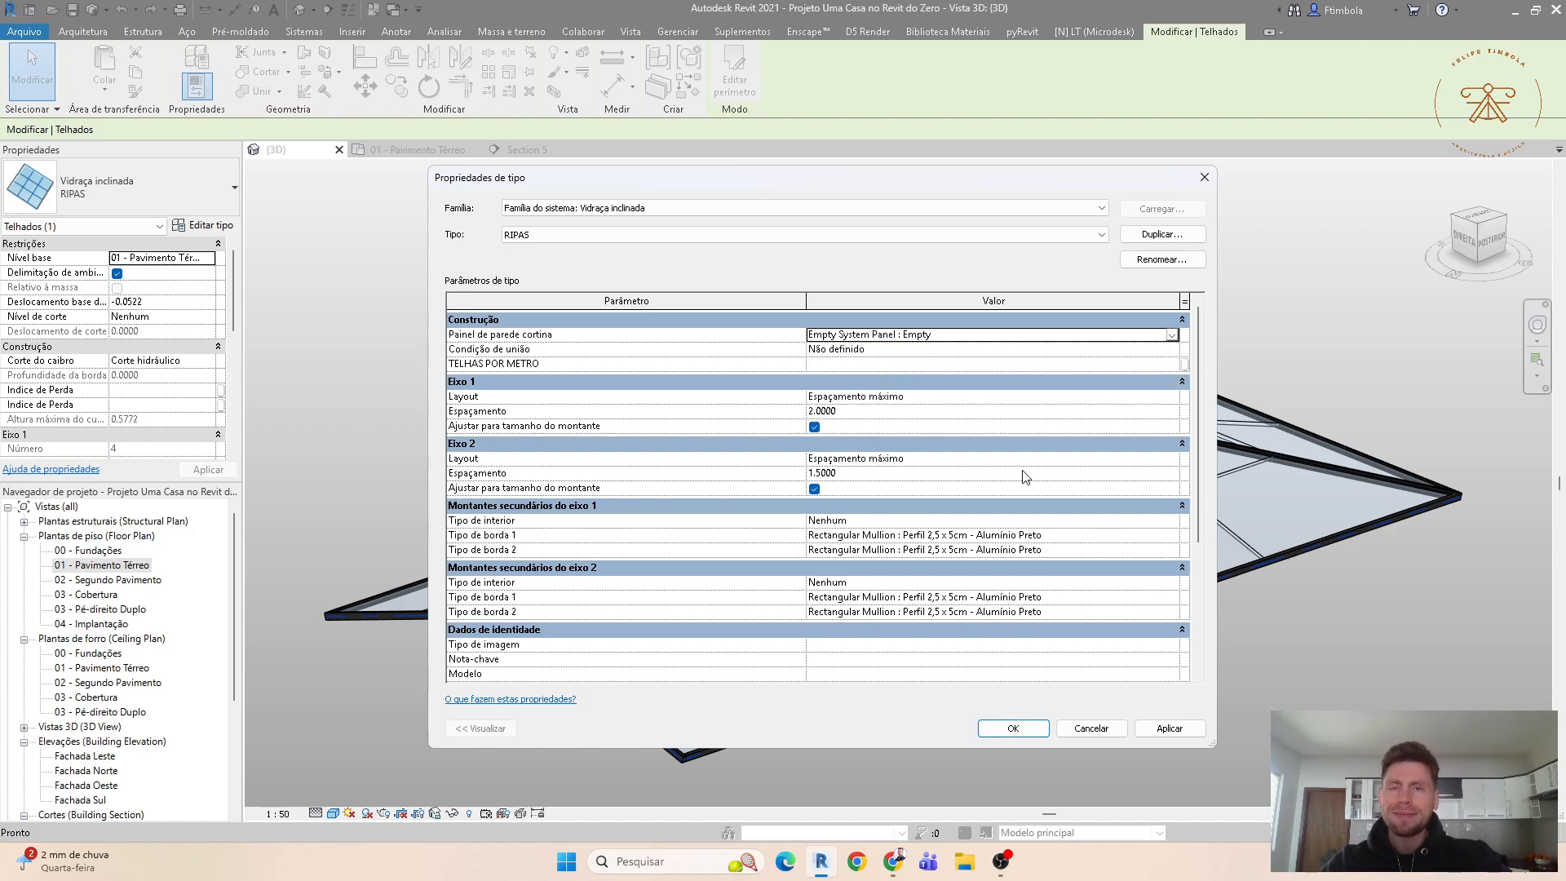
{"action": "left_click", "coordinate": [1169, 728]}
{"action": "key", "text": "Return"}
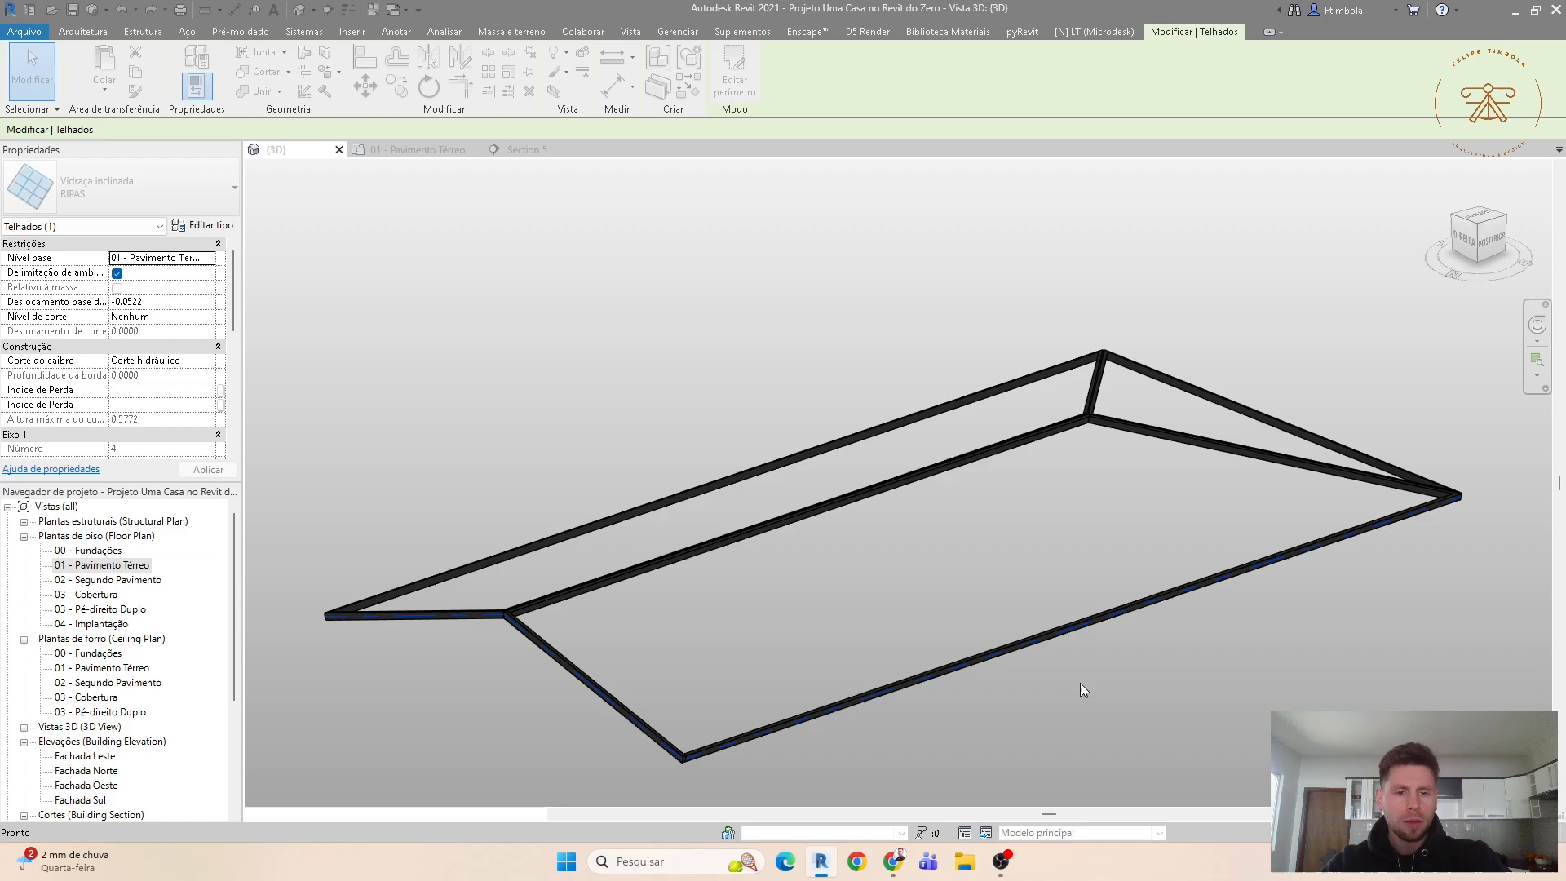
Step: Set the RIPAS type's axis 1 border 1 and border 2 mullions to Nenhum and delete the leftover mullions
{"action": "left_click", "coordinate": [219, 226]}
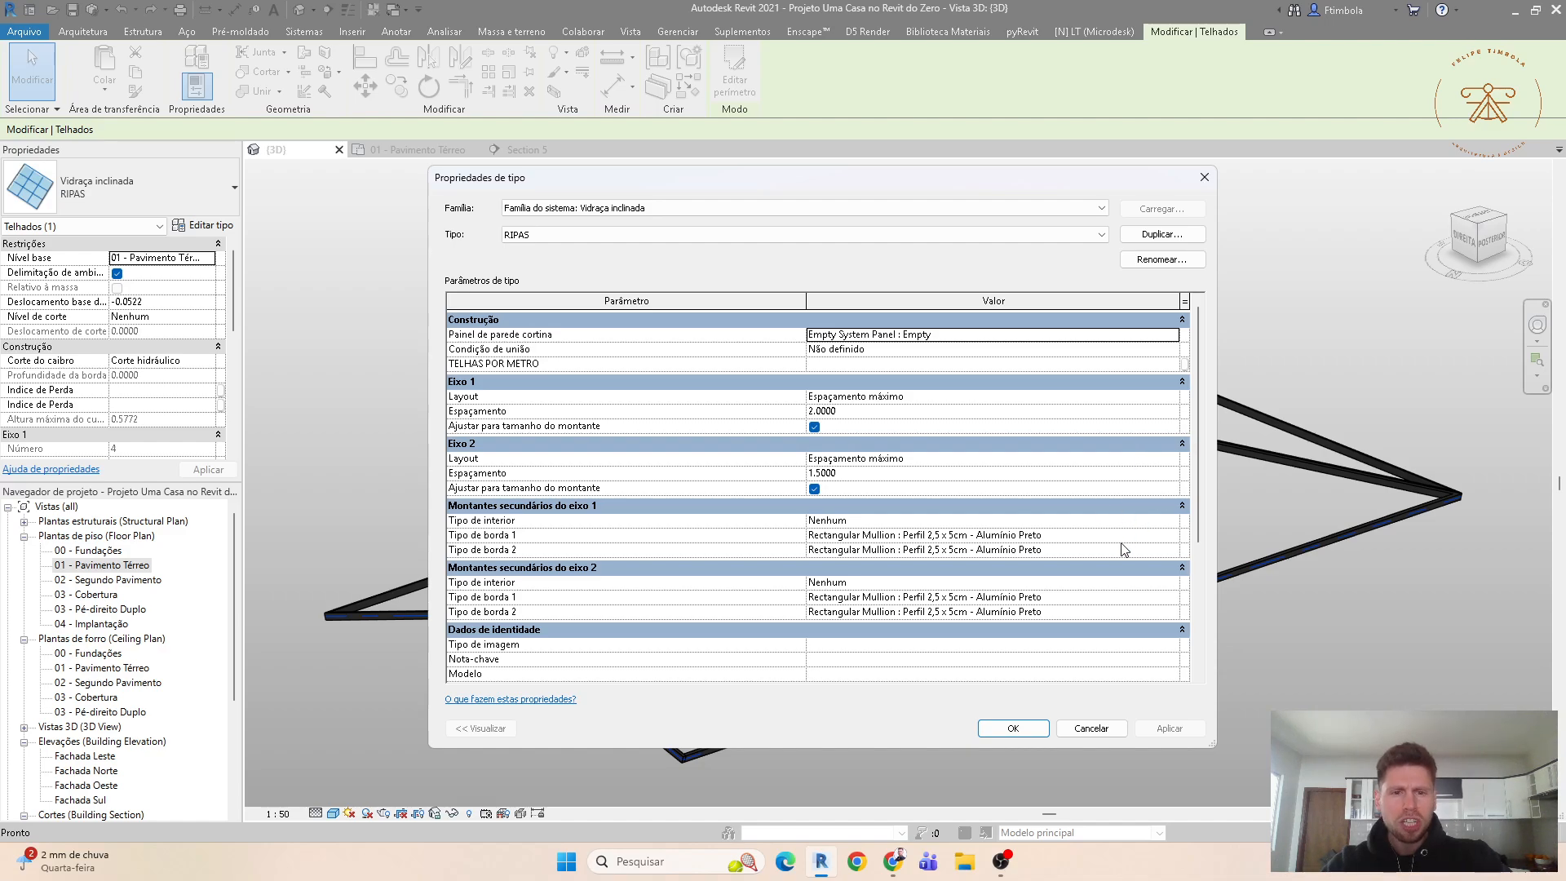
{"action": "left_click", "coordinate": [1171, 535]}
{"action": "scroll", "coordinate": [938, 557], "scroll_direction": "up", "scroll_amount": 1}
{"action": "left_click", "coordinate": [897, 550]}
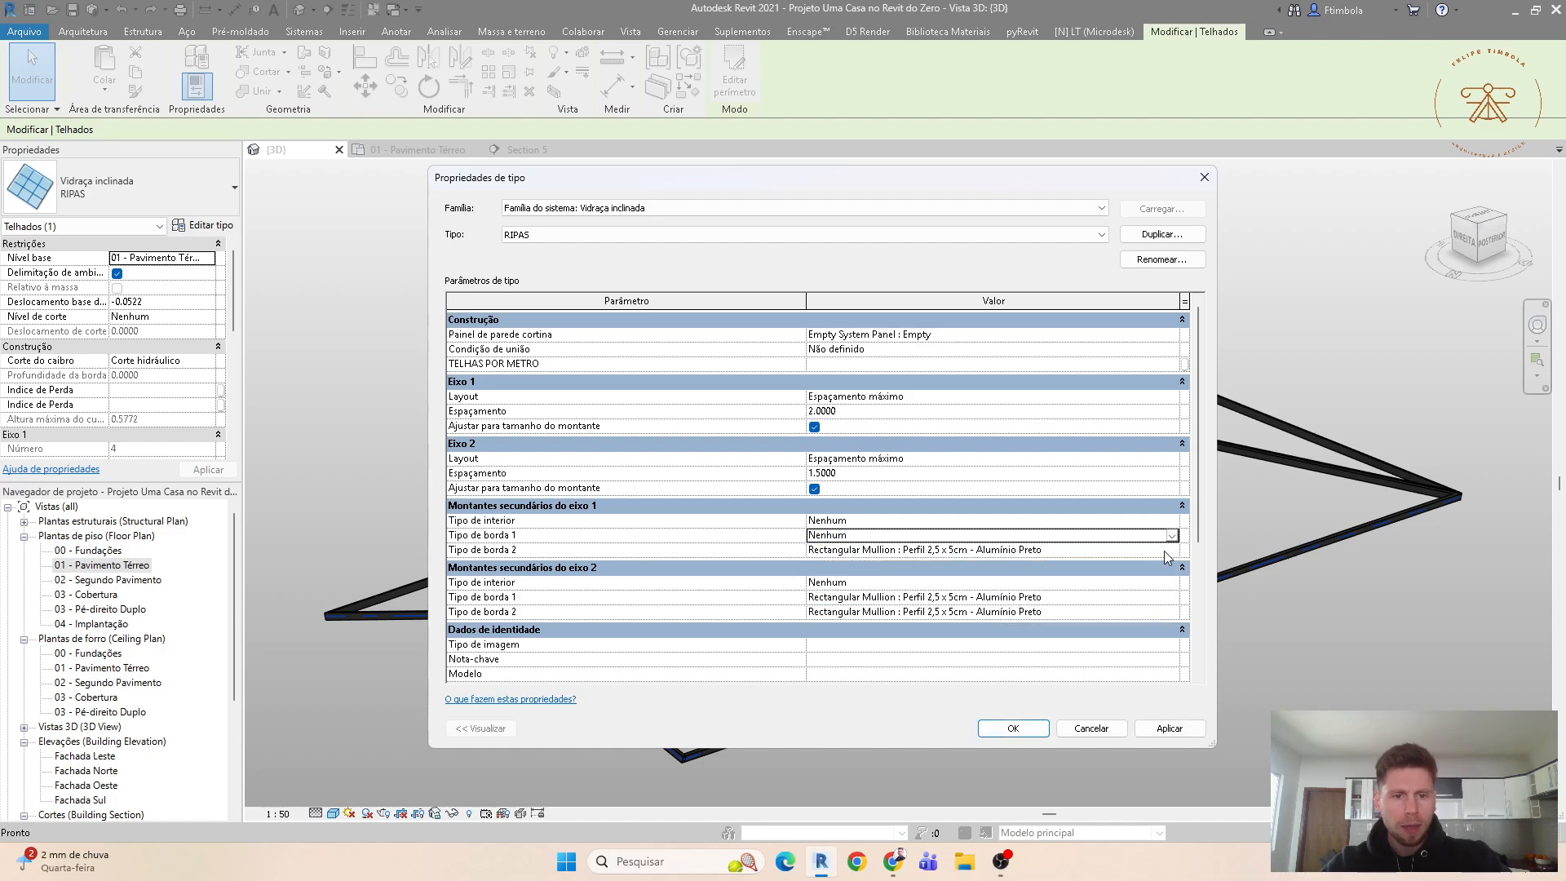
{"action": "left_click", "coordinate": [1171, 549]}
{"action": "left_click", "coordinate": [919, 564]}
{"action": "left_click", "coordinate": [1000, 723]}
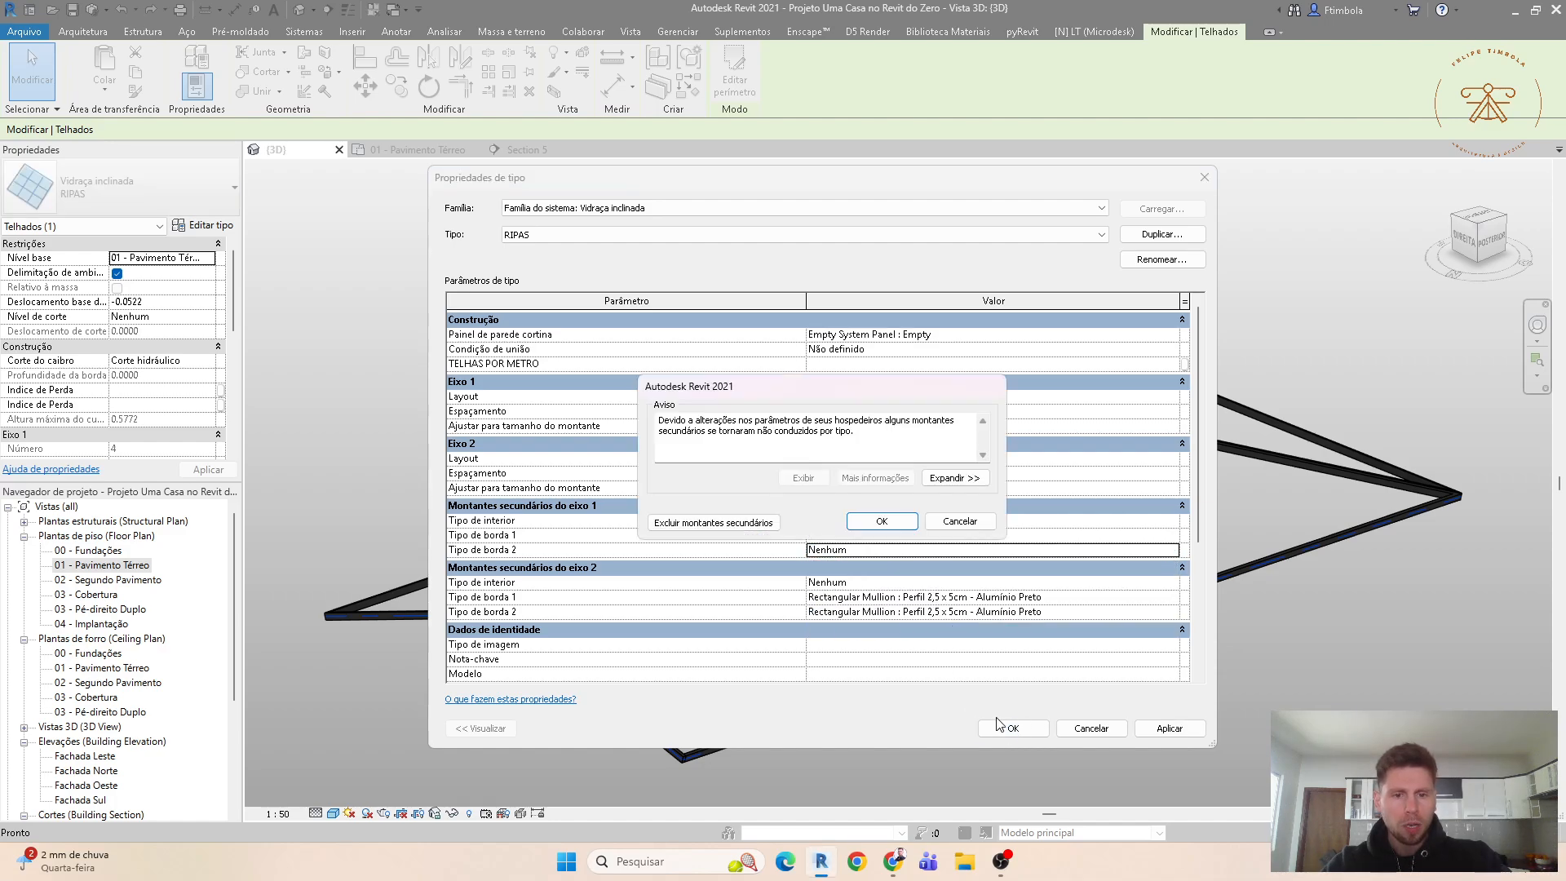
{"action": "left_click", "coordinate": [714, 522]}
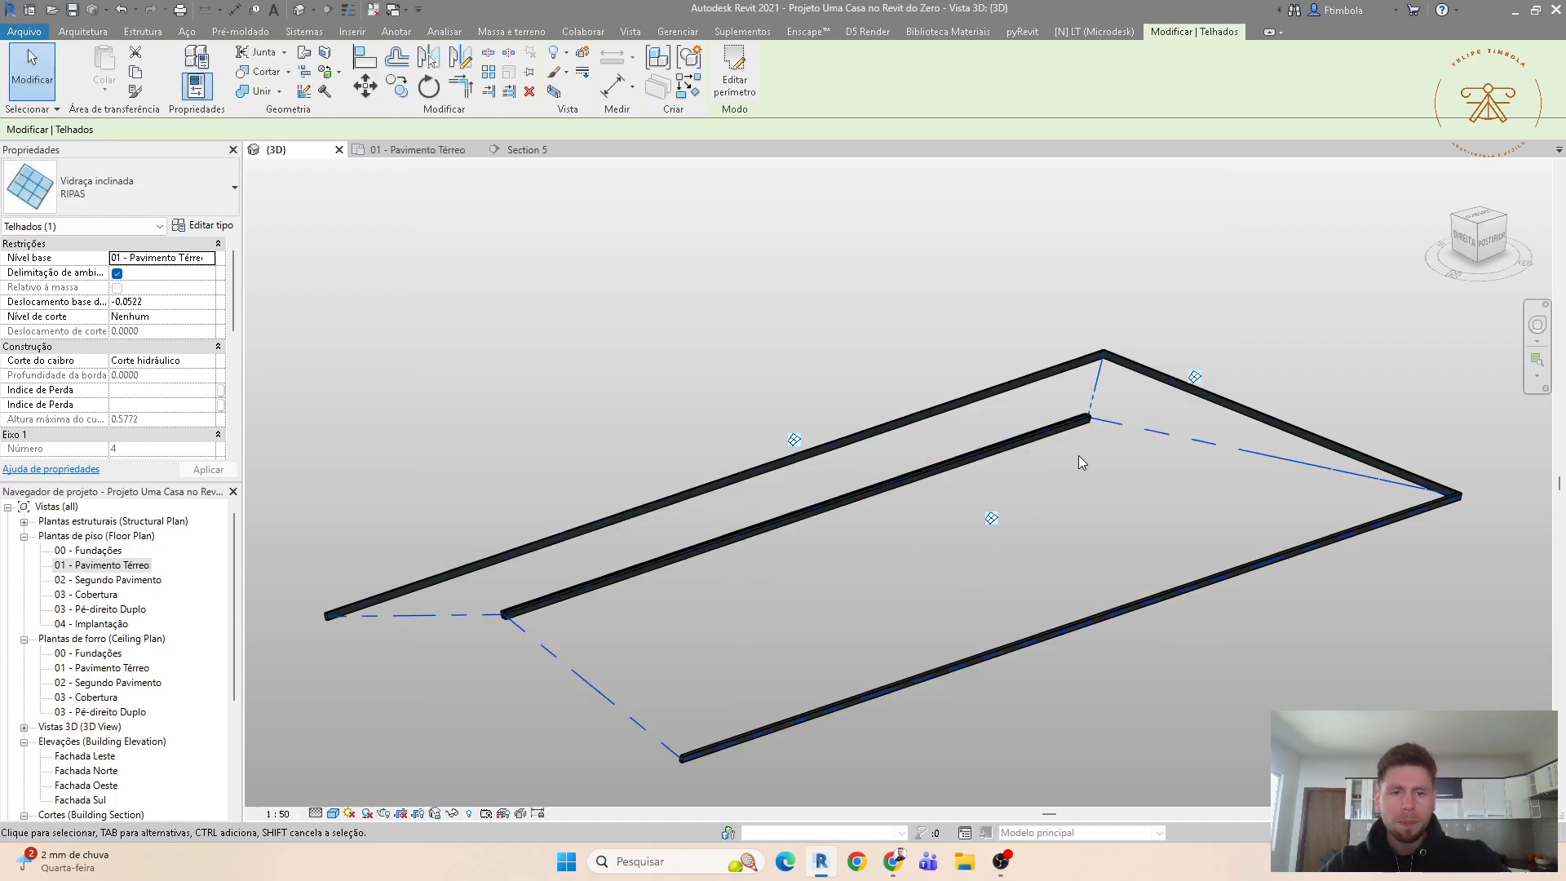
Step: Edit the RIPAS type's axis 2 border mullions, choosing Rectangular Mullion : Ripa - 5cm for border 1, and apply the type changes
{"action": "left_click", "coordinate": [203, 227]}
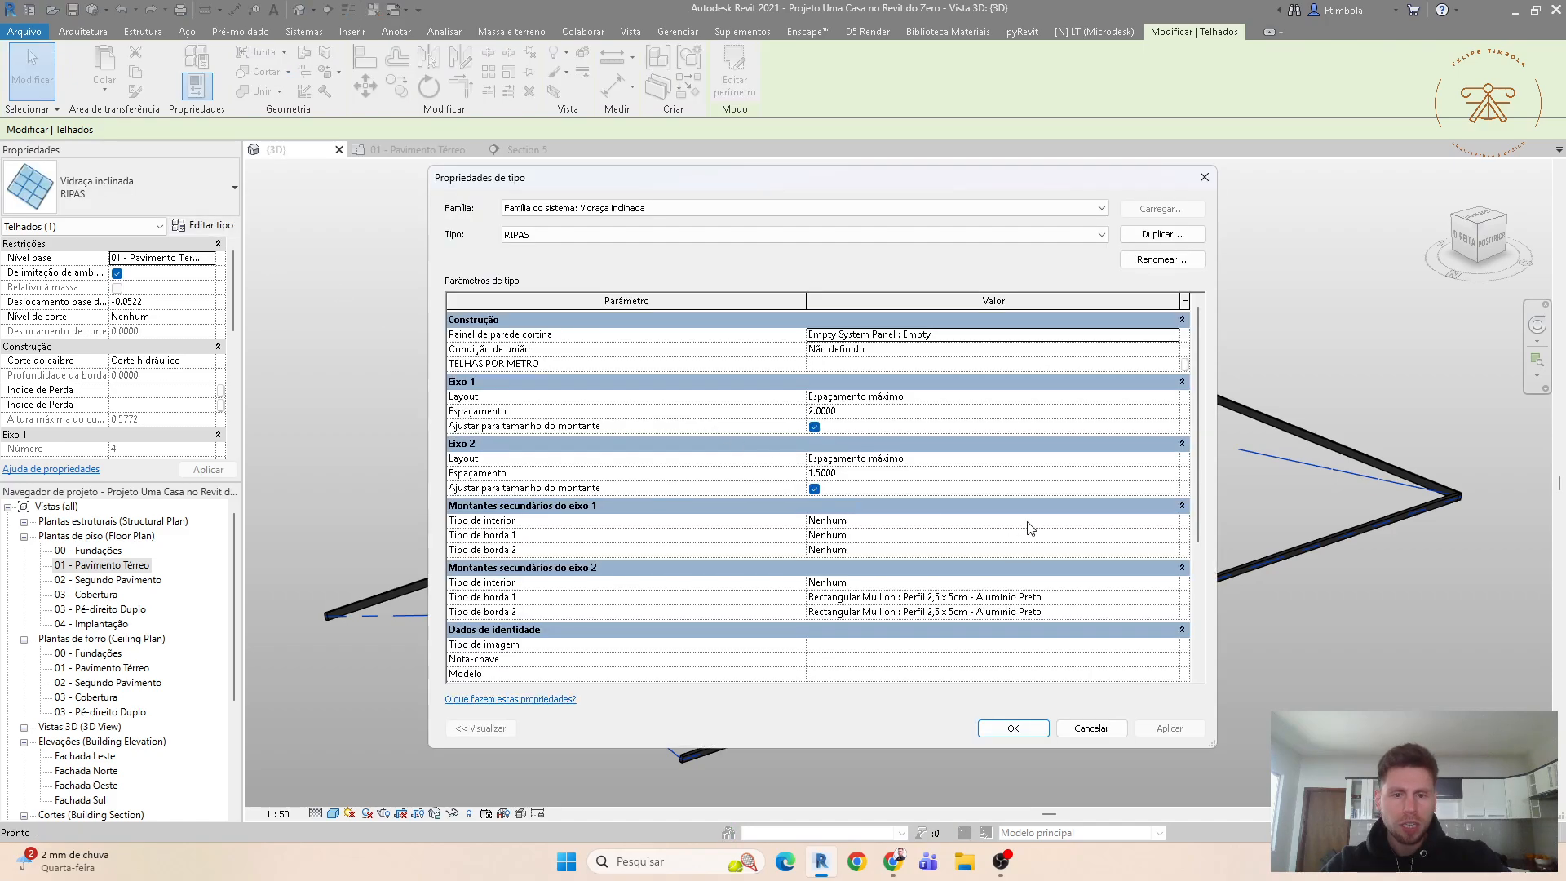
{"action": "left_click", "coordinate": [1172, 600]}
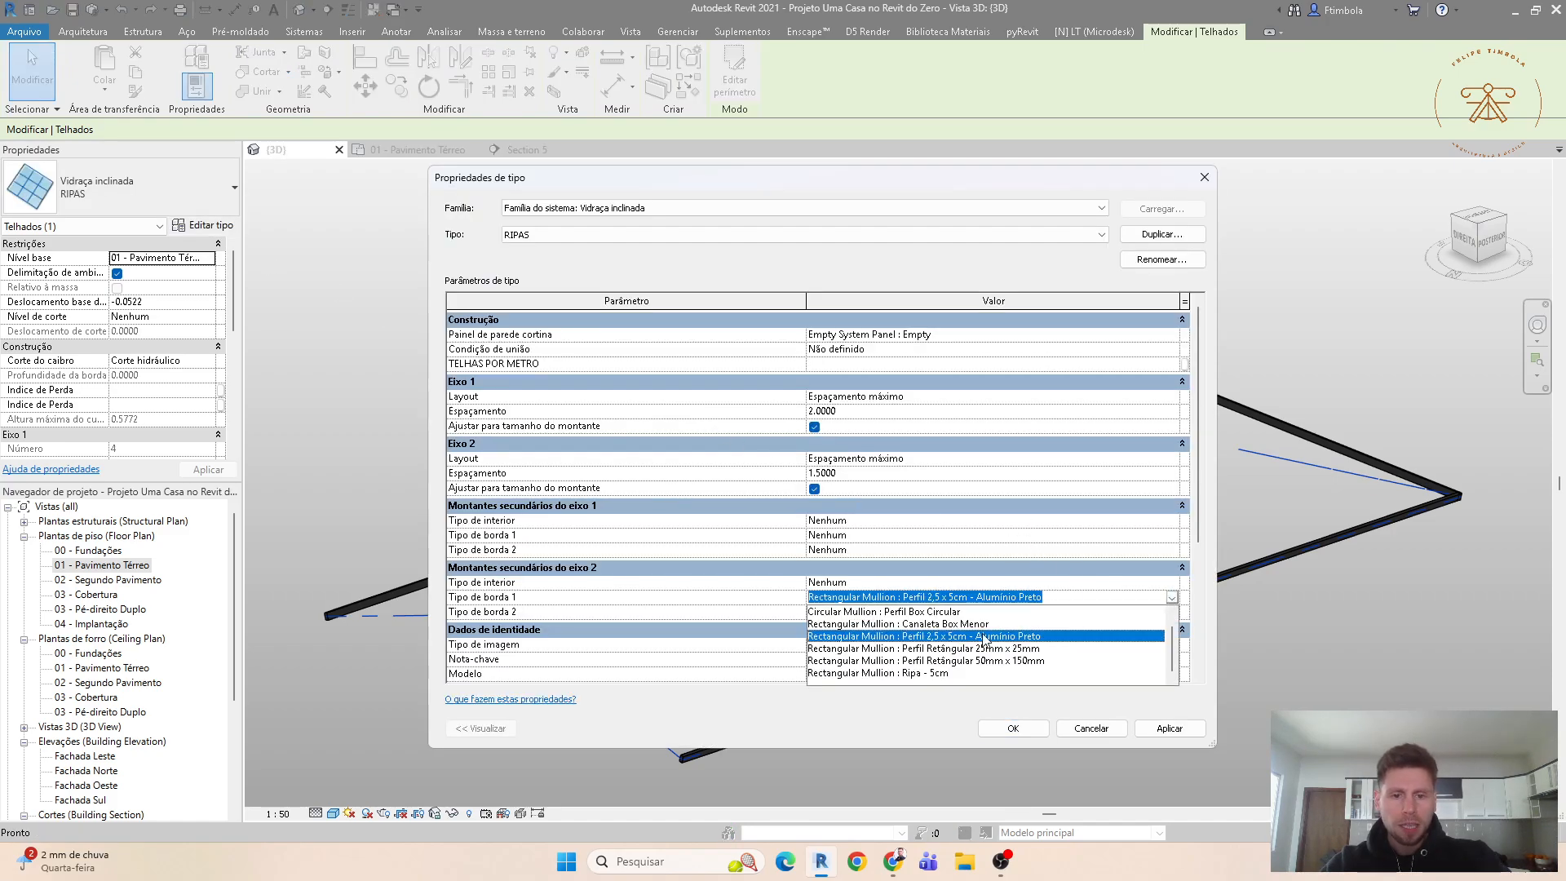
{"action": "left_click", "coordinate": [913, 673]}
{"action": "left_click", "coordinate": [1172, 611]}
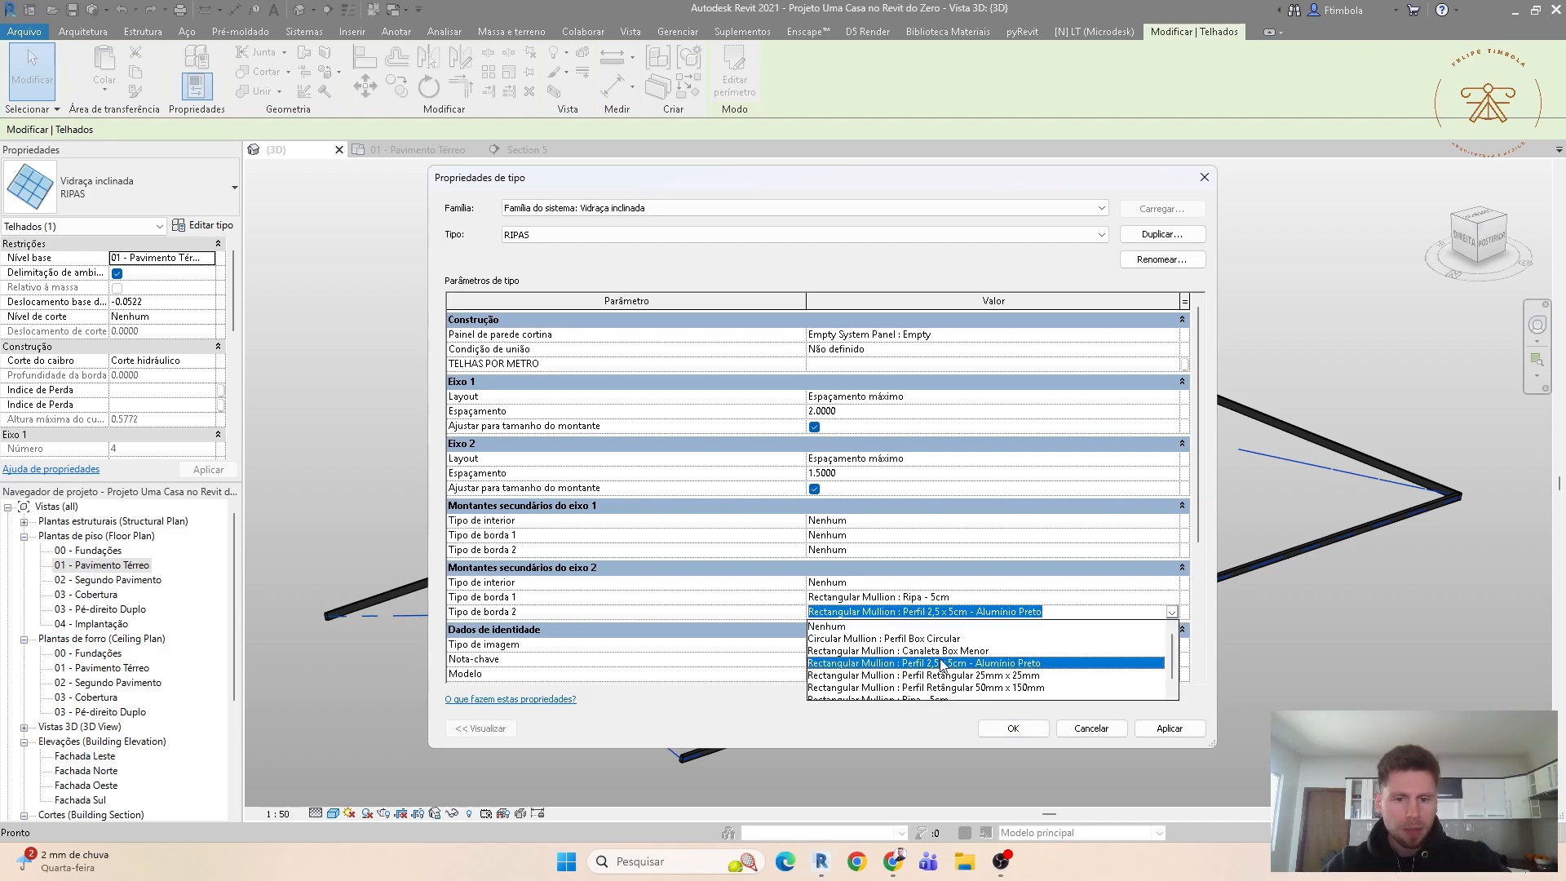
{"action": "scroll", "coordinate": [951, 663], "scroll_direction": "down", "scroll_amount": 1}
{"action": "left_click", "coordinate": [1156, 596]}
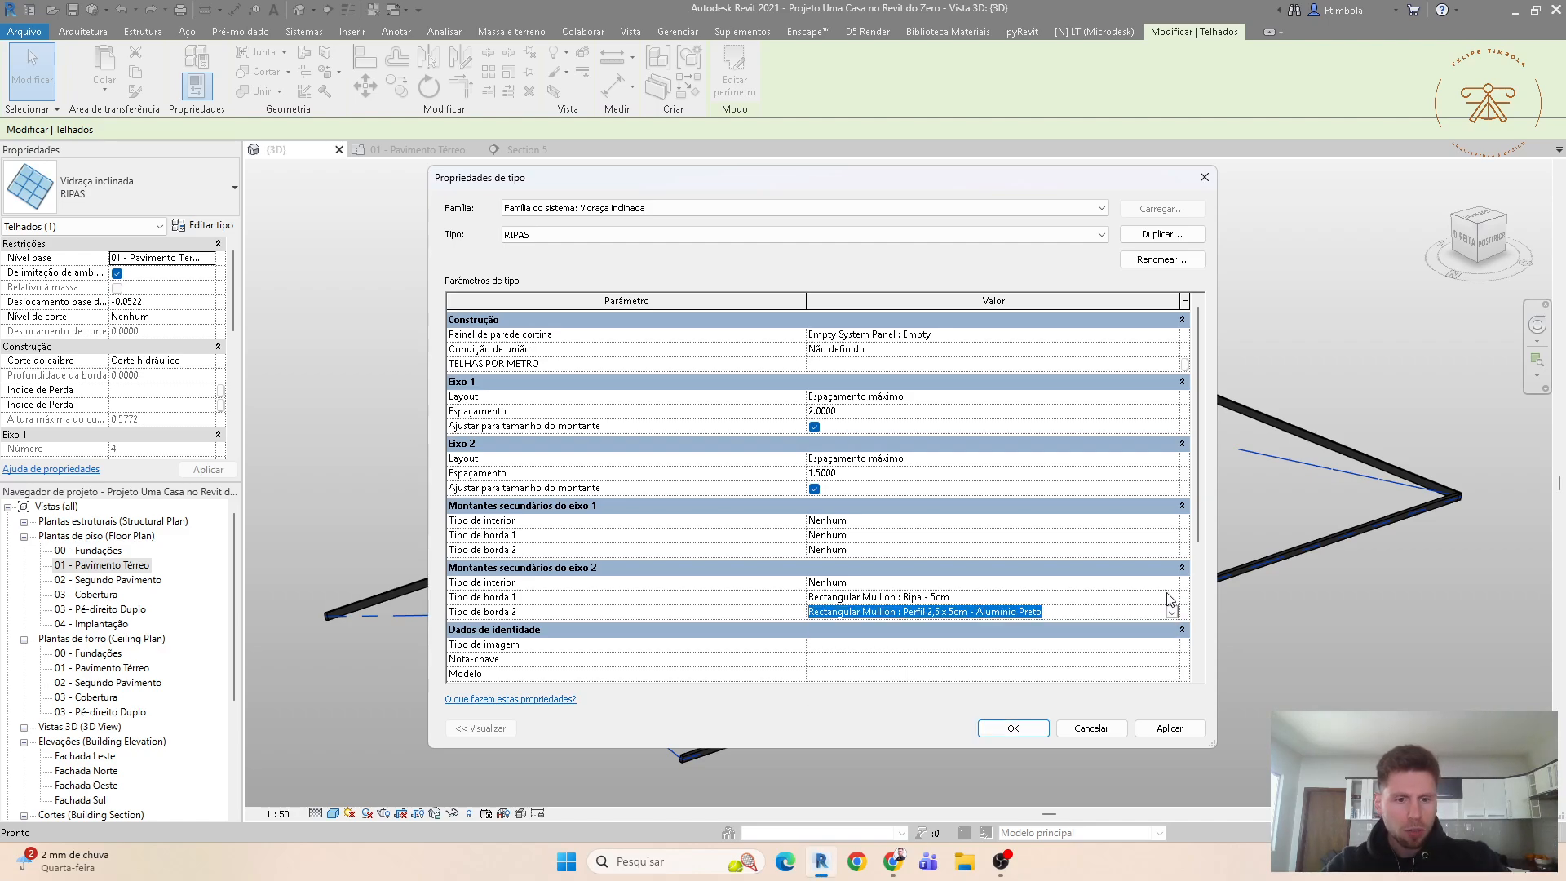
{"action": "left_click", "coordinate": [1172, 597]}
{"action": "left_click", "coordinate": [937, 650]}
{"action": "left_click", "coordinate": [1012, 728]}
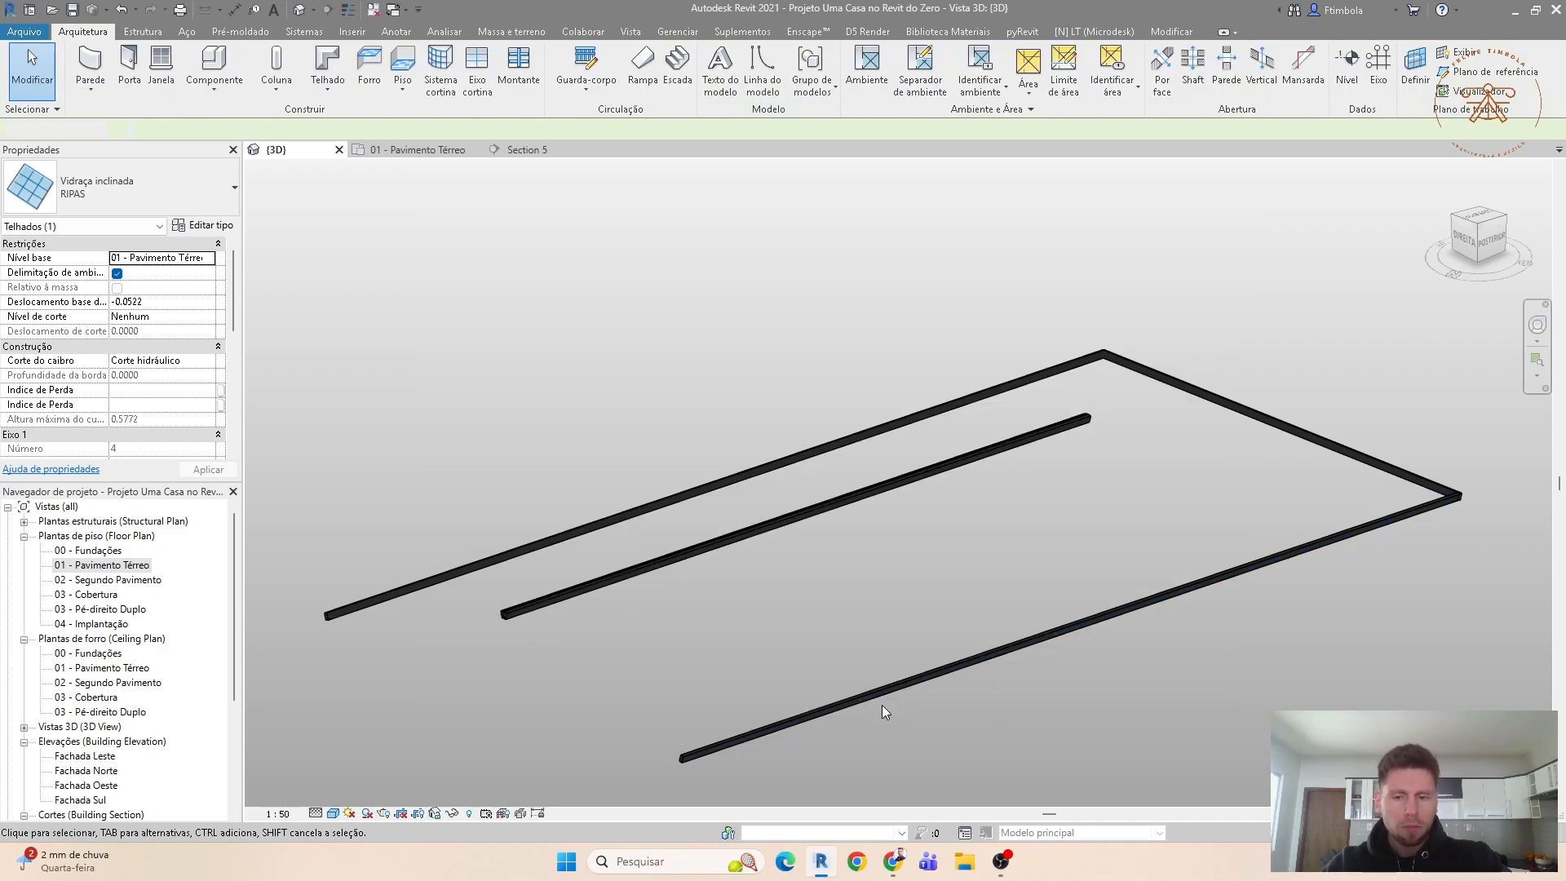
Step: Select one of the black aluminium mullions along the ridge of the RIPAS roof and unpin it
{"action": "key", "text": "Escape"}
{"action": "scroll", "coordinate": [522, 624], "scroll_direction": "up", "scroll_amount": 6}
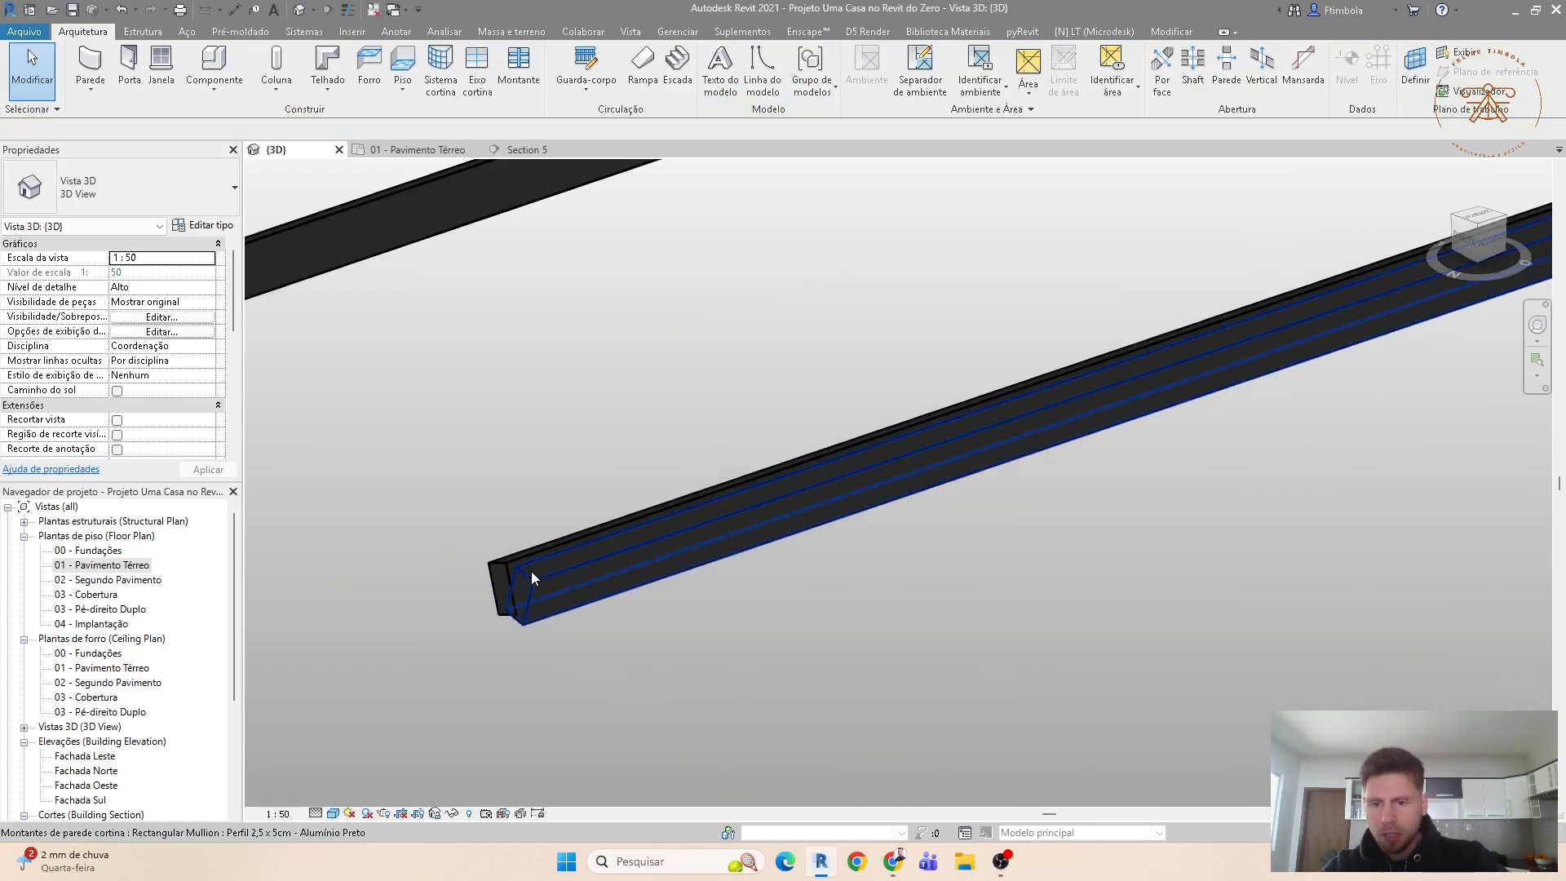
{"action": "scroll", "coordinate": [523, 567], "scroll_direction": "up", "scroll_amount": 2}
{"action": "scroll", "coordinate": [523, 564], "scroll_direction": "down", "scroll_amount": 2}
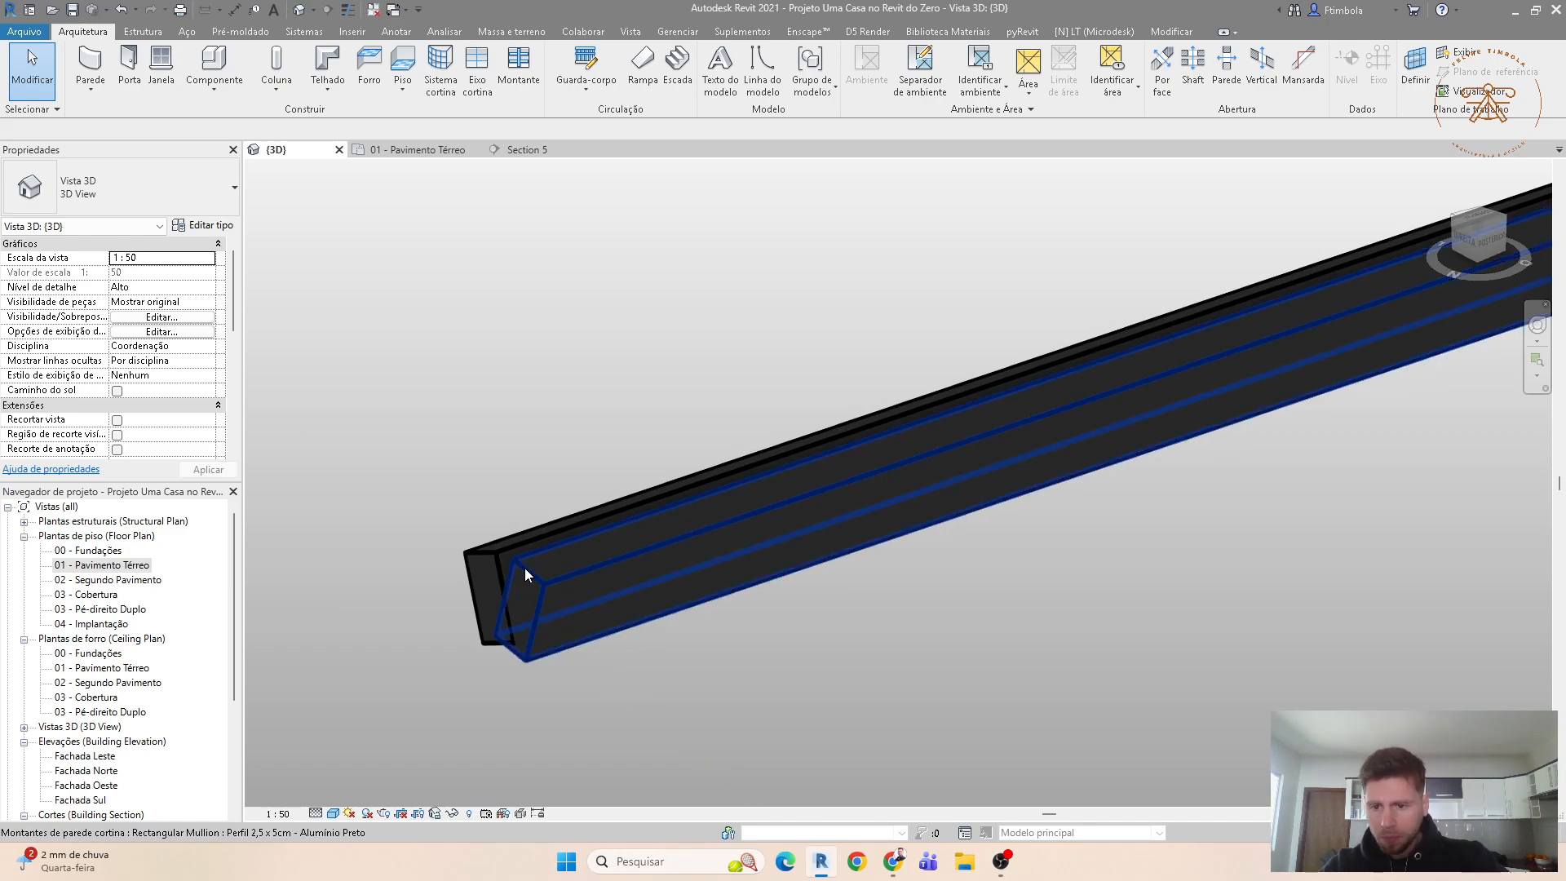
{"action": "left_click", "coordinate": [525, 567]}
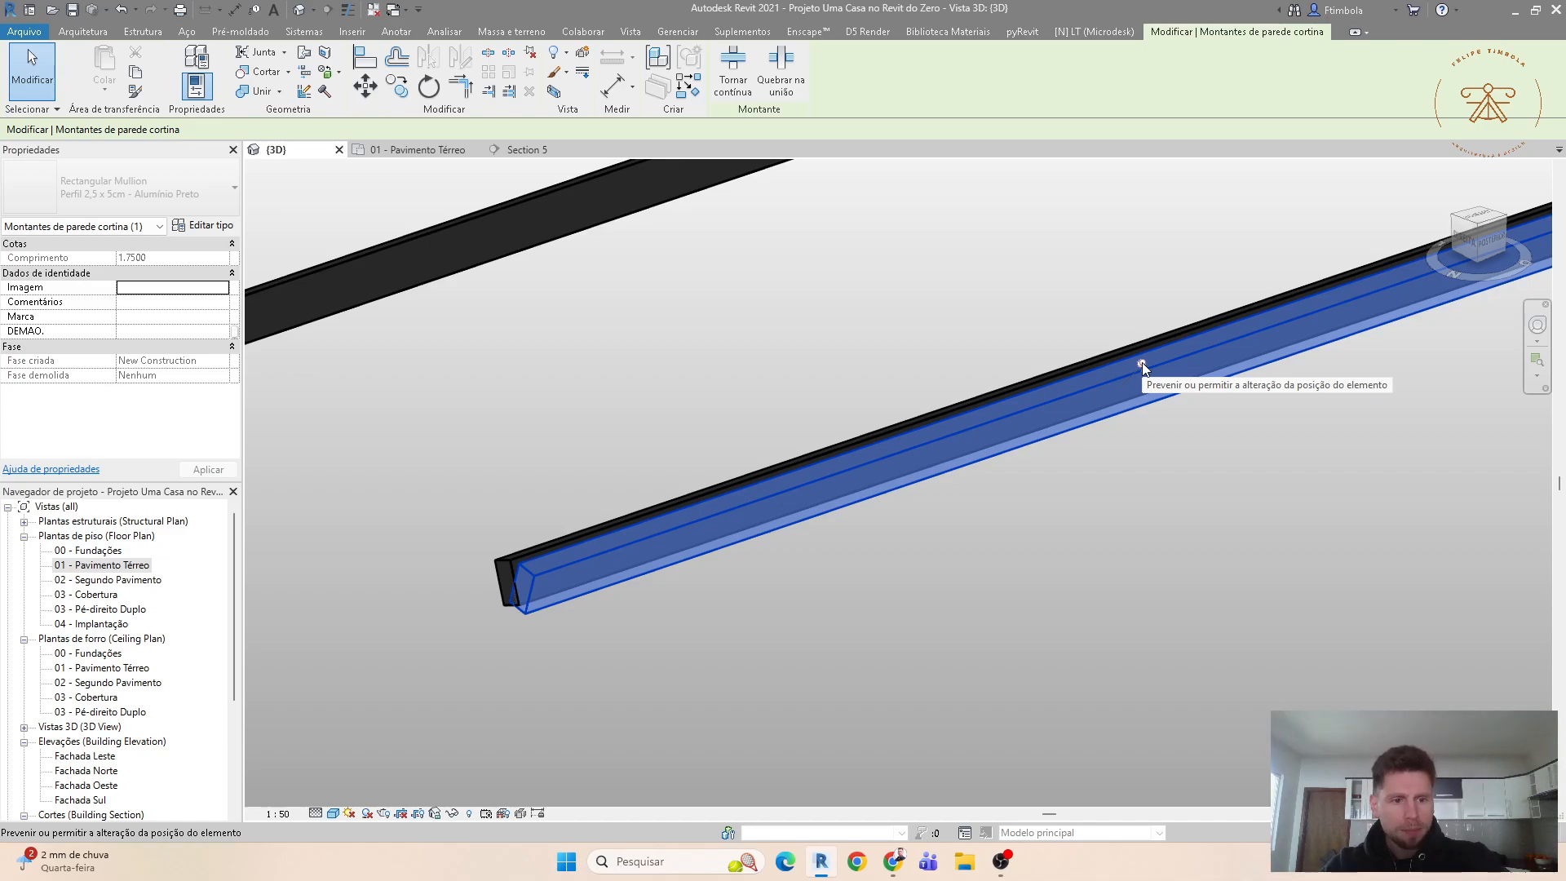
{"action": "left_click", "coordinate": [1141, 365]}
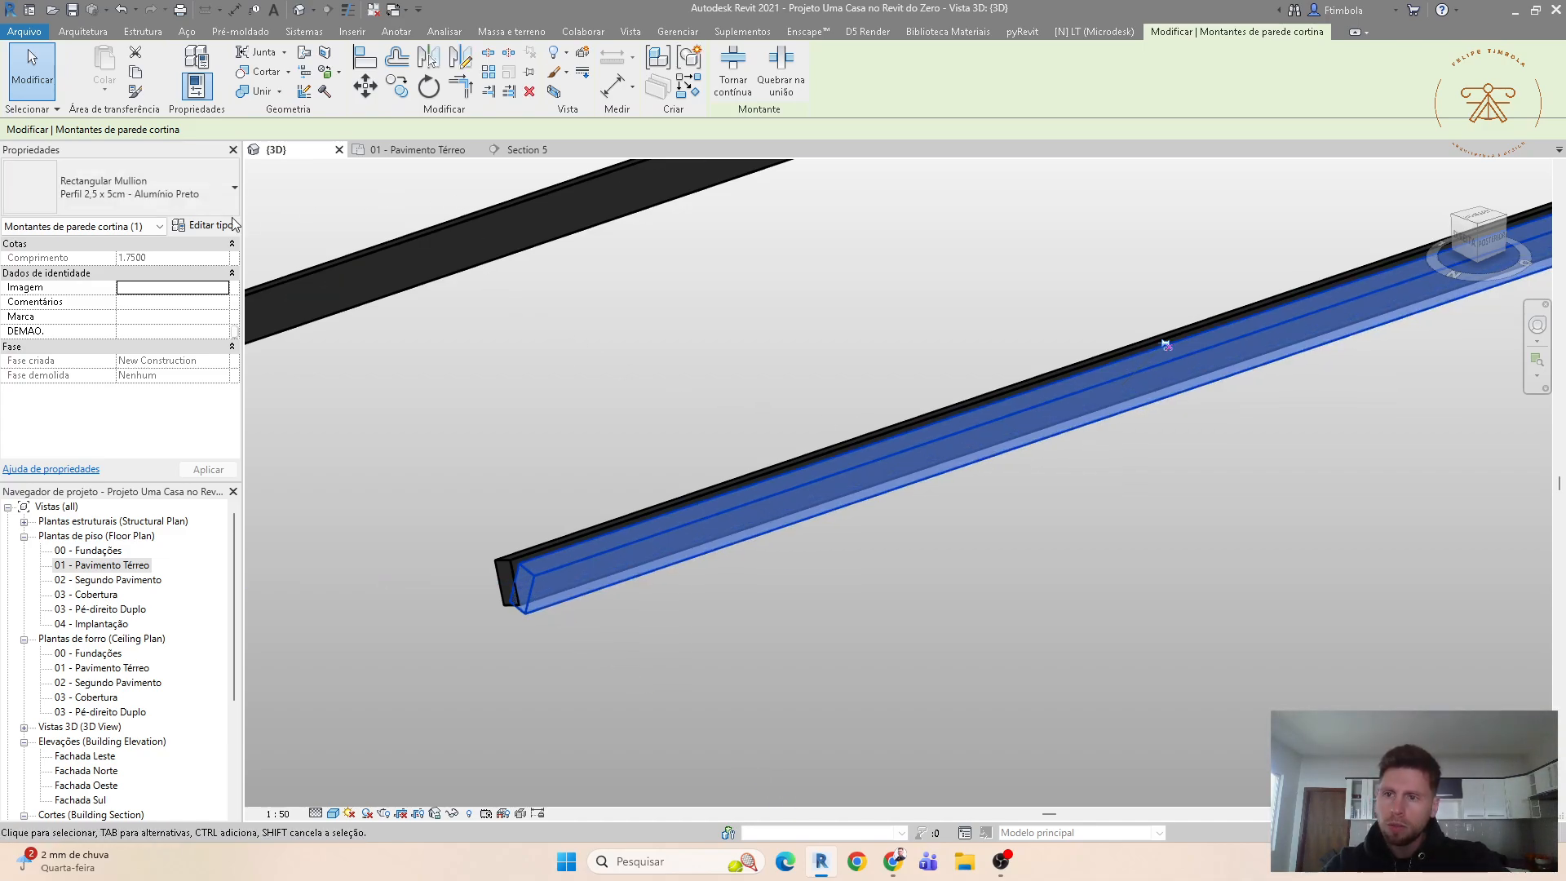
Step: Duplicate the unpinned mullion's type under the name RIPAS PERFIL 5CM
{"action": "left_click", "coordinate": [219, 227]}
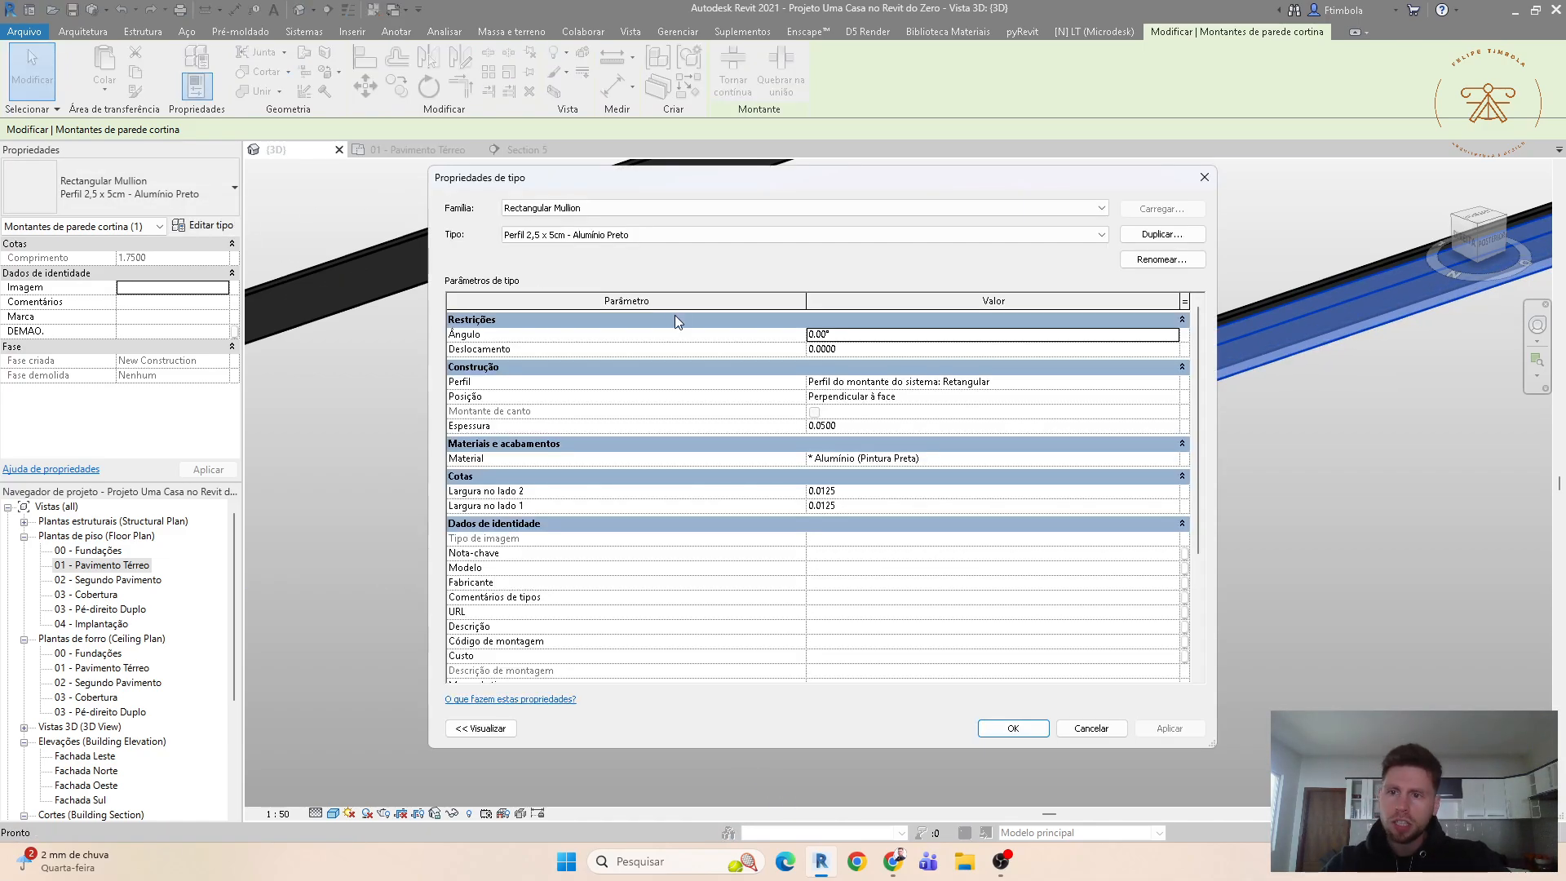
{"action": "left_click", "coordinate": [1152, 245]}
{"action": "type", "text": "f1"}
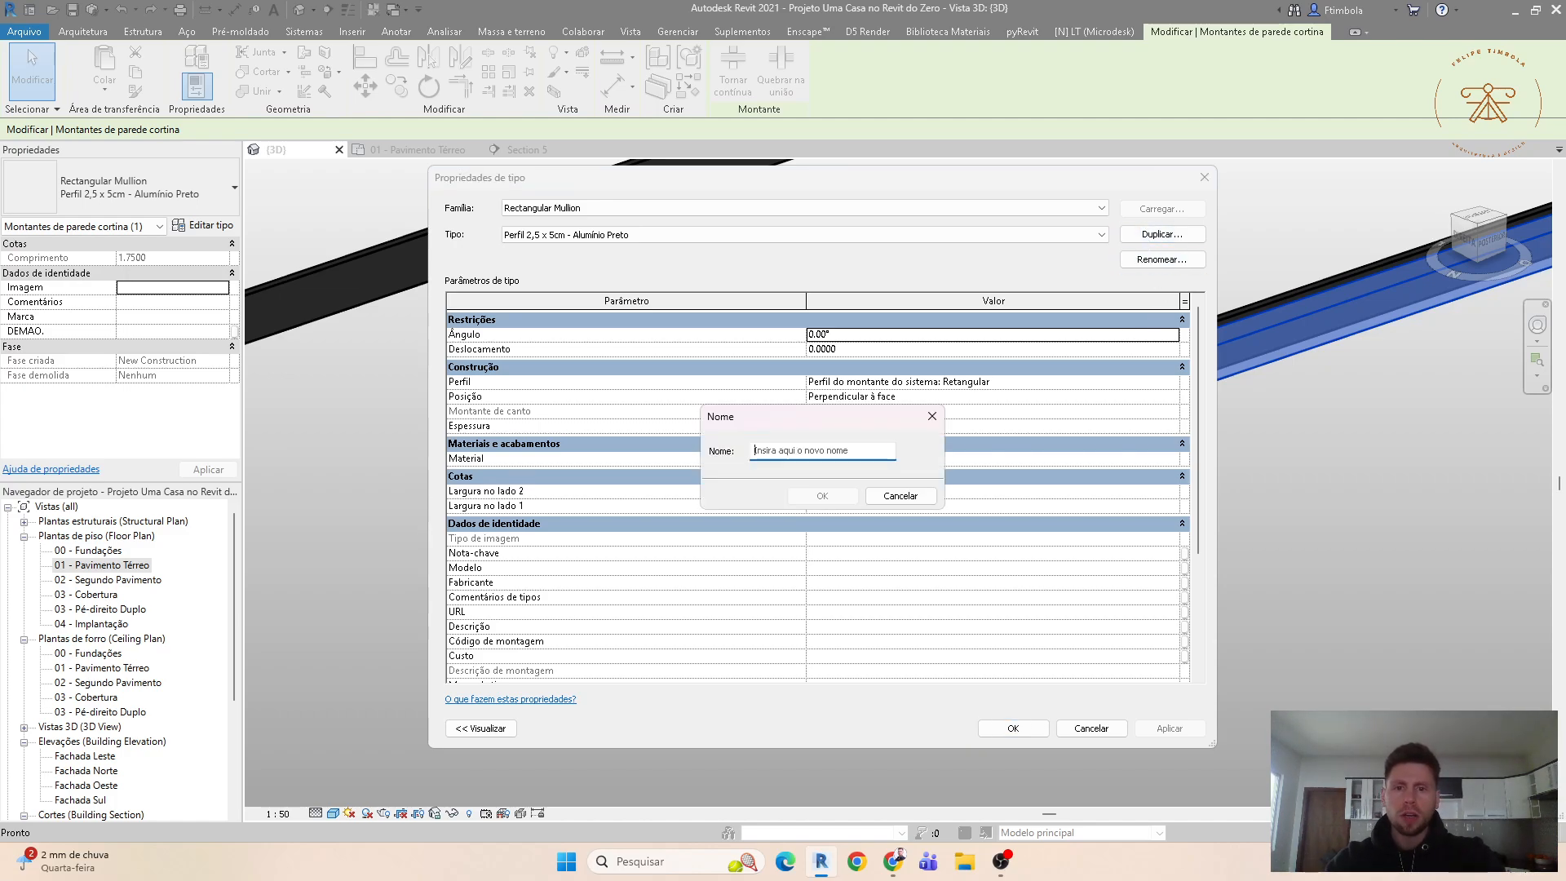
{"action": "key", "text": "BackSpace"}
{"action": "key", "text": "BackSpace"}
{"action": "type", "text": "RIPAS PERFIL 5CM"}
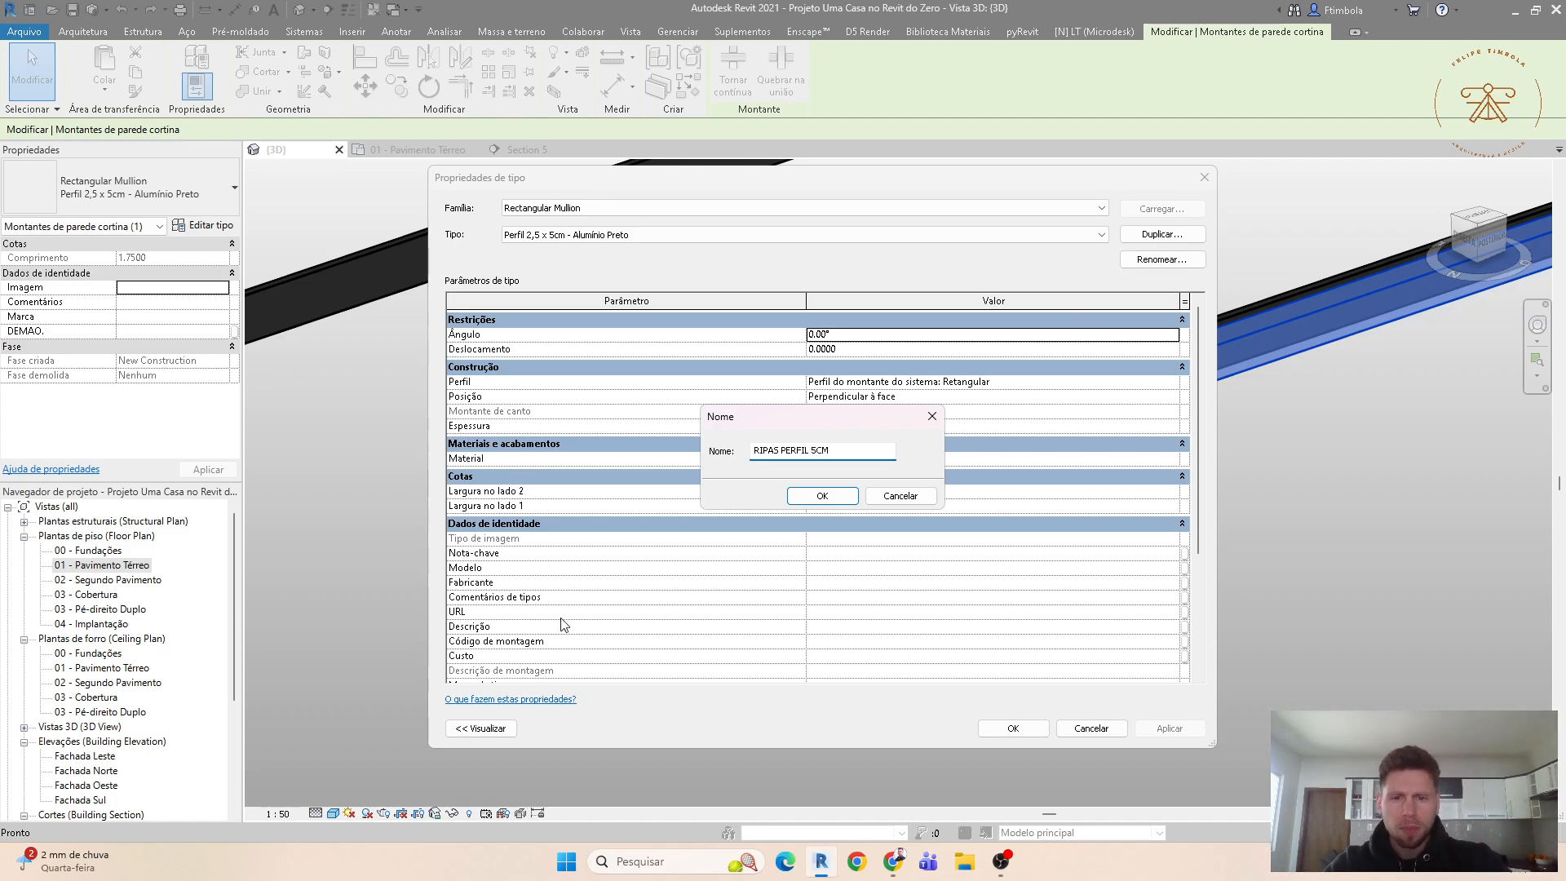
{"action": "left_click", "coordinate": [841, 499]}
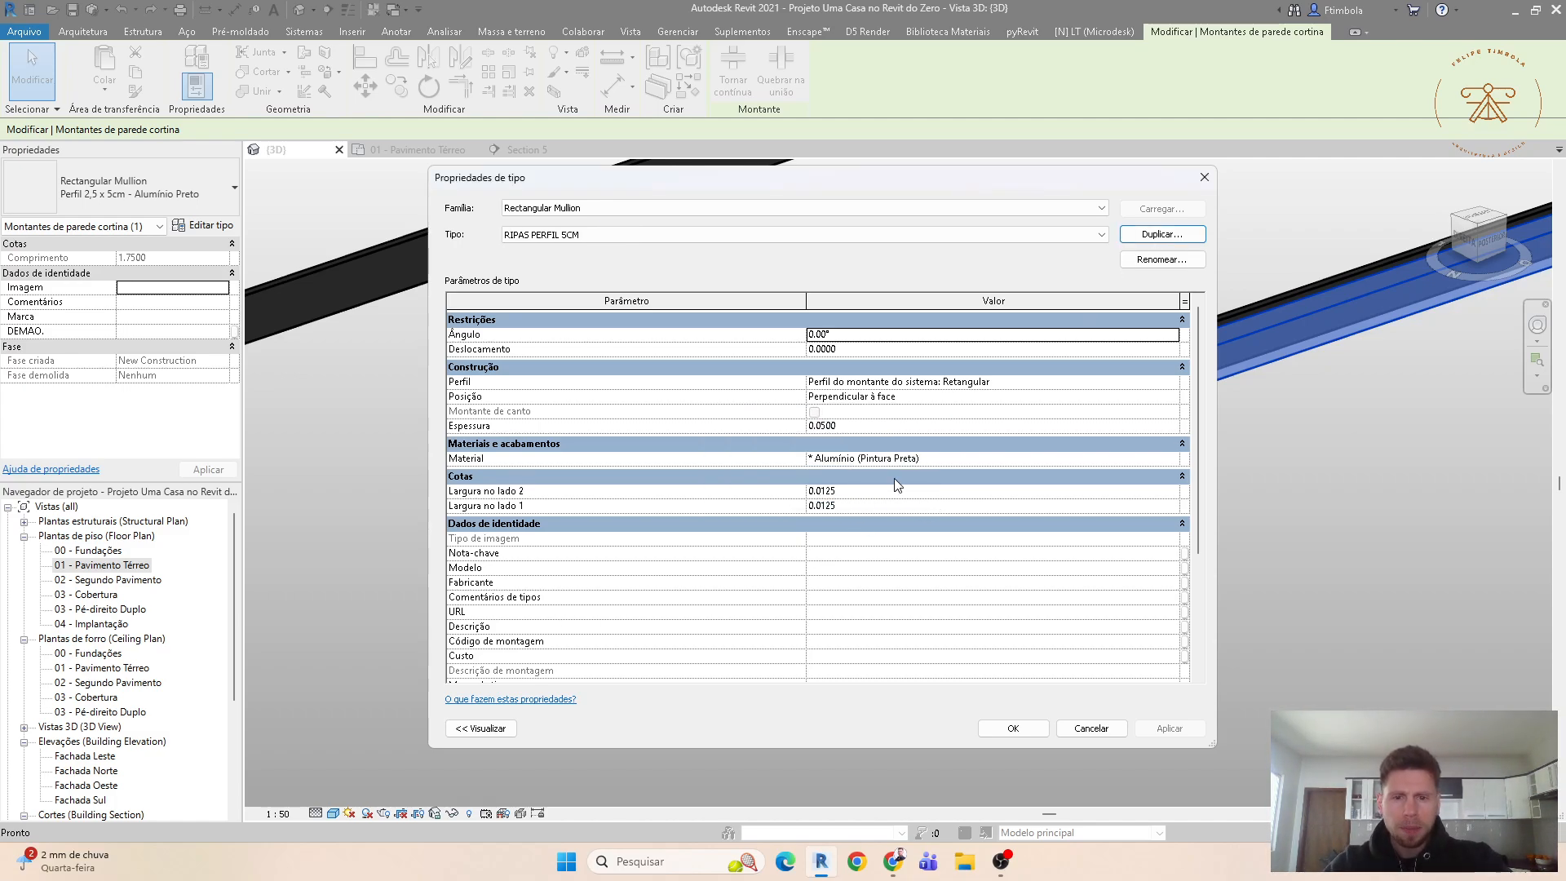
Step: Set the RIPAS PERFIL 5CM mullion's width on side 1 and side 2 to 0.025 each
{"action": "left_click", "coordinate": [860, 424]}
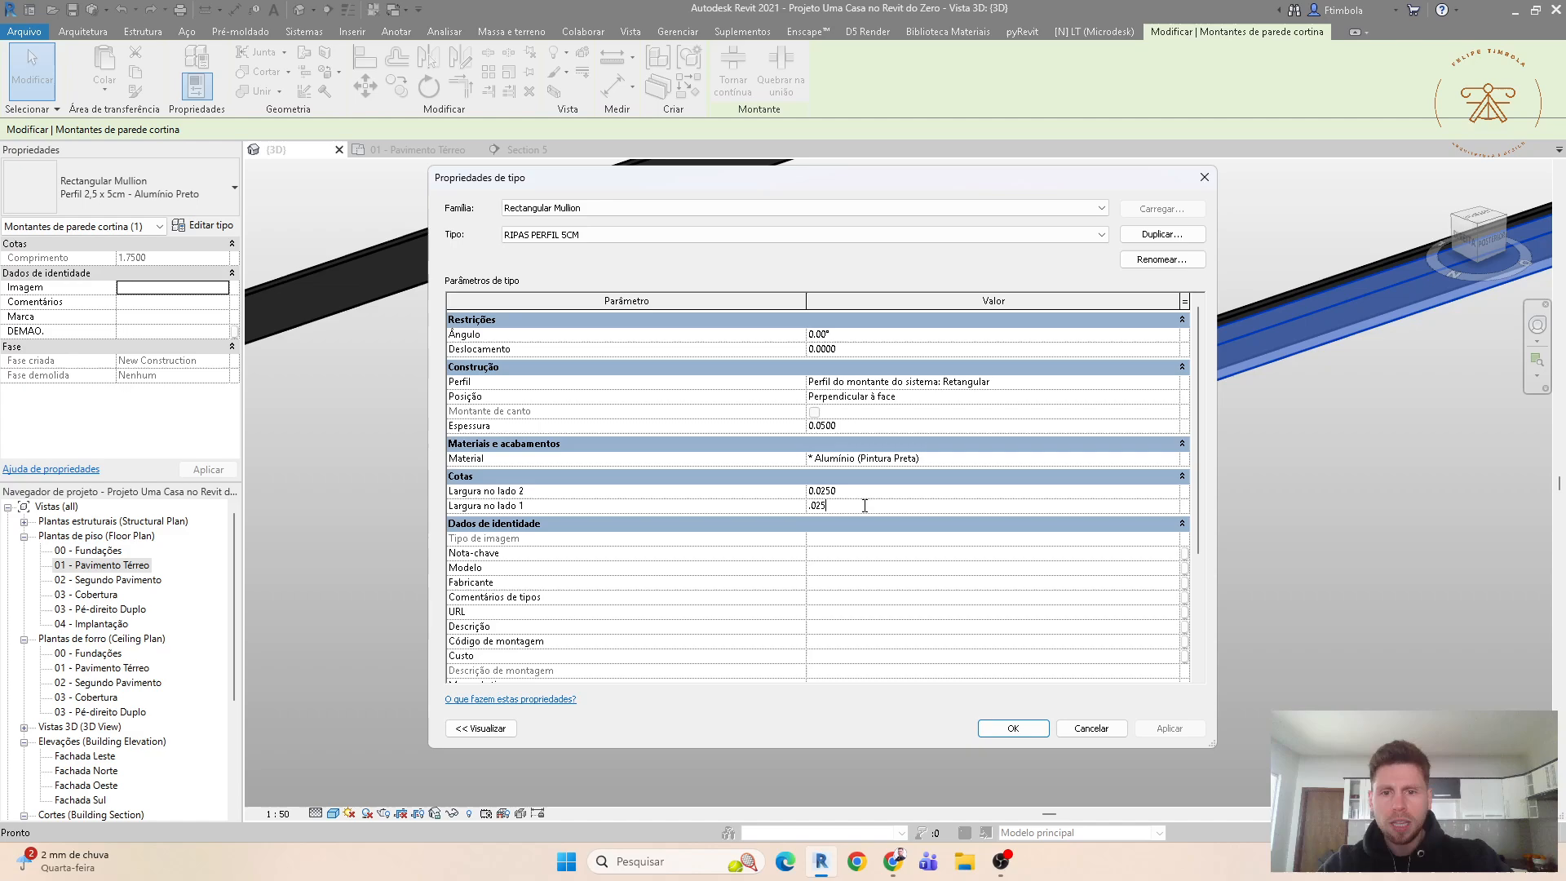
{"action": "left_click", "coordinate": [864, 506]}
{"action": "type", "text": ".025"}
{"action": "left_click", "coordinate": [888, 491]}
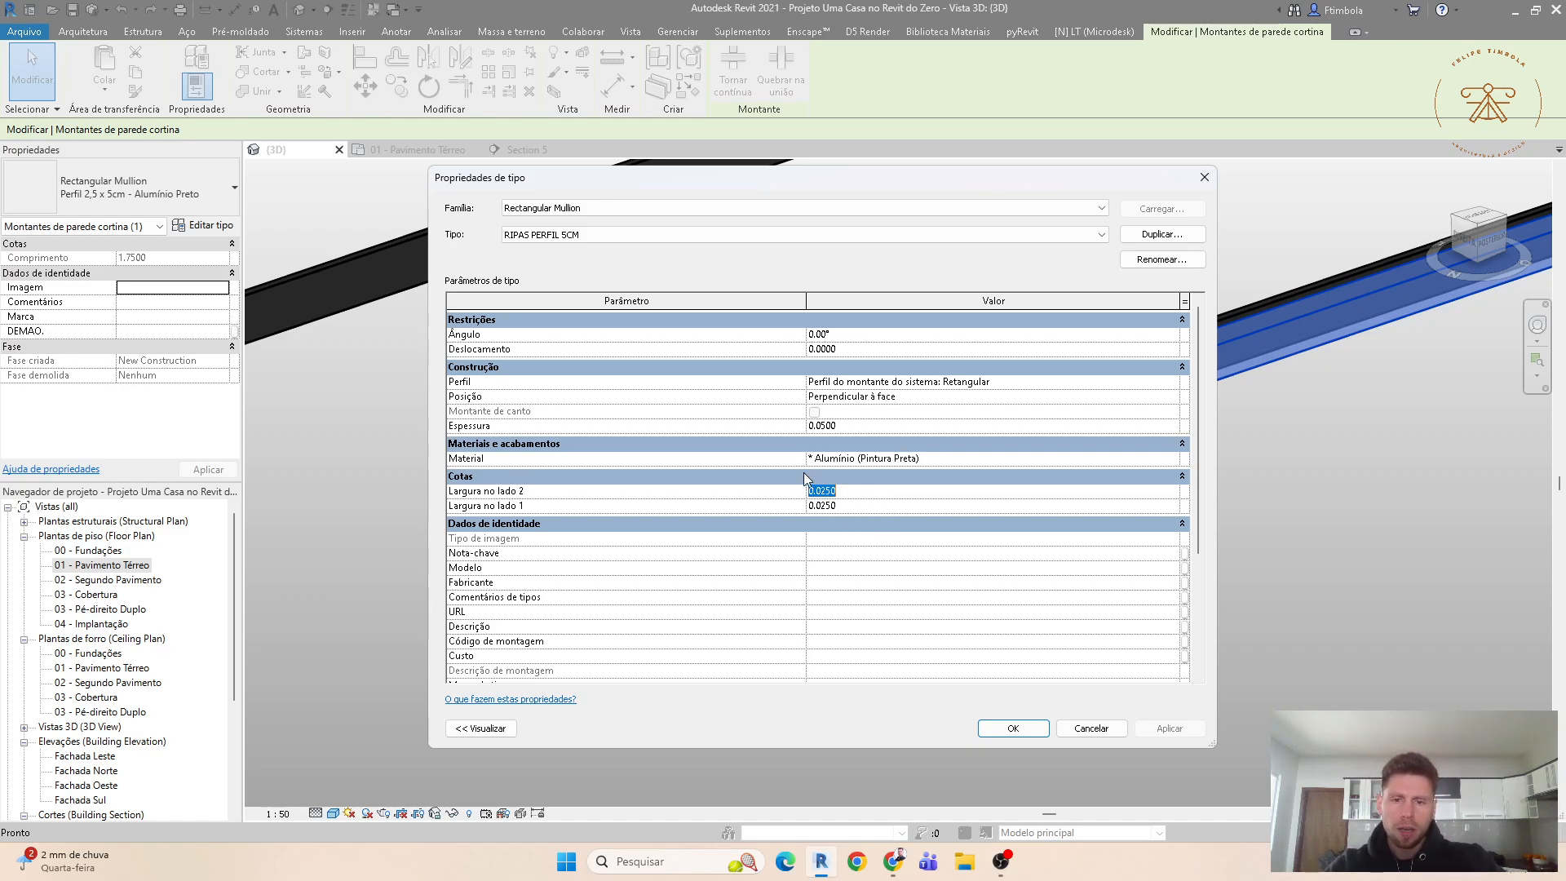
Step: Search the materials for MADEIRA, assign Madeira - Garapeira to the RIPAS PERFIL 5CM mullion, and apply the type
{"action": "left_click", "coordinate": [1173, 461]}
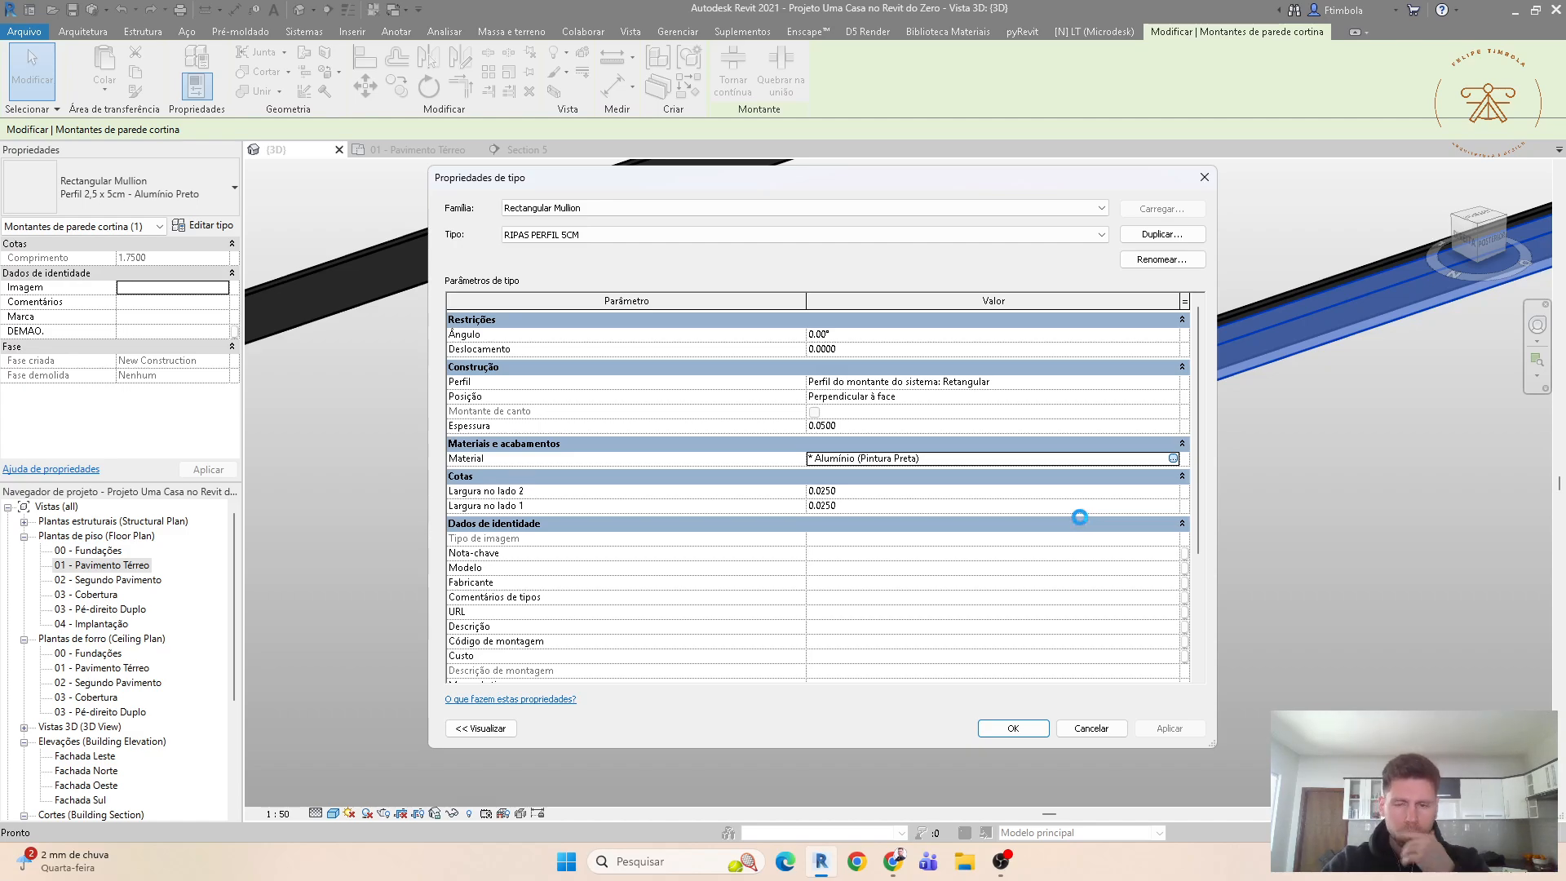
{"action": "type", "text": "MADEIR"}
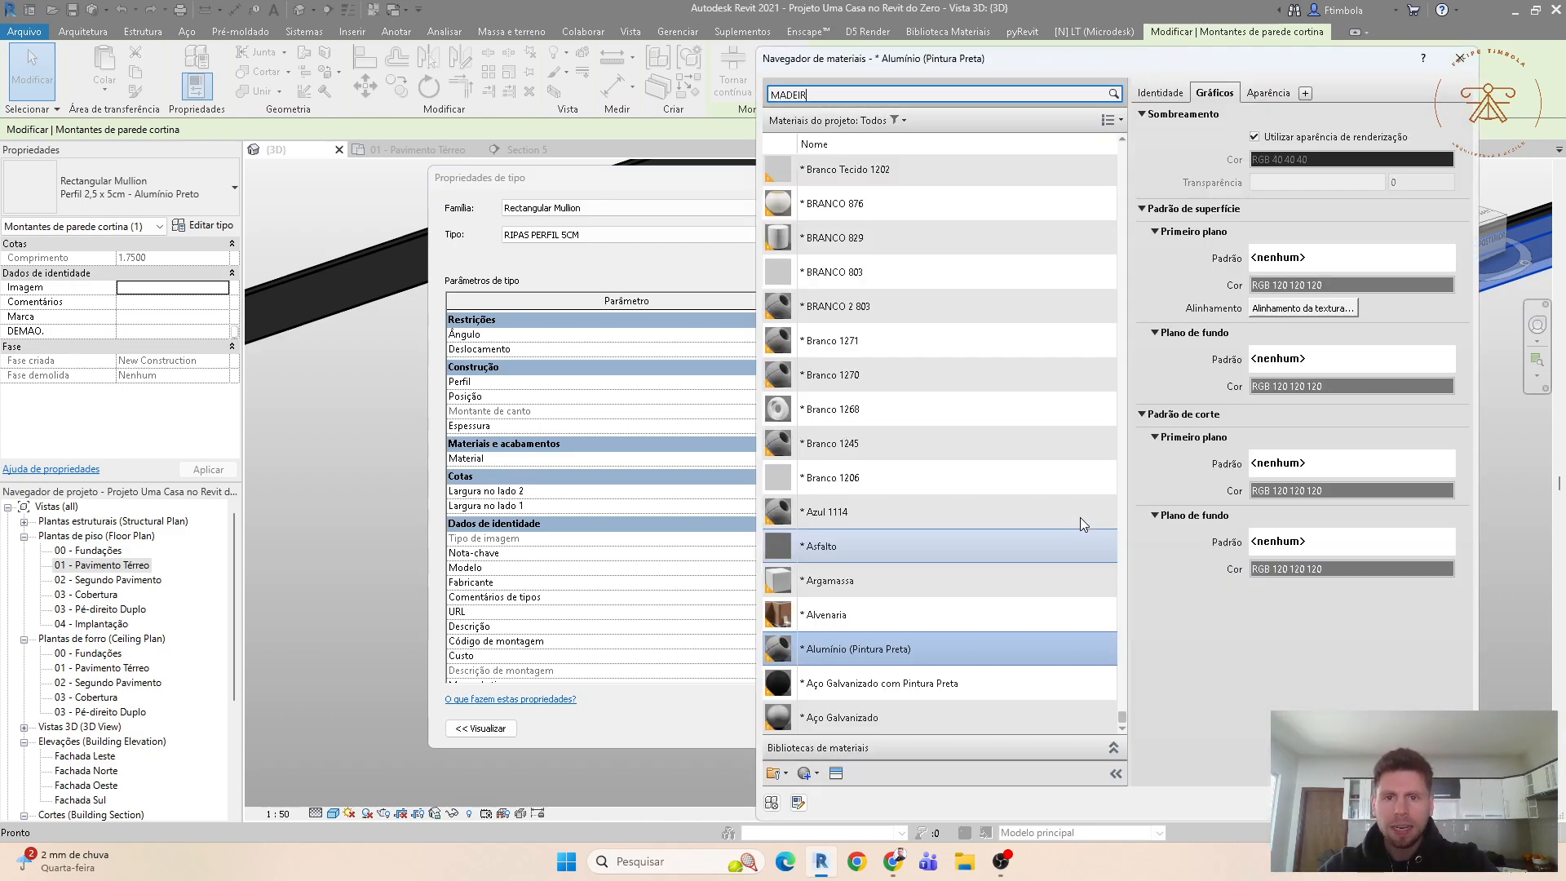
{"action": "type", "text": "A"}
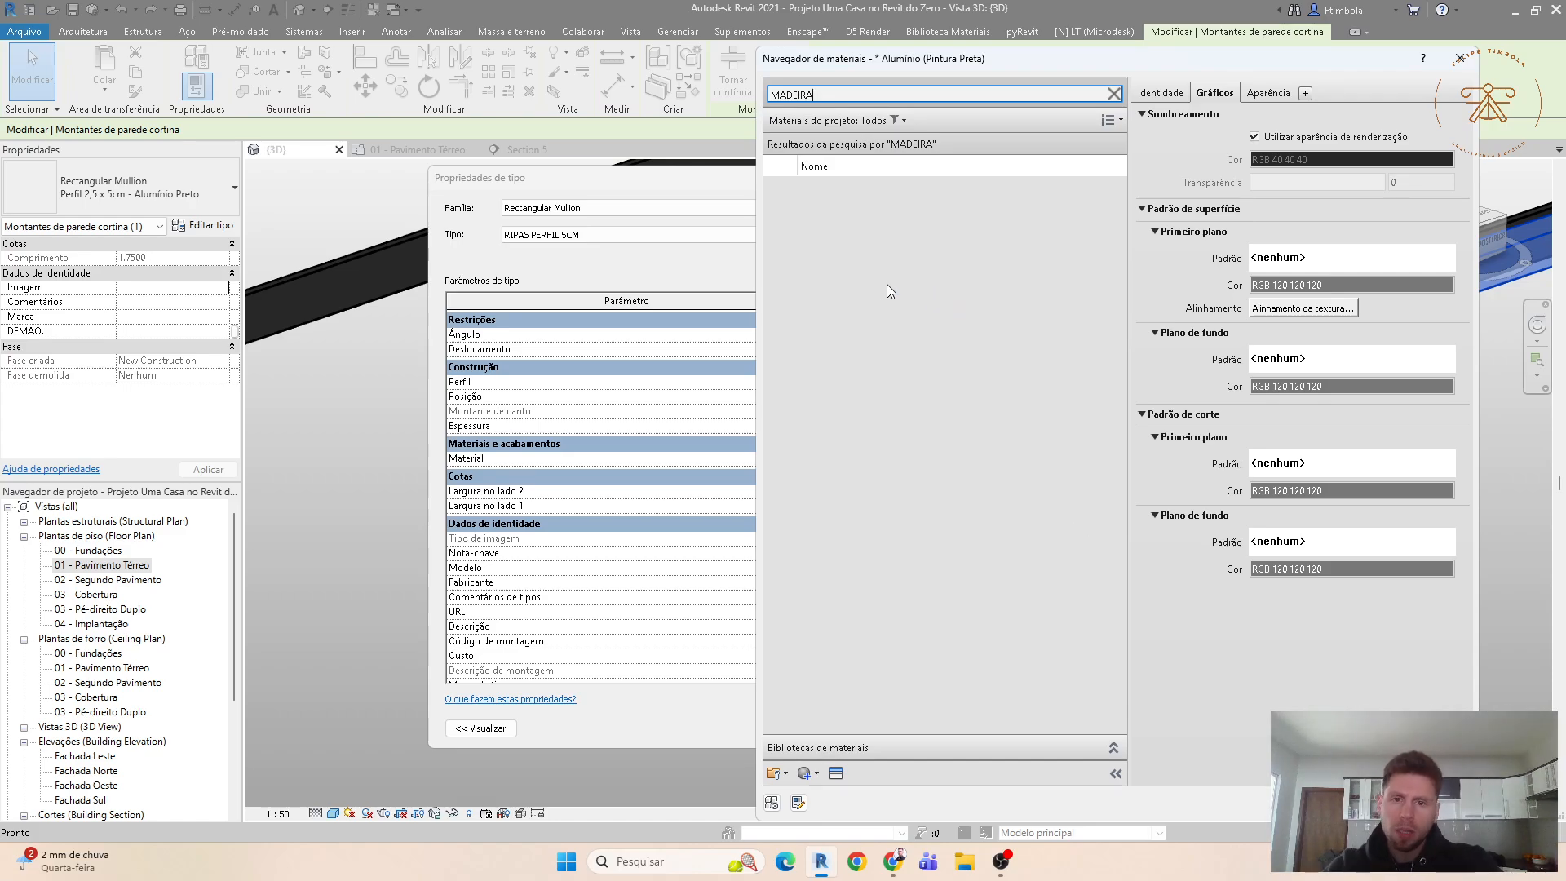
{"action": "scroll", "coordinate": [894, 375], "scroll_direction": "down", "scroll_amount": 3}
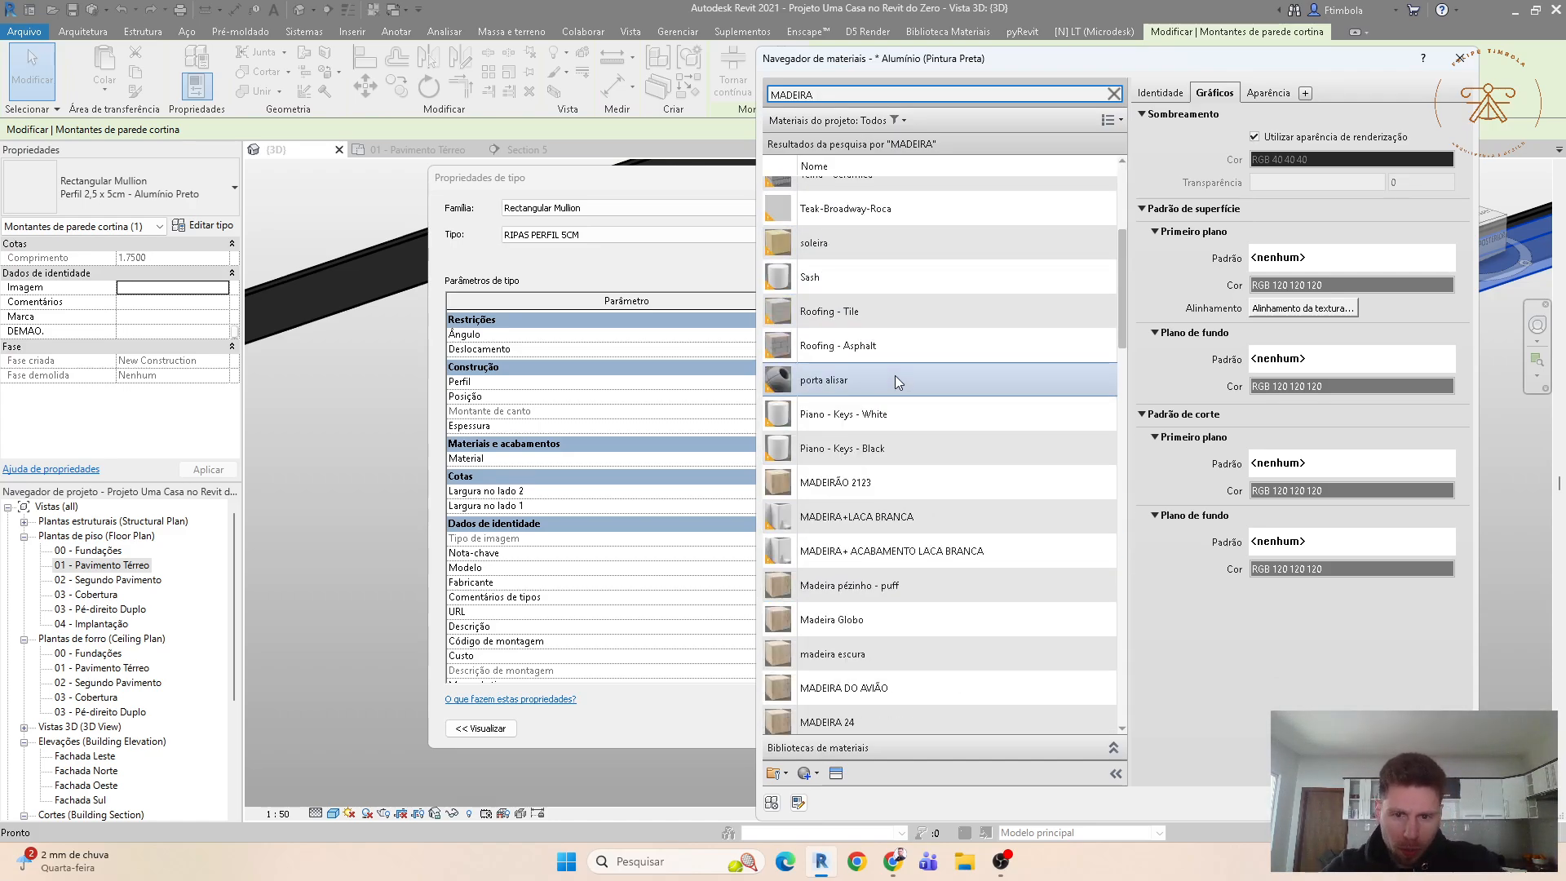
{"action": "scroll", "coordinate": [896, 377], "scroll_direction": "down", "scroll_amount": 3}
{"action": "scroll", "coordinate": [905, 408], "scroll_direction": "down", "scroll_amount": 3}
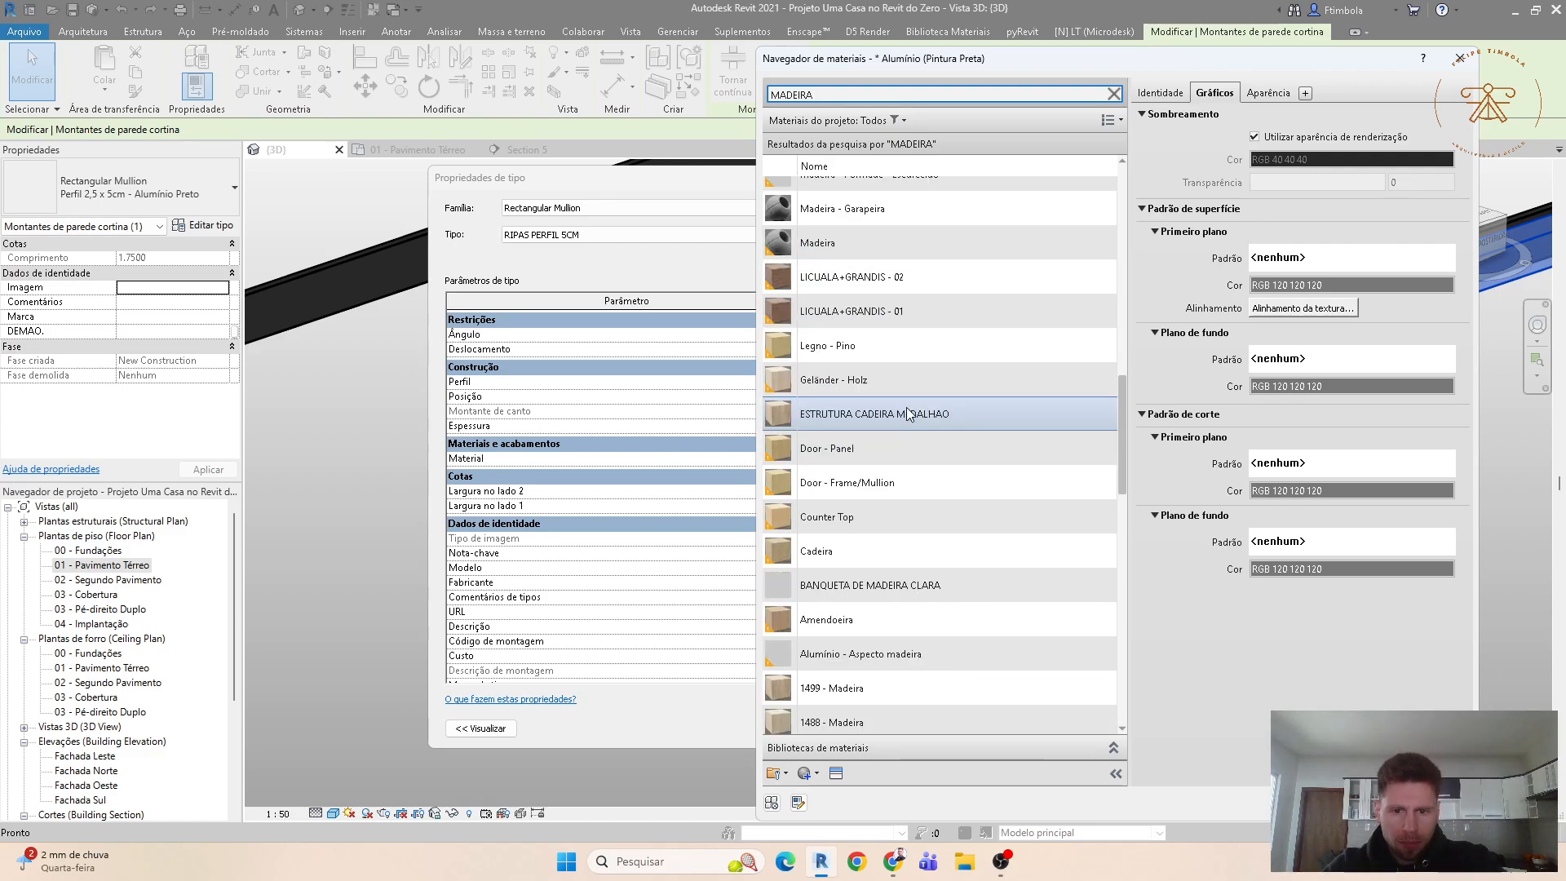
{"action": "scroll", "coordinate": [908, 303], "scroll_direction": "up", "scroll_amount": 1}
{"action": "left_click", "coordinate": [907, 303]}
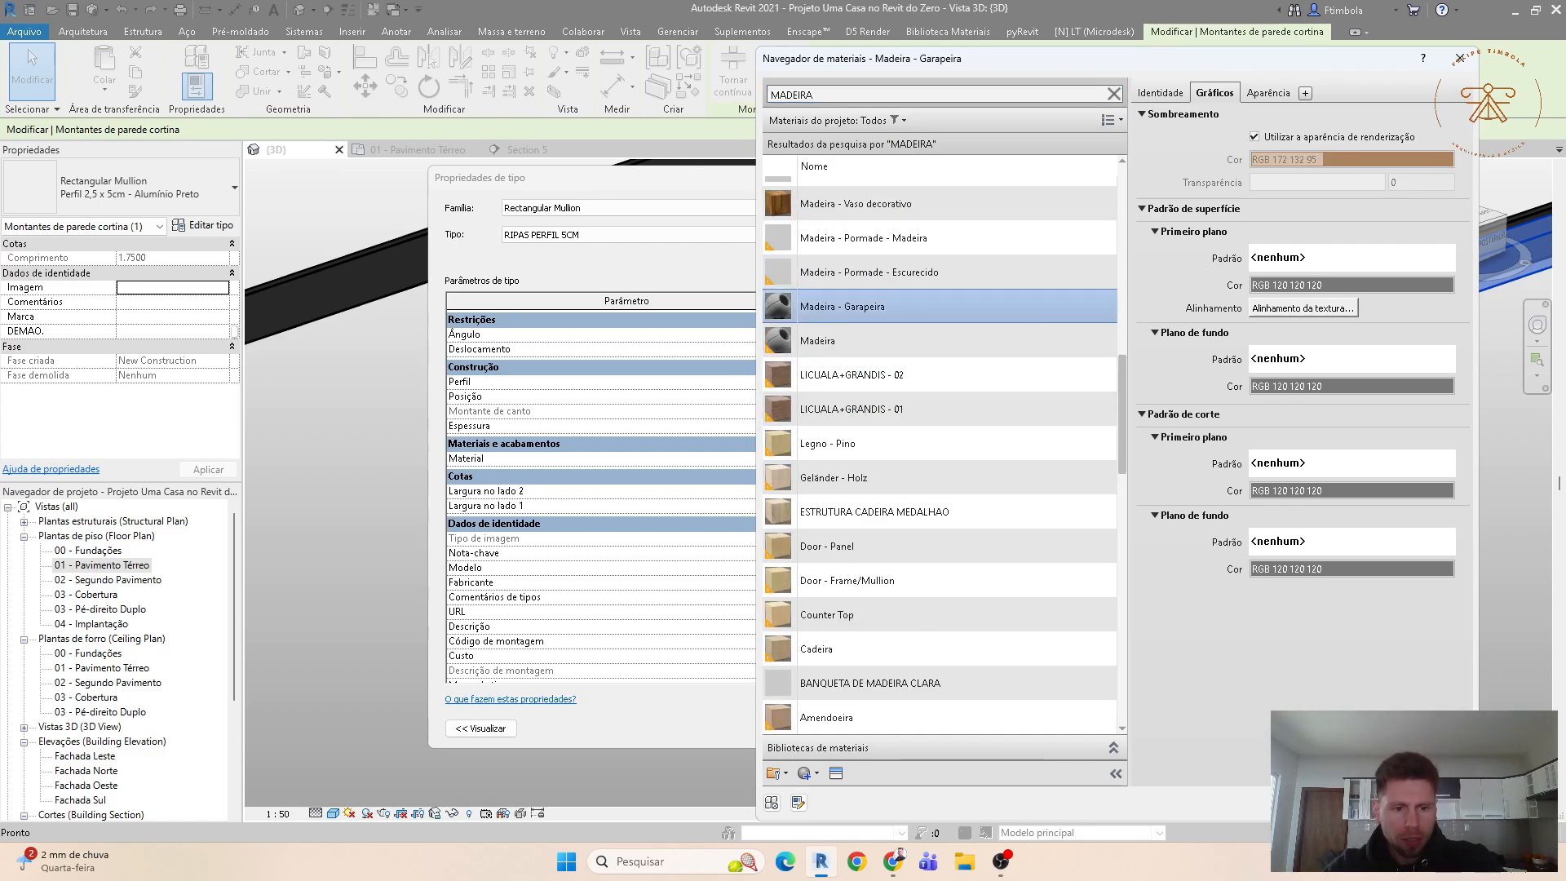
{"action": "left_click", "coordinate": [1304, 802]}
{"action": "left_click", "coordinate": [1002, 738]}
{"action": "left_click", "coordinate": [853, 608]}
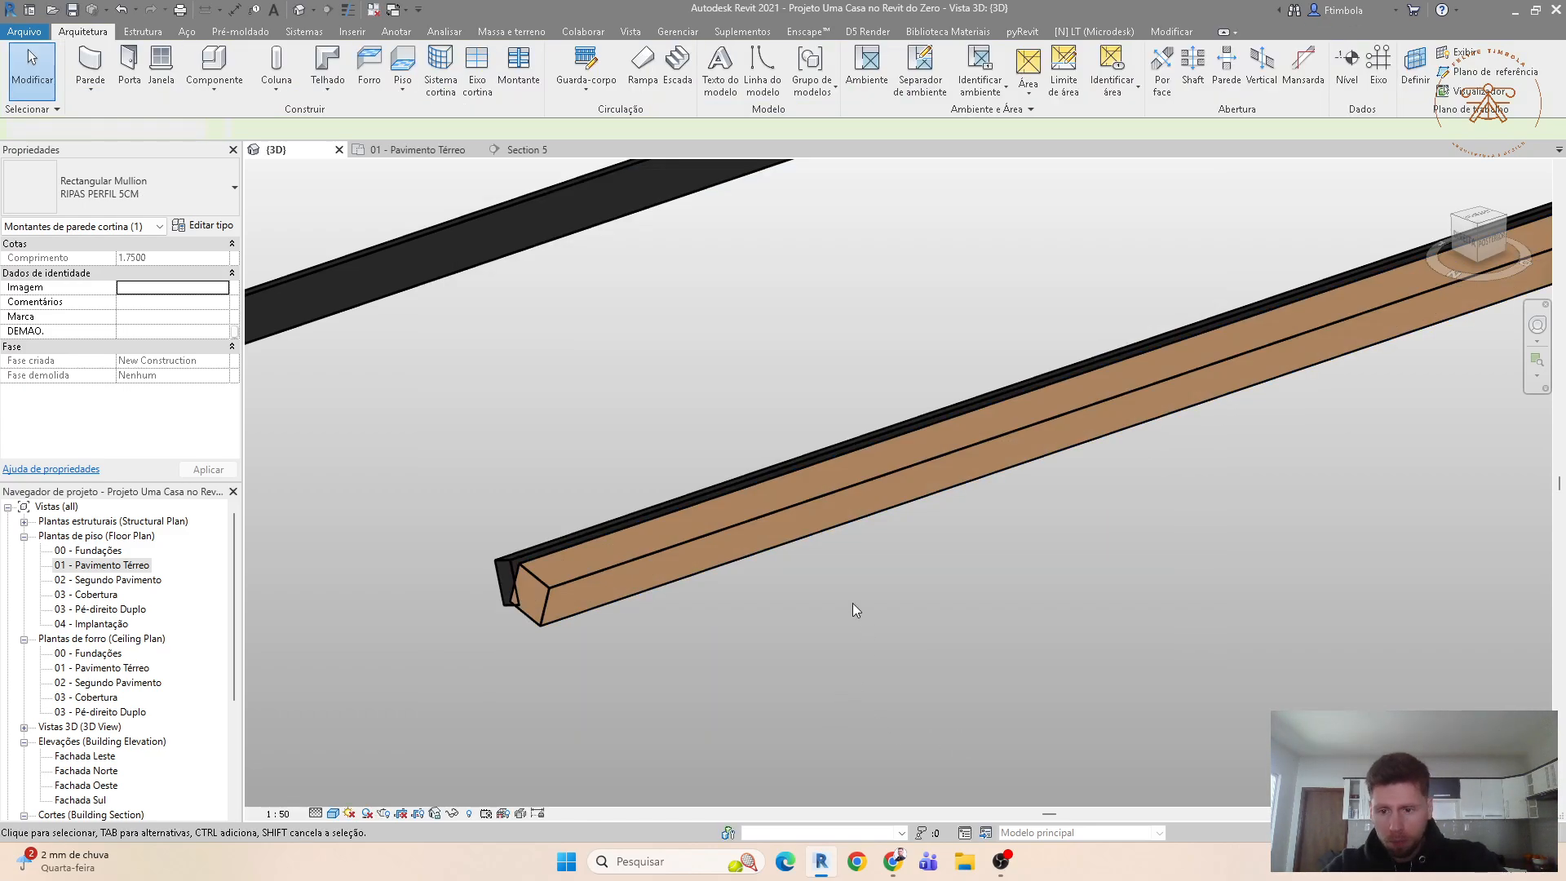
Step: Edit the RIPAS roof type and set the axis 2 border 1 mullion to Rectangular Mullion : RIPAS PERFIL 5CM
{"action": "scroll", "coordinate": [853, 583], "scroll_direction": "down", "scroll_amount": 2}
{"action": "left_click", "coordinate": [768, 585]}
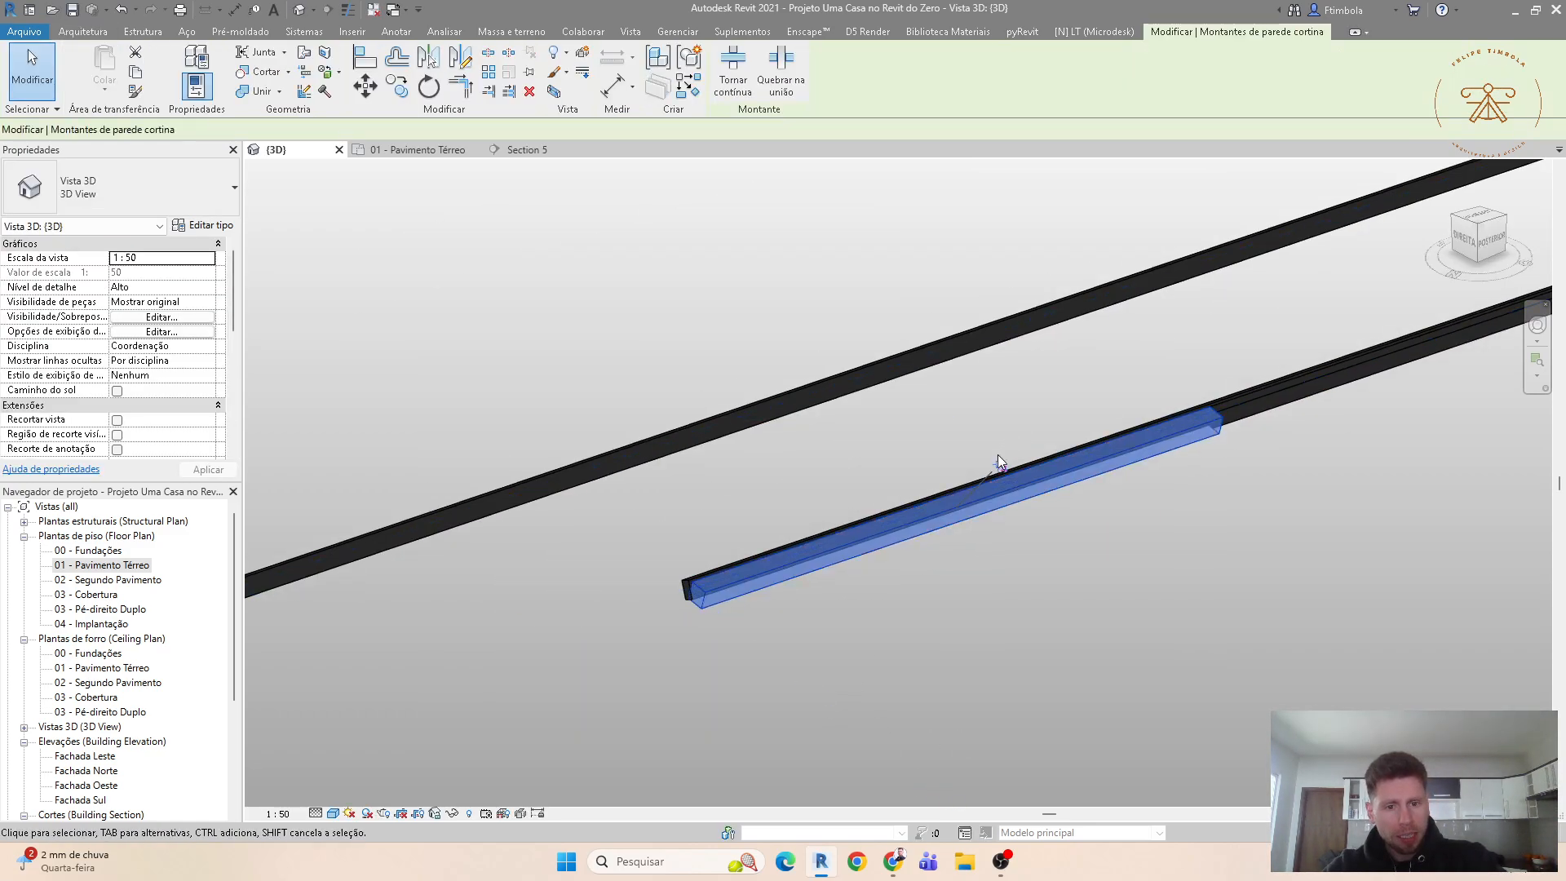
{"action": "key", "text": "Escape"}
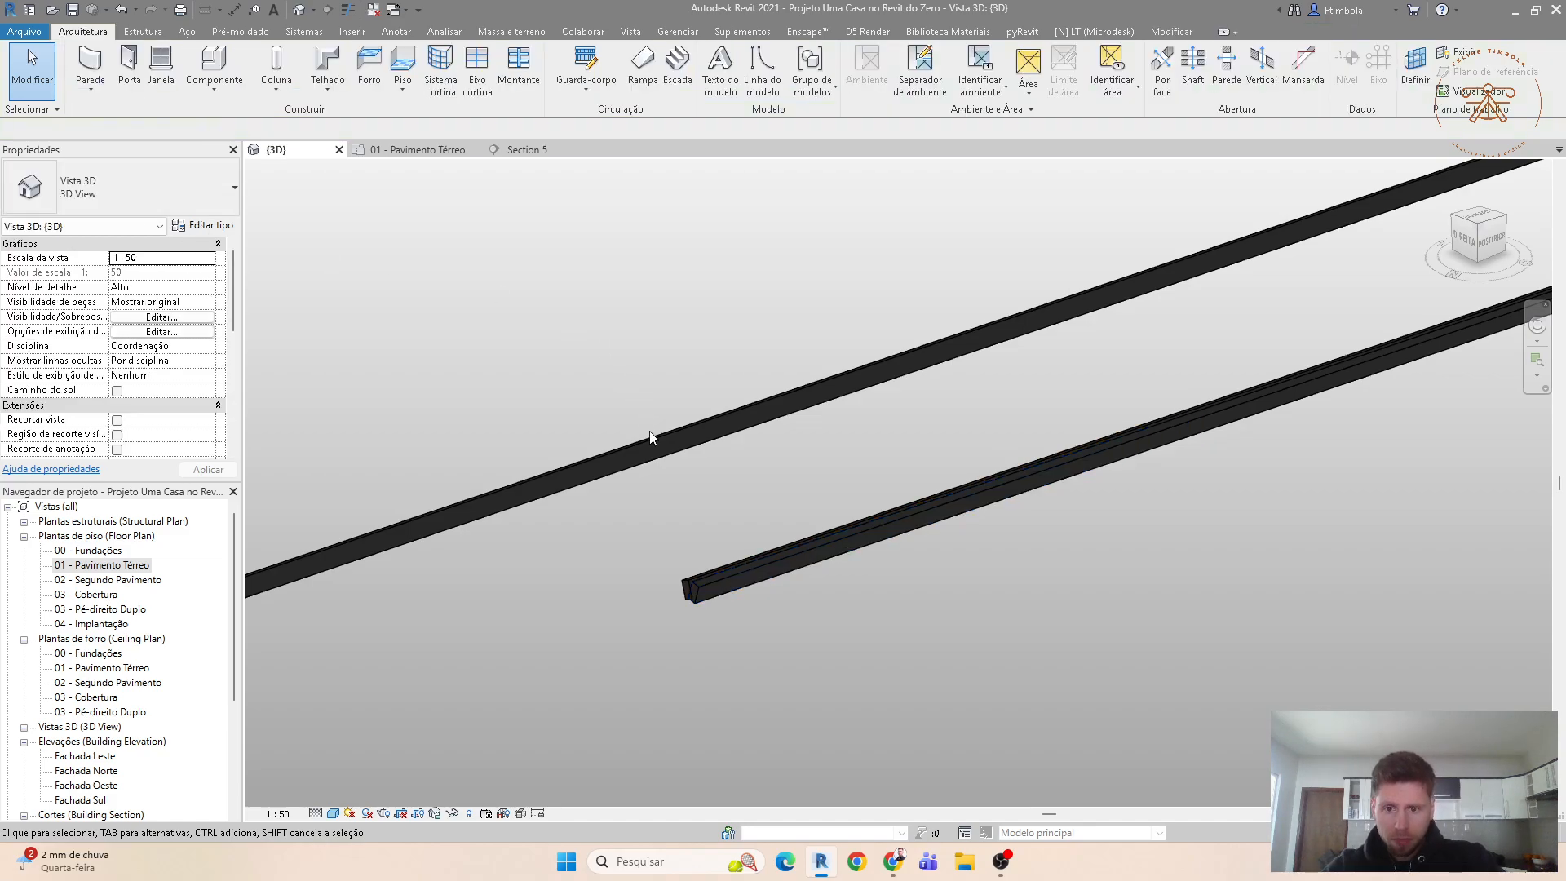
{"action": "scroll", "coordinate": [649, 430], "scroll_direction": "down", "scroll_amount": 2}
{"action": "left_click", "coordinate": [653, 446]}
{"action": "left_click", "coordinate": [204, 225]}
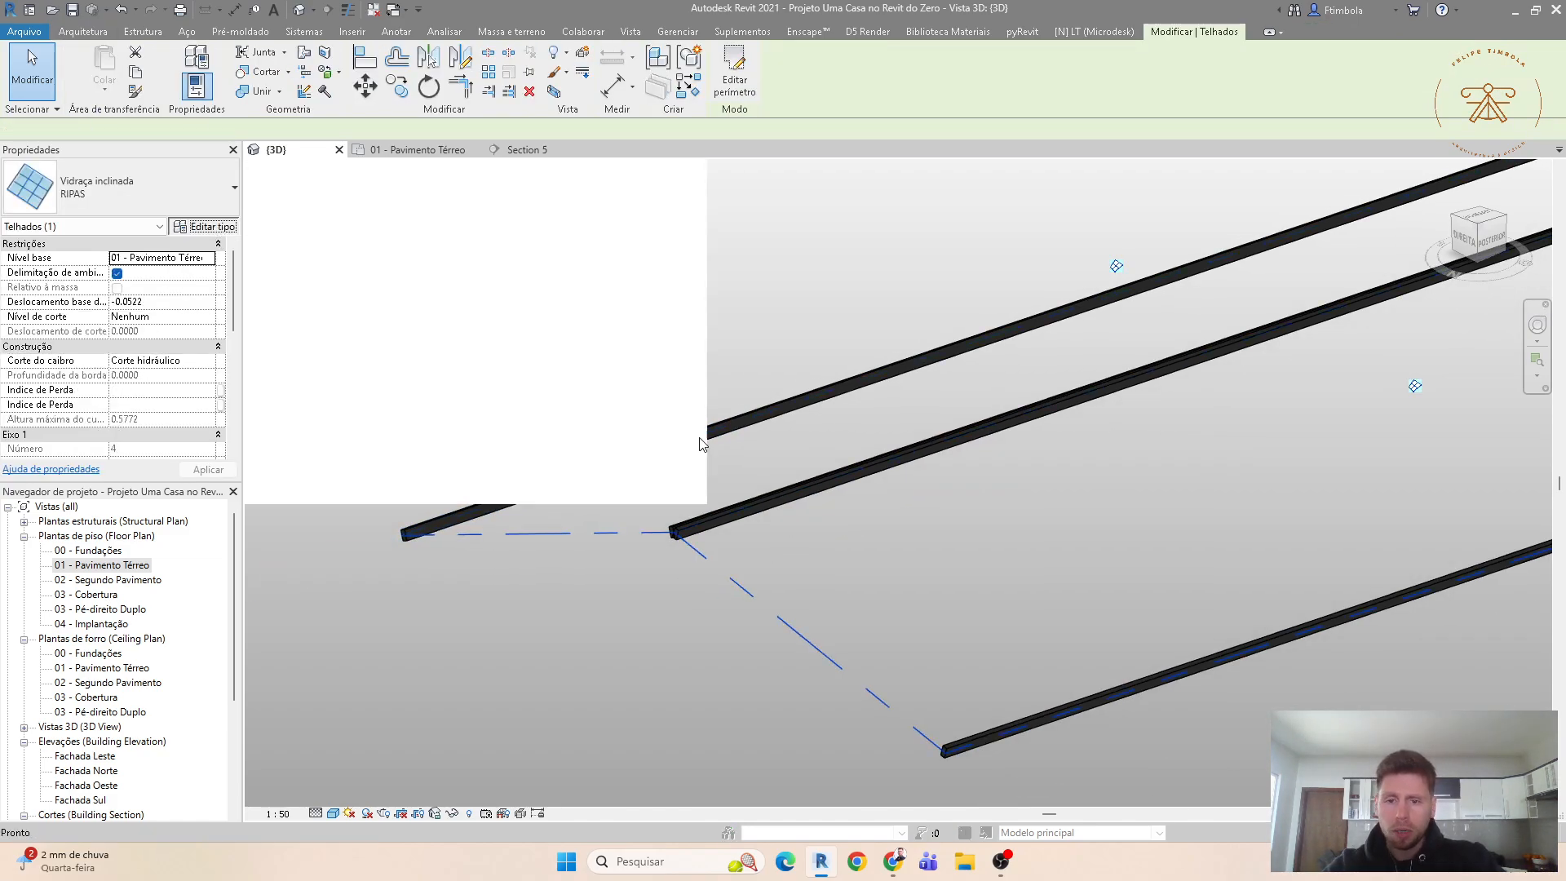
{"action": "left_click", "coordinate": [1171, 597]}
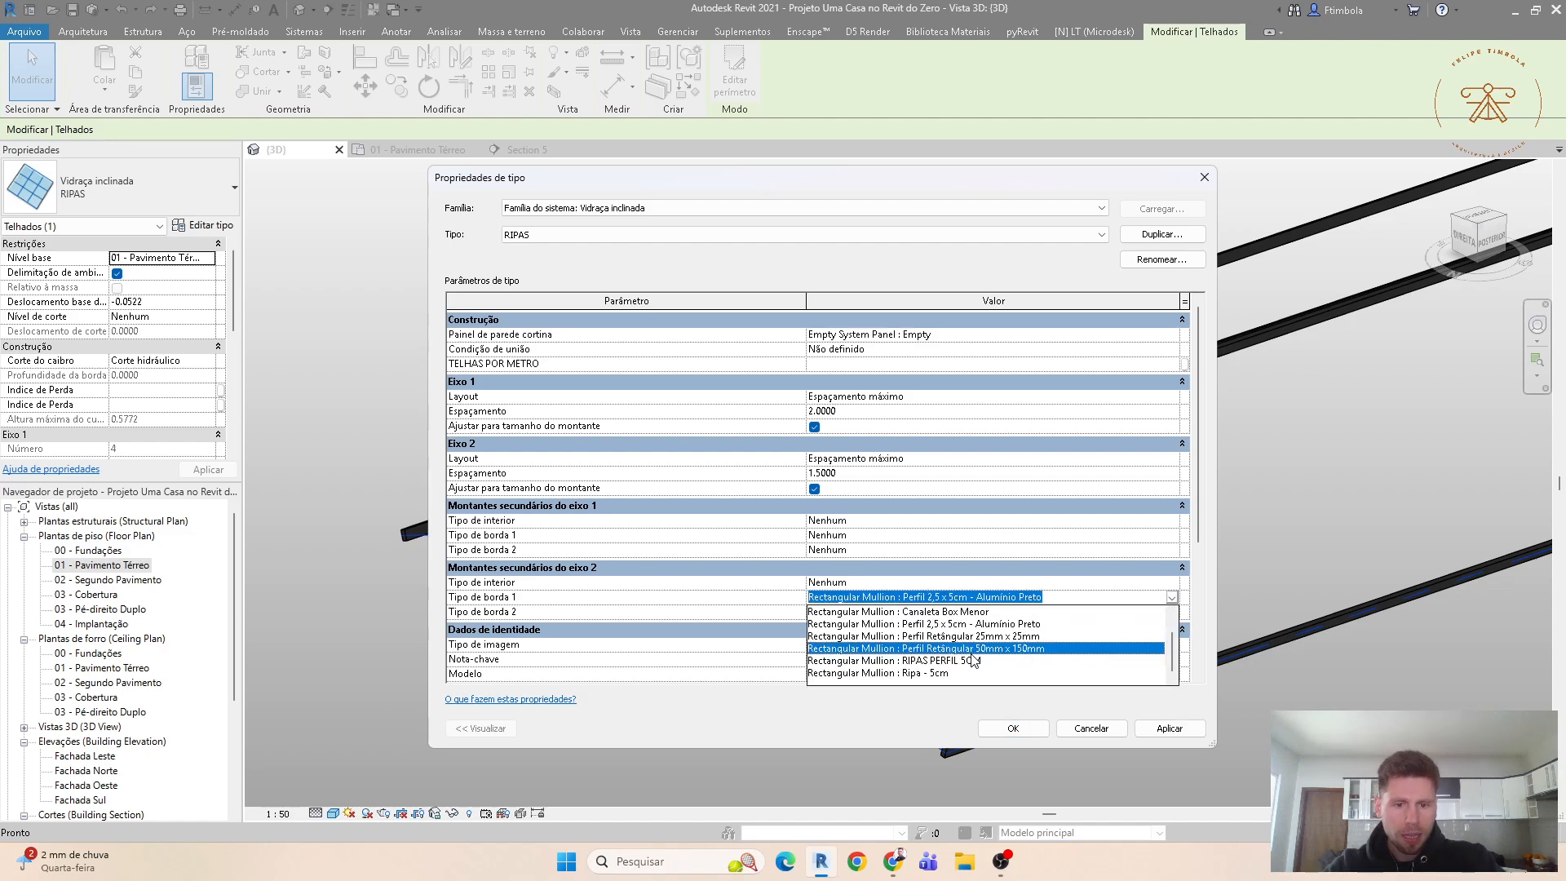
{"action": "left_click", "coordinate": [1101, 652]}
{"action": "left_click", "coordinate": [1171, 597]}
{"action": "scroll", "coordinate": [1124, 655], "scroll_direction": "down", "scroll_amount": 1}
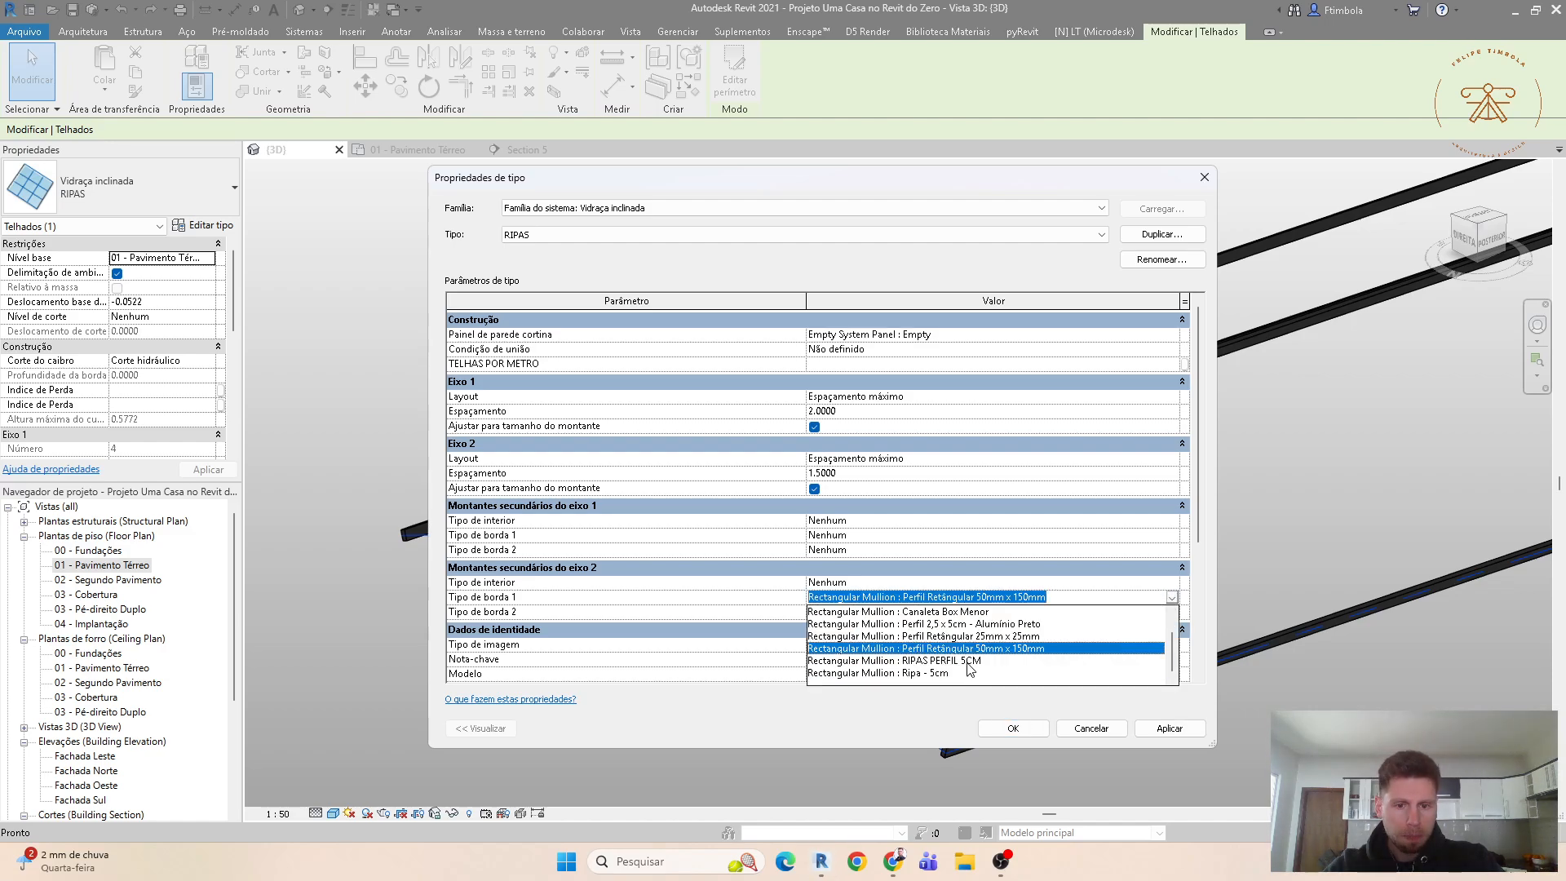
{"action": "left_click", "coordinate": [1123, 655]}
Step: Set the axis 2 border 2 and interior mullions to Rectangular Mullion : RIPAS PERFIL 5CM and apply the type changes
{"action": "left_click", "coordinate": [1172, 612]}
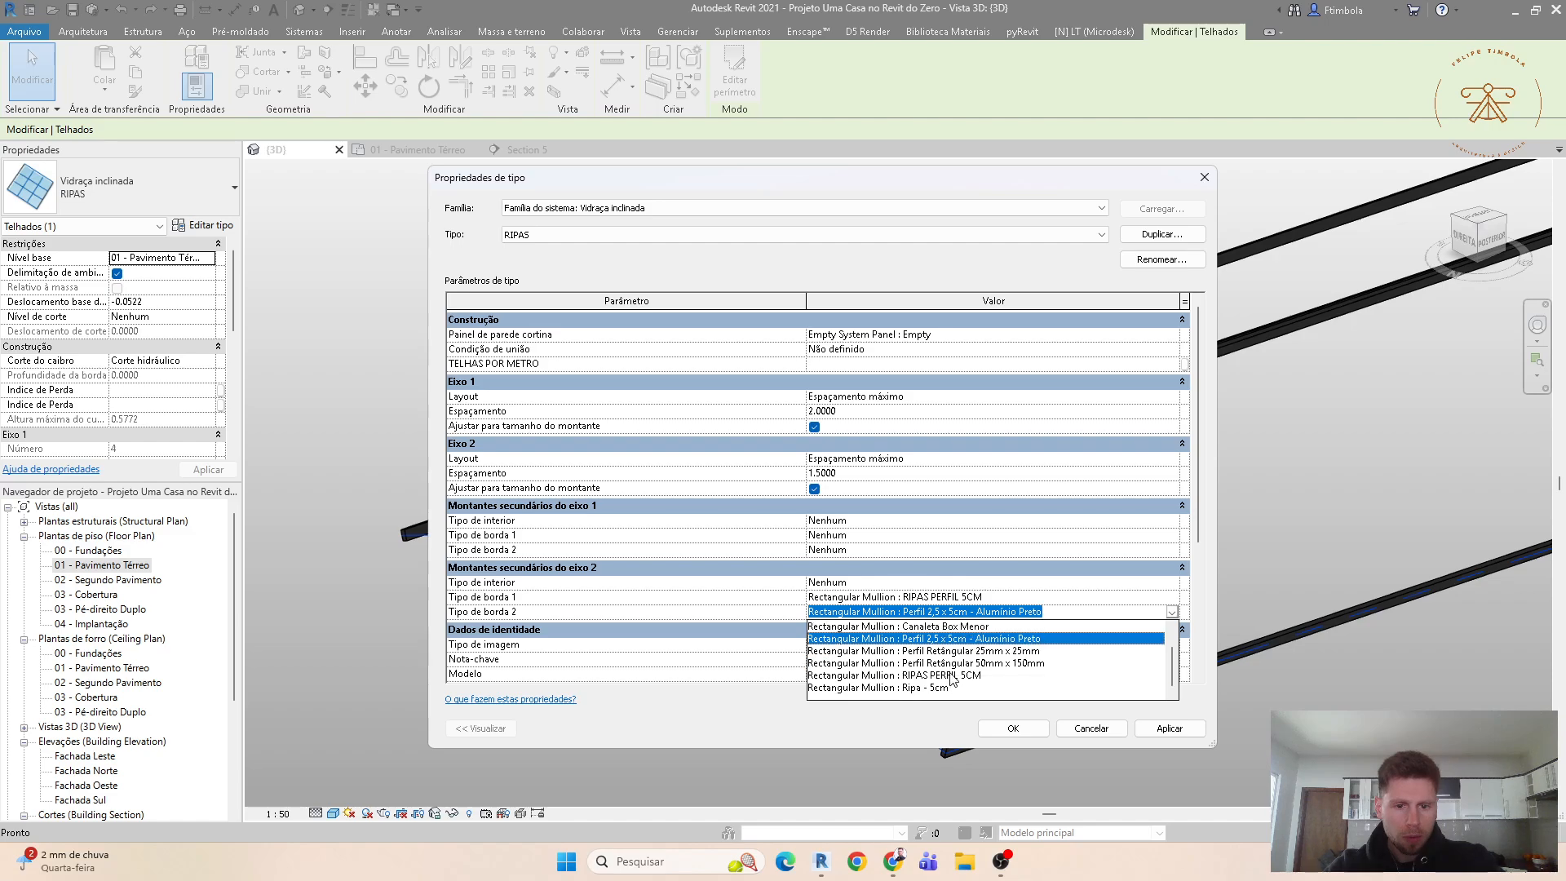
{"action": "left_click", "coordinate": [1126, 643]}
{"action": "left_click", "coordinate": [1172, 585]}
{"action": "left_click", "coordinate": [1172, 582]}
{"action": "left_click", "coordinate": [921, 648]}
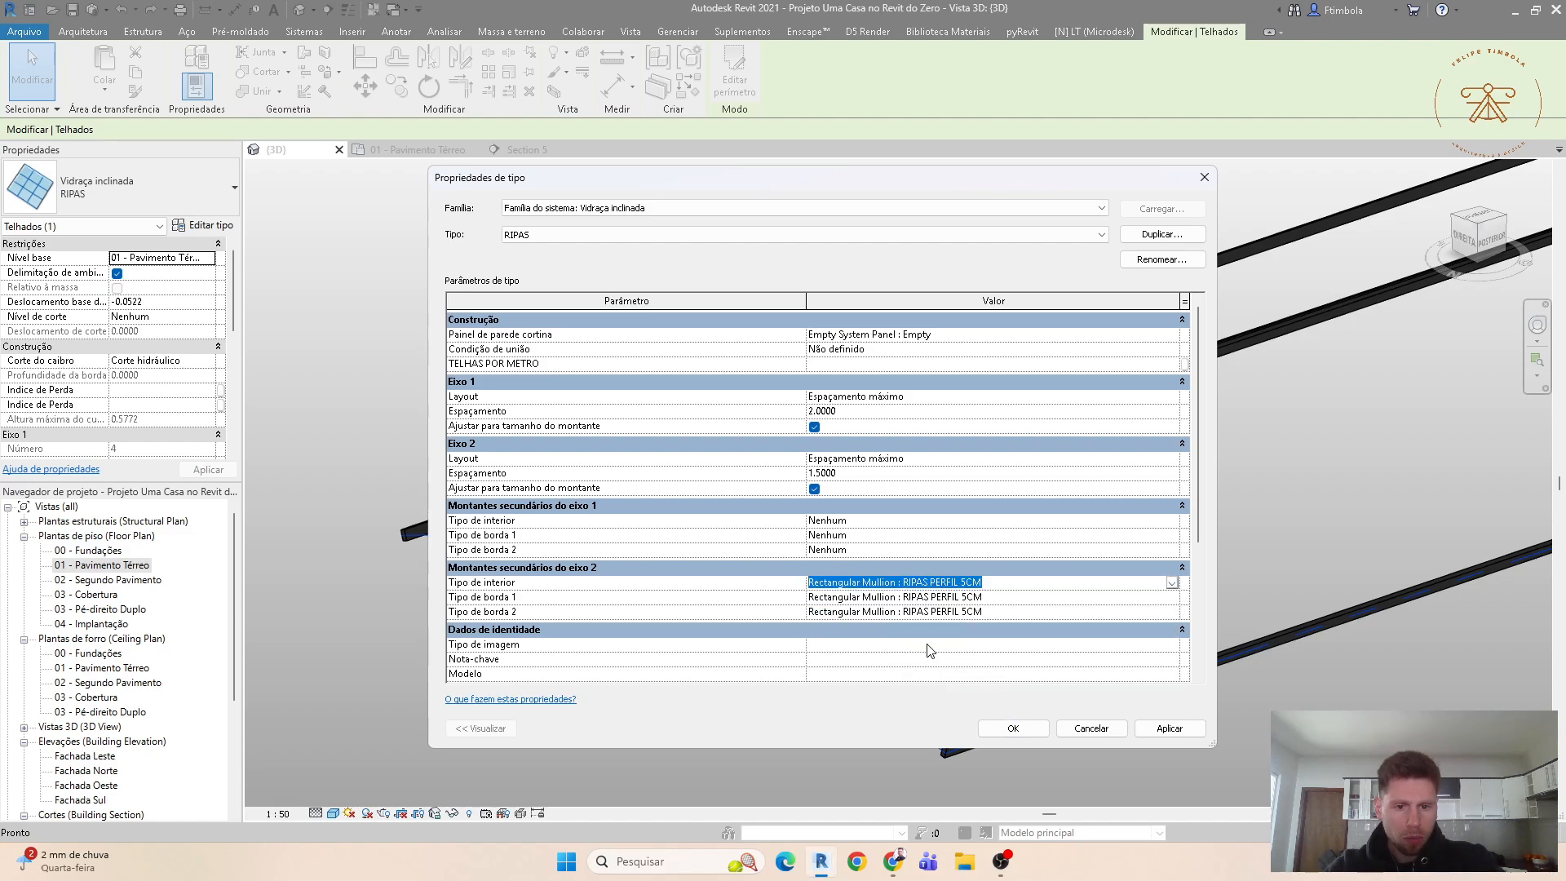
{"action": "left_click", "coordinate": [1012, 728]}
{"action": "left_click", "coordinate": [784, 565]}
Step: Set the RIPAS roof type's axis 2 spacing to 0.5 and apply it
{"action": "scroll", "coordinate": [716, 635], "scroll_direction": "down", "scroll_amount": 4}
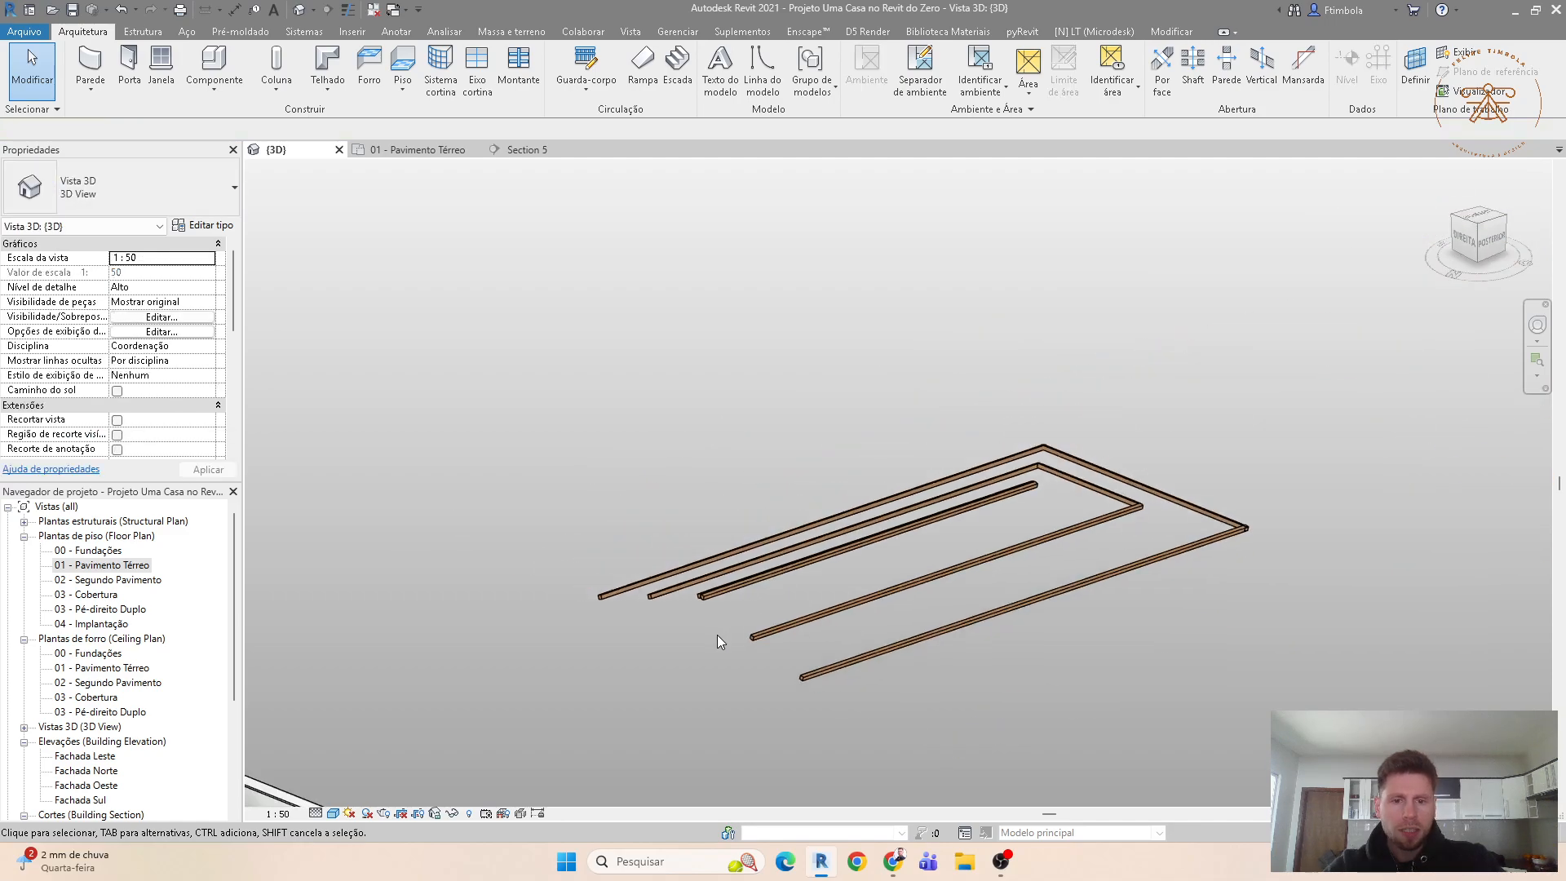
{"action": "mouse_move", "coordinate": [716, 634]}
{"action": "middle_mouse_down", "text": "shift"}
{"action": "mouse_move", "coordinate": [776, 636]}
{"action": "mouse_move", "coordinate": [738, 628]}
{"action": "middle_mouse_up", "text": "shift"}
{"action": "scroll", "coordinate": [601, 526], "scroll_direction": "up", "scroll_amount": 2}
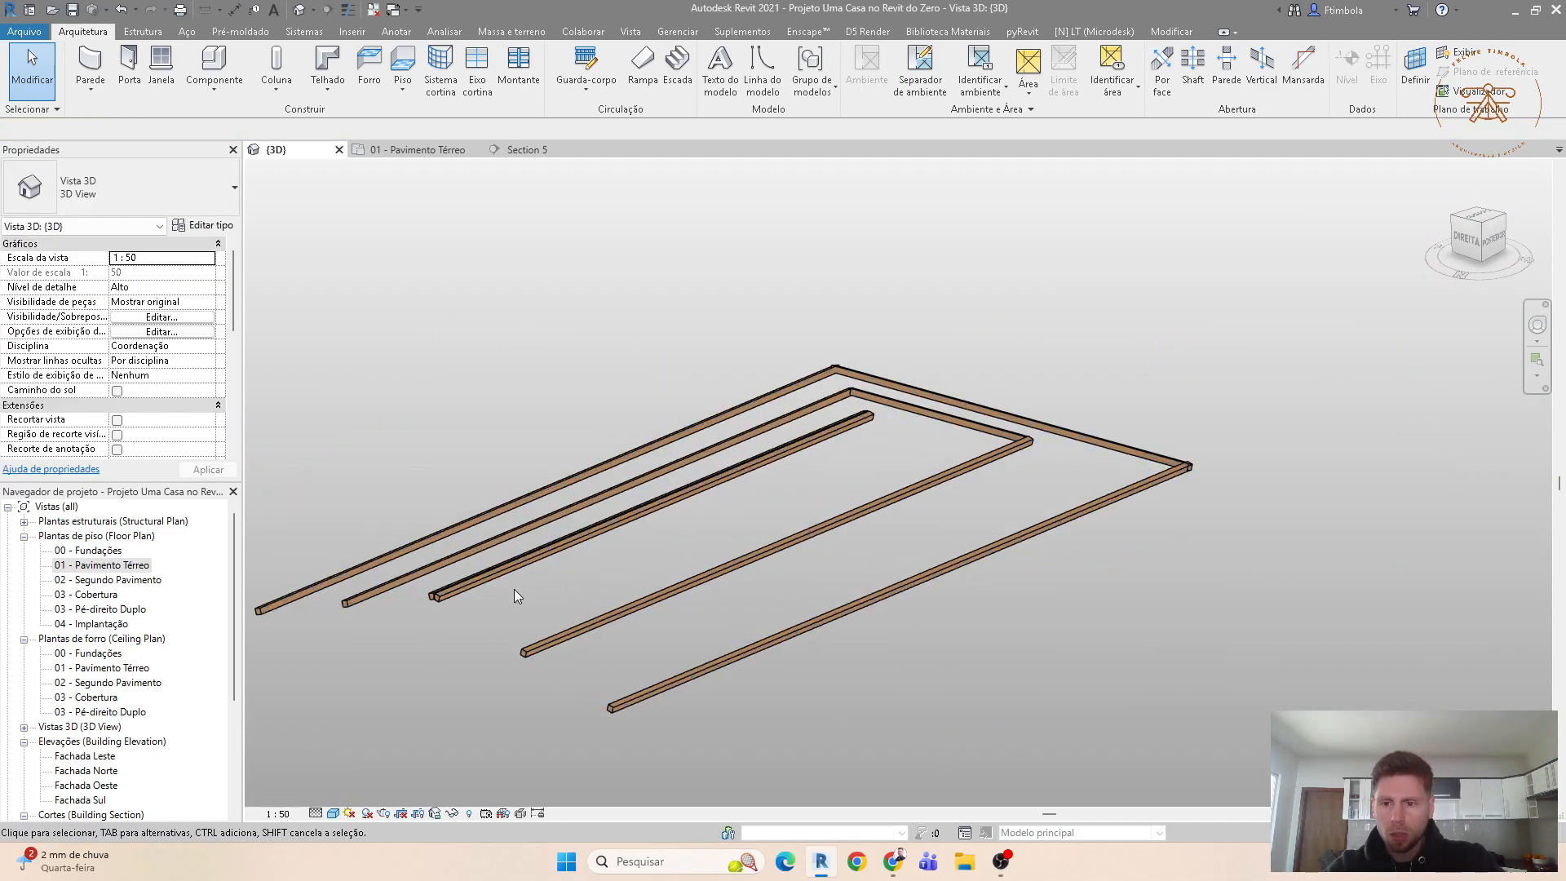
{"action": "scroll", "coordinate": [513, 588], "scroll_direction": "up", "scroll_amount": 1}
{"action": "left_click", "coordinate": [428, 605]}
{"action": "middle_click_drag", "start_coordinate": [421, 623], "coordinate": [600, 591]}
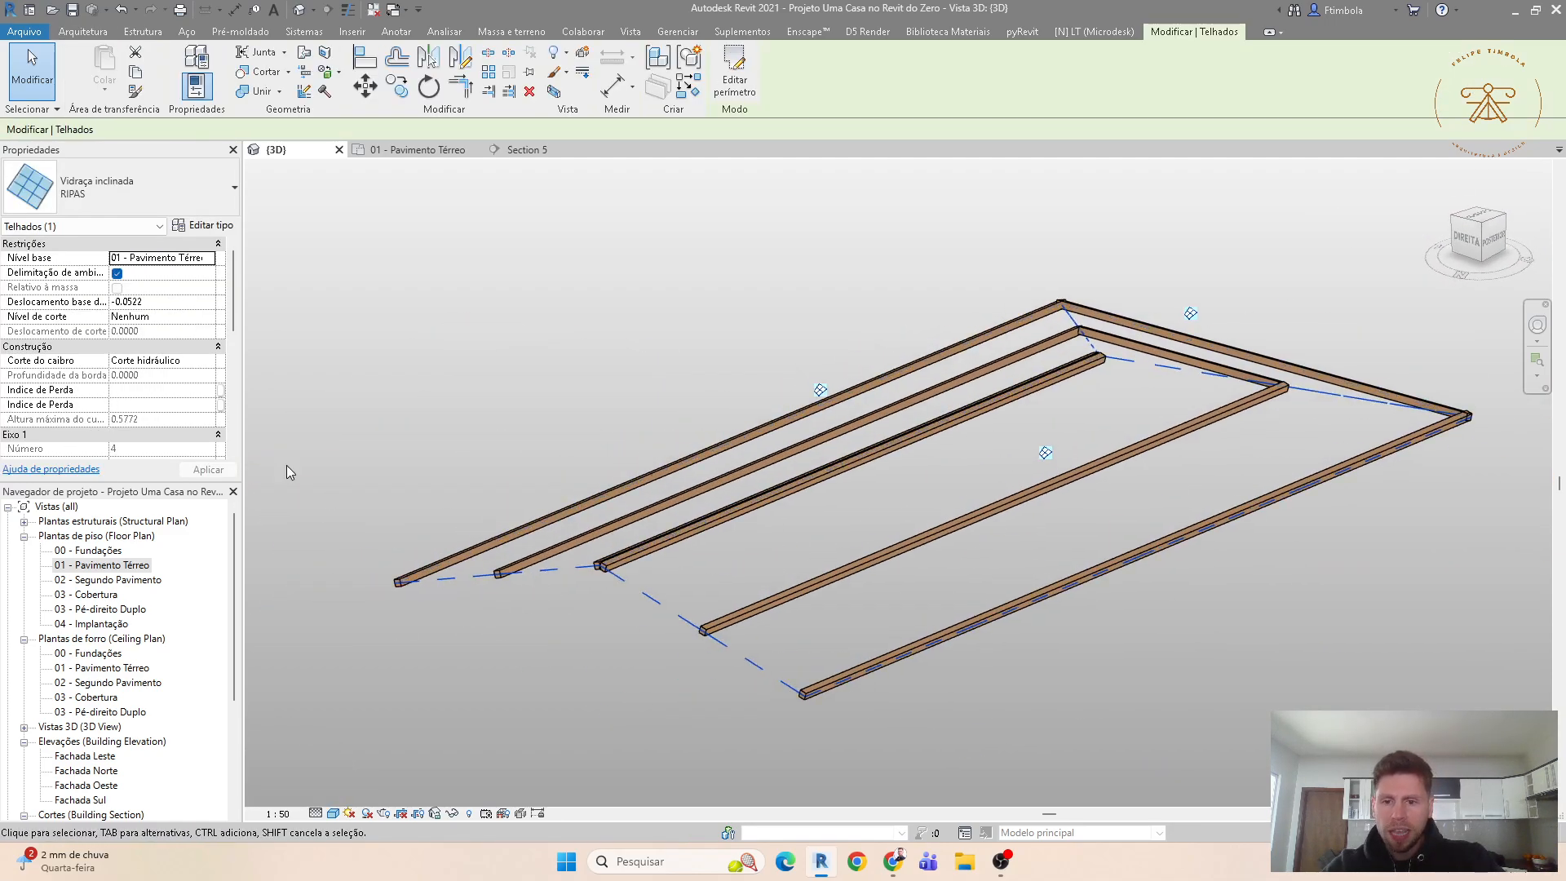
{"action": "left_click", "coordinate": [205, 226]}
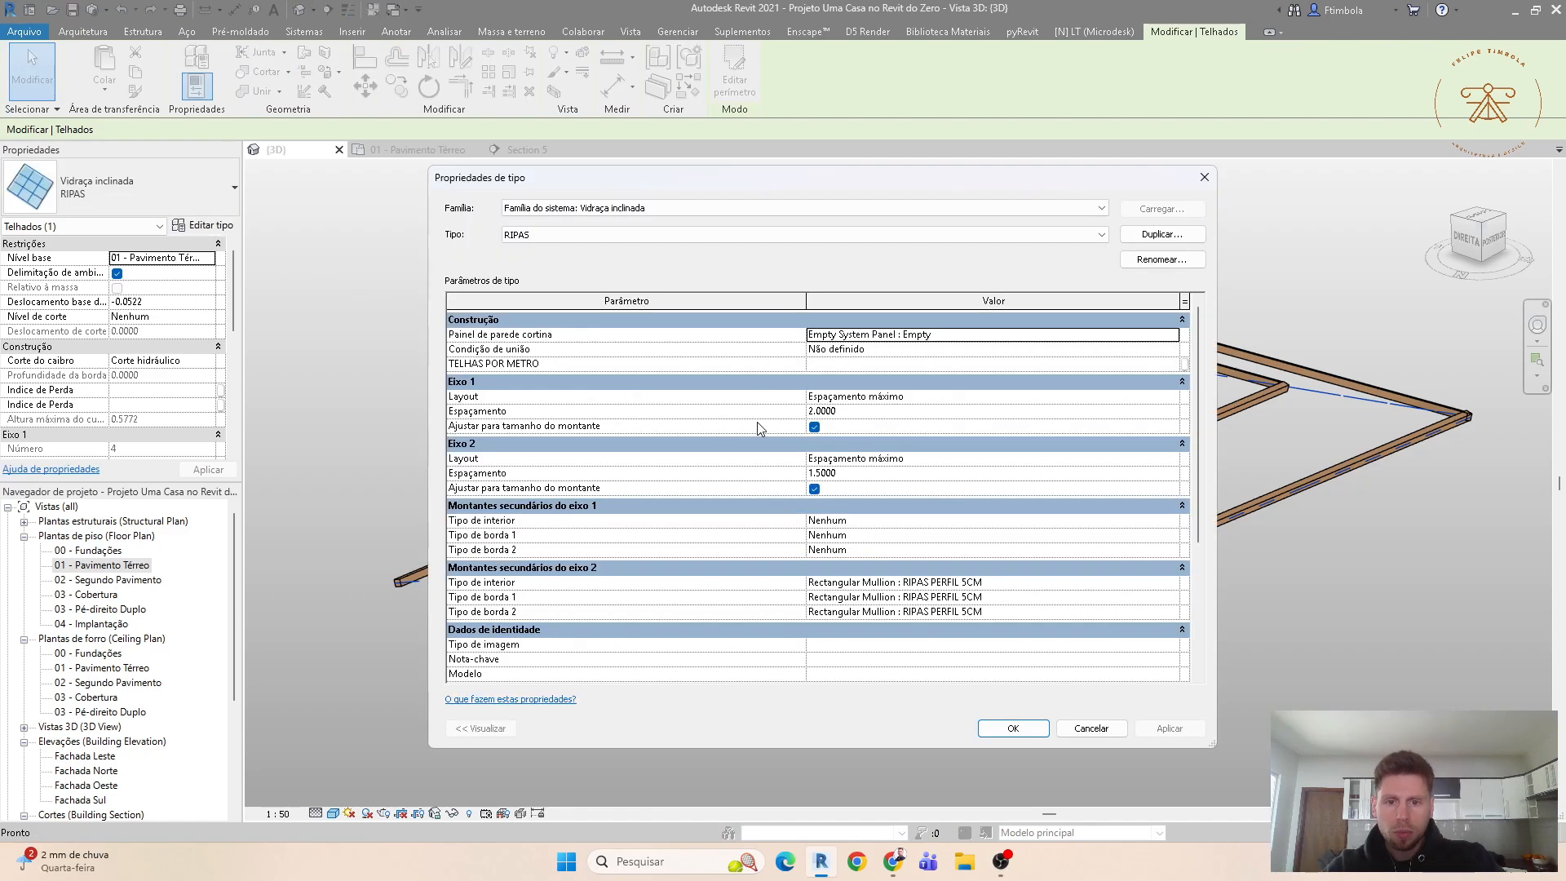
{"action": "left_click", "coordinate": [875, 475]}
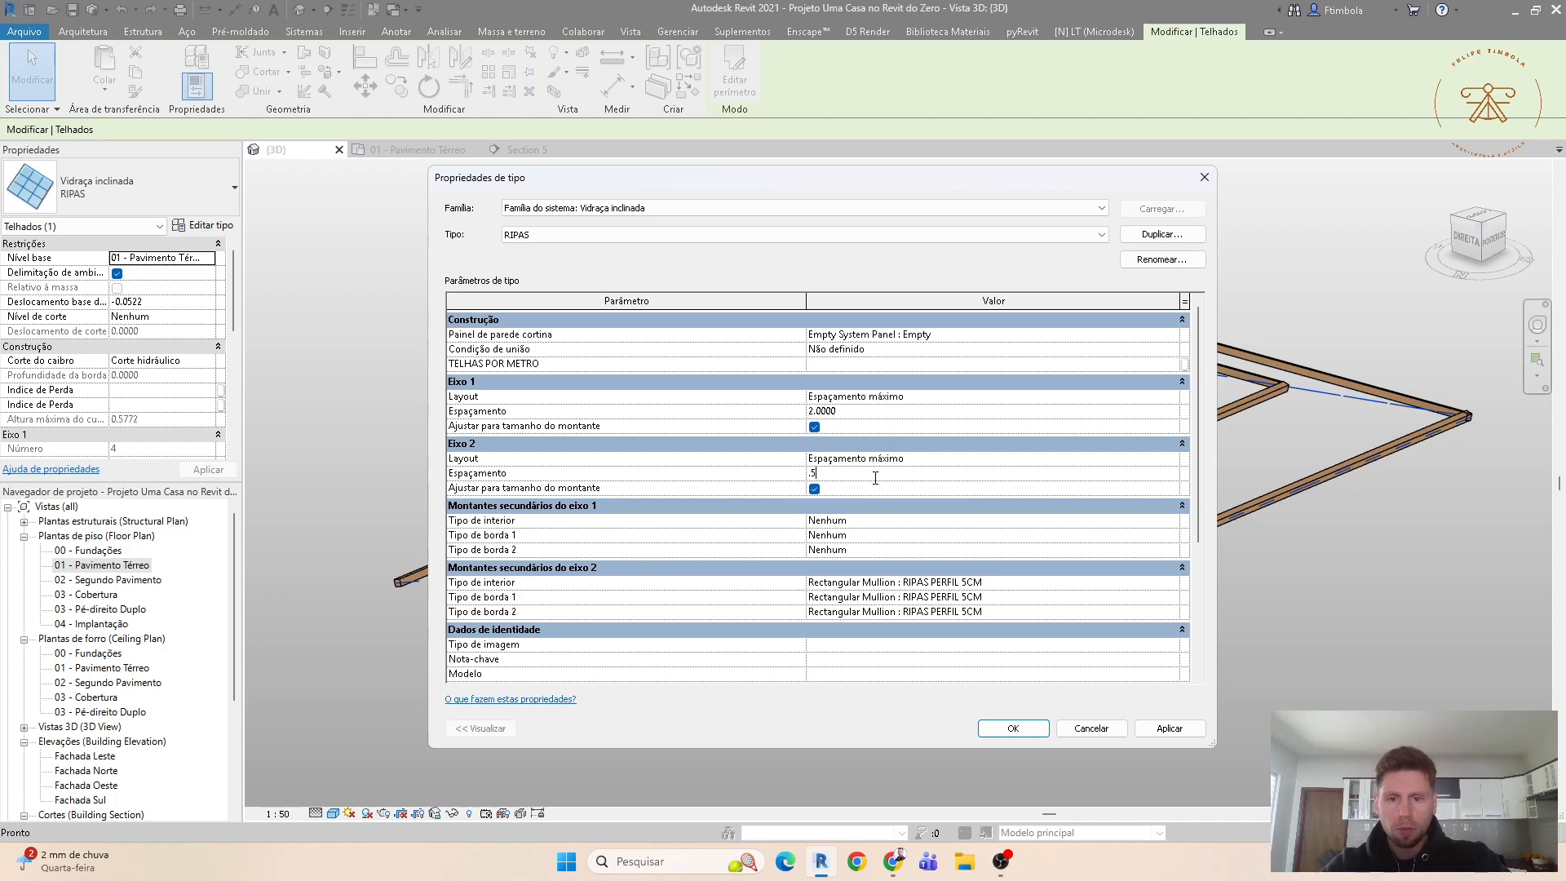
{"action": "left_click", "coordinate": [1014, 728]}
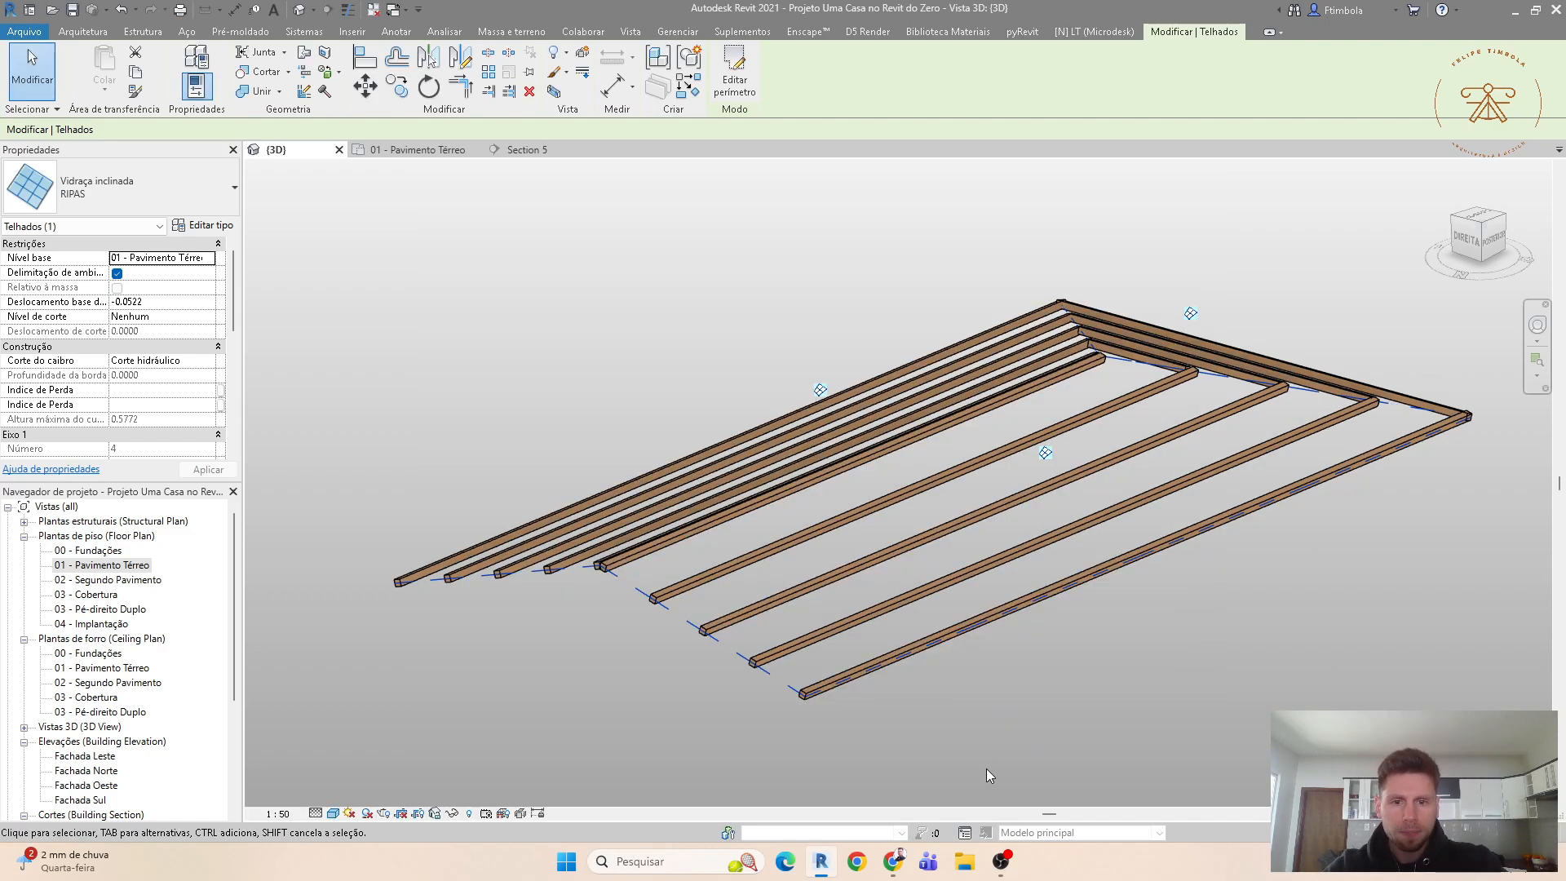
{"action": "left_click", "coordinate": [892, 751]}
Step: In Section 5, move the RIPAS roof vertically up so its battens meet the underside of the upper roof
{"action": "left_click", "coordinate": [523, 150]}
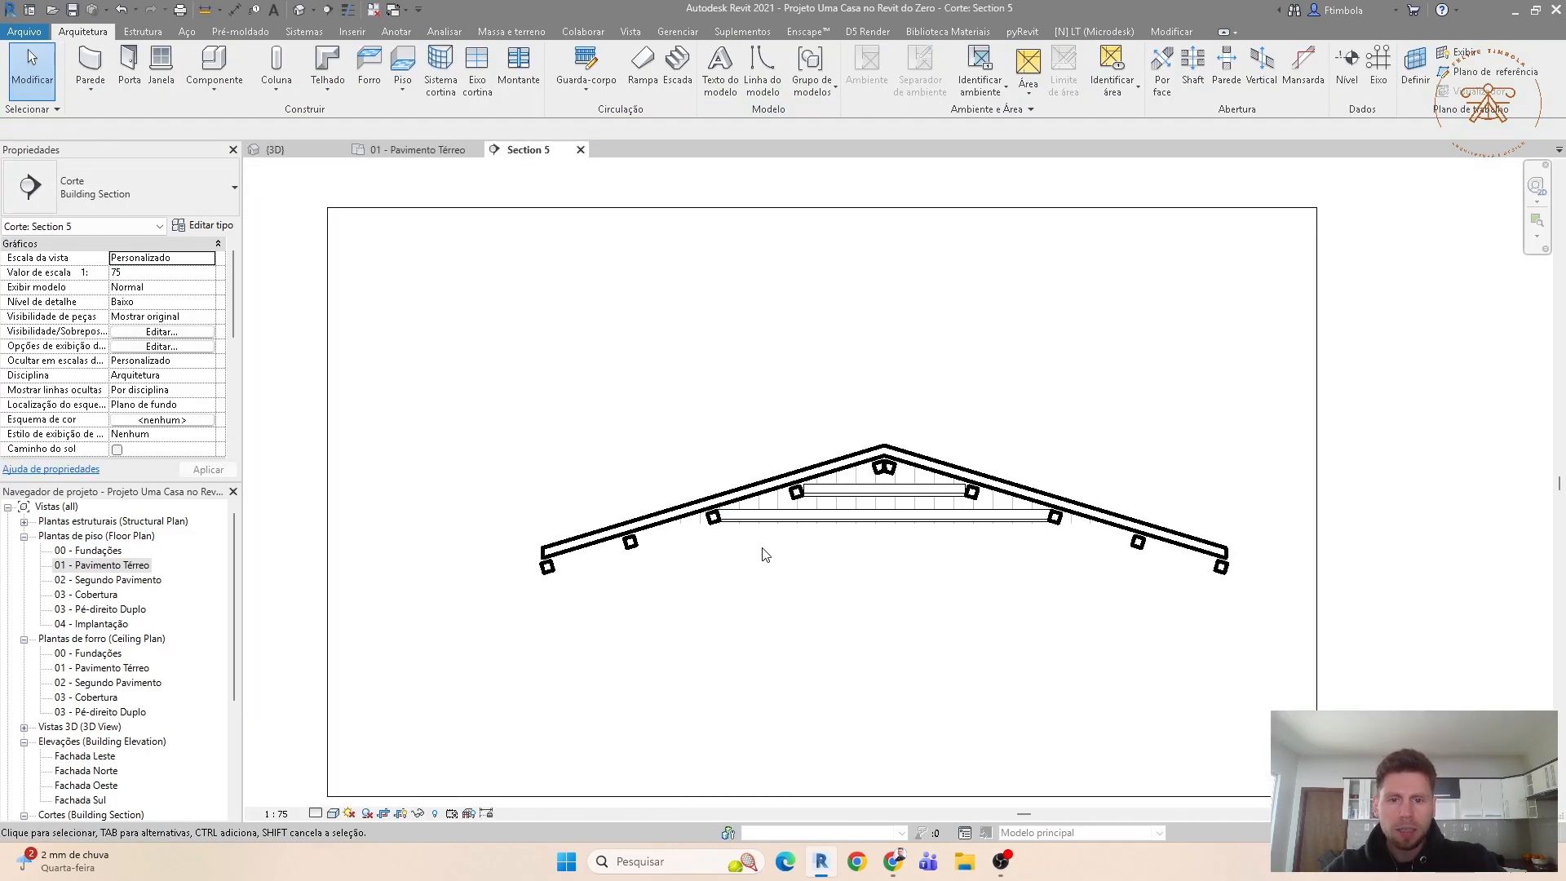
{"action": "left_click", "coordinate": [891, 448]}
{"action": "scroll", "coordinate": [891, 446], "scroll_direction": "up", "scroll_amount": 7}
{"action": "key", "text": "m"}
{"action": "key", "text": "v"}
{"action": "left_click", "coordinate": [872, 451]}
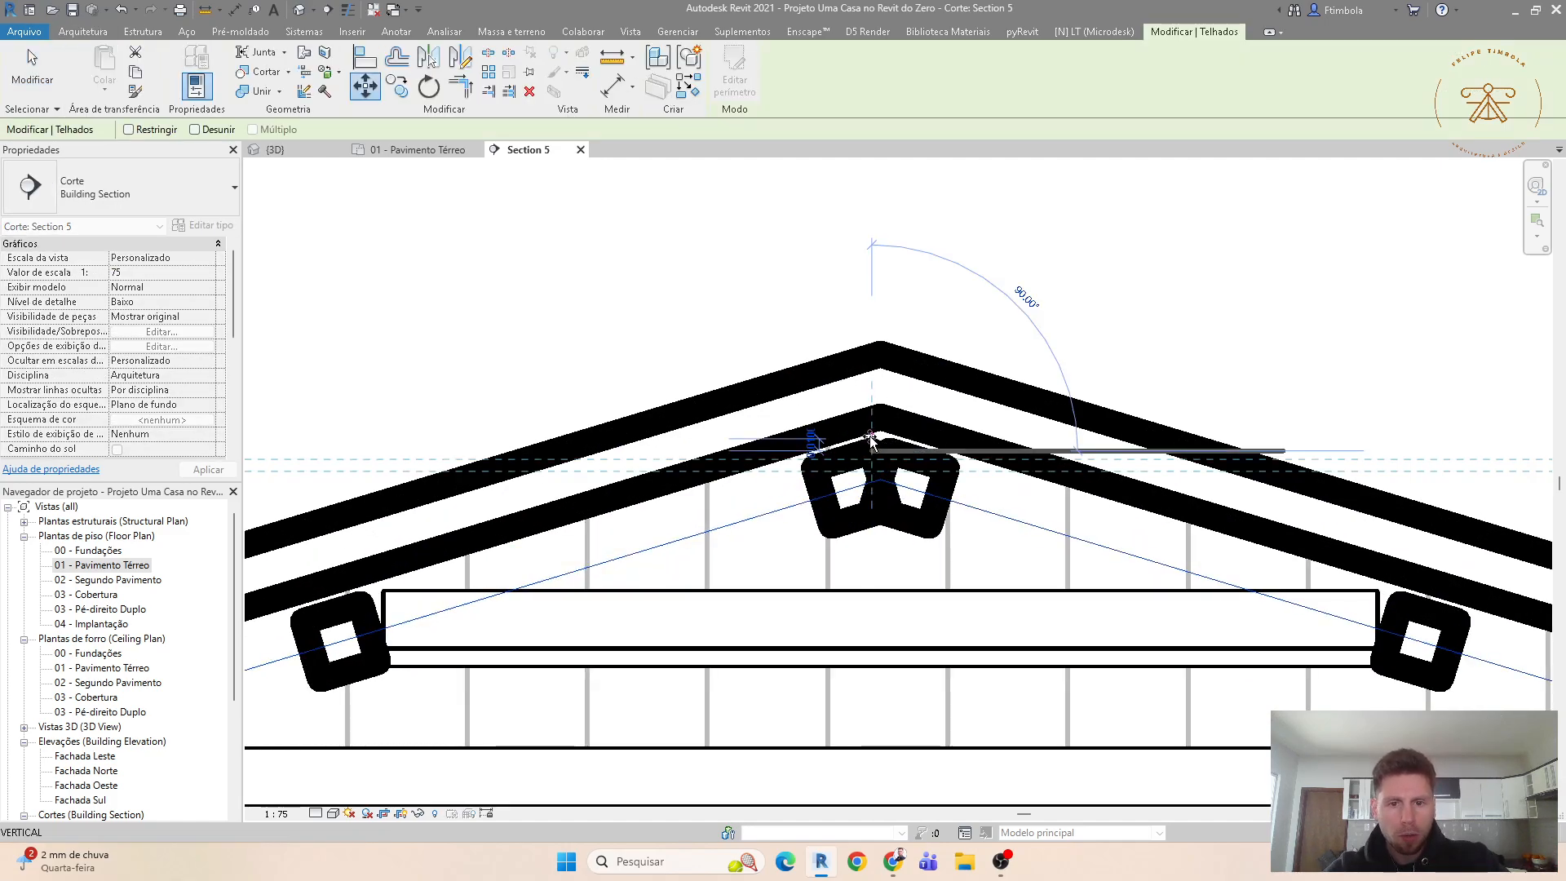
{"action": "left_click", "coordinate": [870, 419]}
{"action": "scroll", "coordinate": [824, 547], "scroll_direction": "down", "scroll_amount": 6}
{"action": "key", "text": "Escape"}
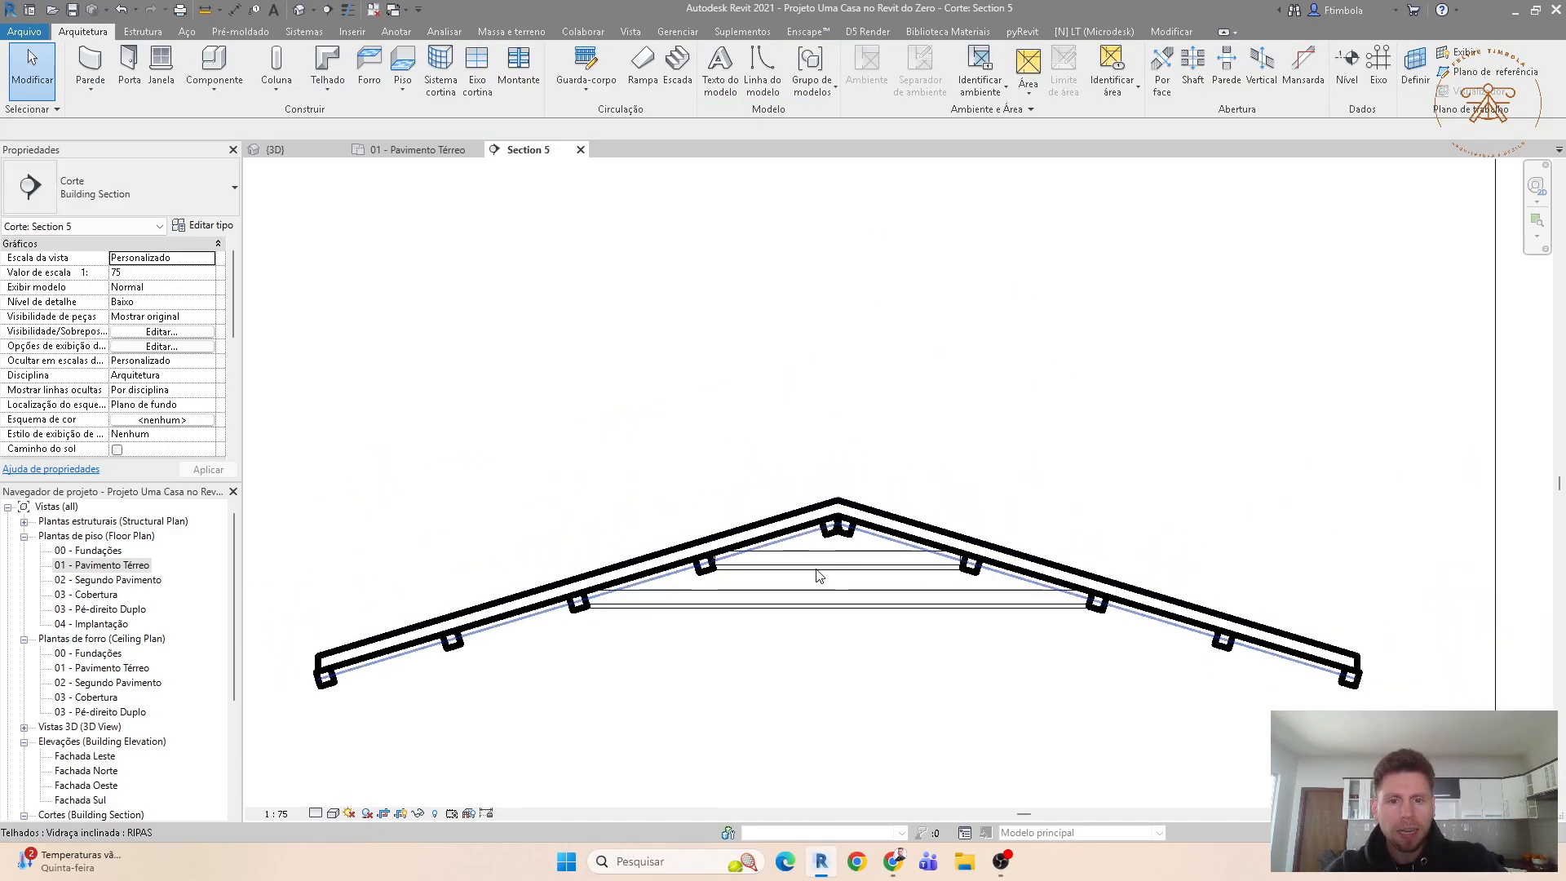
{"action": "scroll", "coordinate": [819, 576], "scroll_direction": "down", "scroll_amount": 1}
Step: In Section 5, copy the Telha Sanduíche - 10% roof vertically down so the copy sits beneath the battens
{"action": "left_click", "coordinate": [300, 9]}
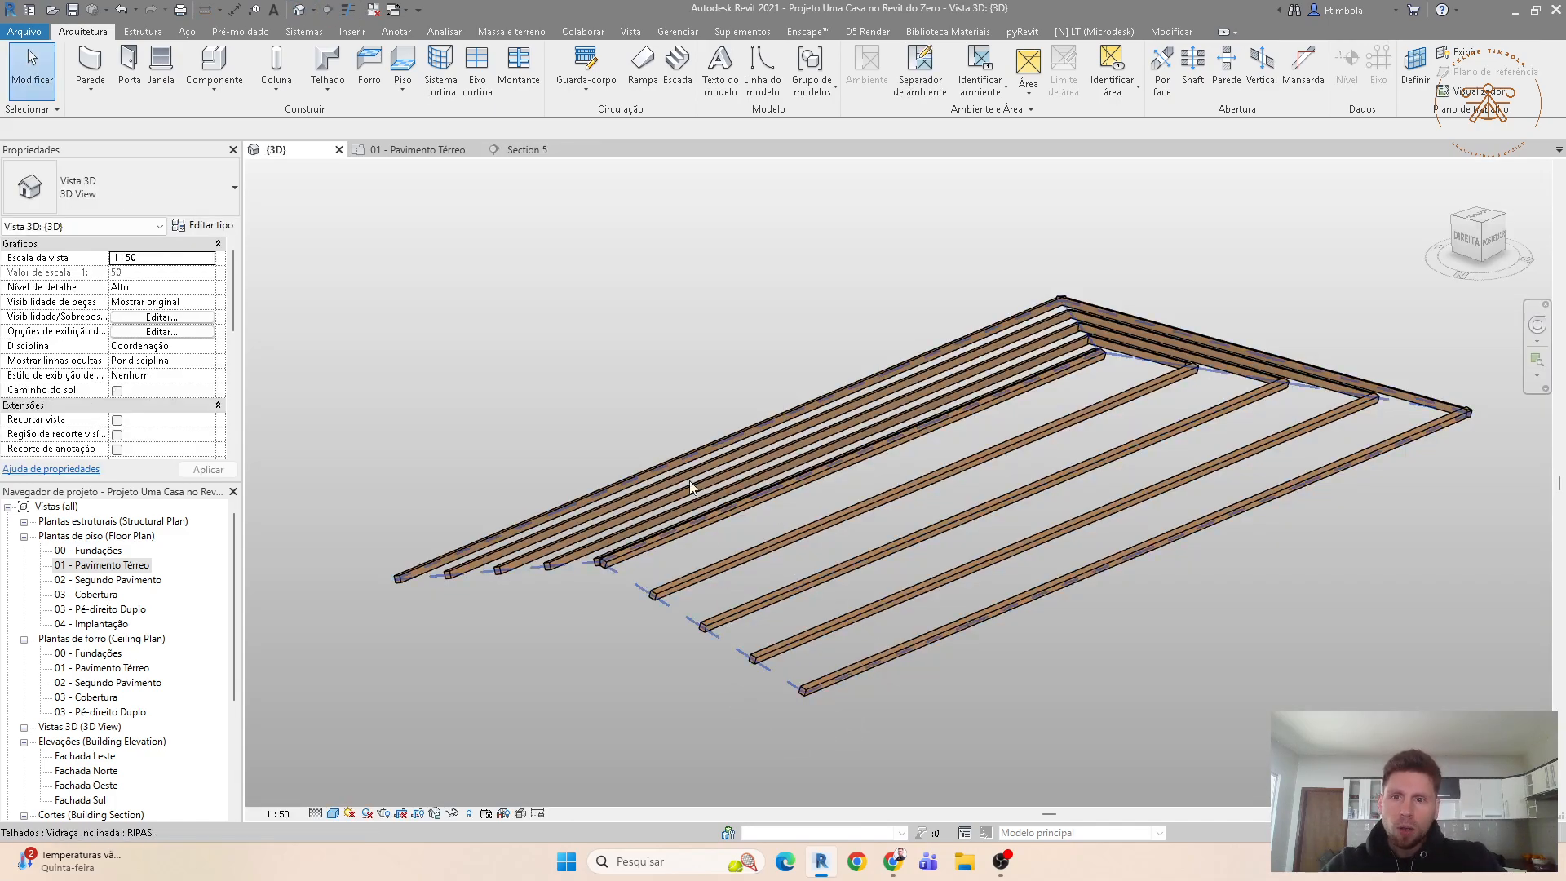
{"action": "left_click", "coordinate": [515, 151]}
{"action": "scroll", "coordinate": [837, 510], "scroll_direction": "up", "scroll_amount": 2}
{"action": "left_click", "coordinate": [838, 512]}
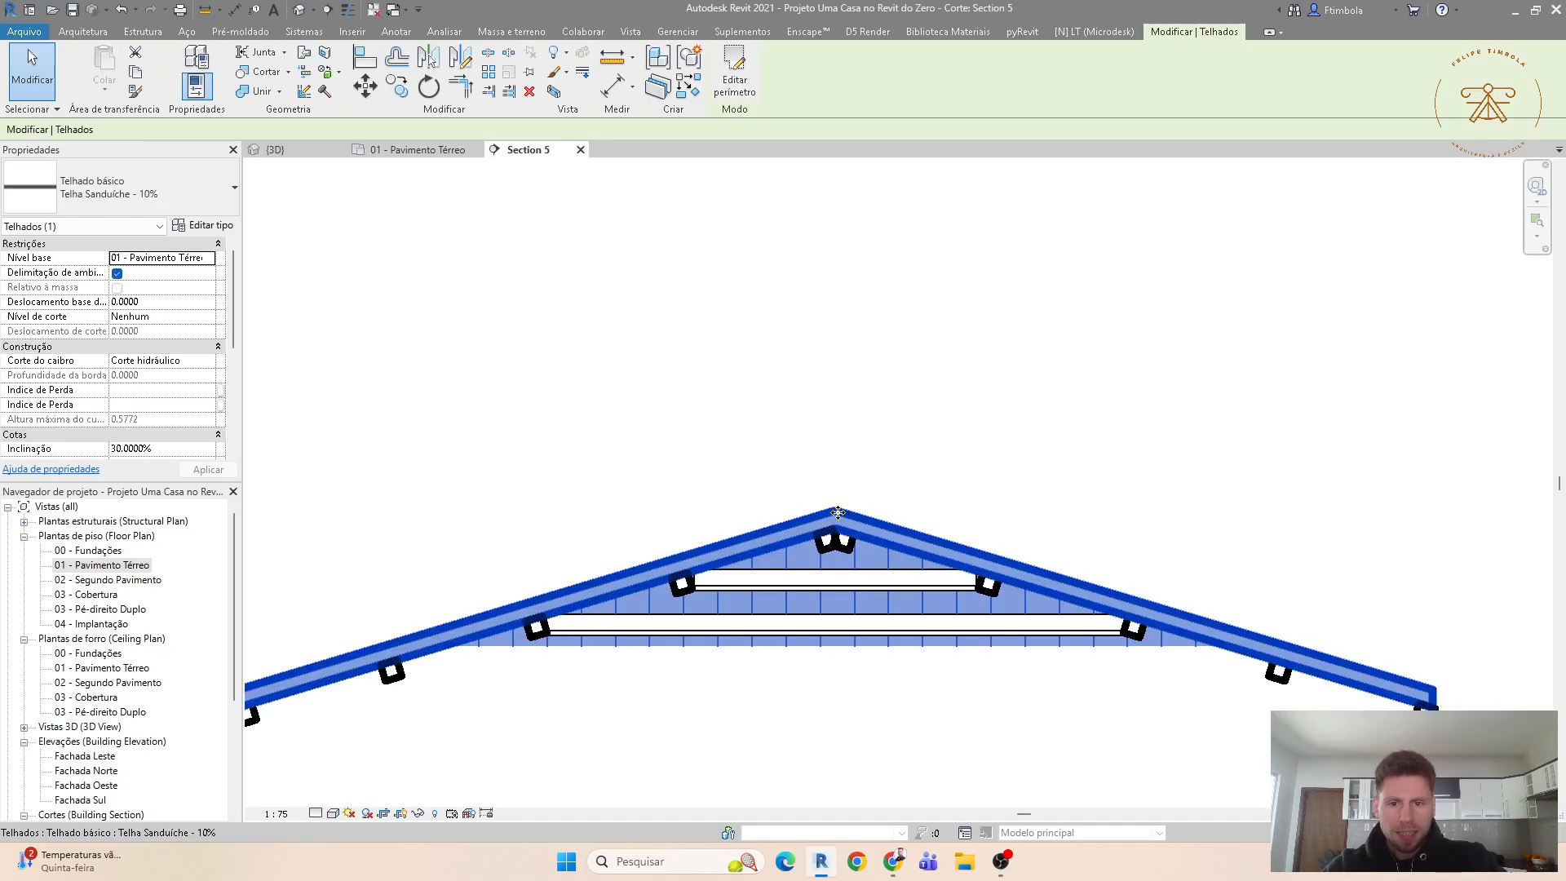
{"action": "key", "text": "c"}
{"action": "key", "text": "o"}
{"action": "scroll", "coordinate": [818, 515], "scroll_direction": "up", "scroll_amount": 2}
{"action": "left_click", "coordinate": [823, 509]}
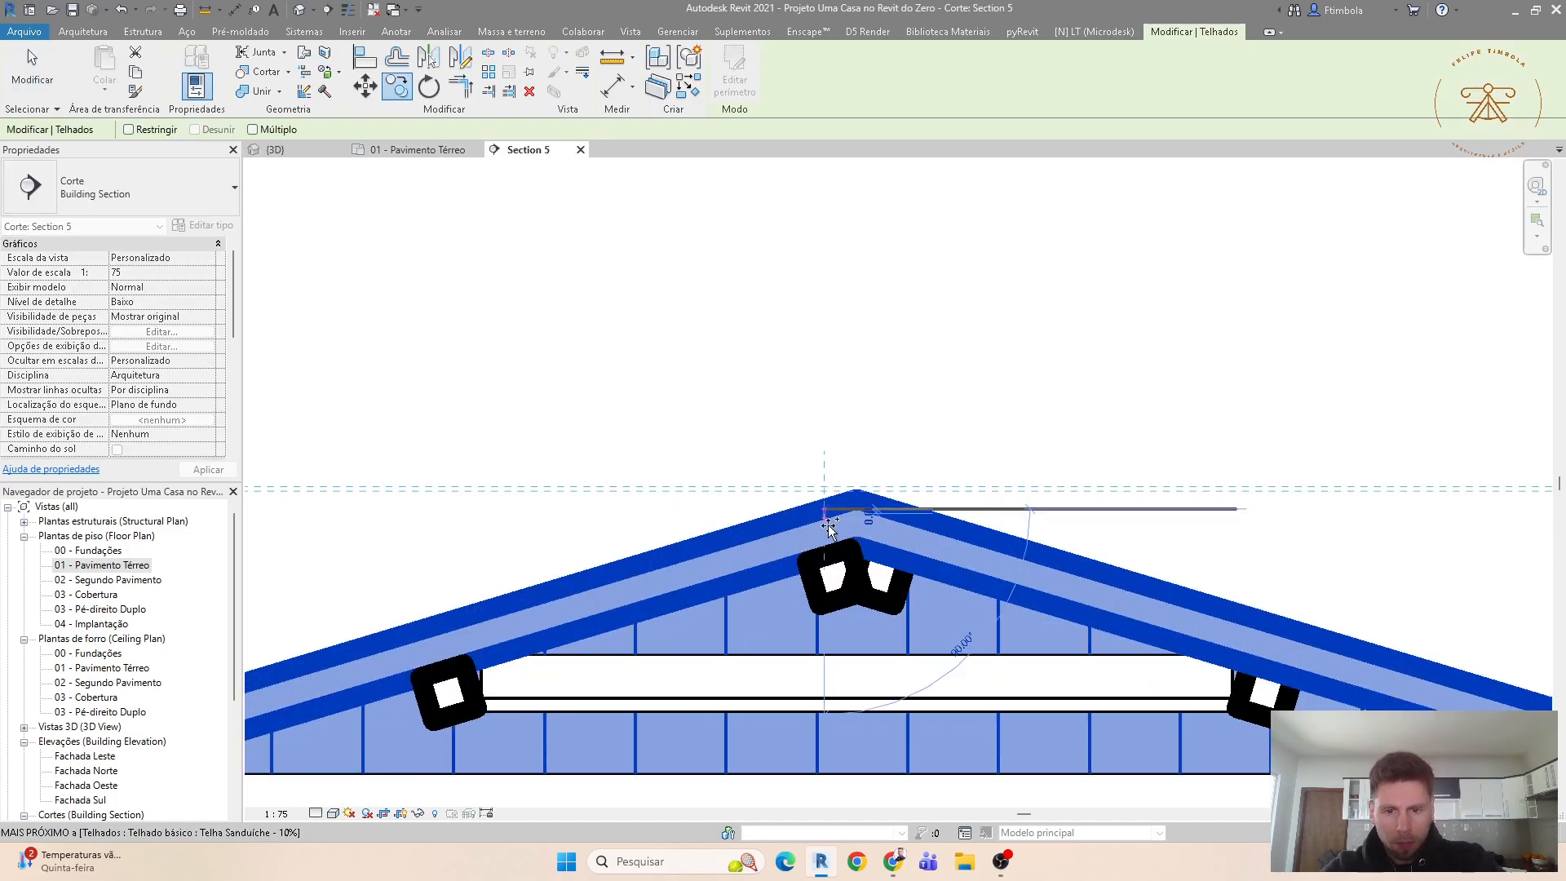
{"action": "left_click", "coordinate": [830, 604]}
{"action": "key", "text": "Escape"}
{"action": "scroll", "coordinate": [782, 522], "scroll_direction": "down", "scroll_amount": 2}
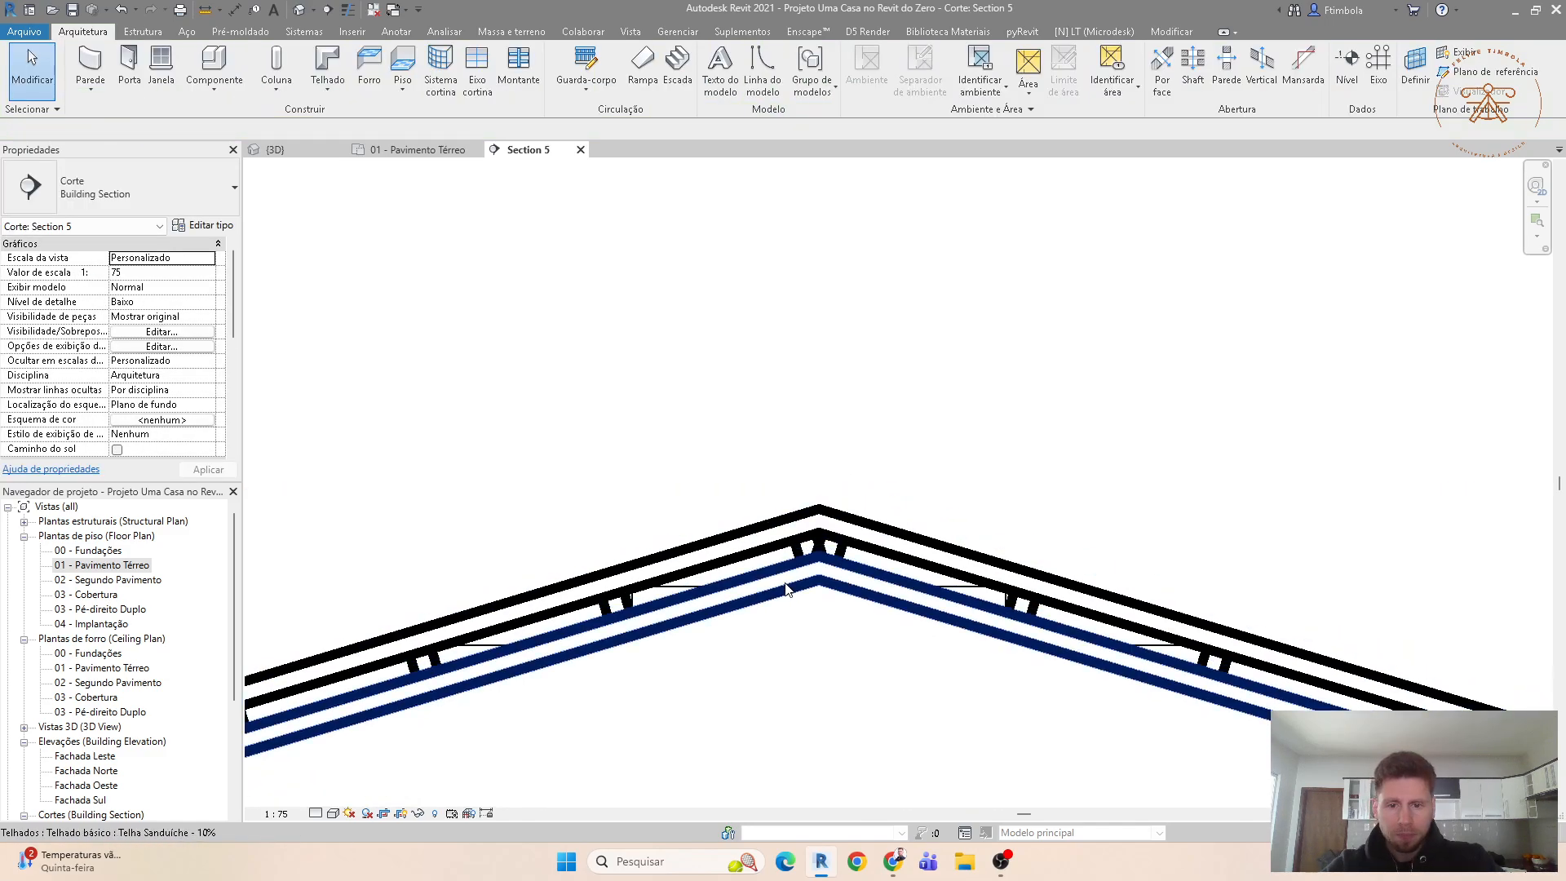
Step: Change the copied lower roof to the Vidraça Inclinada sloped glazing type and duplicate that type as TERÇAS
{"action": "left_click", "coordinate": [771, 591]}
{"action": "left_click", "coordinate": [159, 204]}
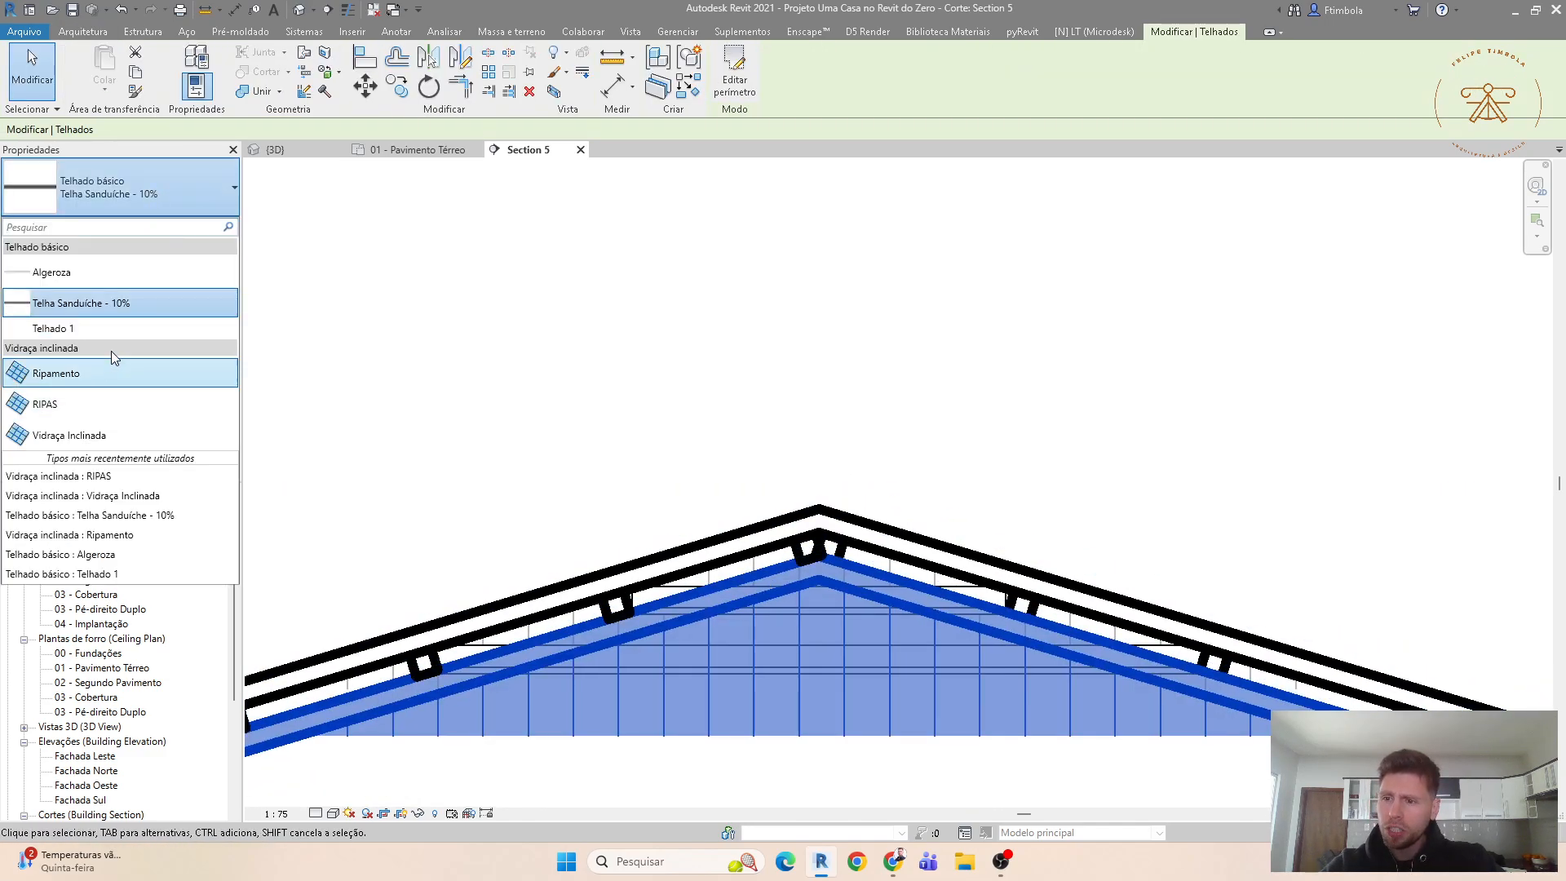
{"action": "left_click", "coordinate": [111, 351]}
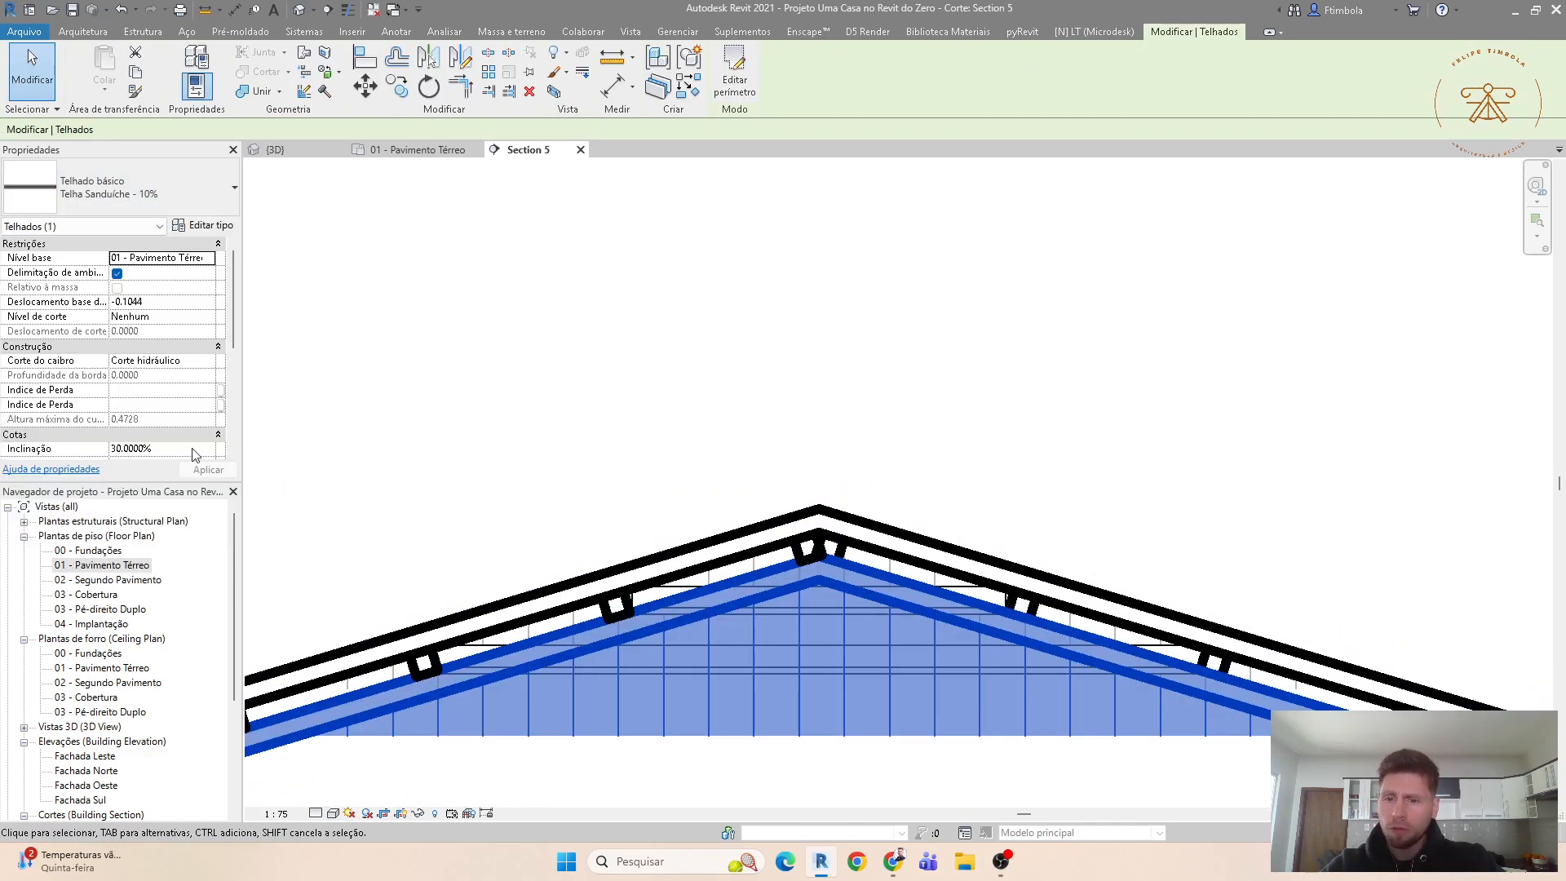
{"action": "left_click", "coordinate": [225, 229]}
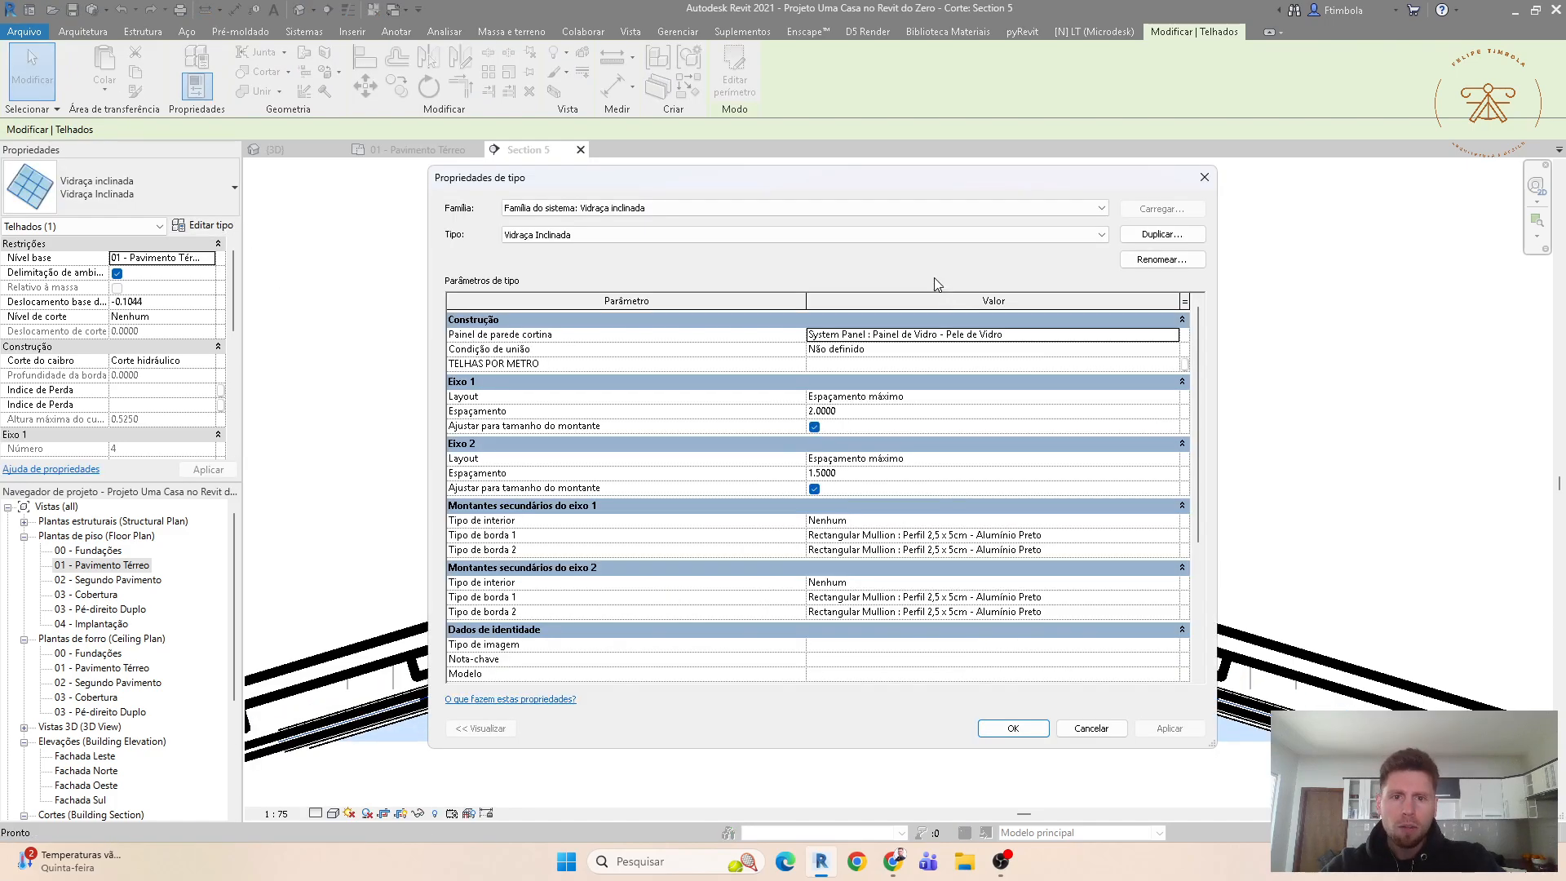
{"action": "left_click", "coordinate": [1158, 261]}
{"action": "key", "text": "Escape"}
{"action": "left_click", "coordinate": [1162, 235]}
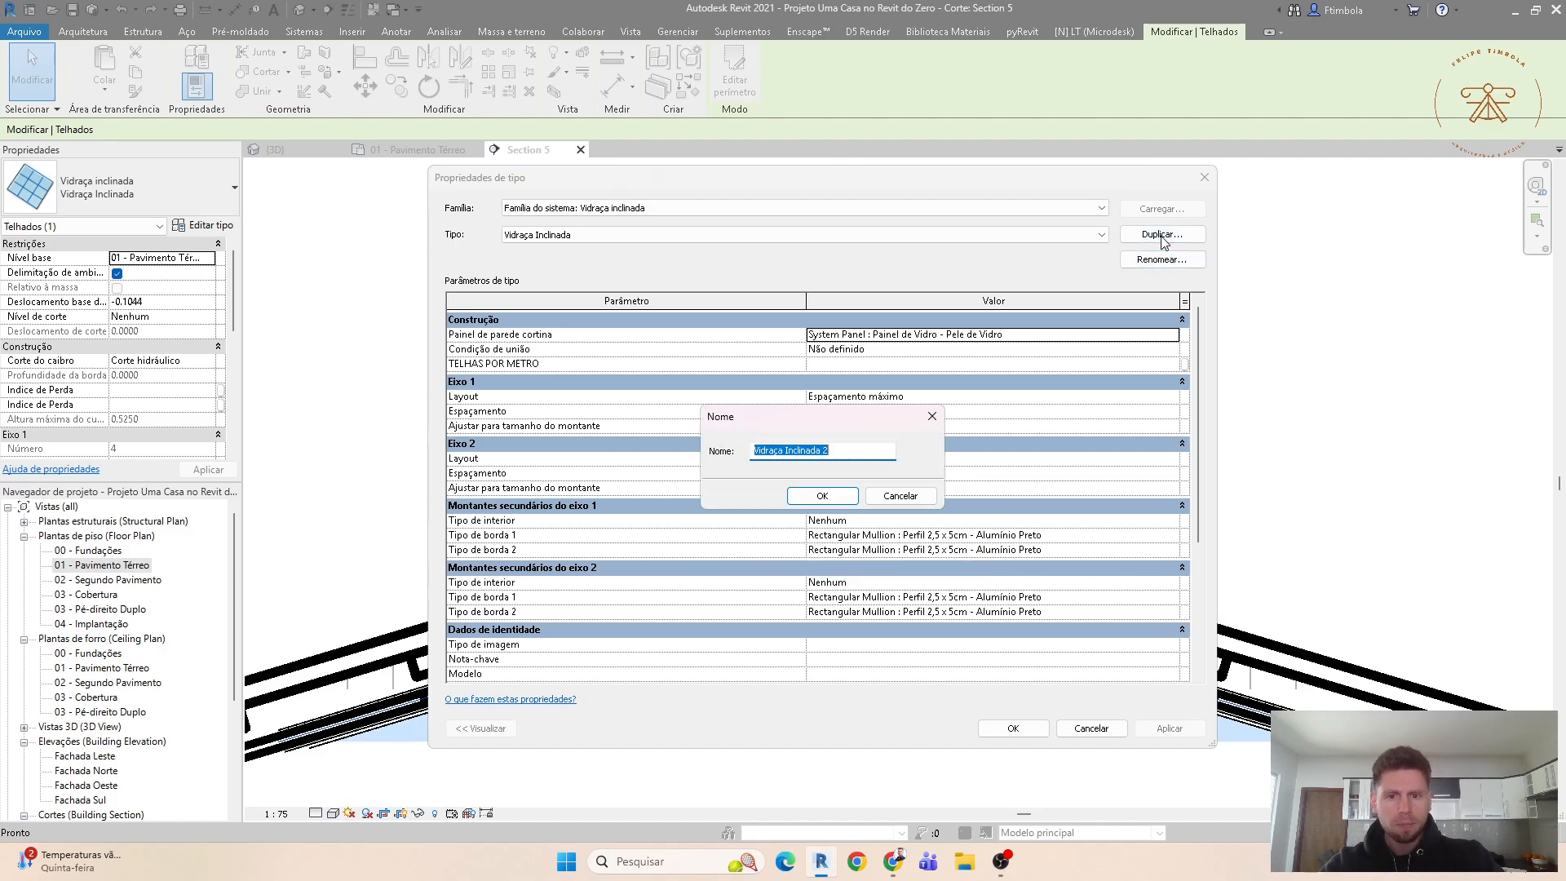
{"action": "type", "text": "TERÇAS"}
{"action": "key", "text": "Return"}
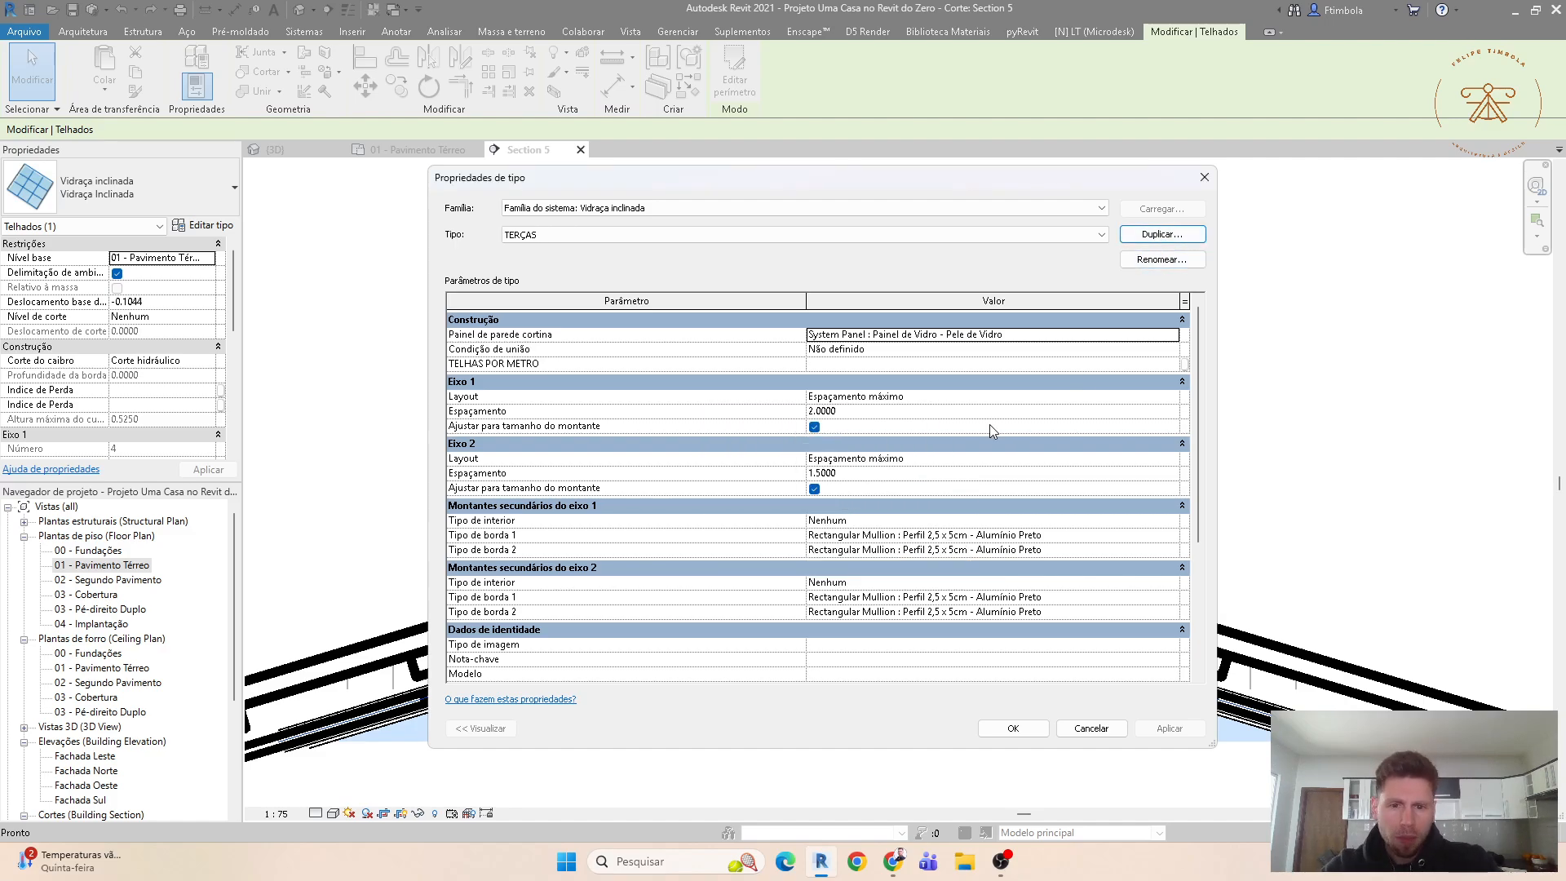
Step: In the TERÇAS roof type, set the axis 2 layout and both axis 2 border mullions to Nenhum
{"action": "left_click", "coordinate": [1172, 458]}
{"action": "left_click", "coordinate": [975, 473]}
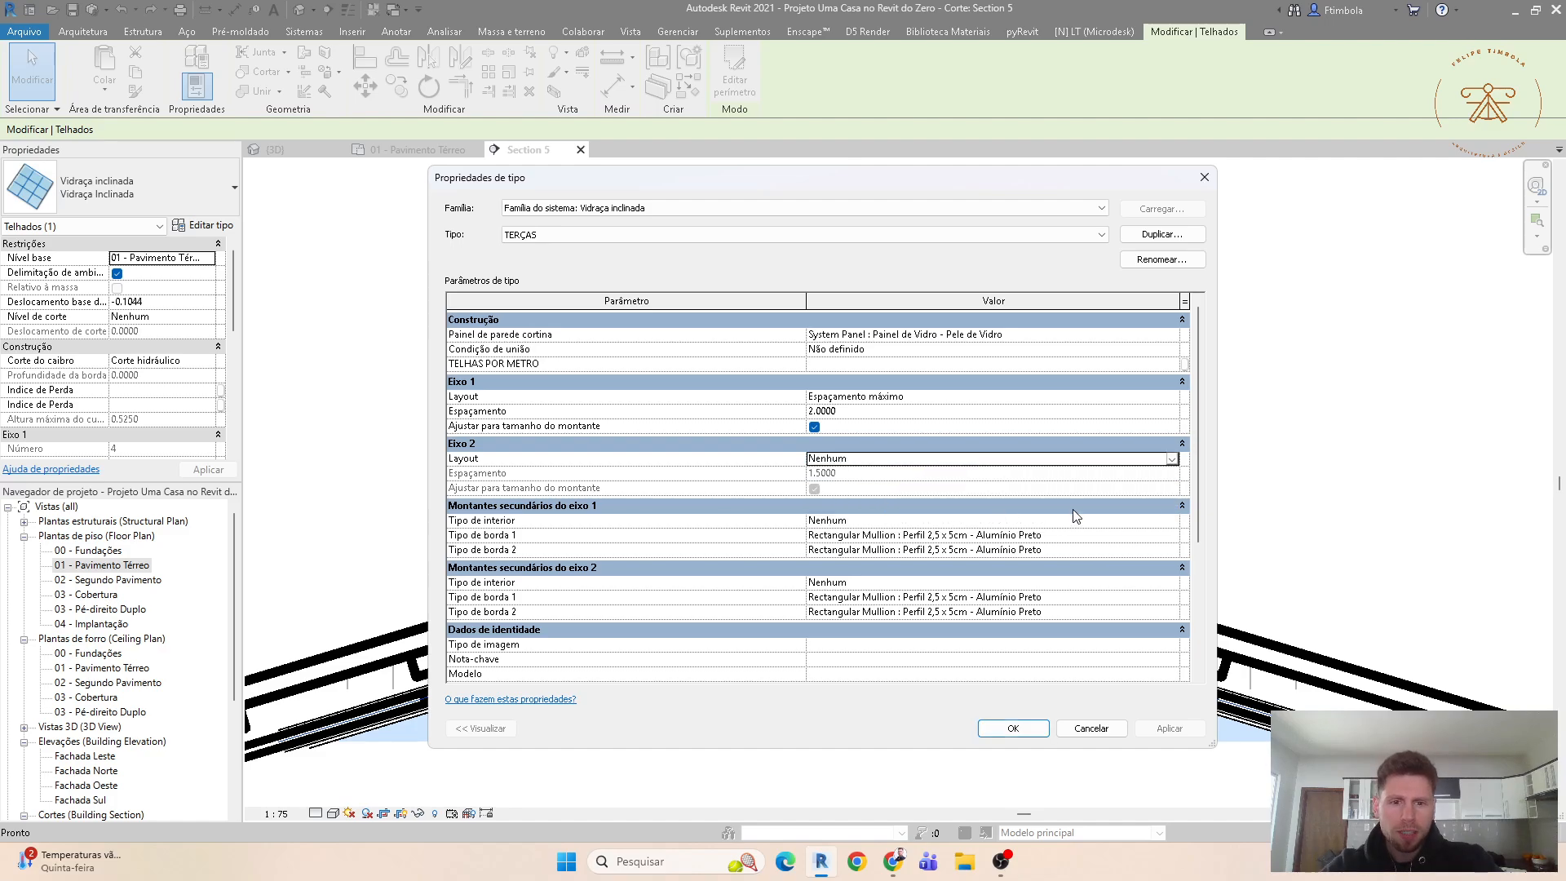
{"action": "left_click", "coordinate": [1171, 596]}
{"action": "left_click", "coordinate": [1171, 597]}
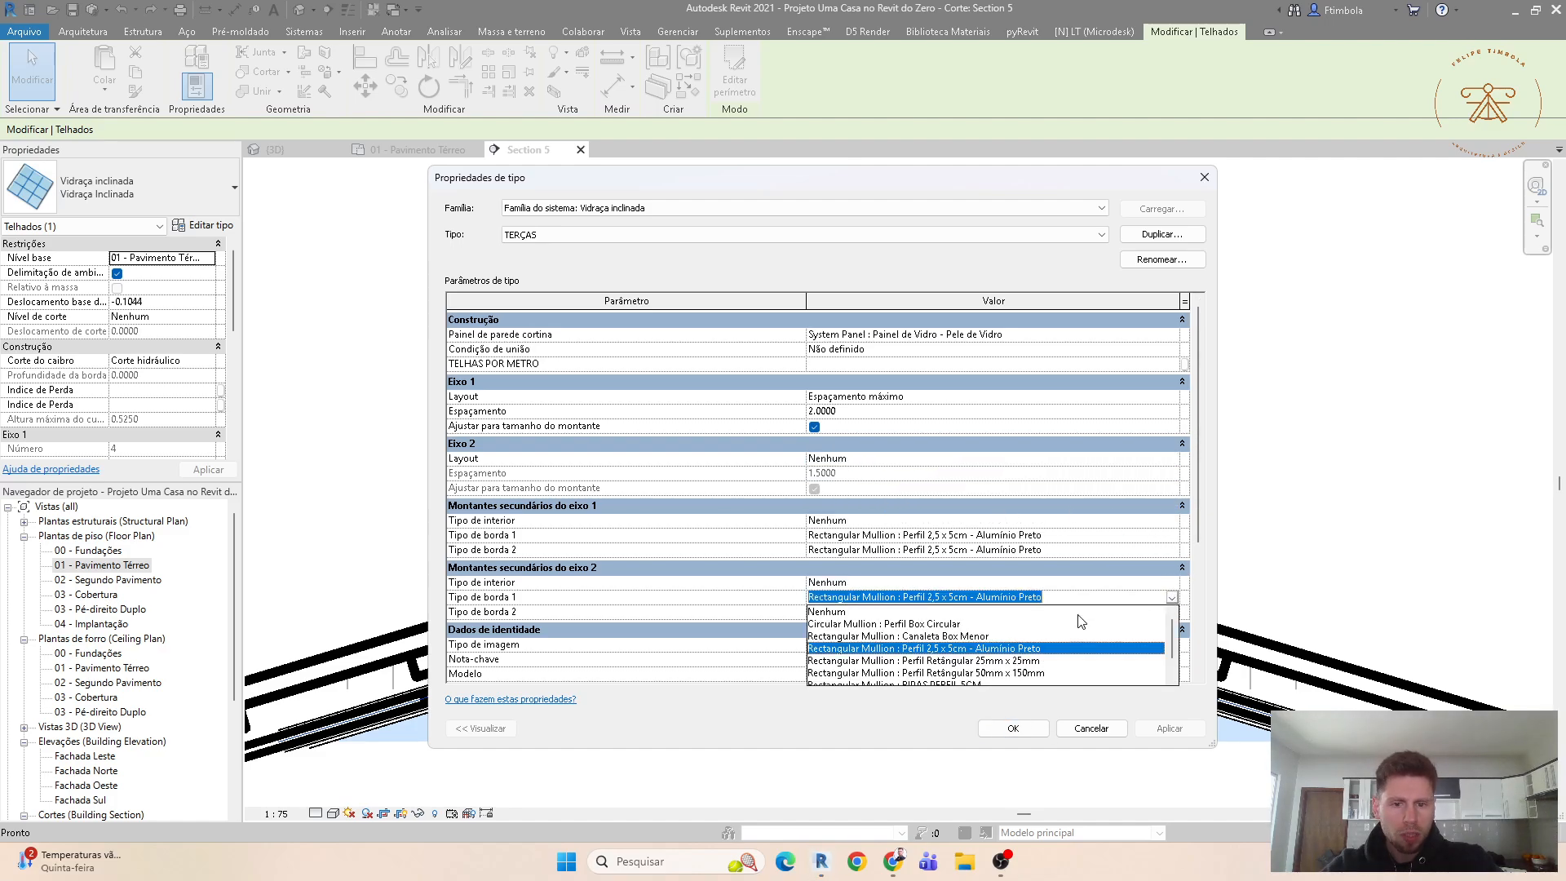
{"action": "left_click", "coordinate": [965, 624]}
{"action": "left_click", "coordinate": [1172, 598]}
{"action": "left_click", "coordinate": [1030, 612]}
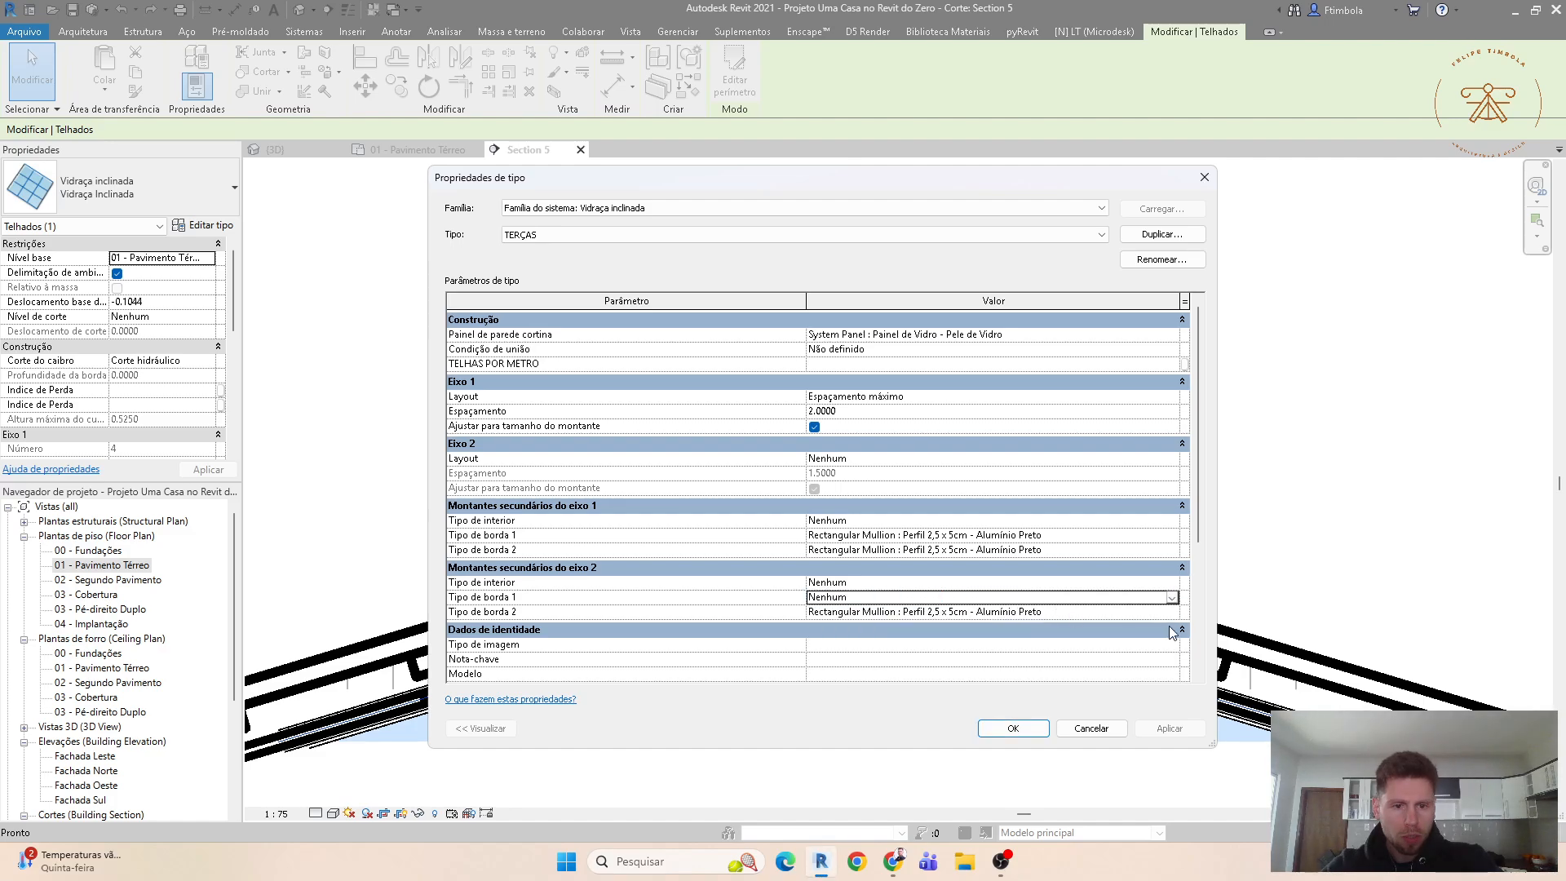
{"action": "left_click", "coordinate": [1175, 614]}
{"action": "left_click", "coordinate": [1172, 612]}
{"action": "left_click", "coordinate": [995, 625]}
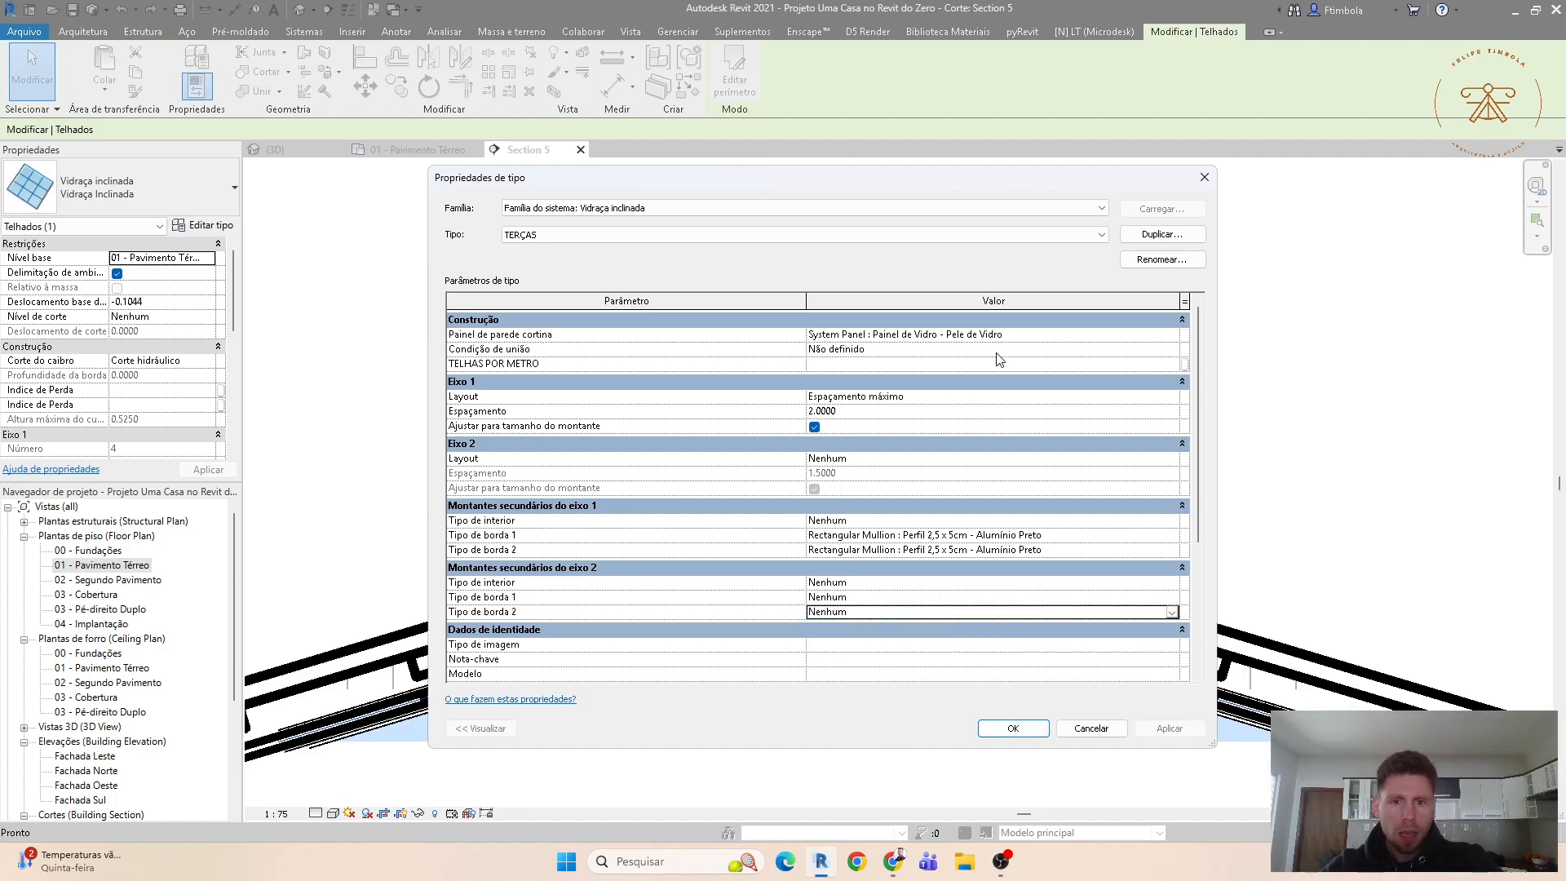
Step: Set the TERÇAS curtain panel to Empty System Panel : Empty, apply the type changes and delete the unassociated grid lines
{"action": "left_click", "coordinate": [1176, 336]}
{"action": "left_click", "coordinate": [1172, 334]}
{"action": "left_click", "coordinate": [931, 361]}
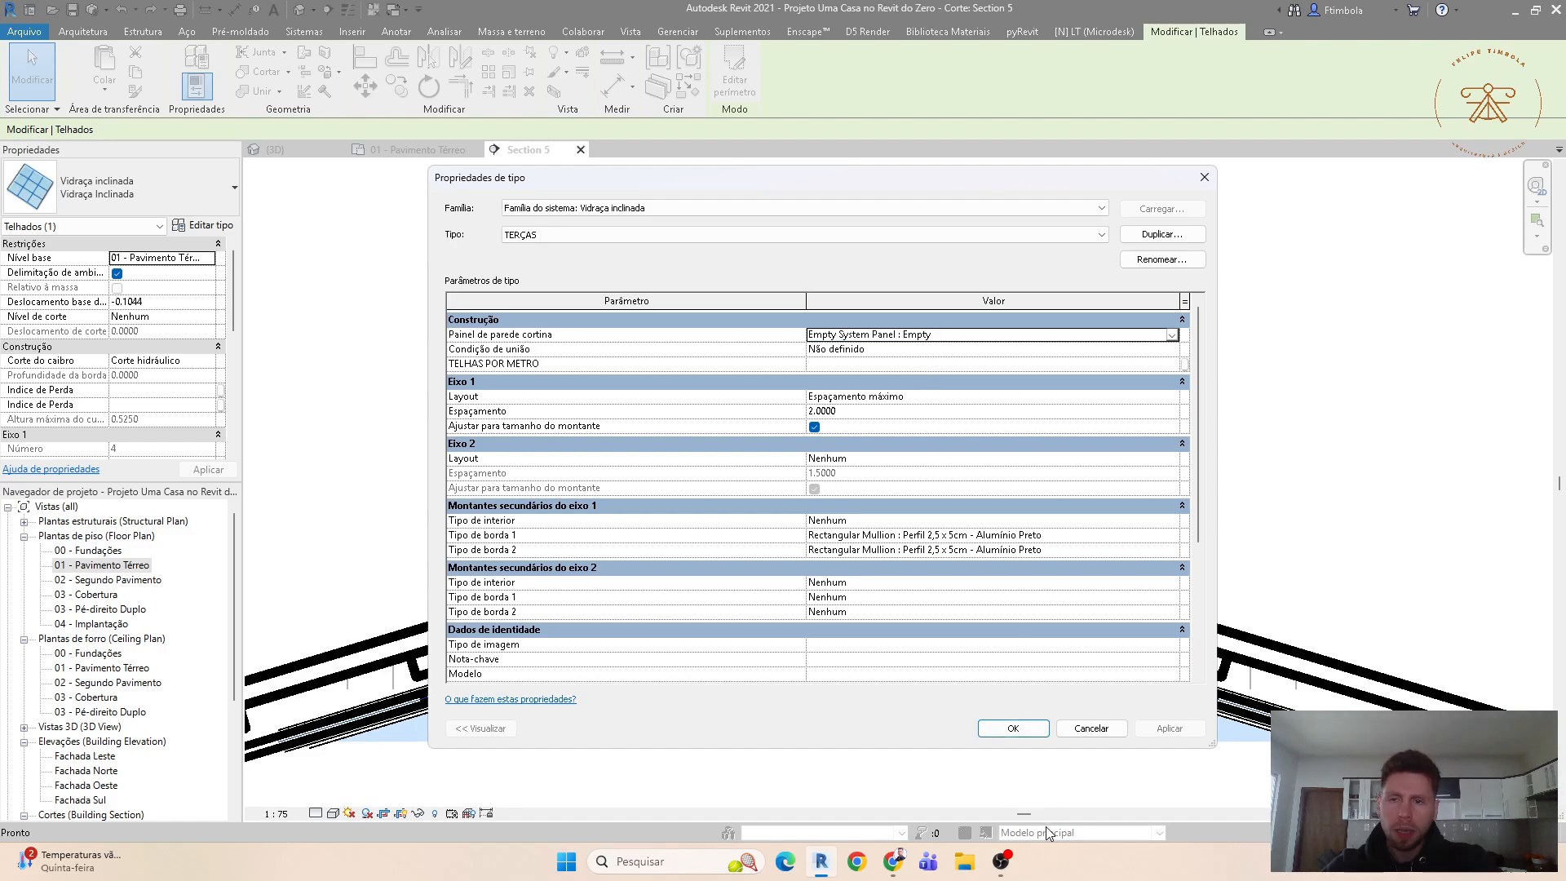
{"action": "left_click", "coordinate": [1013, 729]}
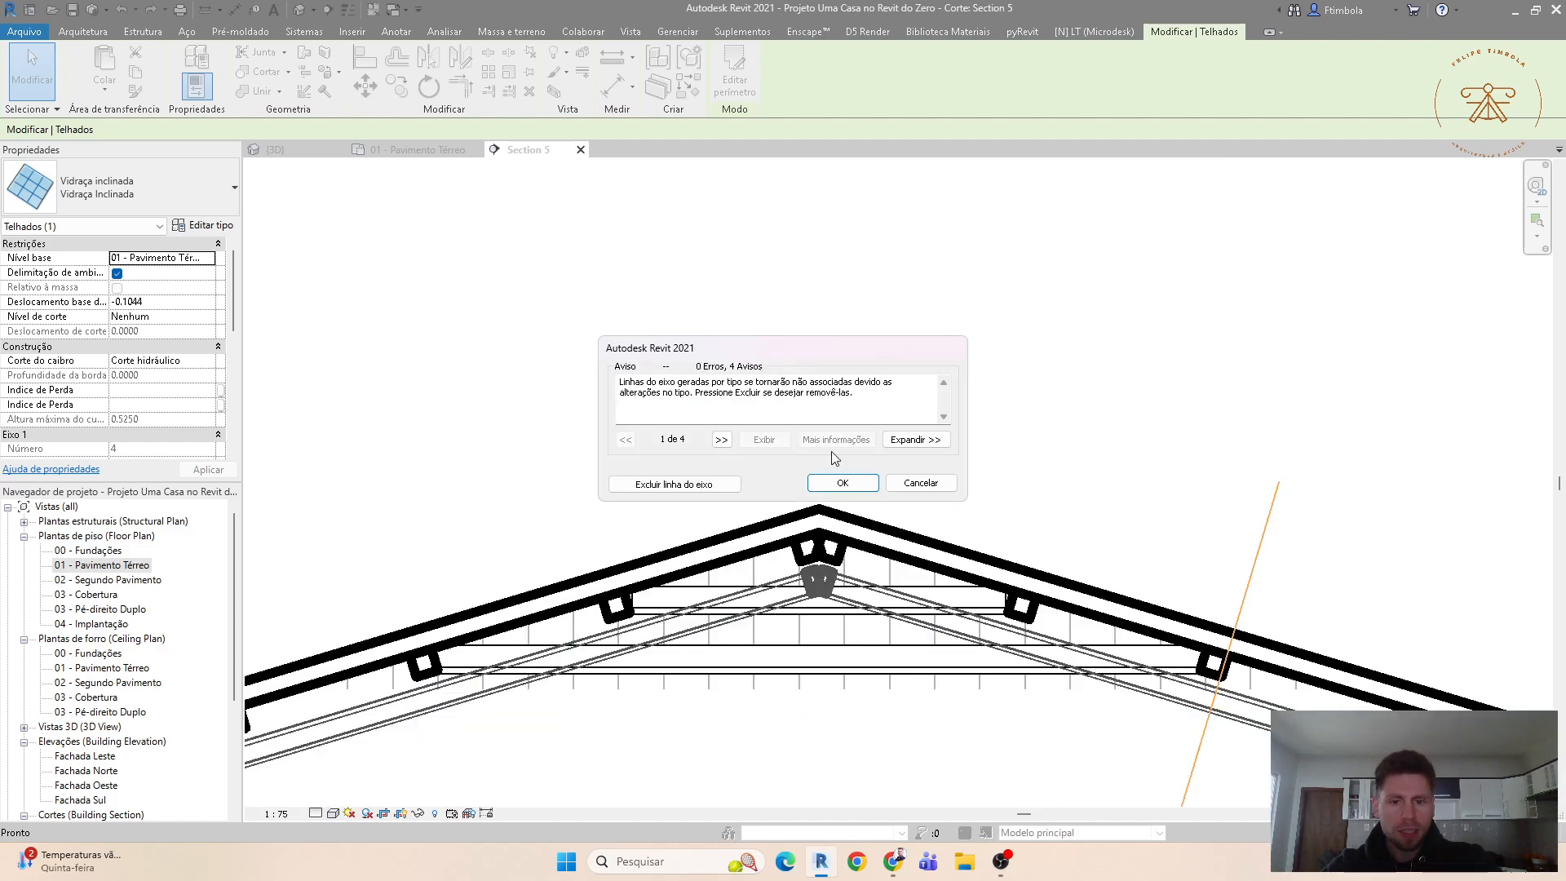
{"action": "left_click", "coordinate": [692, 481]}
Step: In the 3D view, select a sloping black edge mullion beneath the battens and duplicate its type as TERÇAS
{"action": "left_click", "coordinate": [300, 9]}
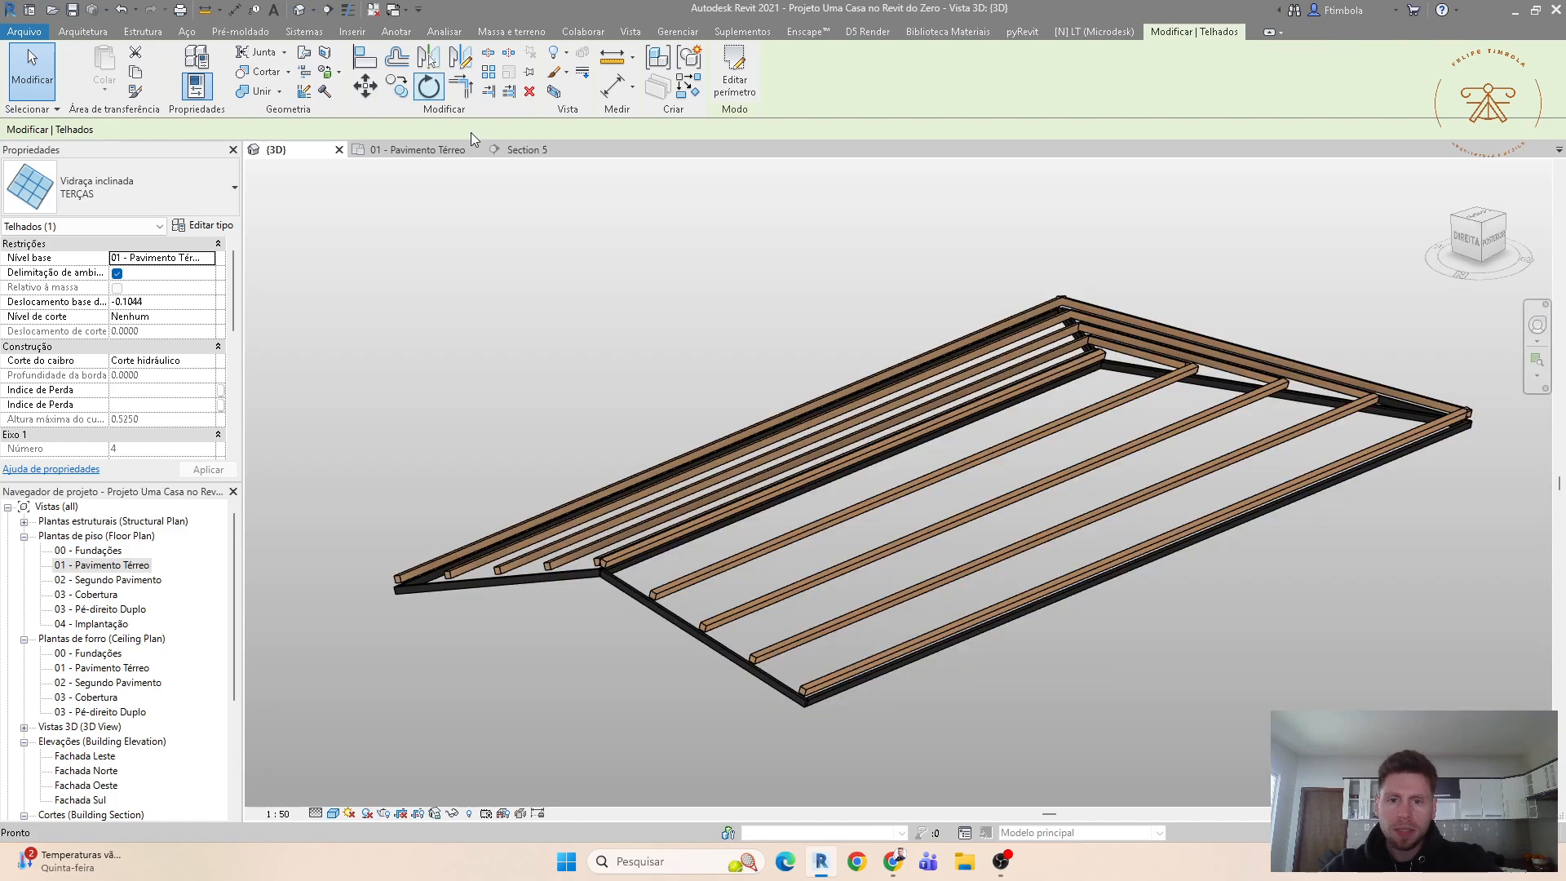
{"action": "scroll", "coordinate": [628, 576], "scroll_direction": "up", "scroll_amount": 3}
{"action": "left_click", "coordinate": [629, 576]}
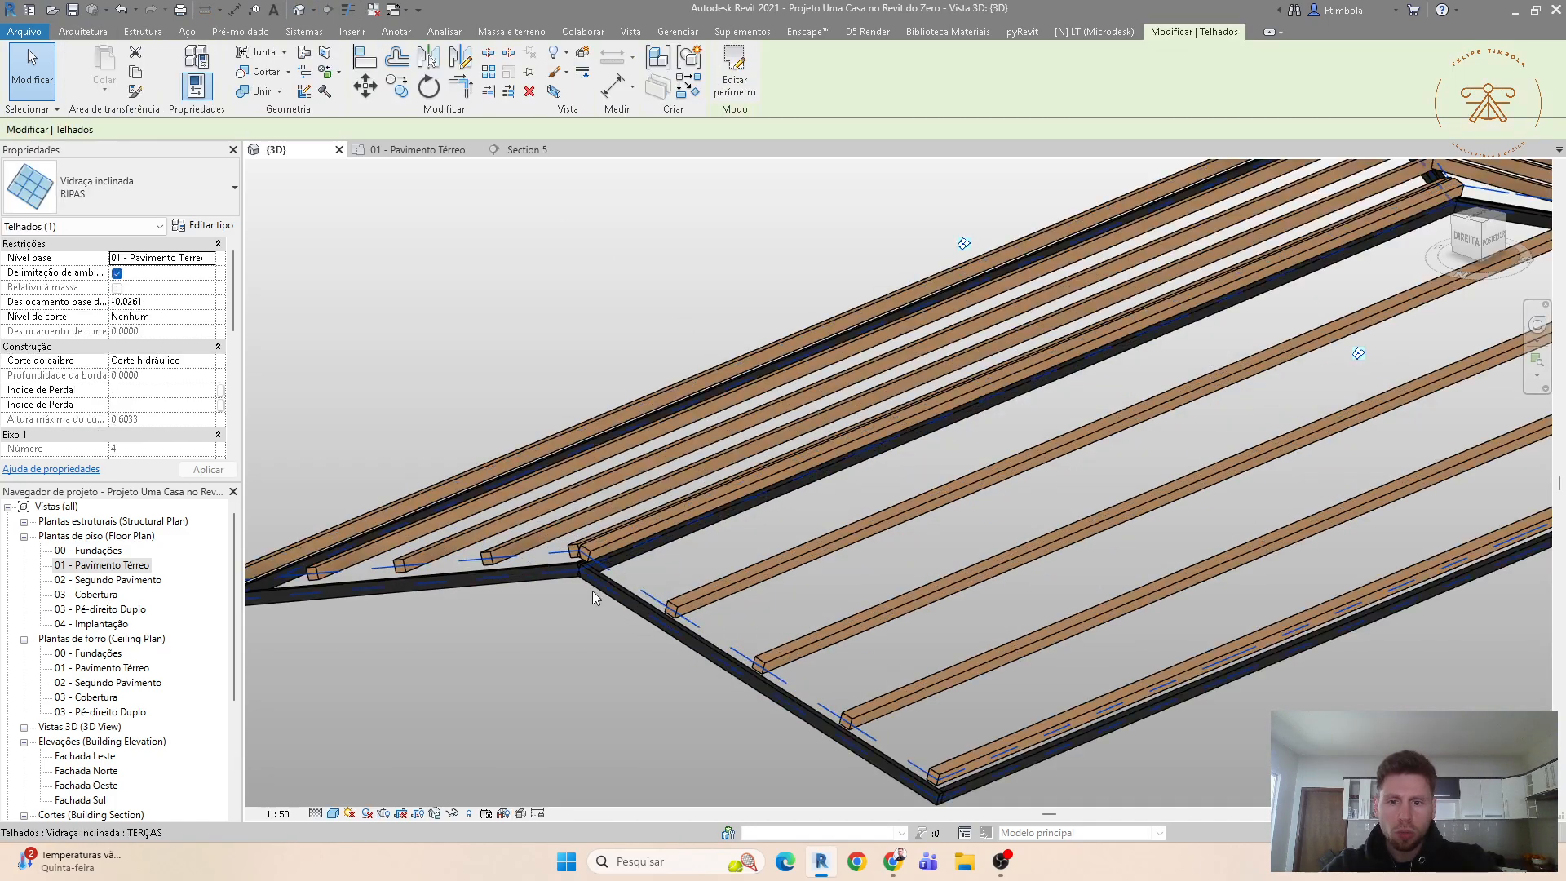
{"action": "left_click", "coordinate": [570, 593]}
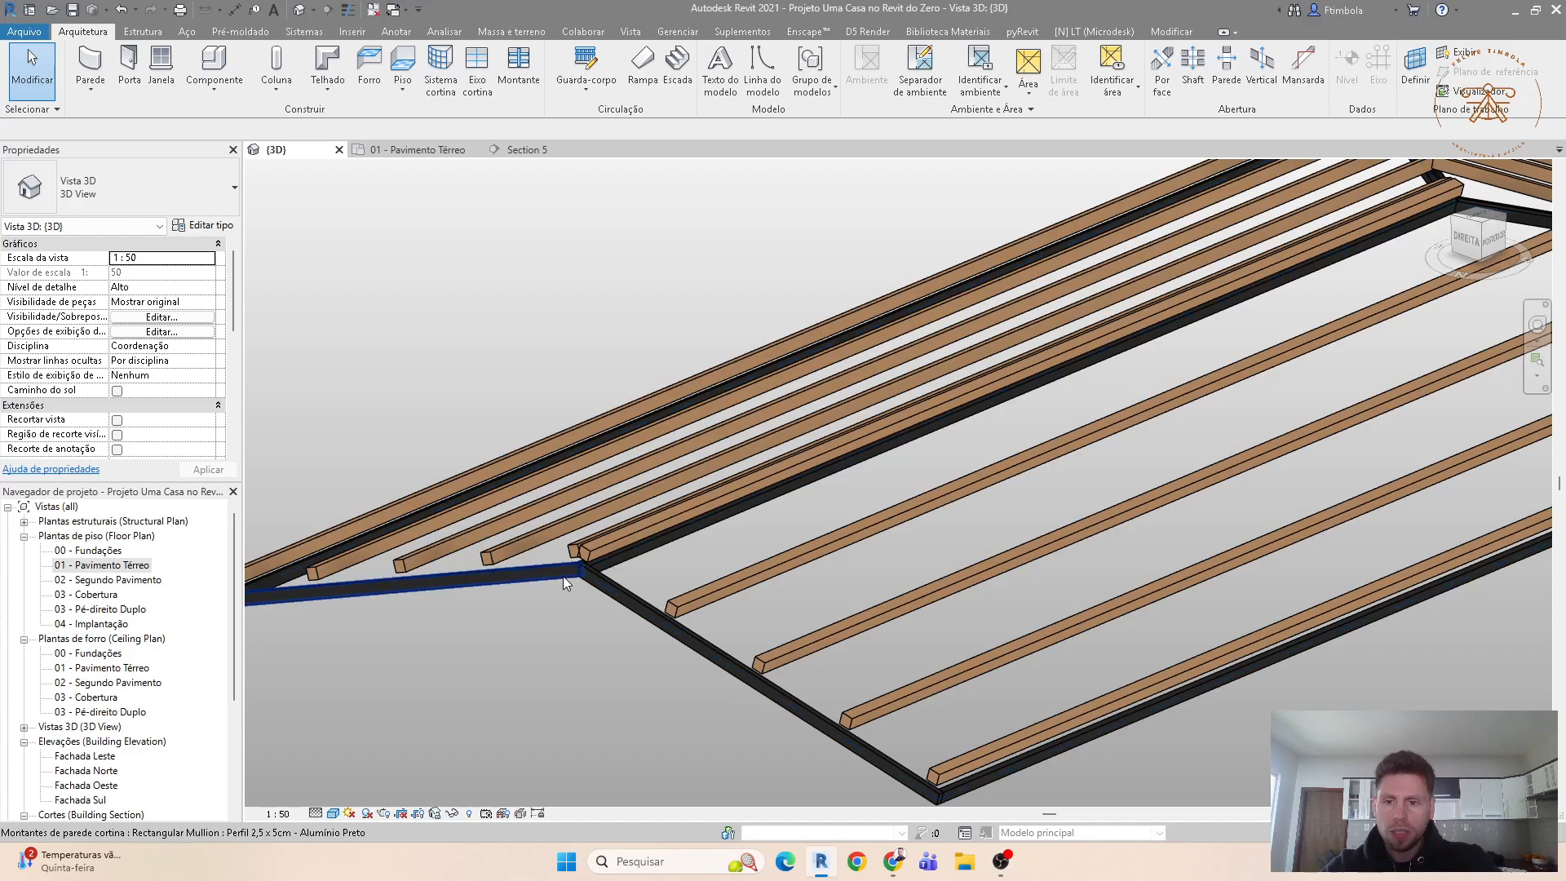
{"action": "left_click", "coordinate": [563, 575]}
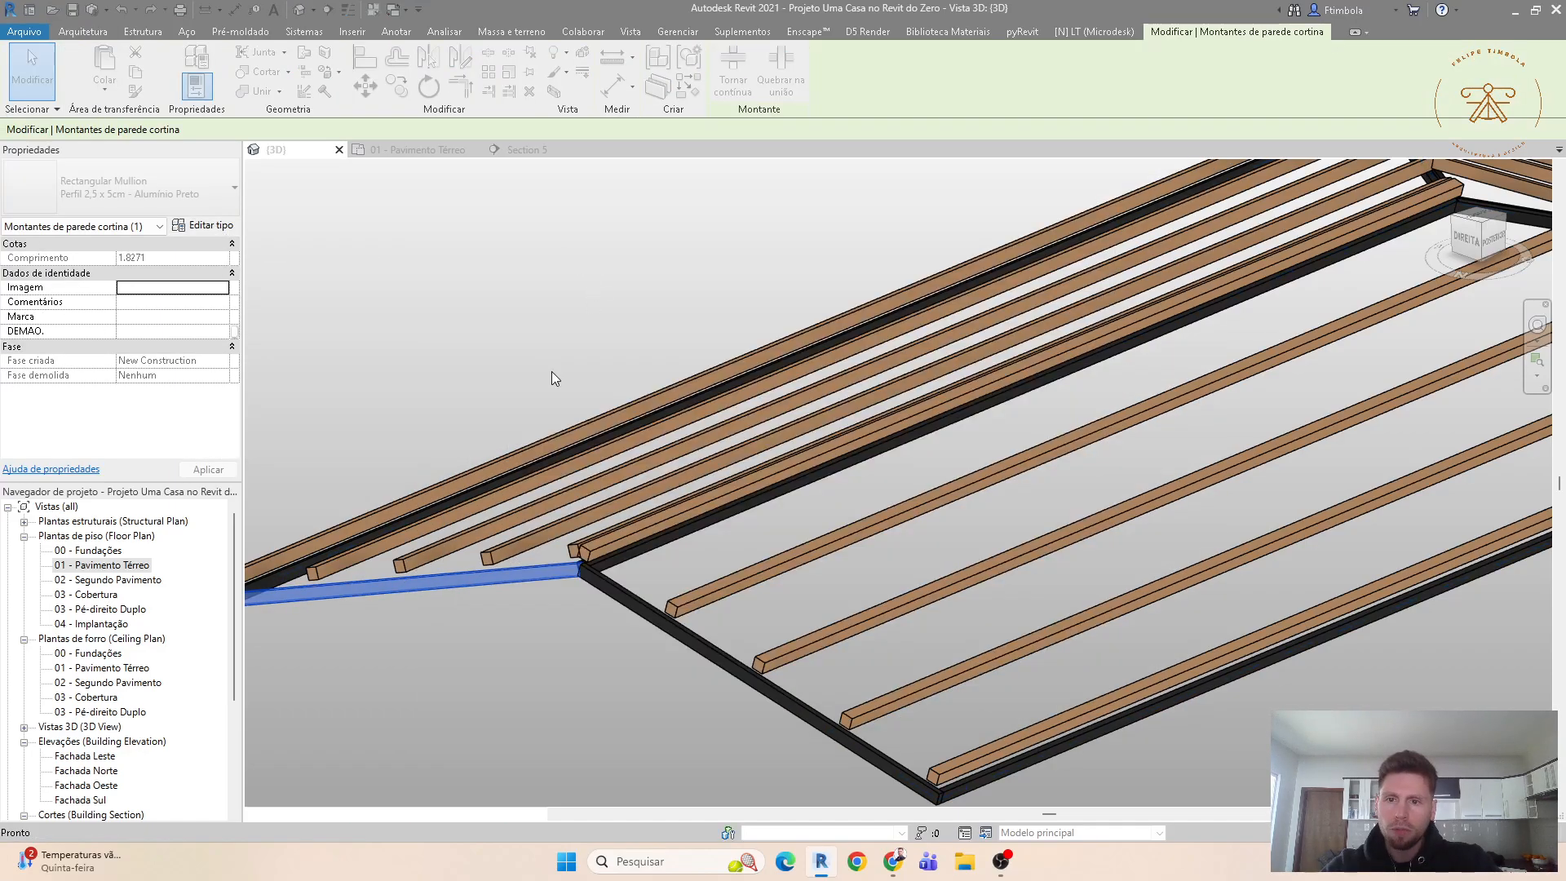
{"action": "left_click", "coordinate": [203, 225]}
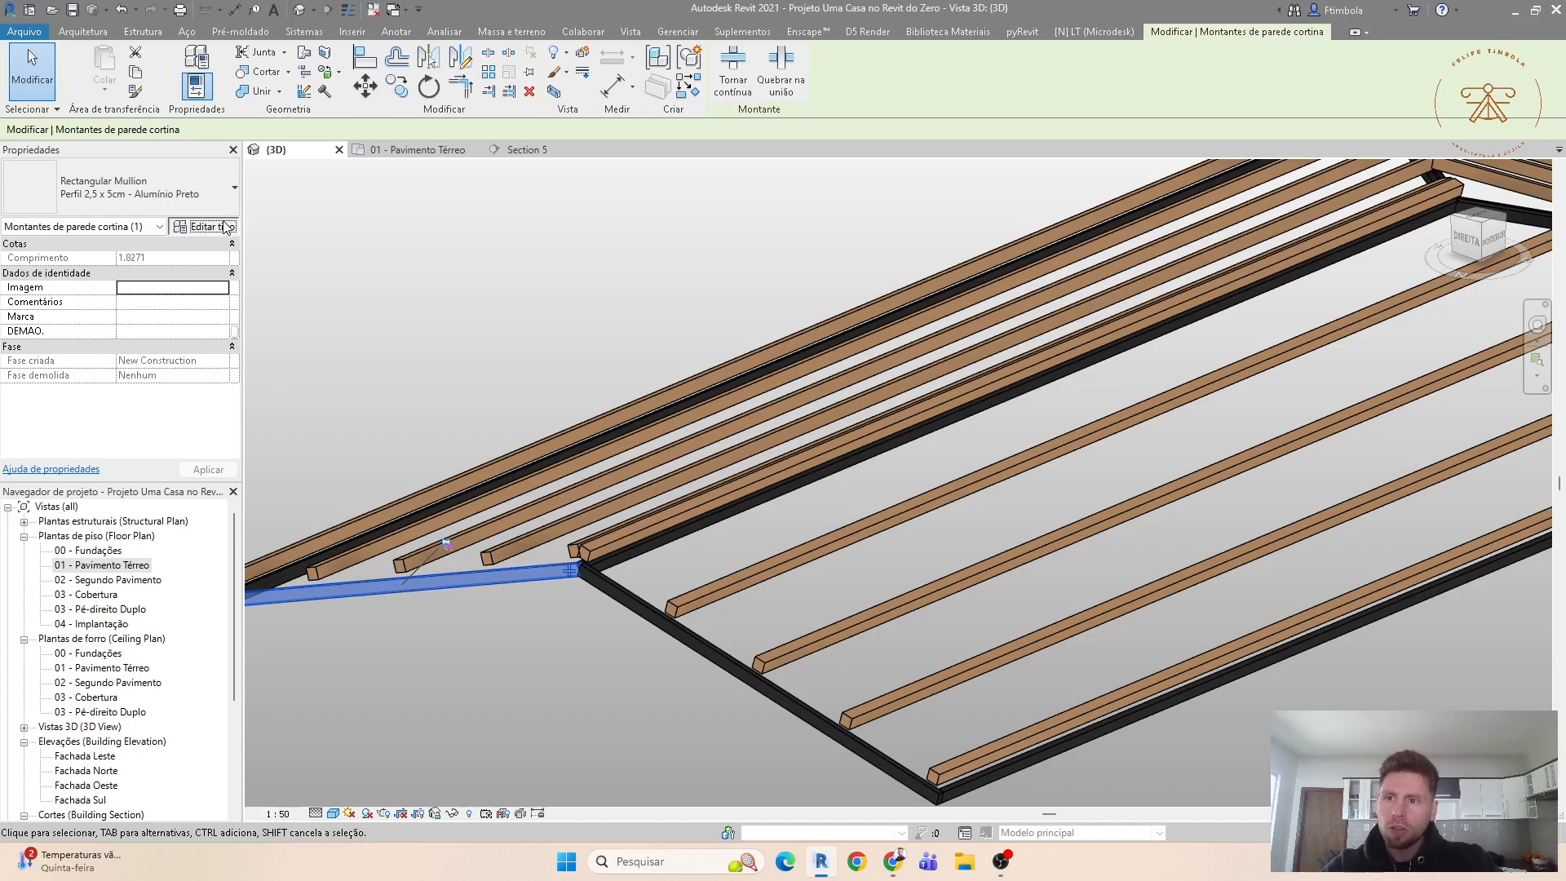
{"action": "left_click", "coordinate": [1150, 235]}
{"action": "type", "text": "te"}
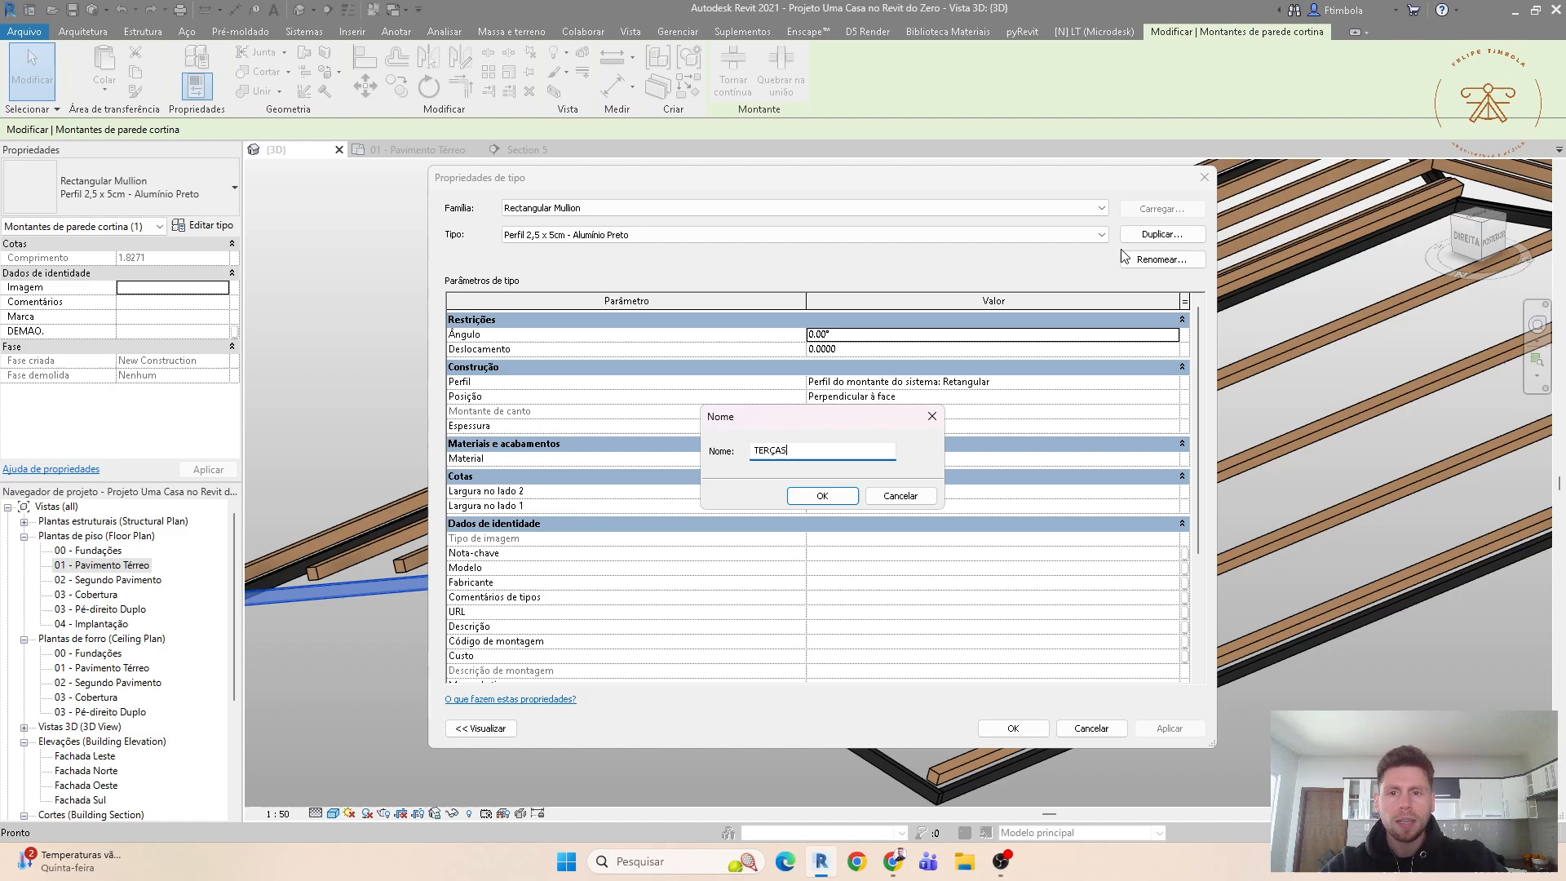
{"action": "left_click", "coordinate": [825, 496]}
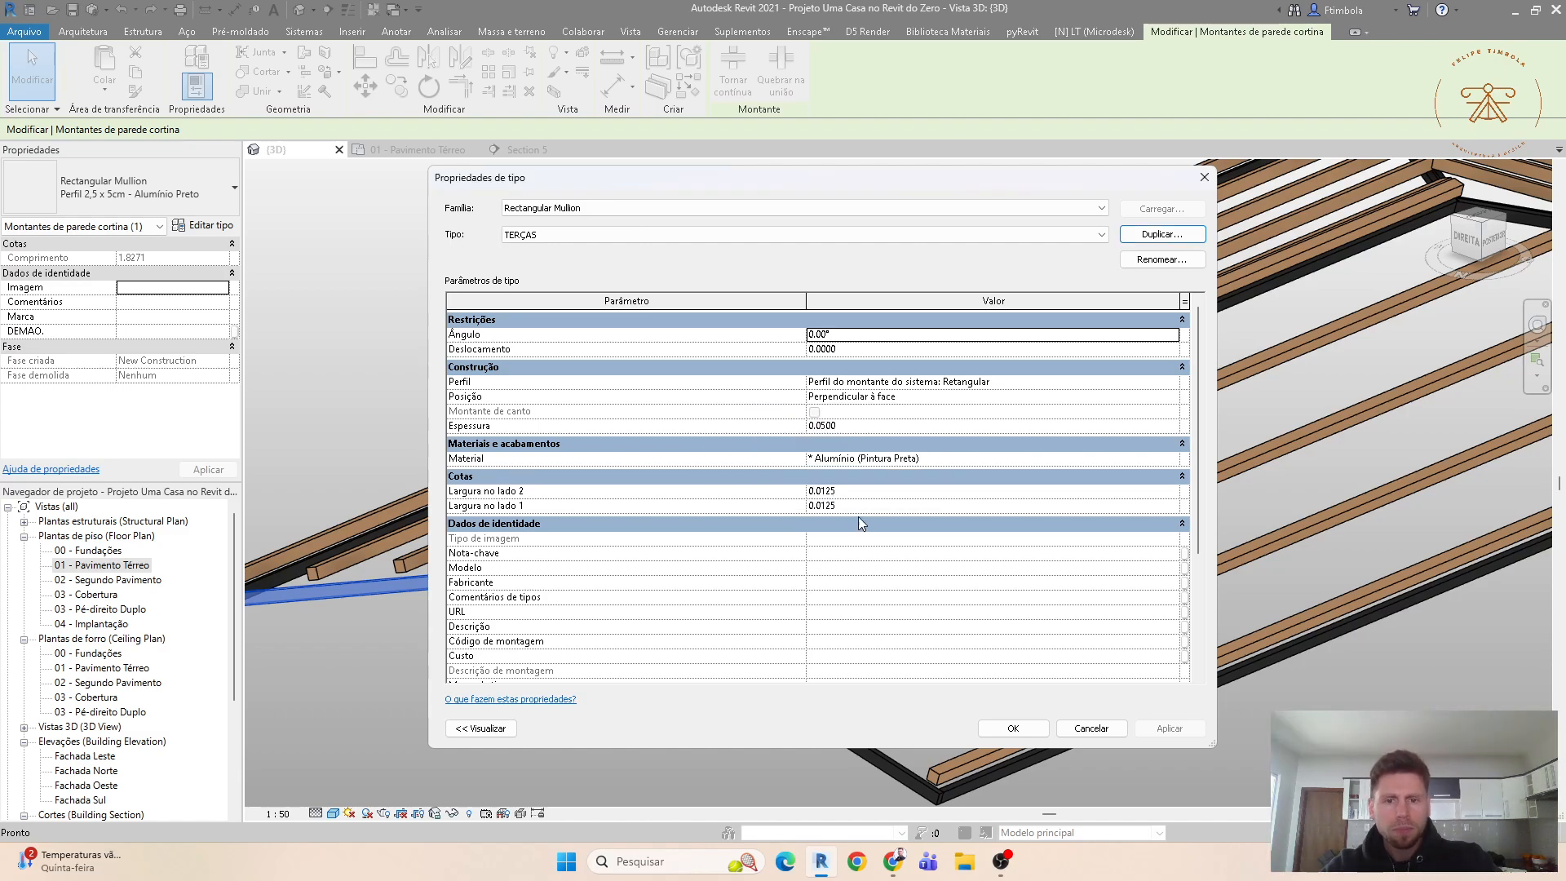
Step: Search the materials for MADEIRA and assign Madeira - Garapeira to the TERÇAS mullion type
{"action": "left_click", "coordinate": [1174, 462]}
{"action": "left_click", "coordinate": [1173, 460]}
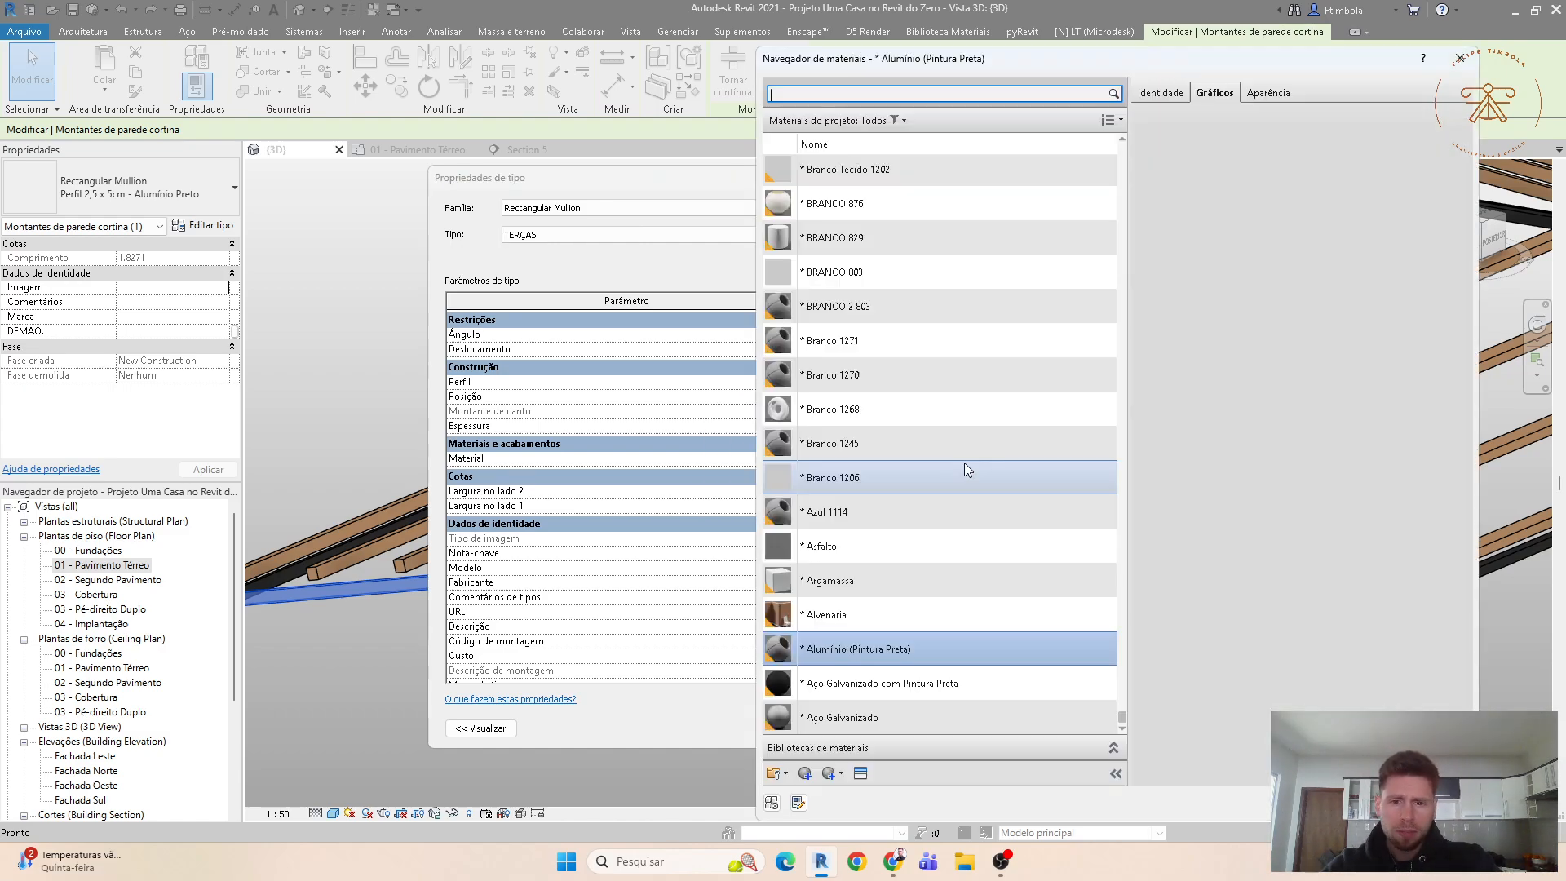
{"action": "type", "text": "MAD"}
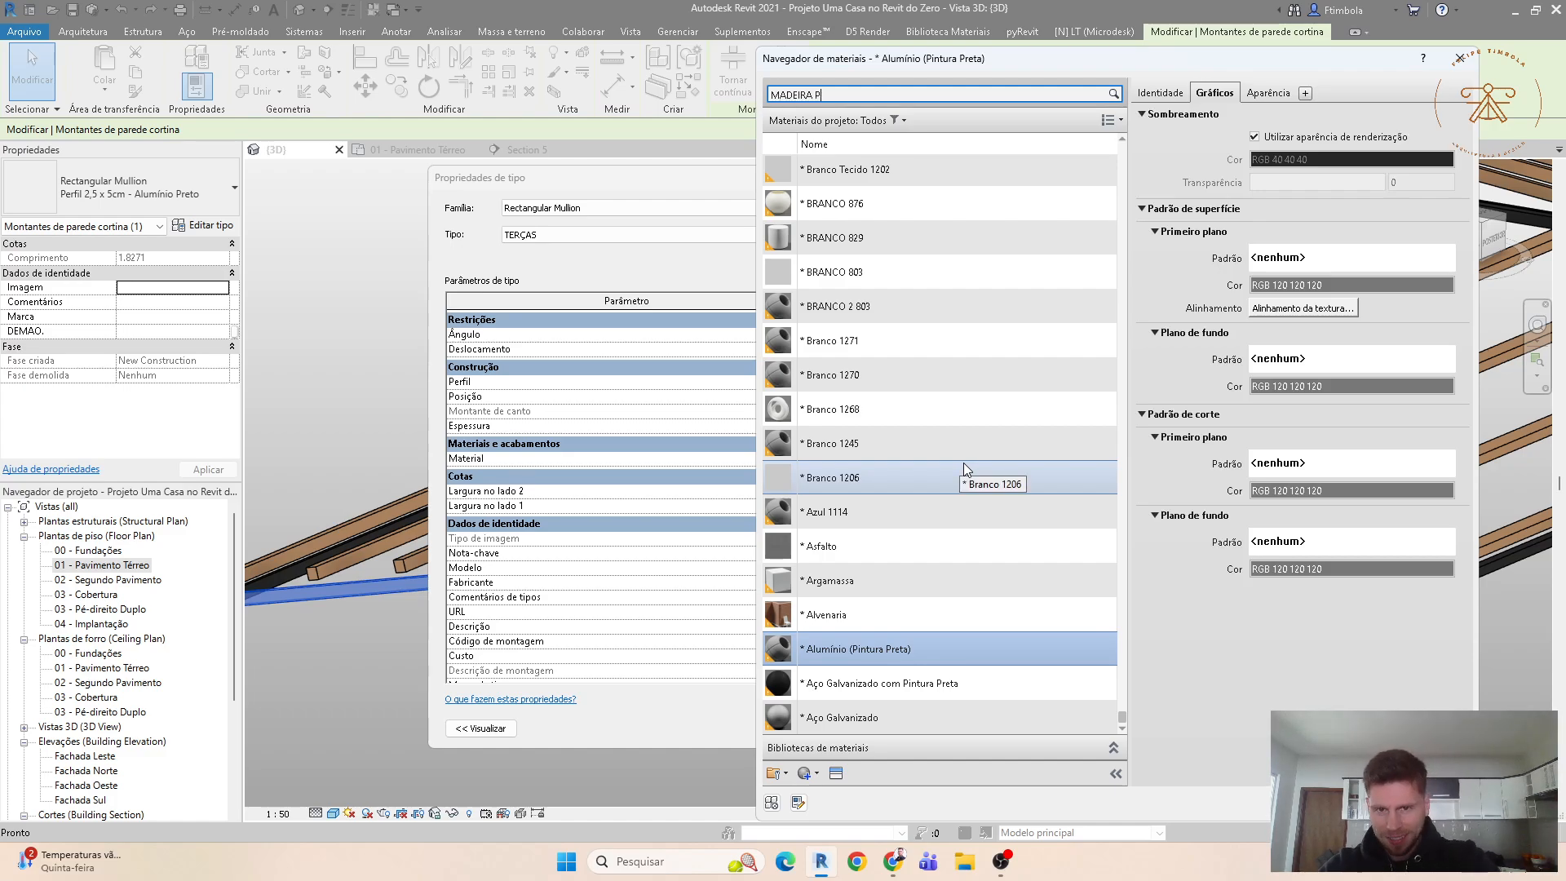
{"action": "type", "text": "EIRA P"}
{"action": "key", "text": "BackSpace"}
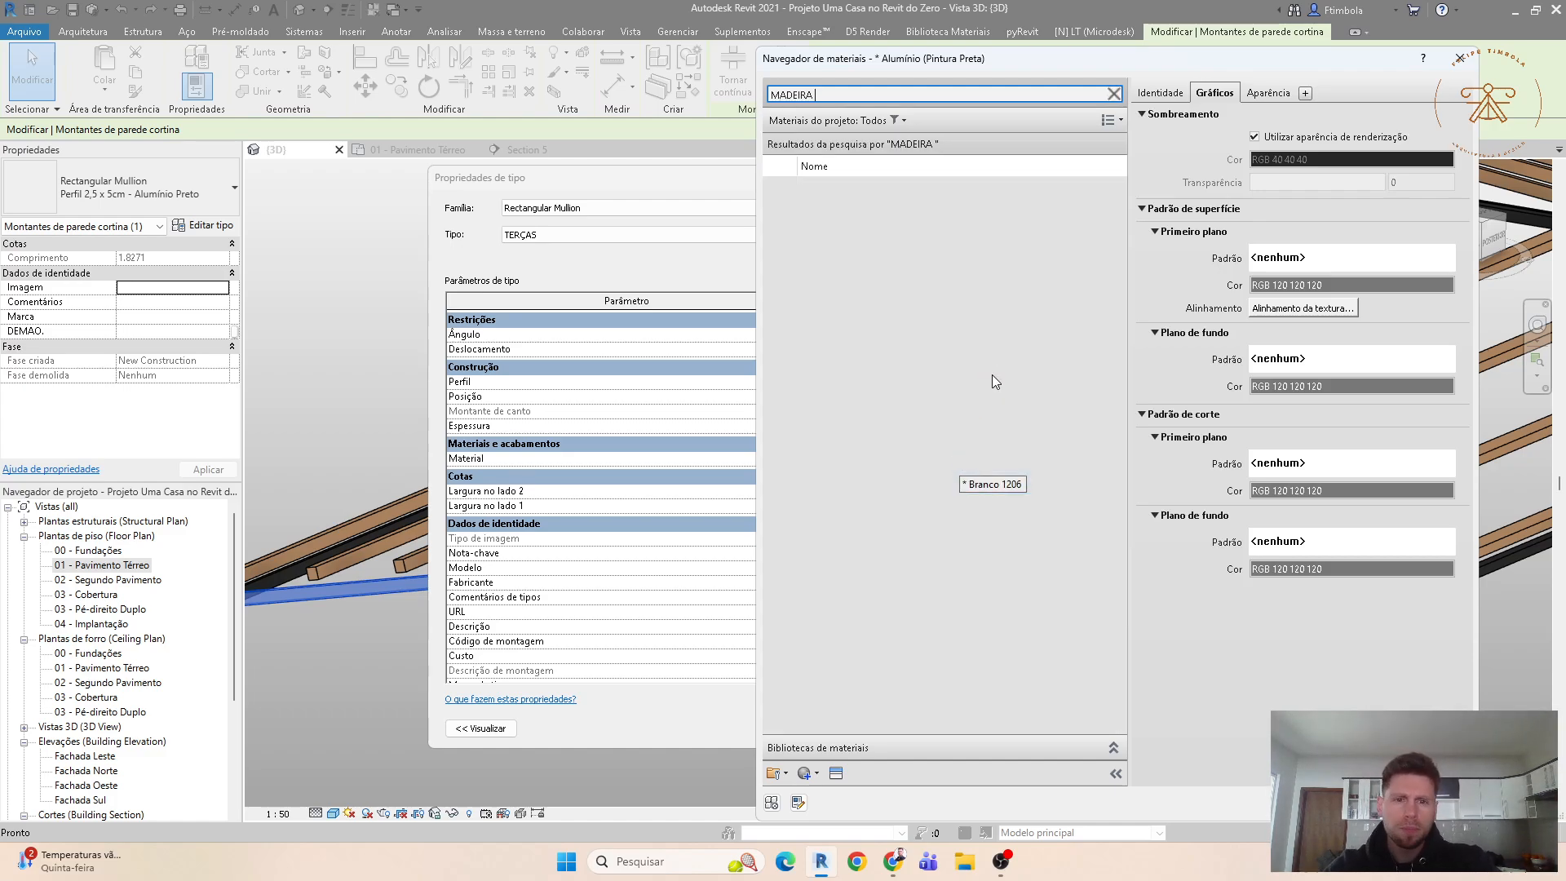
{"action": "scroll", "coordinate": [910, 489], "scroll_direction": "down", "scroll_amount": 3}
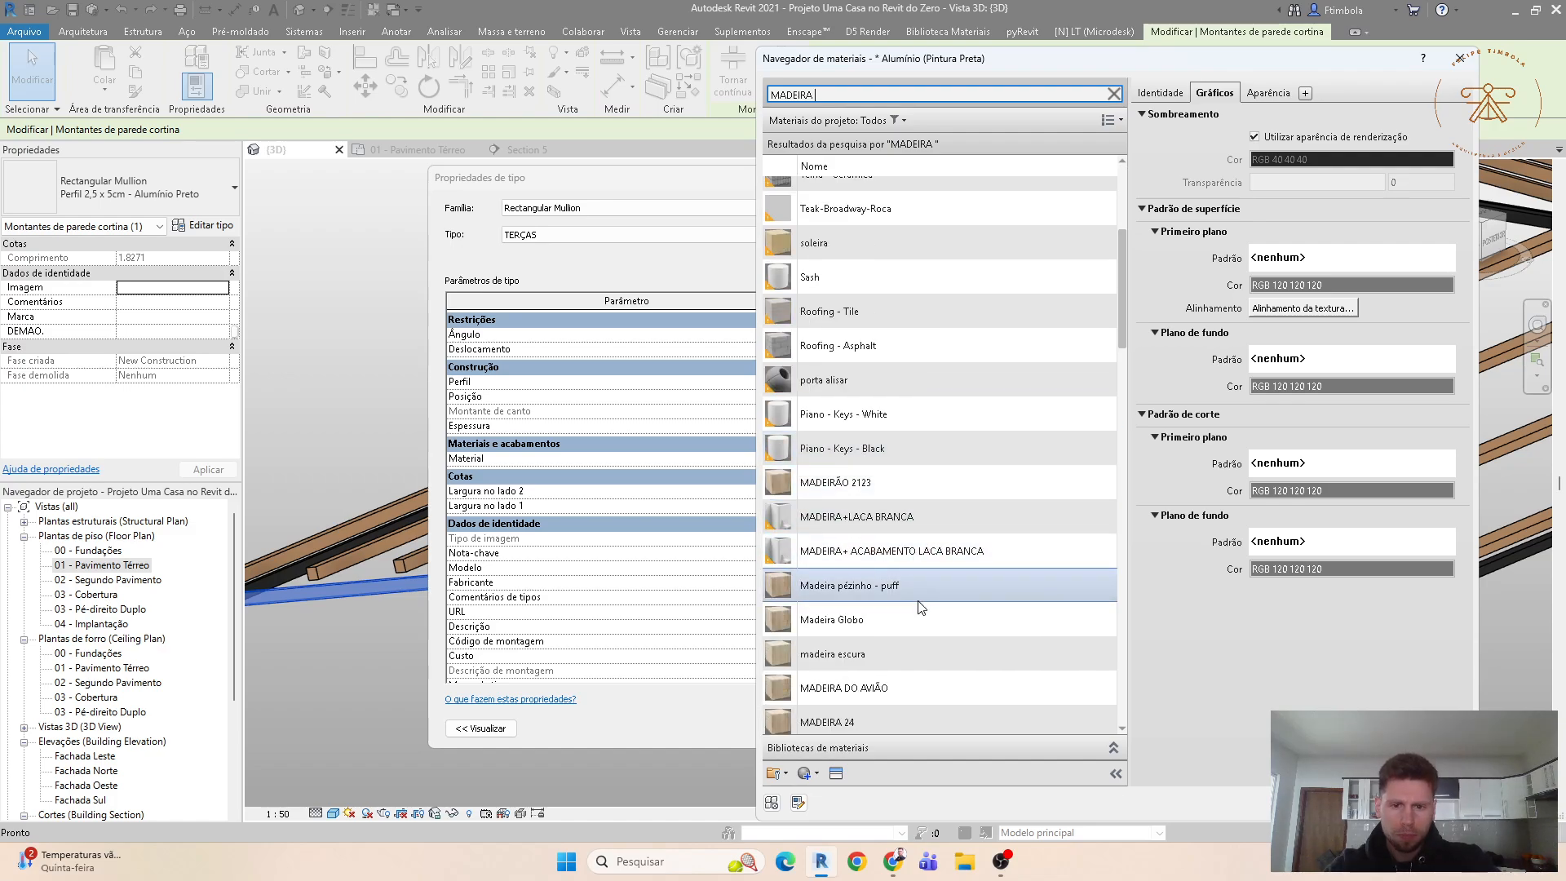
{"action": "scroll", "coordinate": [919, 544], "scroll_direction": "down", "scroll_amount": 3}
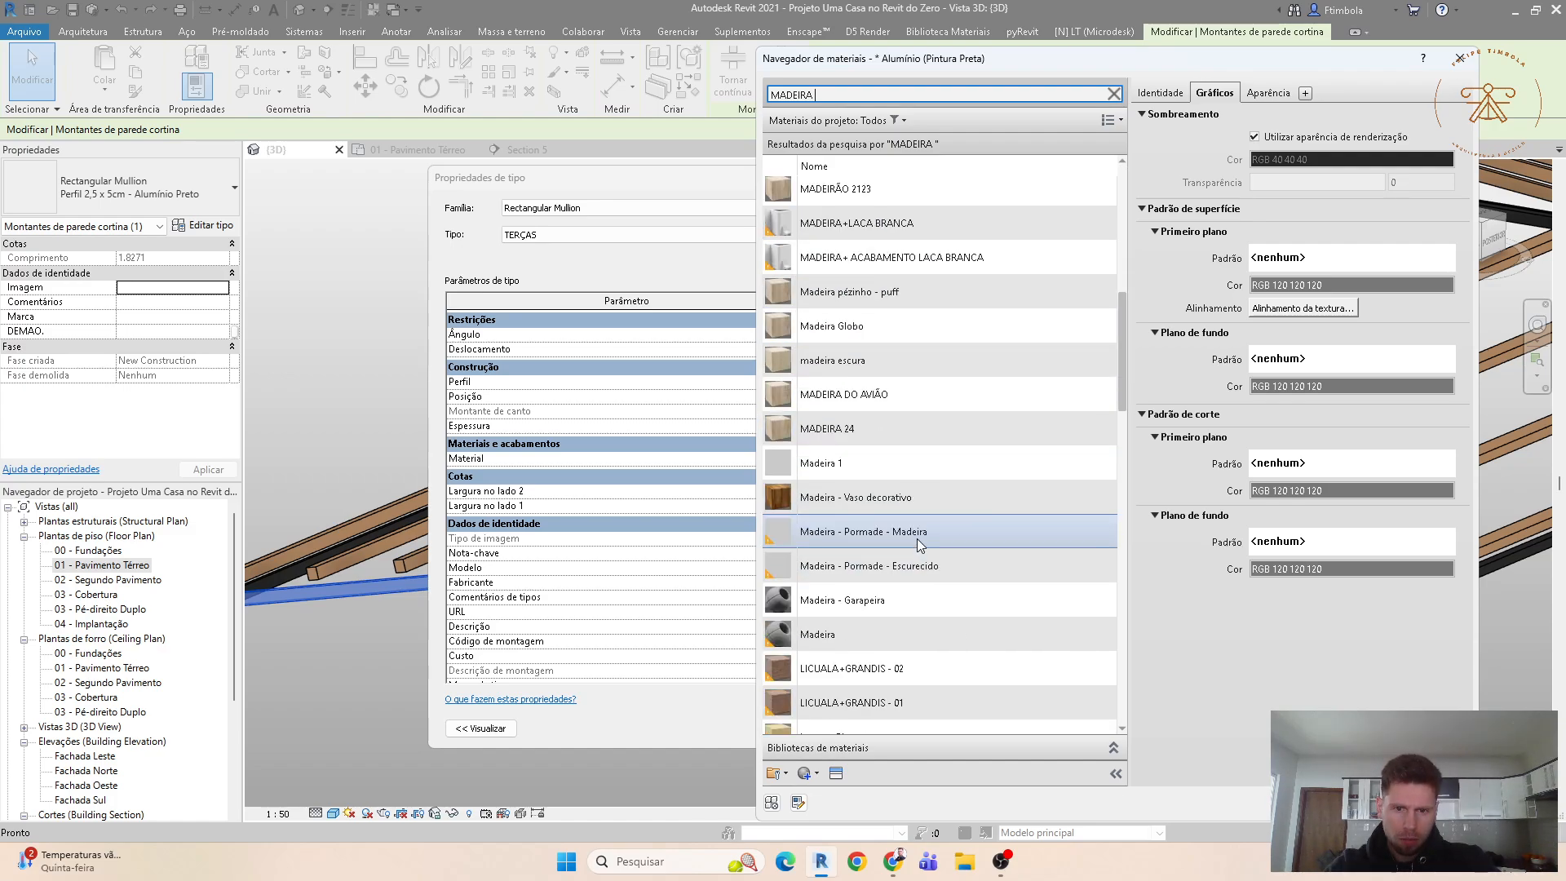
{"action": "left_click", "coordinate": [926, 595]}
{"action": "left_click", "coordinate": [1309, 802]}
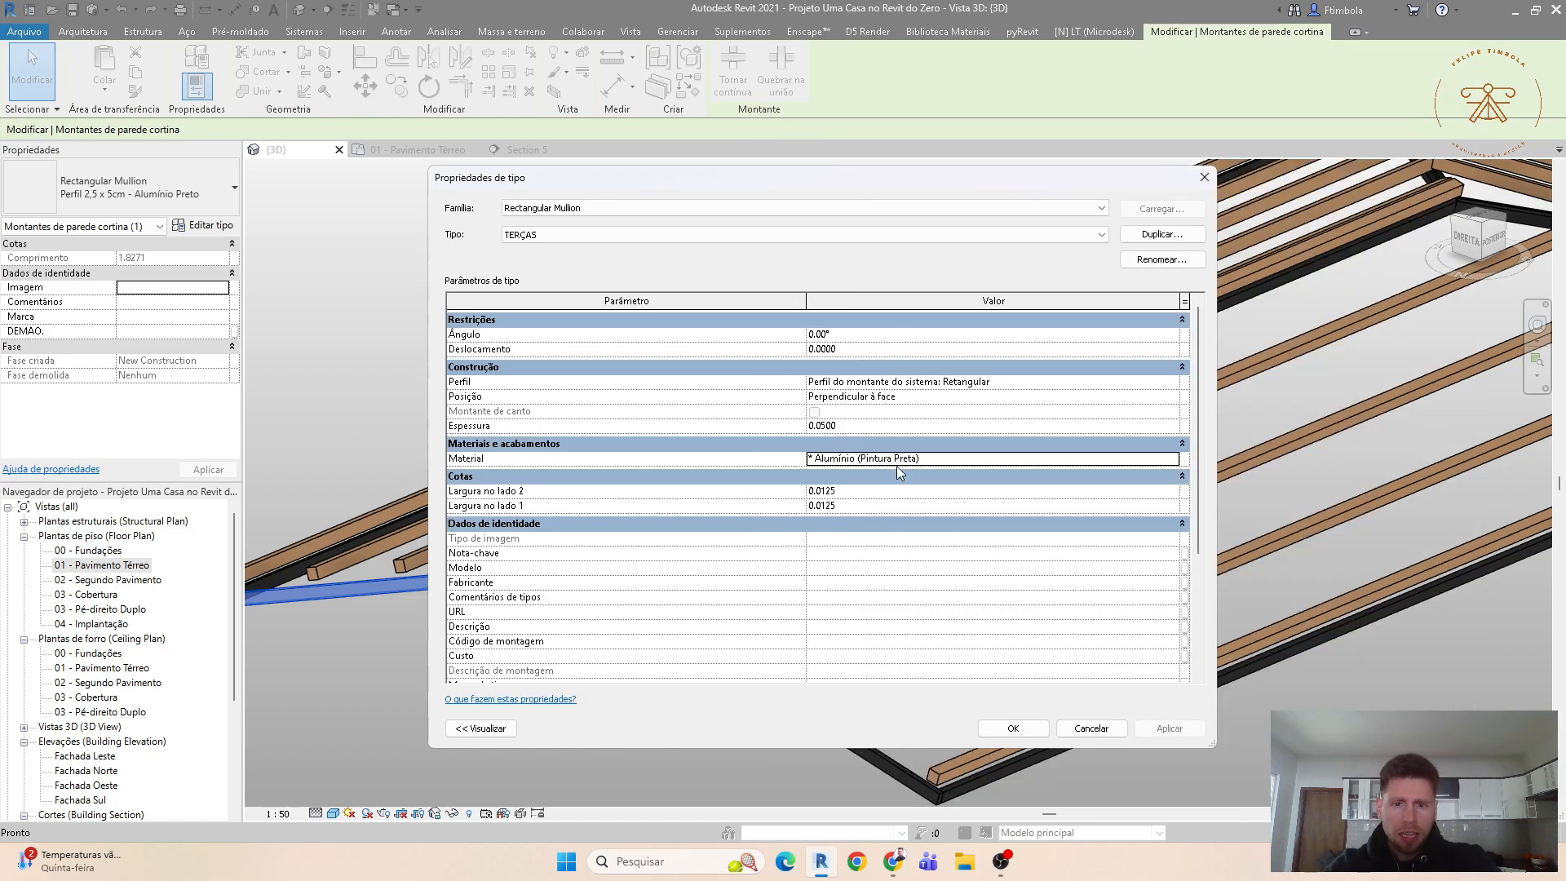
Step: Set the TERÇAS mullion's side 1 and side 2 widths to 0.025 and its thickness to 0.1, and apply the changes
{"action": "left_click", "coordinate": [895, 494]}
{"action": "left_click", "coordinate": [897, 490]}
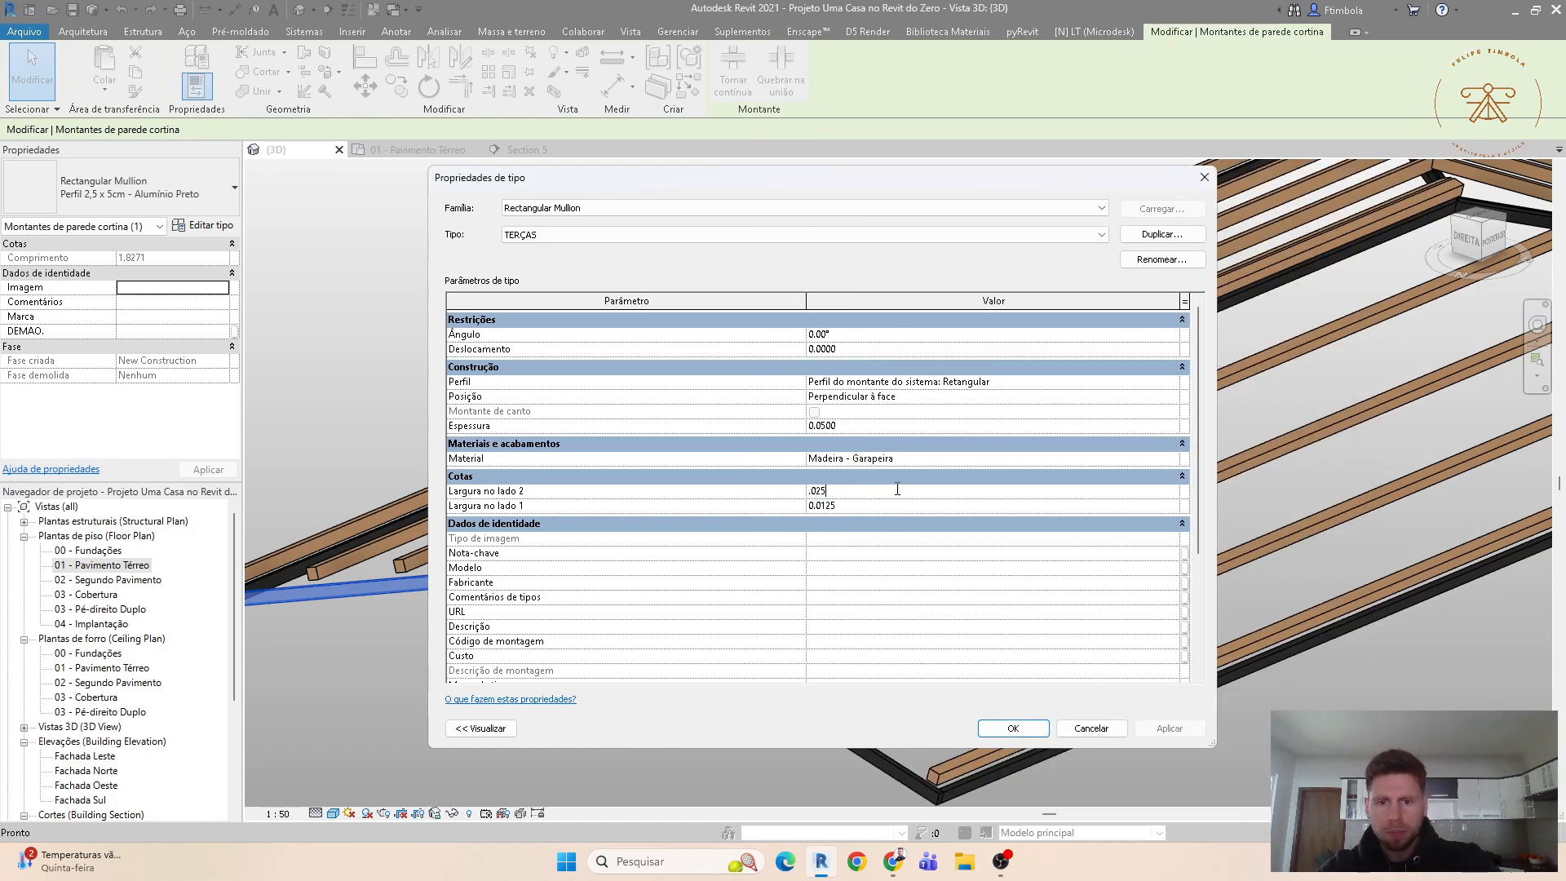
{"action": "left_click", "coordinate": [886, 506]}
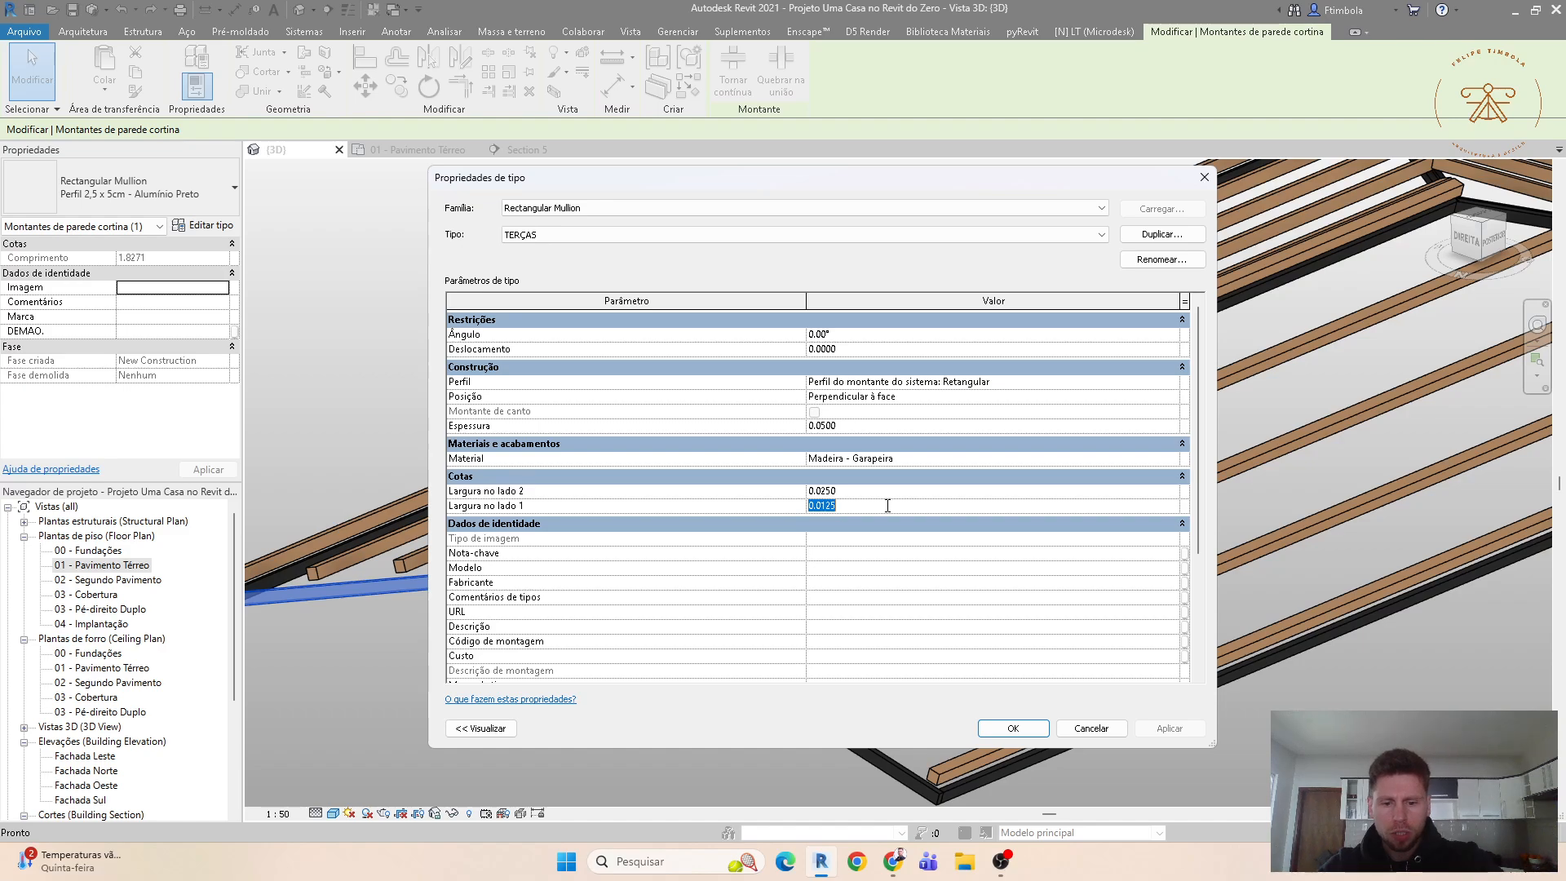
{"action": "left_click", "coordinate": [864, 423]}
{"action": "left_click", "coordinate": [866, 424]}
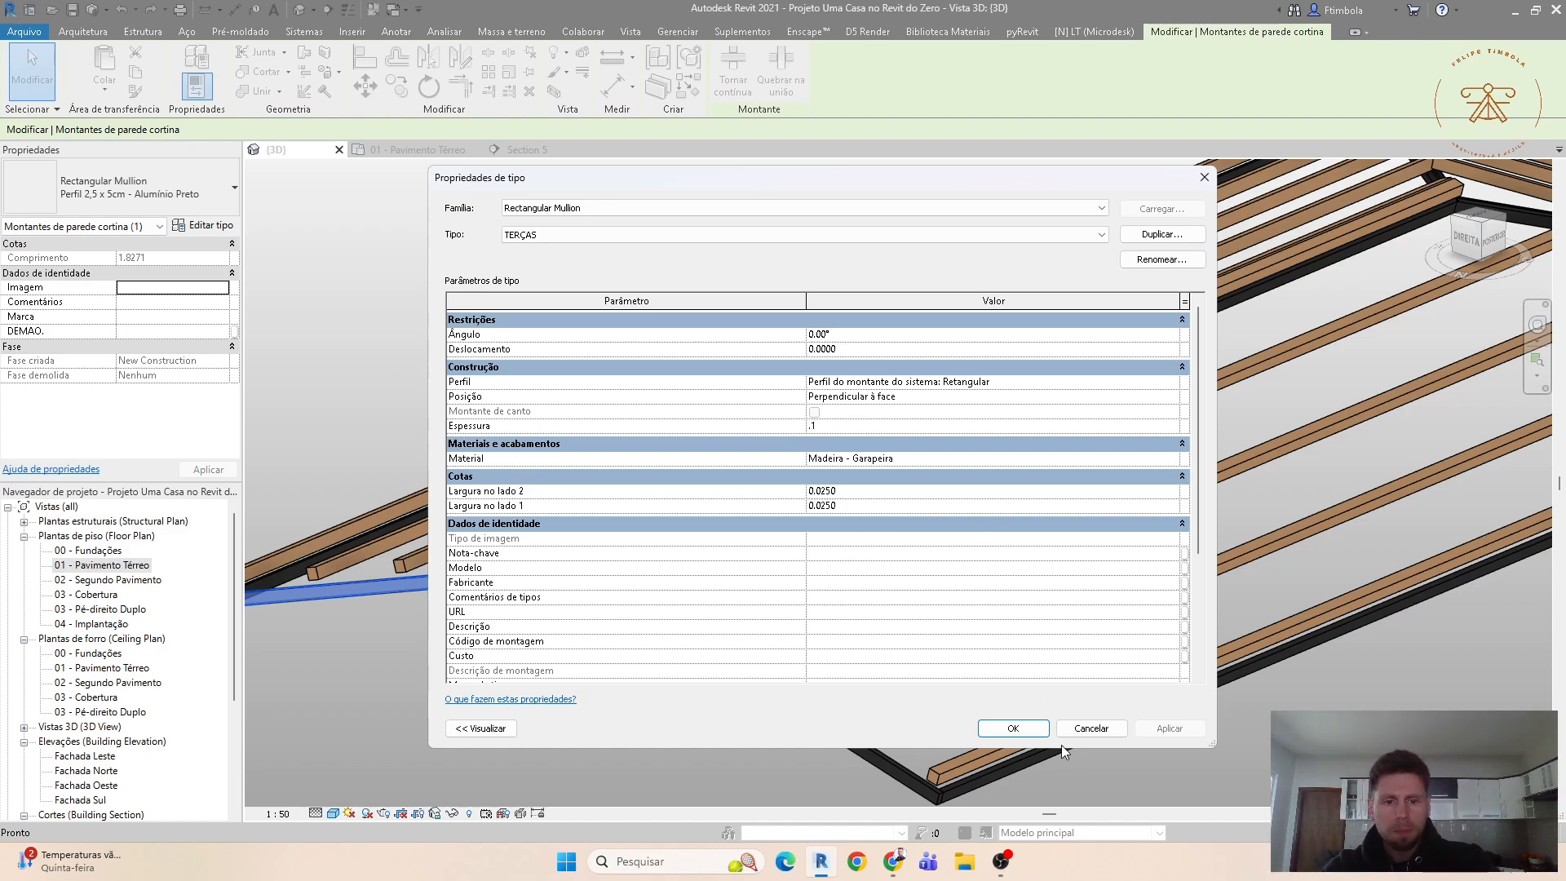
{"action": "left_click", "coordinate": [1012, 728]}
{"action": "key", "text": "Escape"}
{"action": "scroll", "coordinate": [579, 604], "scroll_direction": "up", "scroll_amount": 3}
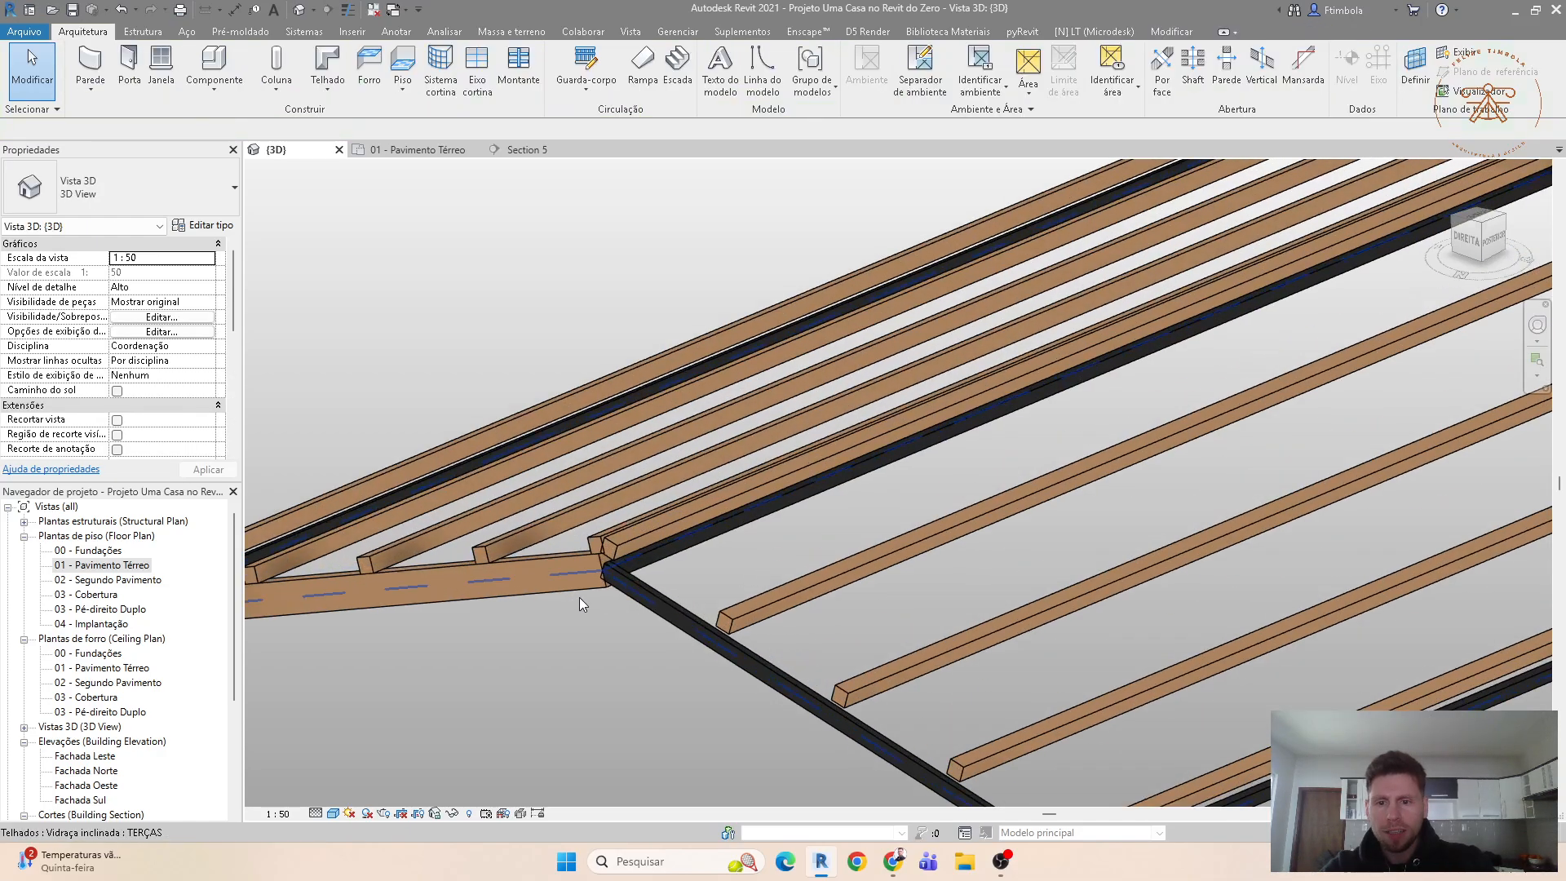
{"action": "scroll", "coordinate": [576, 581], "scroll_direction": "down", "scroll_amount": 2}
{"action": "left_click", "coordinate": [574, 579]}
{"action": "key", "text": "Escape"}
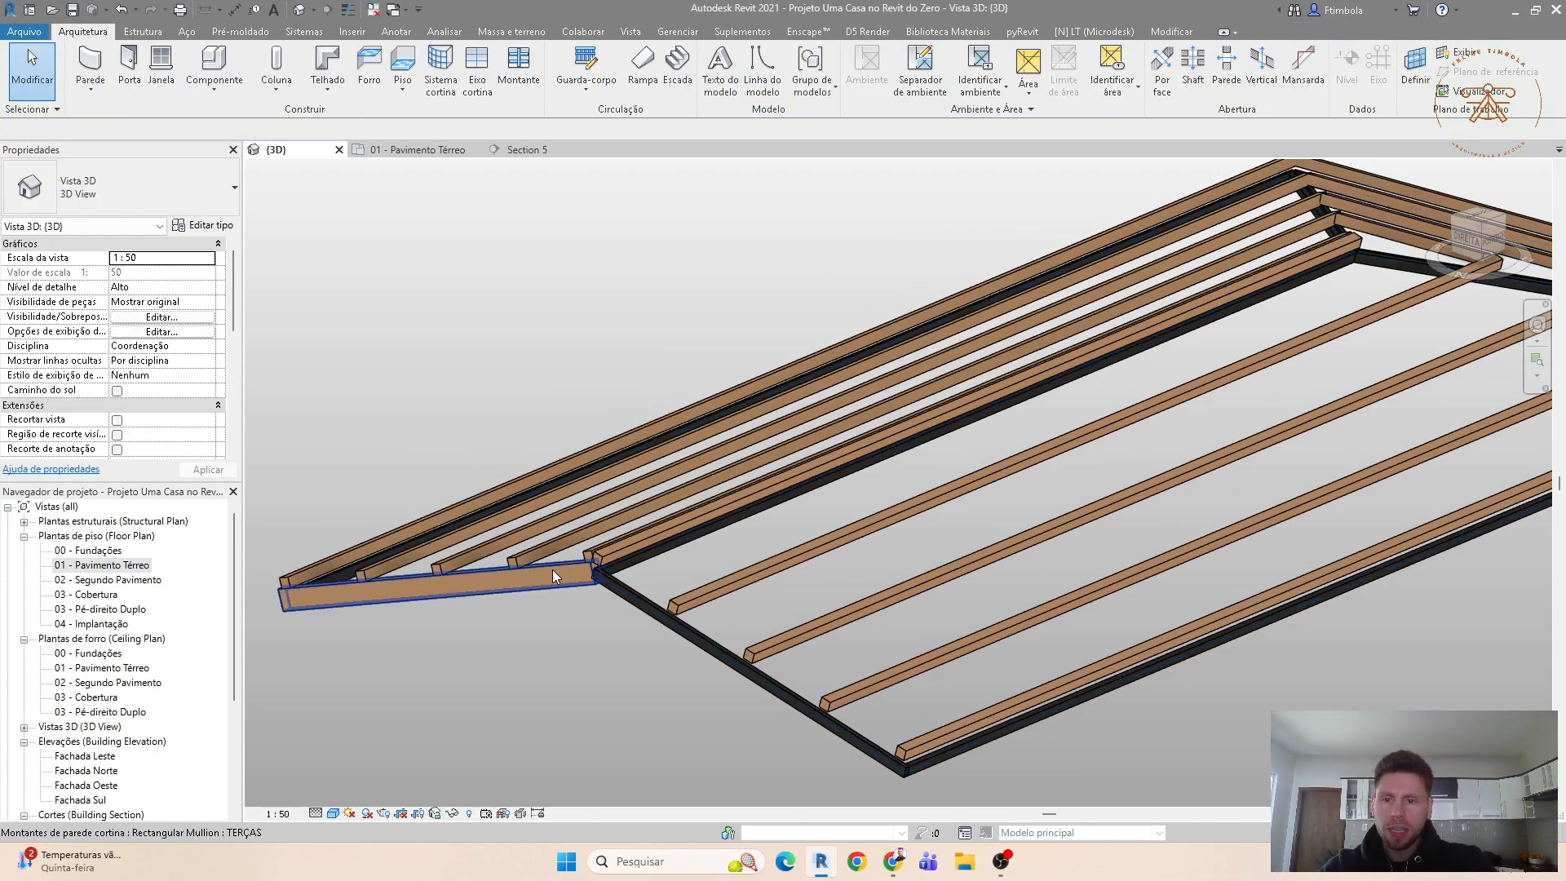
{"action": "left_click", "coordinate": [552, 575]}
{"action": "left_click", "coordinate": [204, 225]}
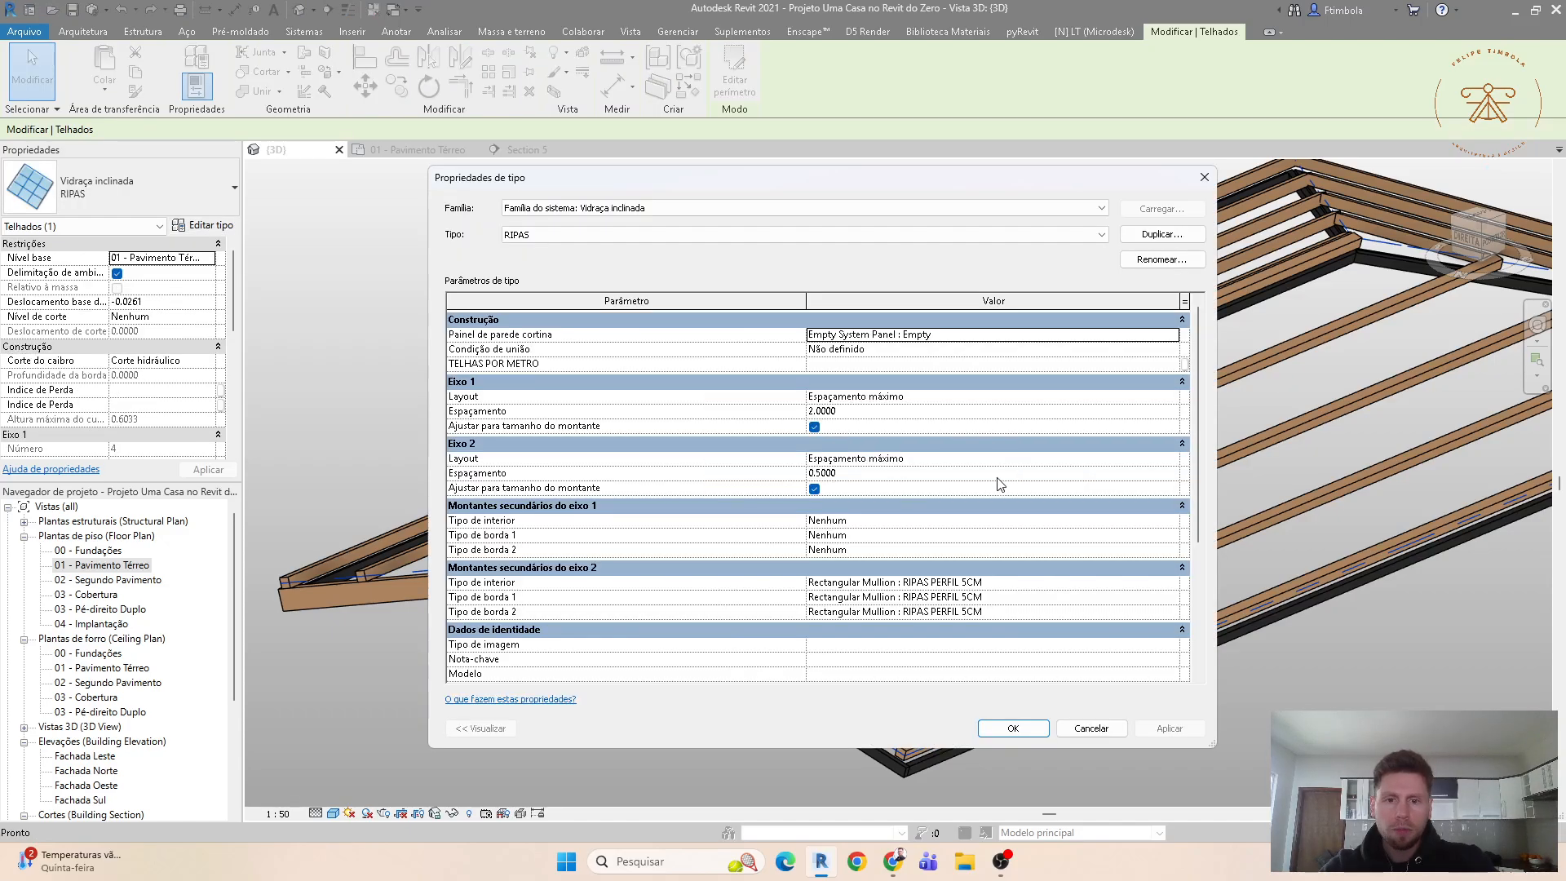
{"action": "left_click", "coordinate": [1109, 581]}
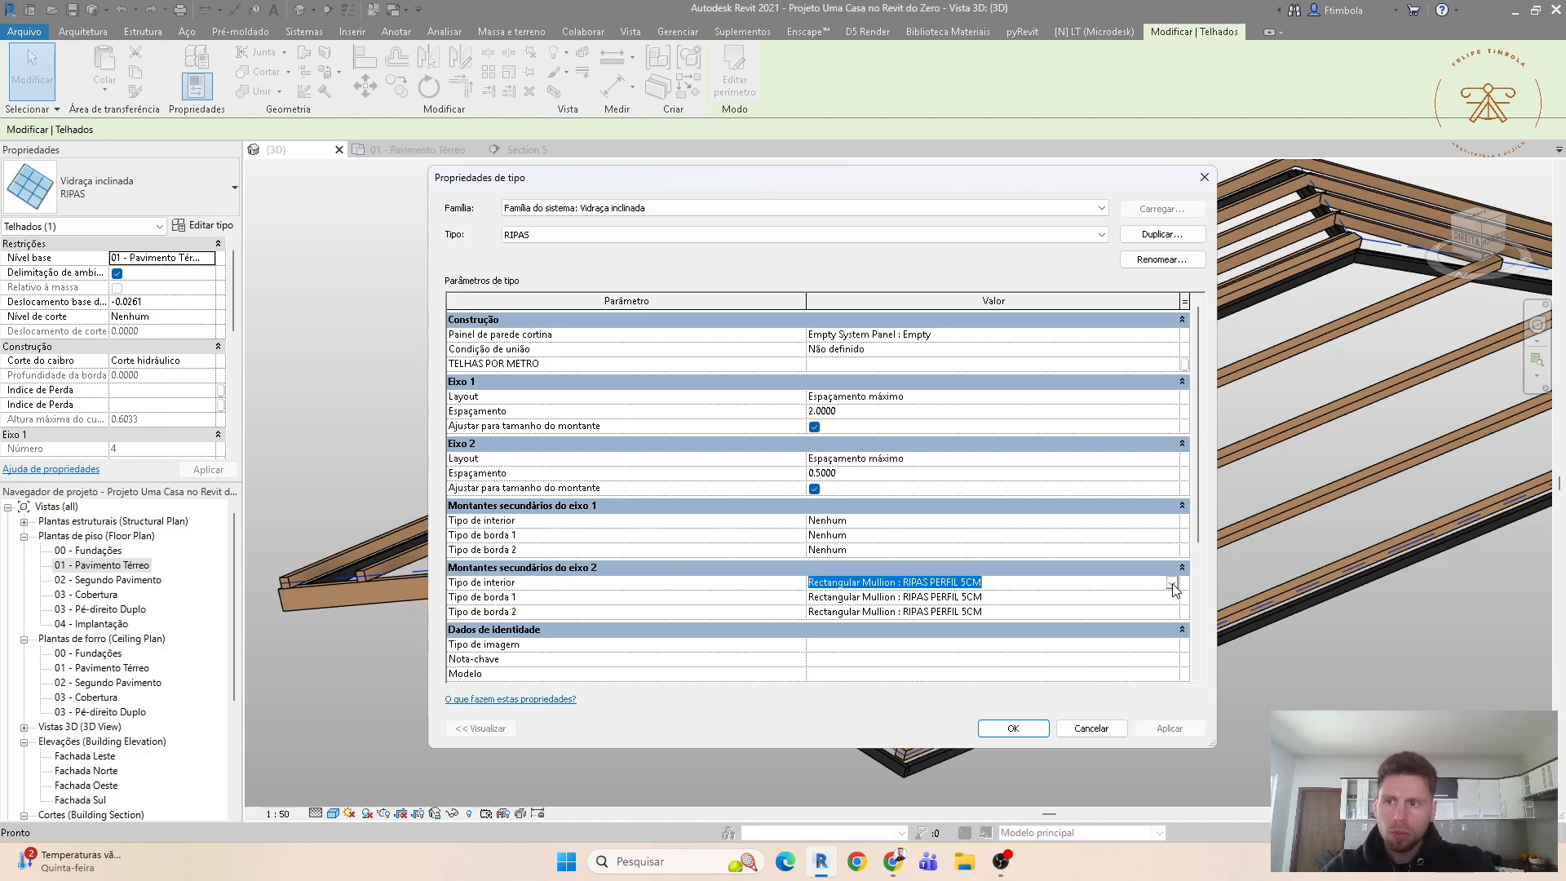
{"action": "key", "text": "Escape"}
Step: In the TERÇAS sloped glazing type, set the axis 1 border 1 mullion to Rectangular Mullion : TERÇAS
{"action": "left_click", "coordinate": [685, 642]}
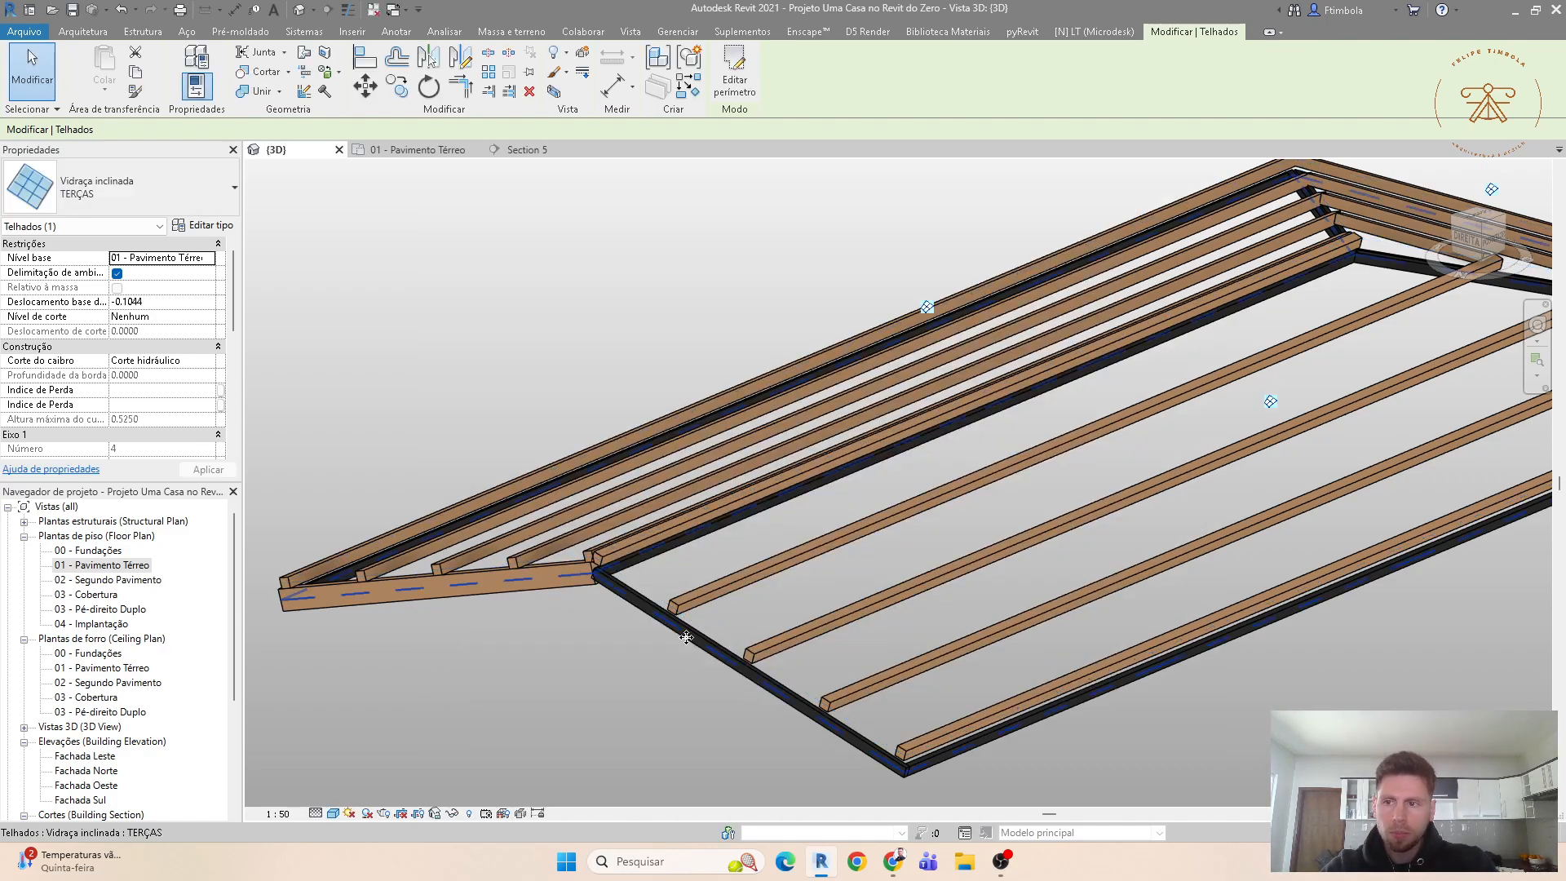
{"action": "left_click", "coordinate": [203, 226]}
{"action": "left_click", "coordinate": [1142, 535]}
{"action": "left_click", "coordinate": [1171, 535]}
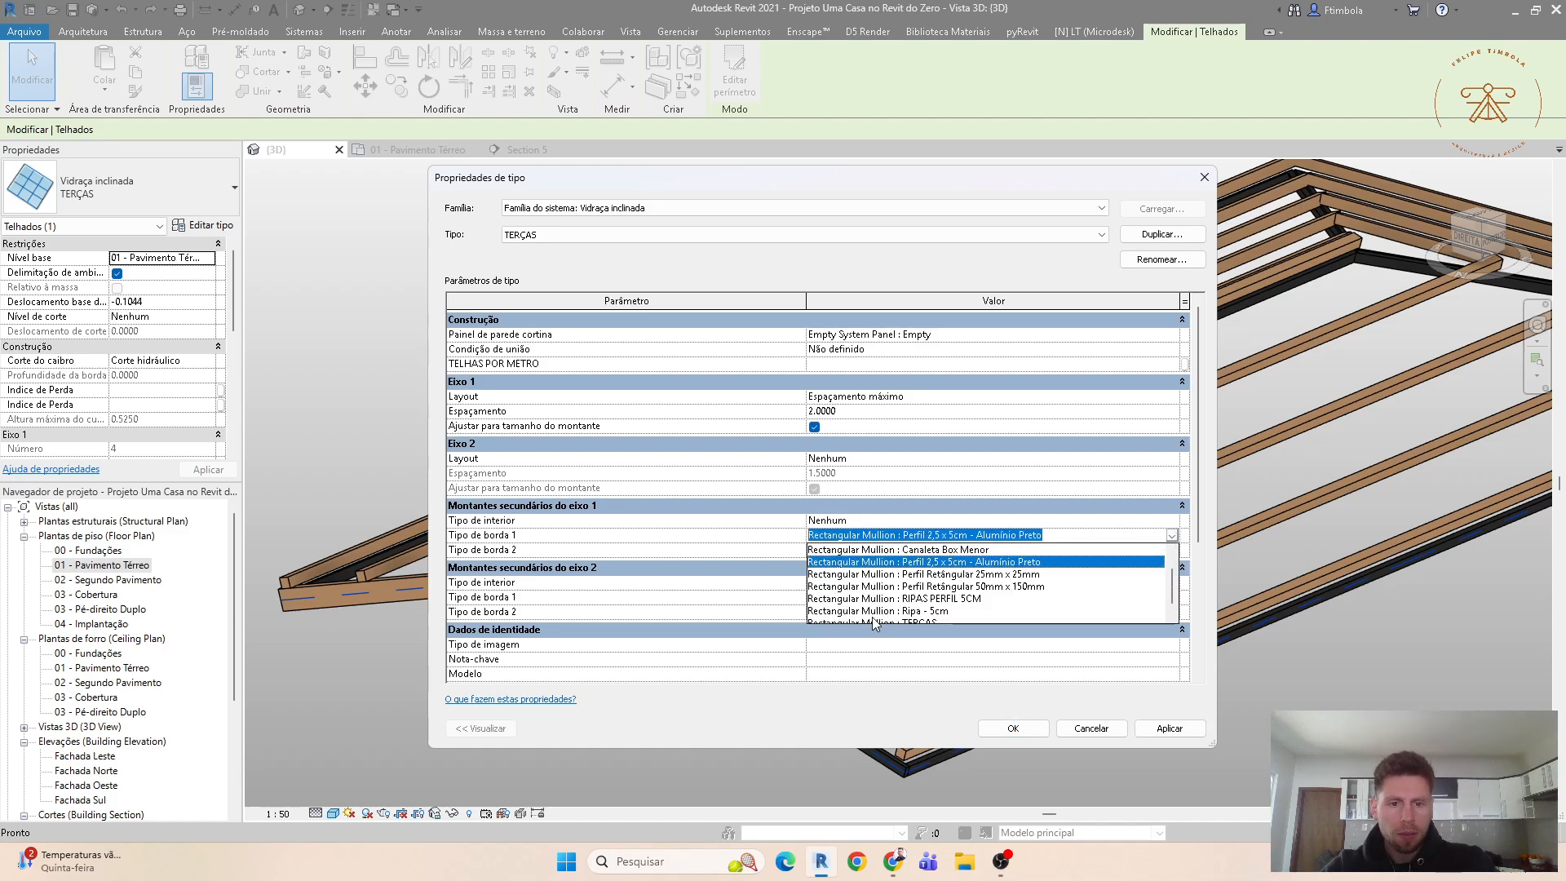
{"action": "scroll", "coordinate": [934, 620], "scroll_direction": "down", "scroll_amount": 1}
{"action": "left_click", "coordinate": [932, 611]}
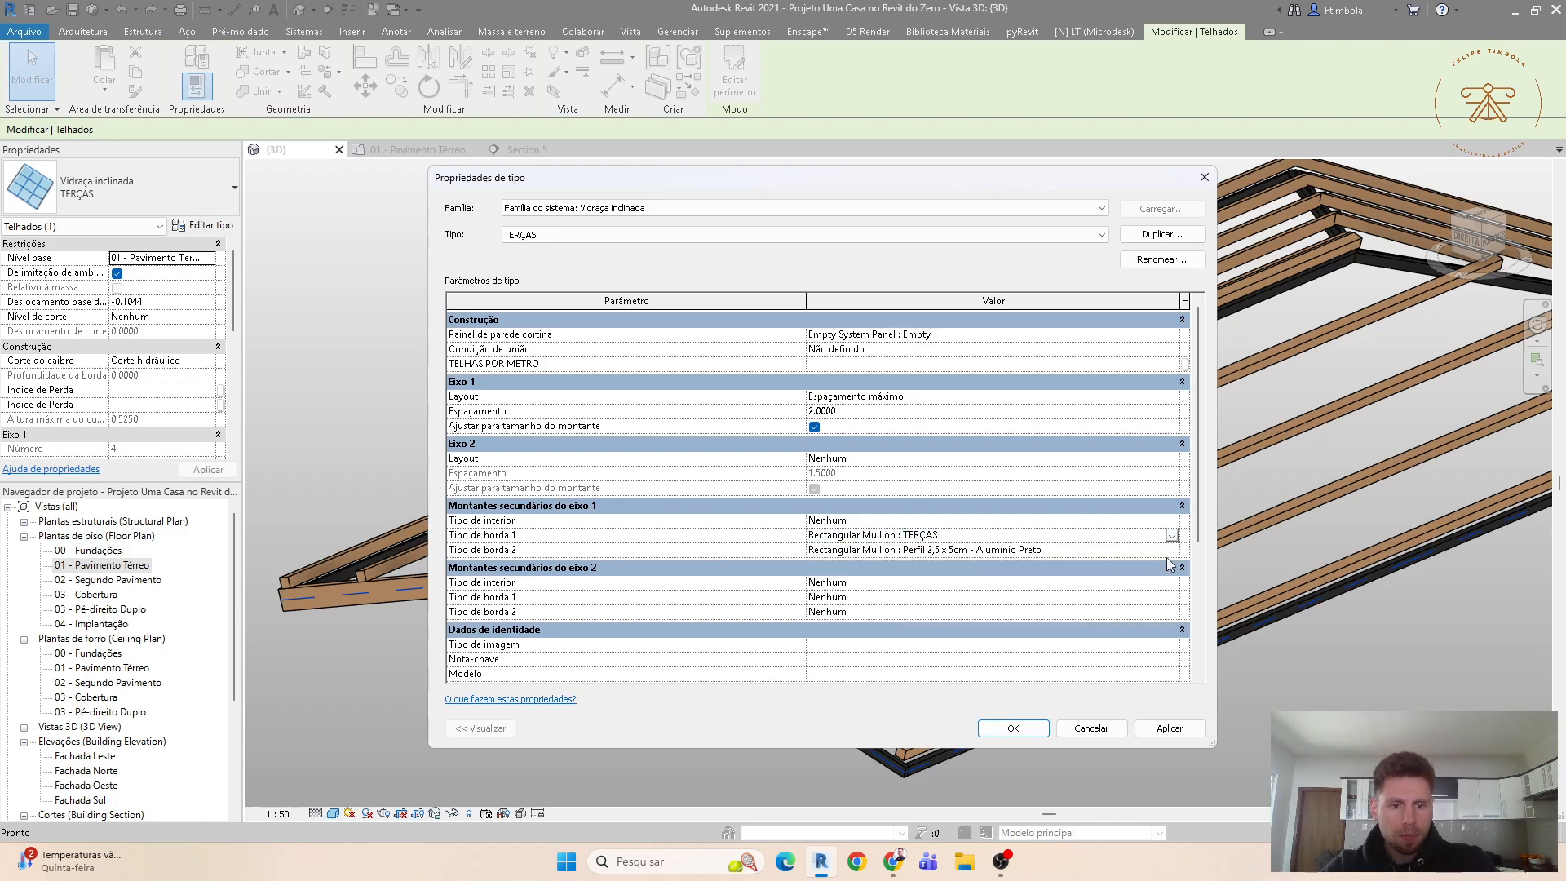
Step: Set the axis 1 border 2 and interior mullions to Rectangular Mullion : TERÇAS and confirm the type changes
{"action": "left_click", "coordinate": [1020, 549]}
{"action": "left_click", "coordinate": [1019, 549]}
{"action": "scroll", "coordinate": [1025, 593], "scroll_direction": "down", "scroll_amount": 1}
{"action": "left_click", "coordinate": [978, 612]}
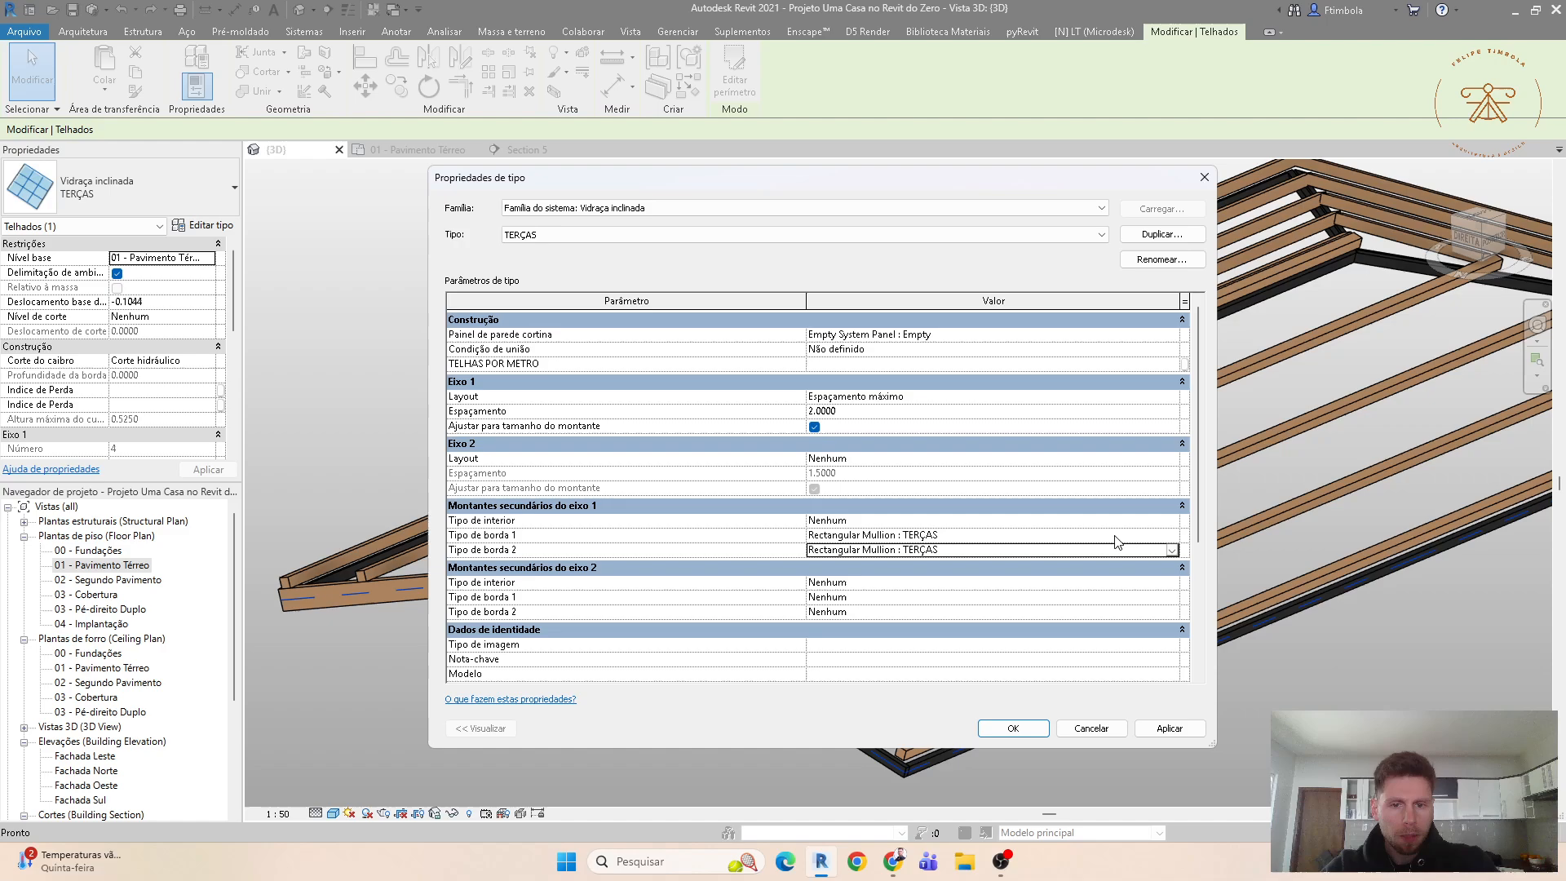
{"action": "left_click", "coordinate": [1171, 520]}
{"action": "scroll", "coordinate": [979, 571], "scroll_direction": "down", "scroll_amount": 1}
{"action": "left_click", "coordinate": [897, 595]}
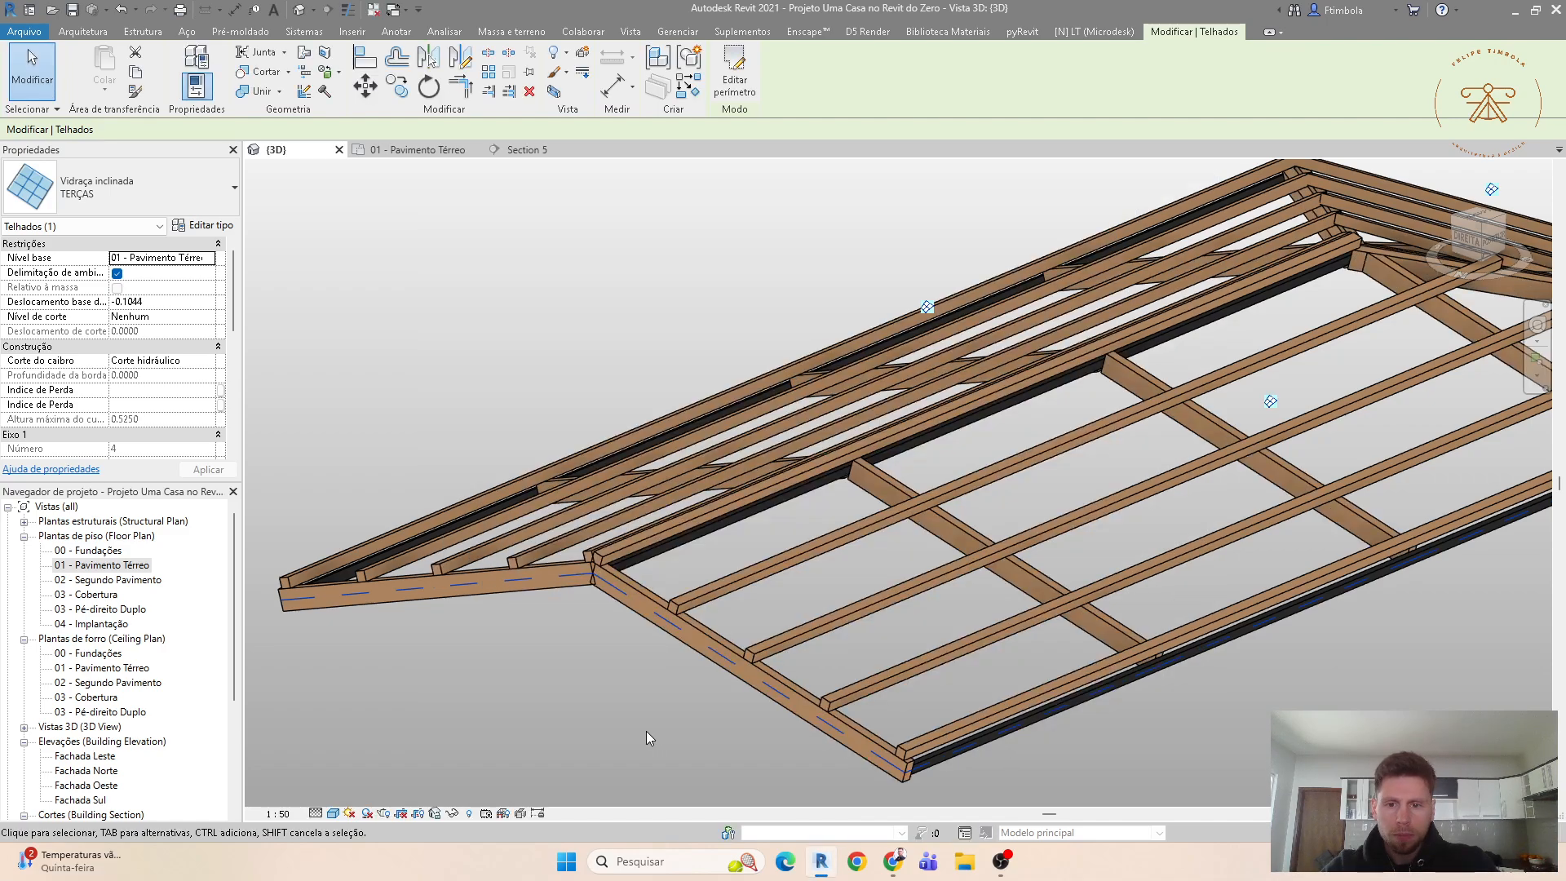
{"action": "left_click", "coordinate": [645, 731]}
Step: Check the TERÇAS roof in Section 5 and its type settings, and delete that roof in the 3D view
{"action": "left_click", "coordinate": [534, 150]}
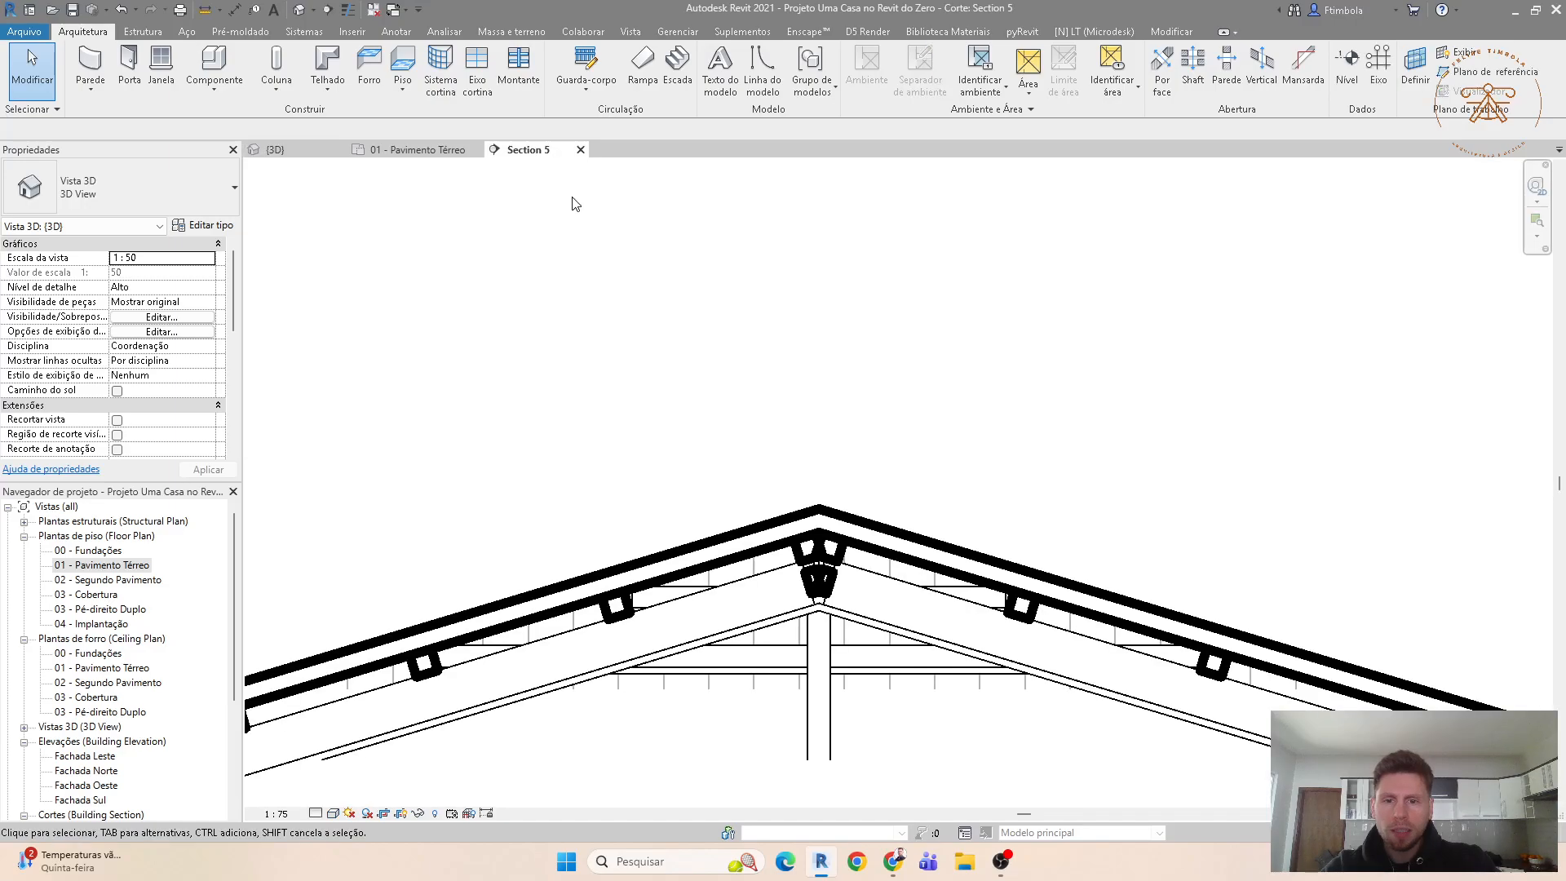
{"action": "left_click", "coordinate": [785, 587]}
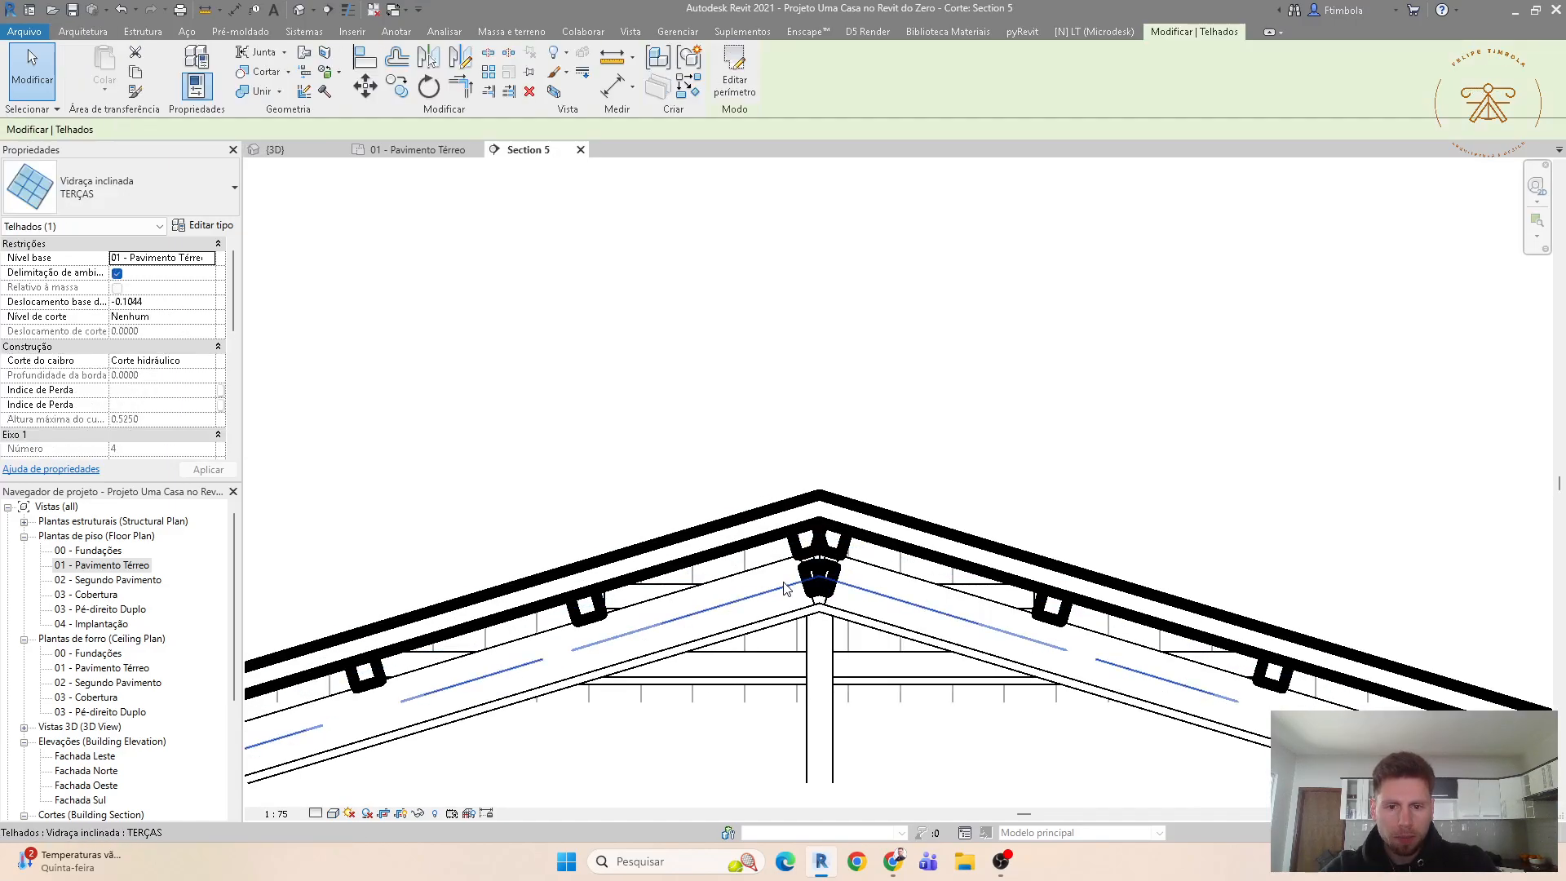
{"action": "scroll", "coordinate": [786, 581], "scroll_direction": "up", "scroll_amount": 3}
{"action": "scroll", "coordinate": [807, 567], "scroll_direction": "down", "scroll_amount": 2}
{"action": "key", "text": "Escape"}
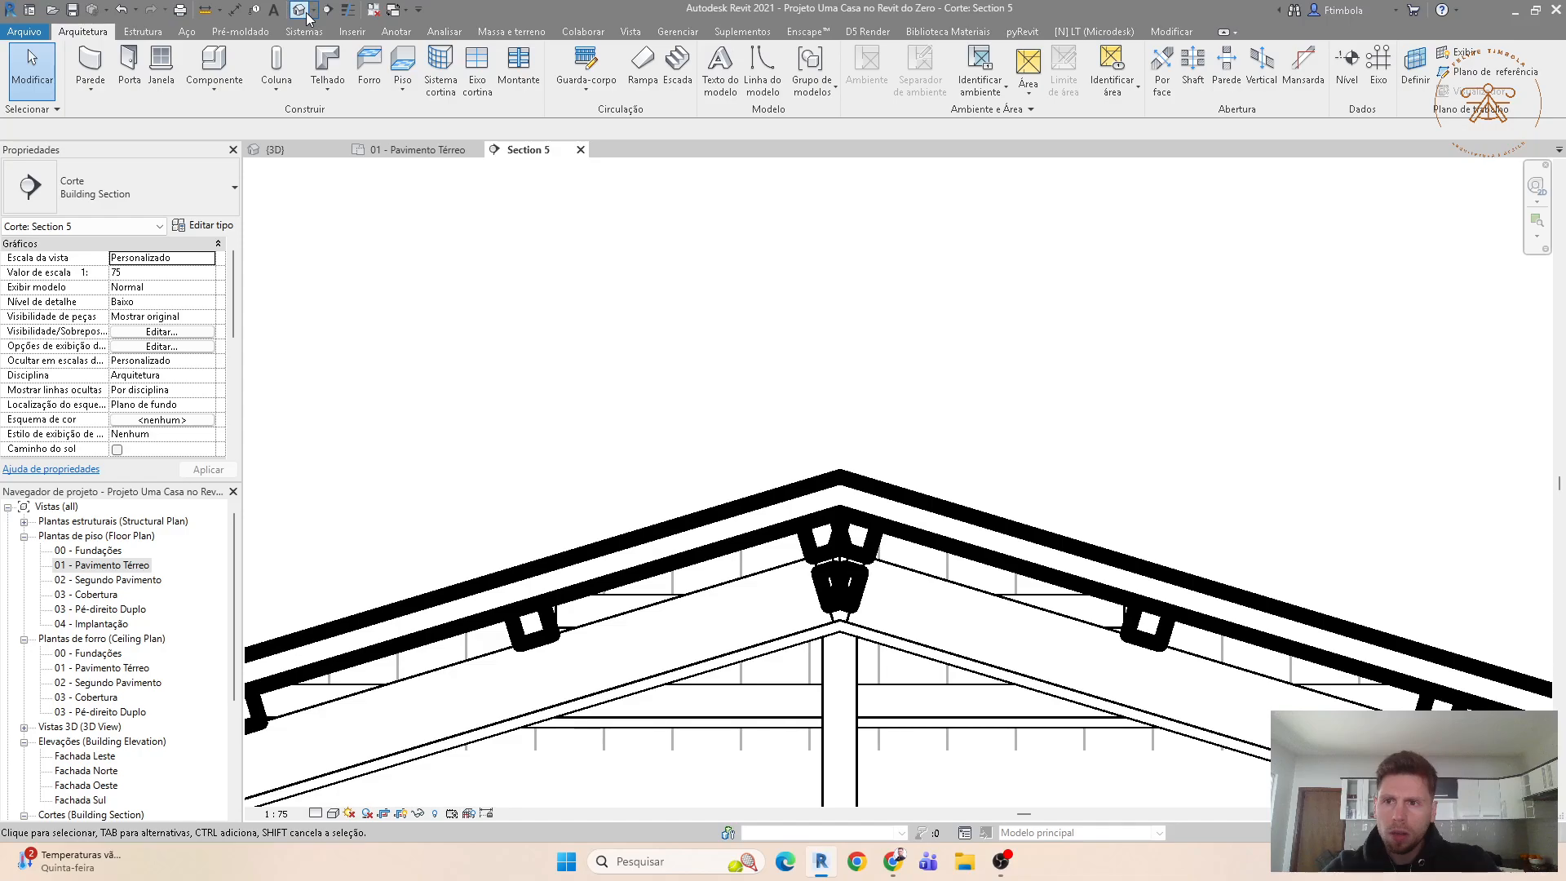
{"action": "left_click", "coordinate": [307, 15]}
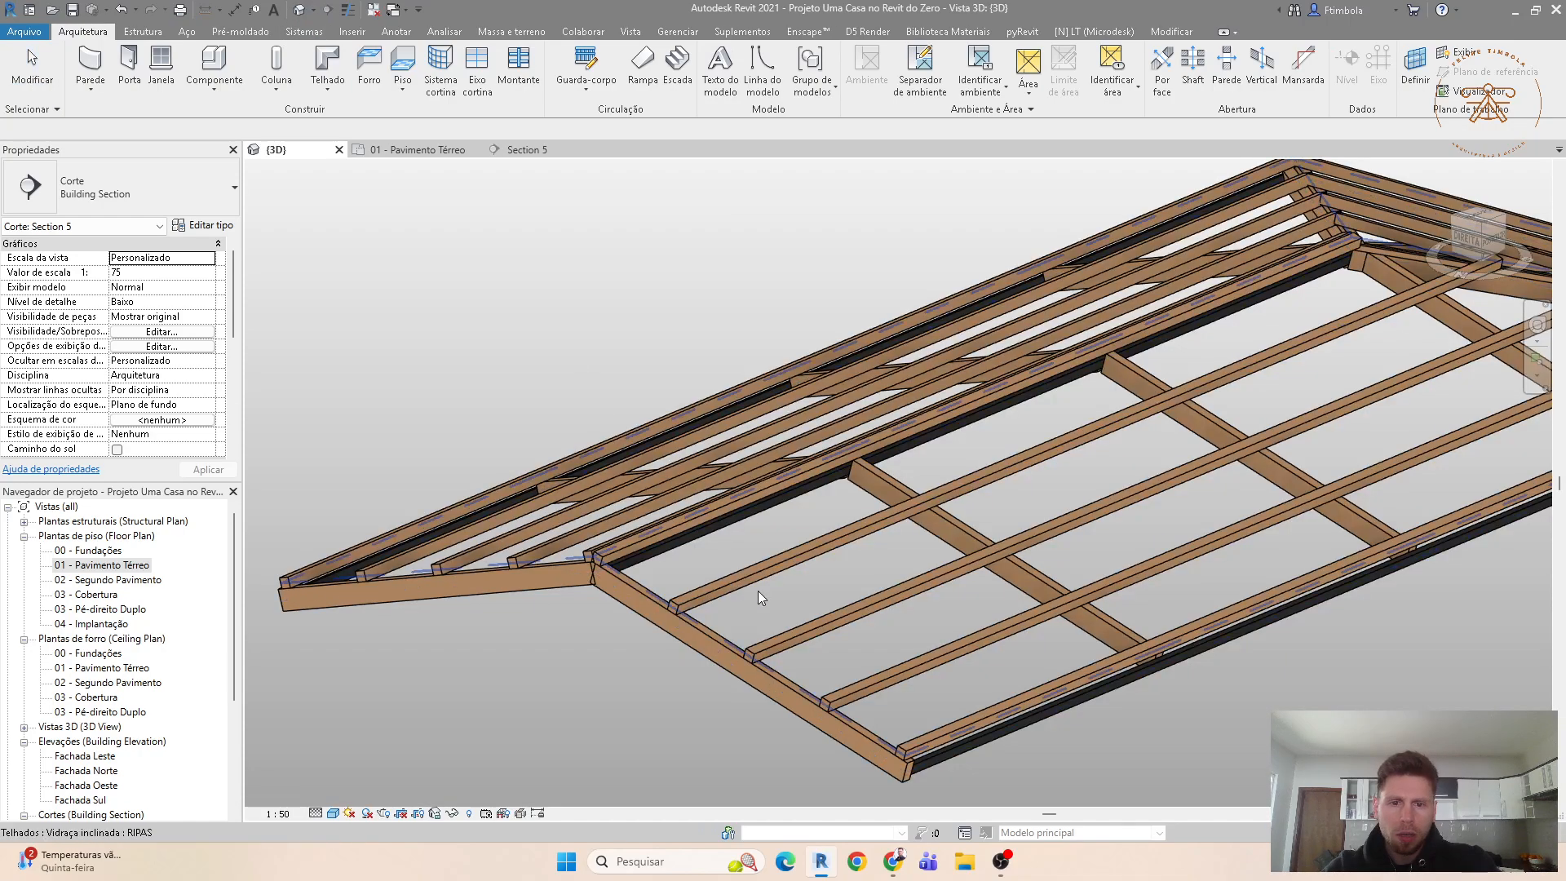
{"action": "left_click", "coordinate": [642, 561]}
{"action": "left_click", "coordinate": [204, 227]}
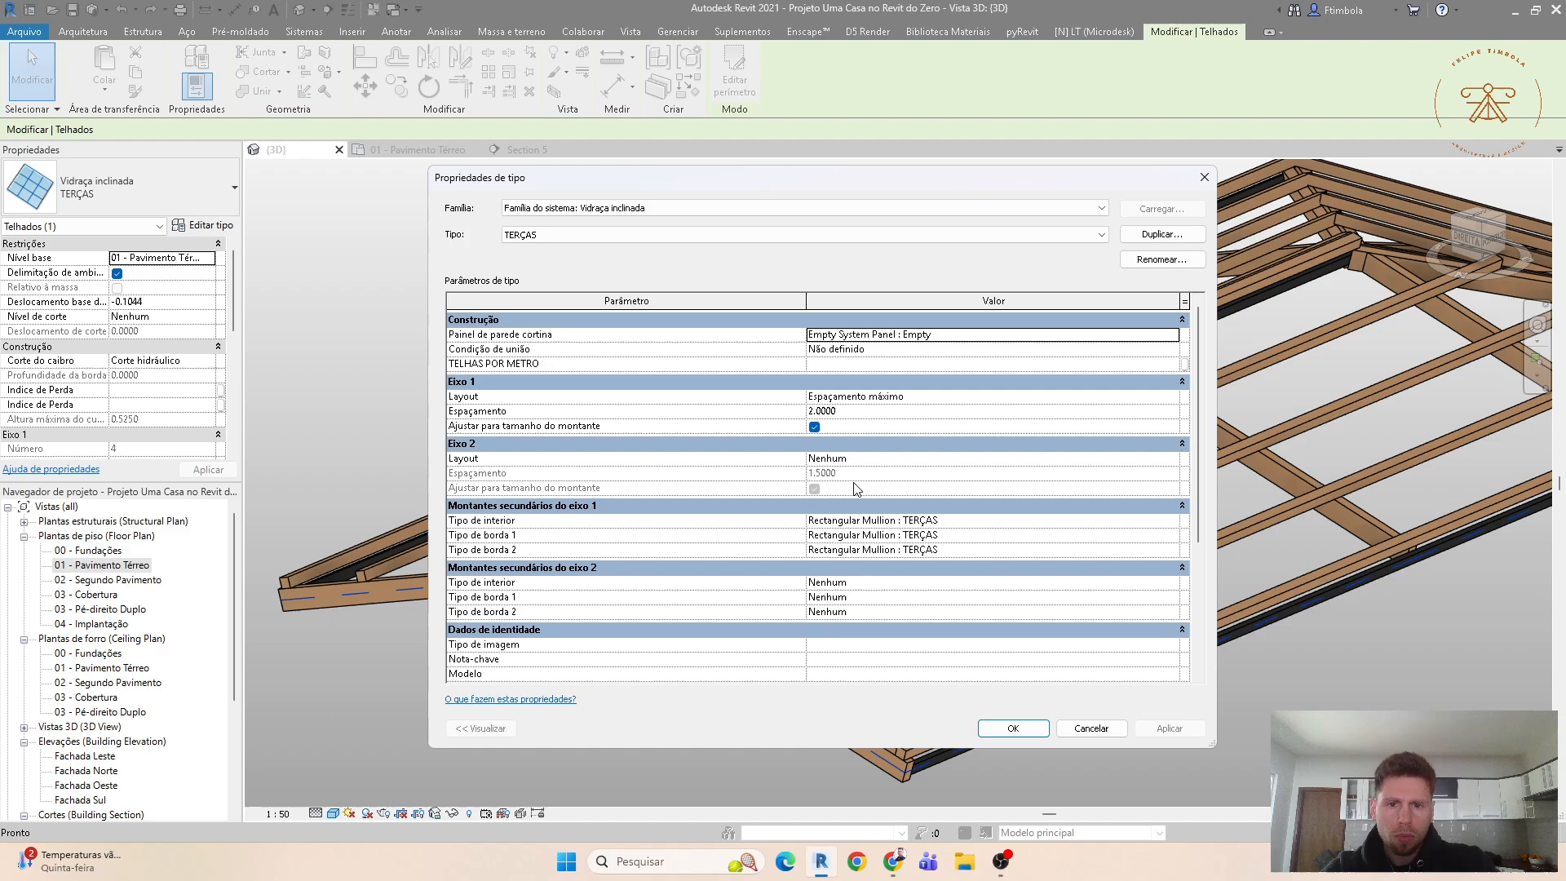
{"action": "key", "text": "Escape"}
{"action": "scroll", "coordinate": [840, 578], "scroll_direction": "down", "scroll_amount": 2}
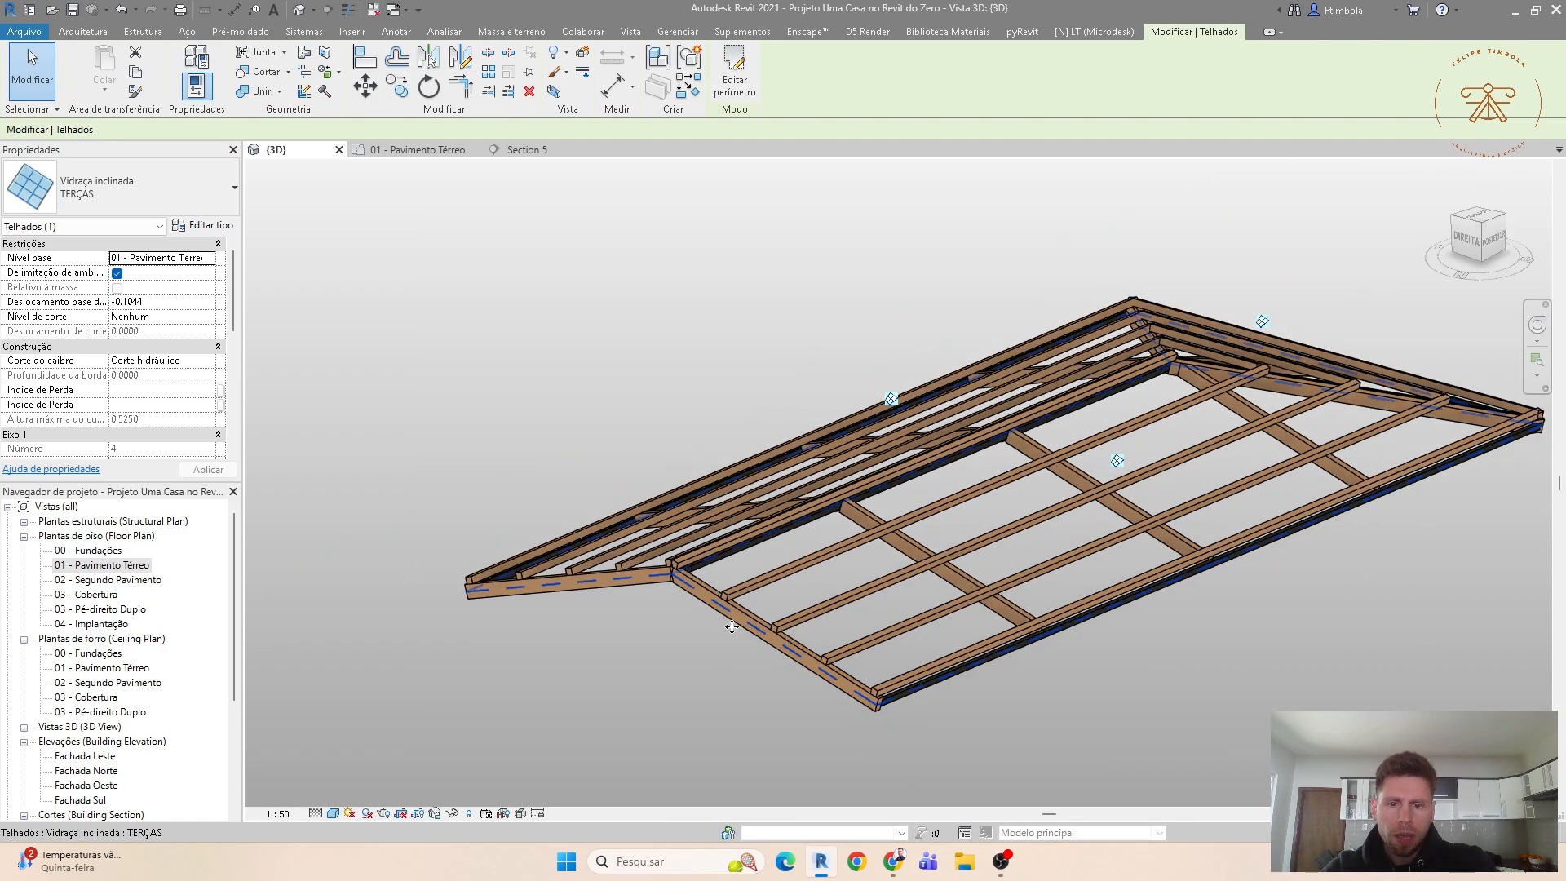
{"action": "key", "text": "Delete"}
Step: In Section 5, copy the Telha Sanduíche - 10% roof straight down so it sits directly beneath the battens
{"action": "left_click", "coordinate": [522, 150]}
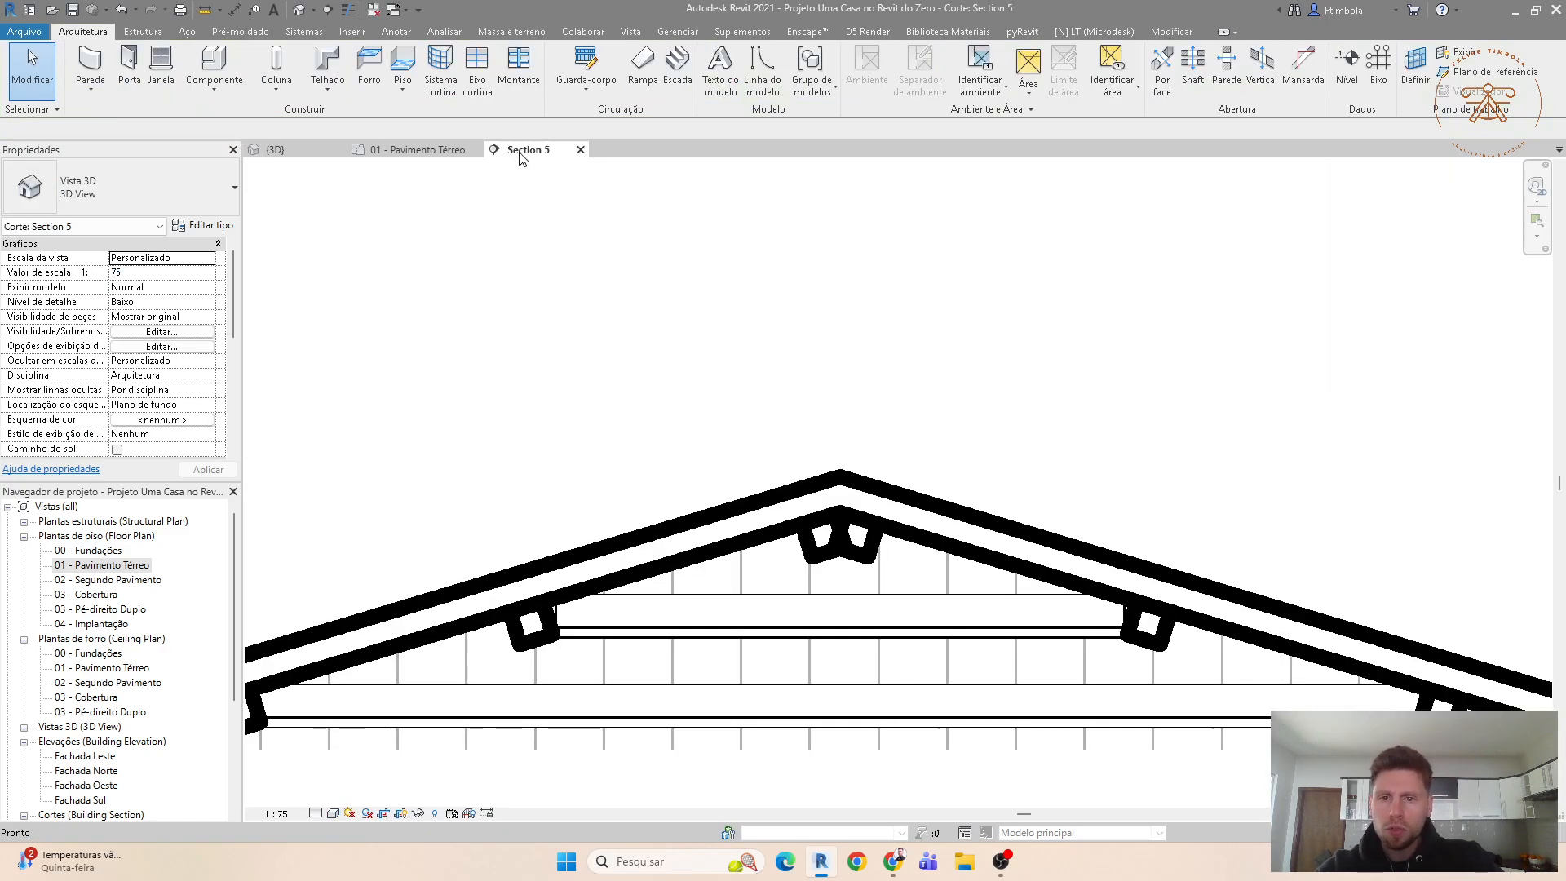
{"action": "left_click", "coordinate": [834, 471]}
{"action": "scroll", "coordinate": [824, 477], "scroll_direction": "up", "scroll_amount": 2}
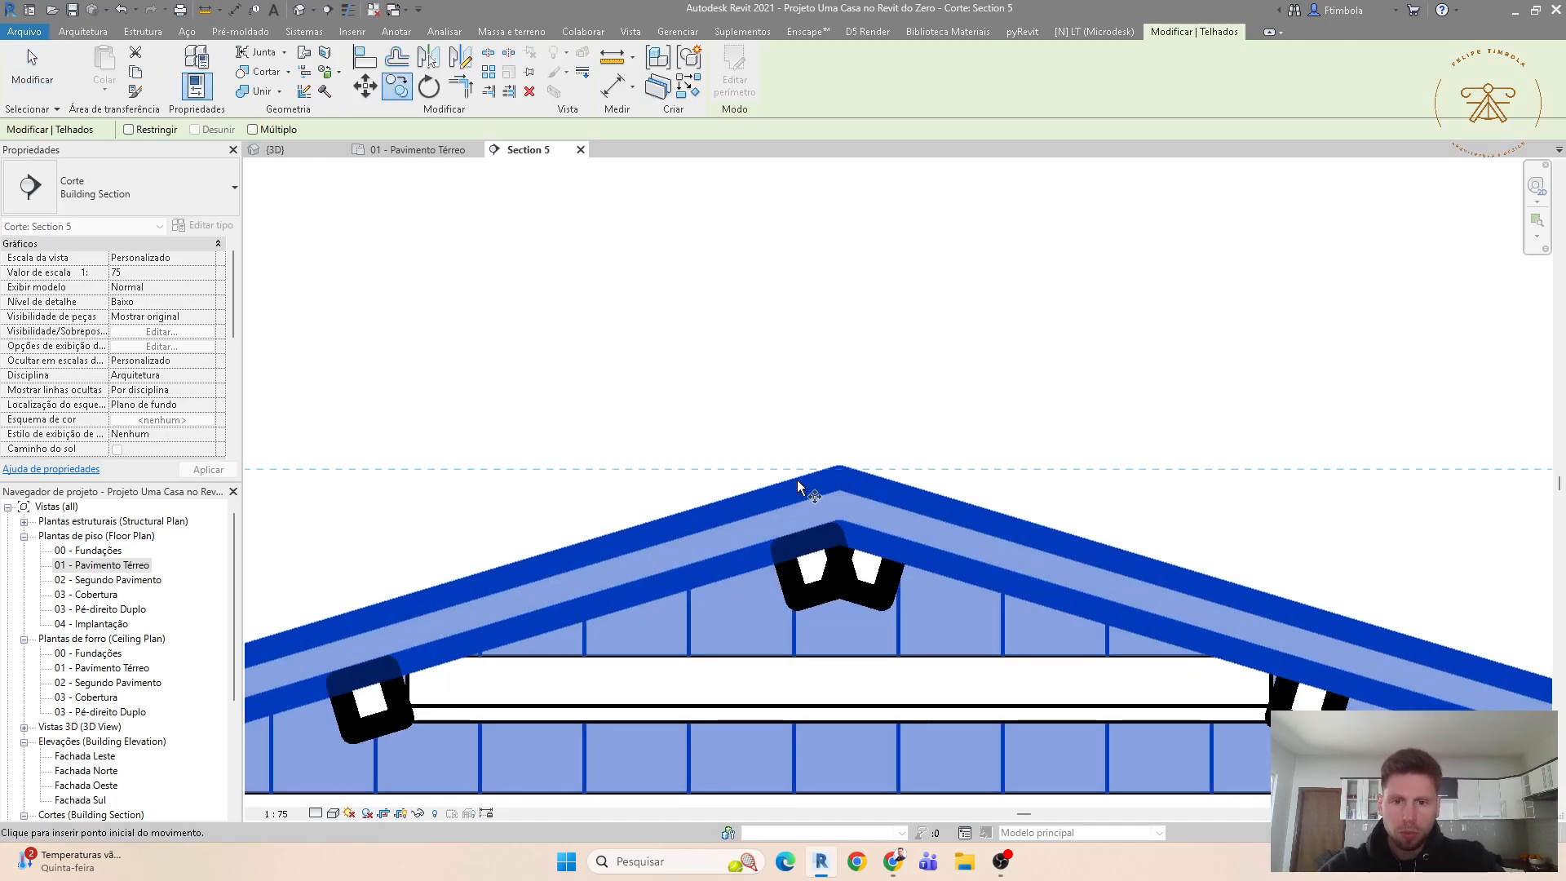
{"action": "left_click", "coordinate": [800, 601]}
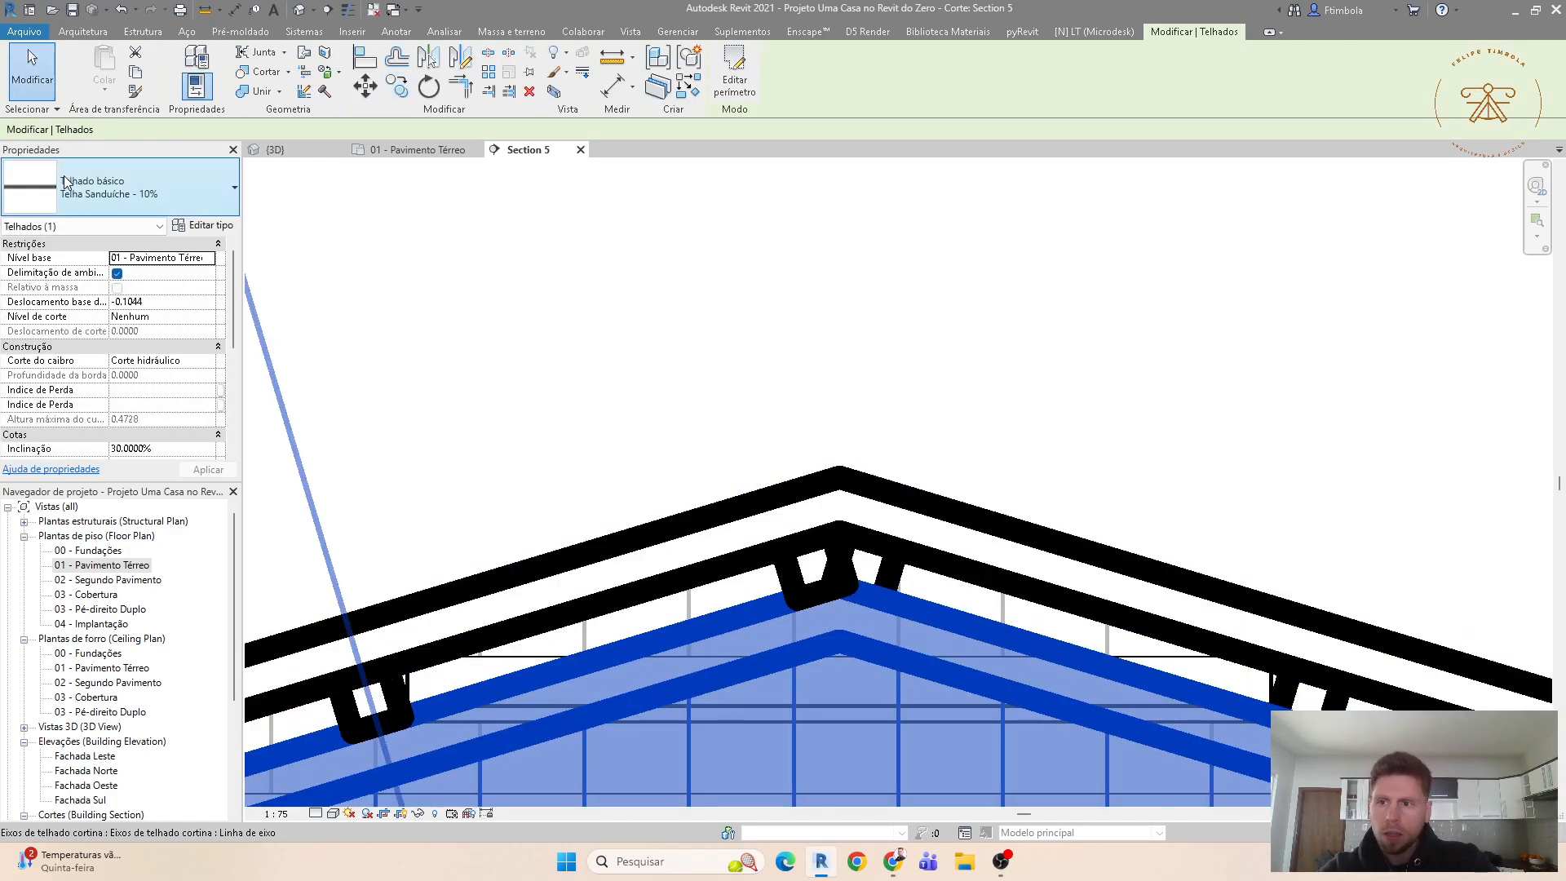
Step: Change the copied roof's type to Vidraça inclinada : TERÇAS and deselect it
{"action": "left_click", "coordinate": [67, 183]}
{"action": "left_click", "coordinate": [105, 506]}
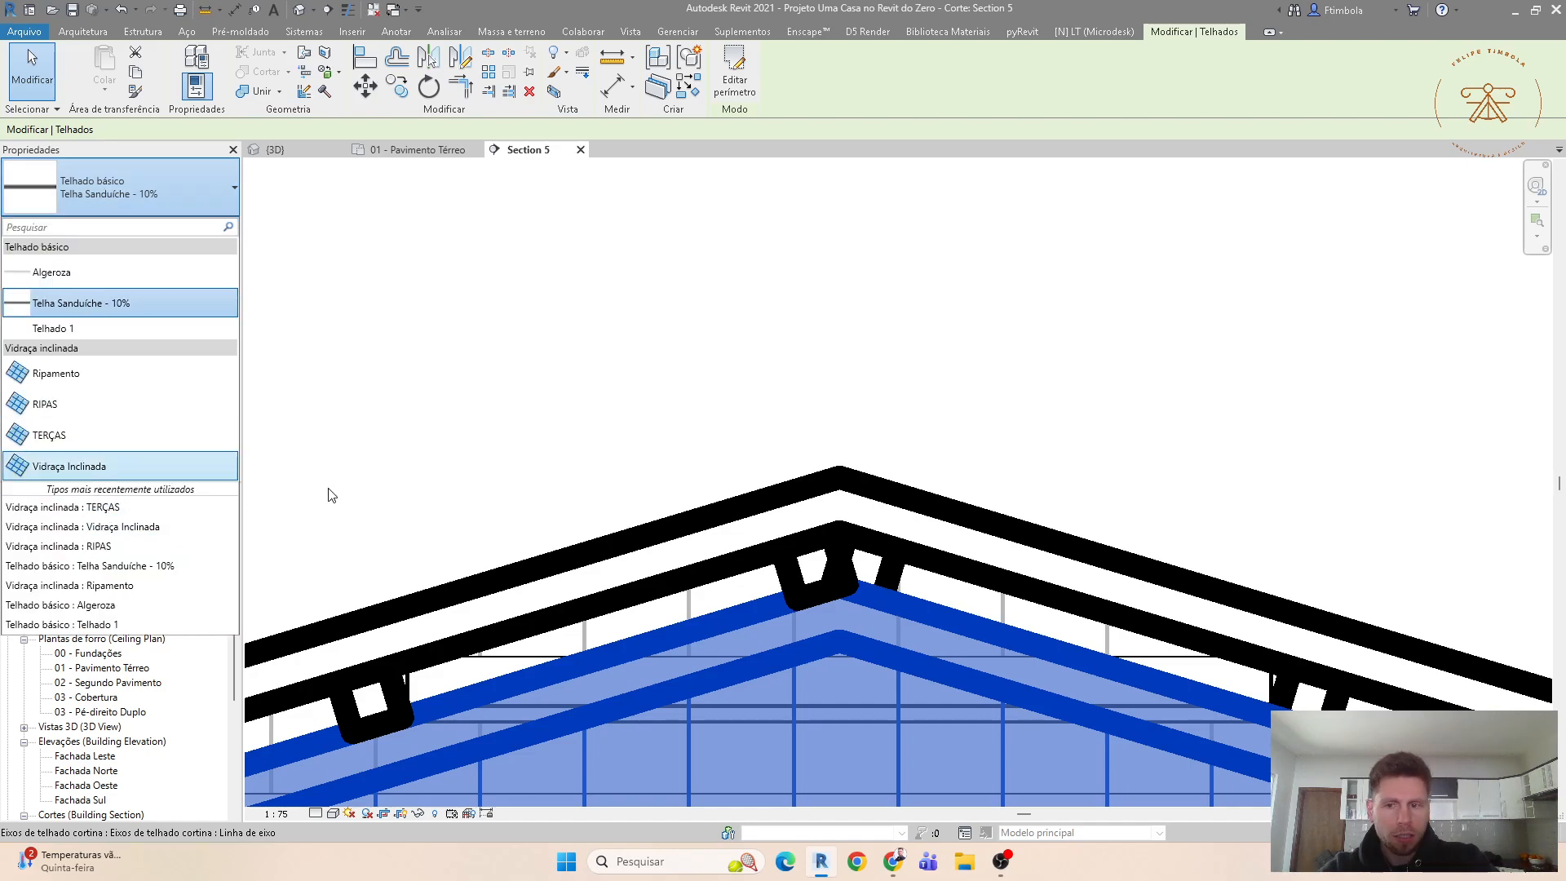
{"action": "left_click", "coordinate": [378, 569]}
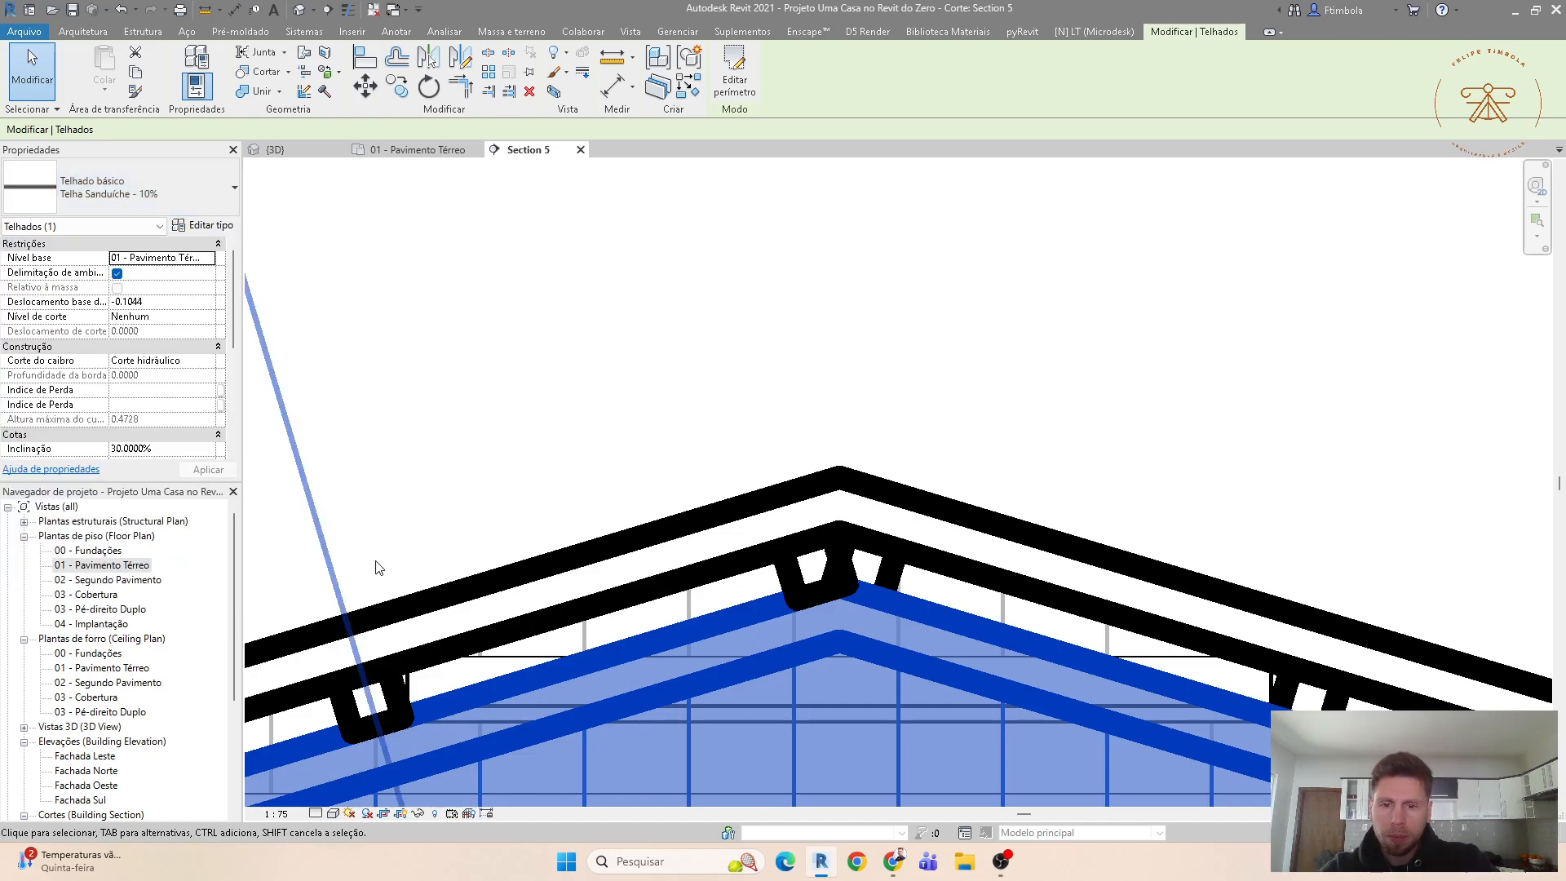
{"action": "left_click", "coordinate": [169, 198]}
{"action": "left_click", "coordinate": [81, 499]}
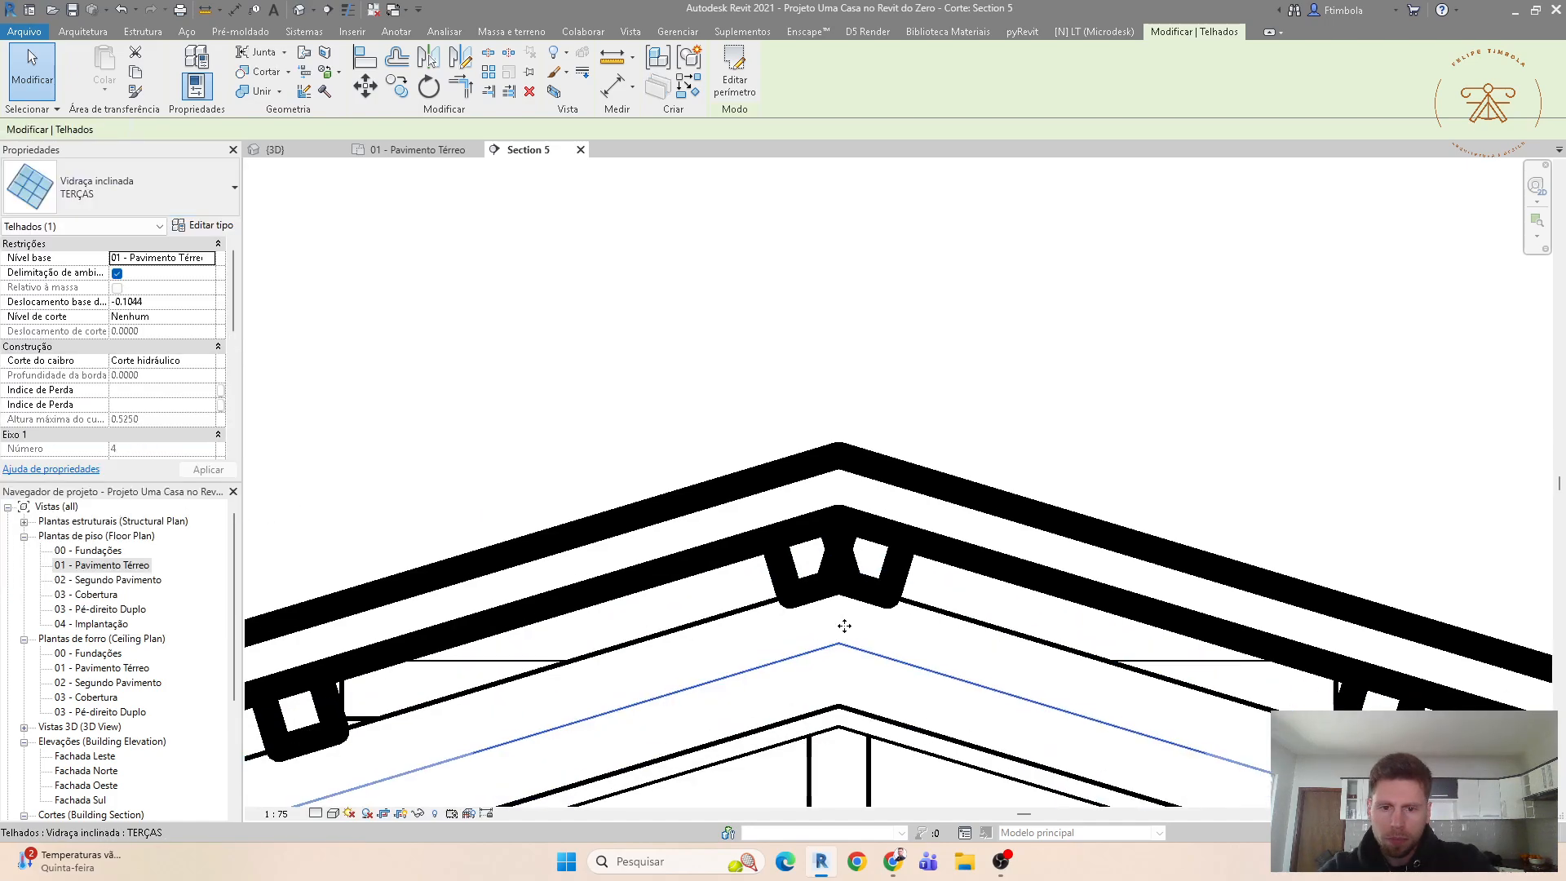
{"action": "left_click", "coordinate": [806, 613]}
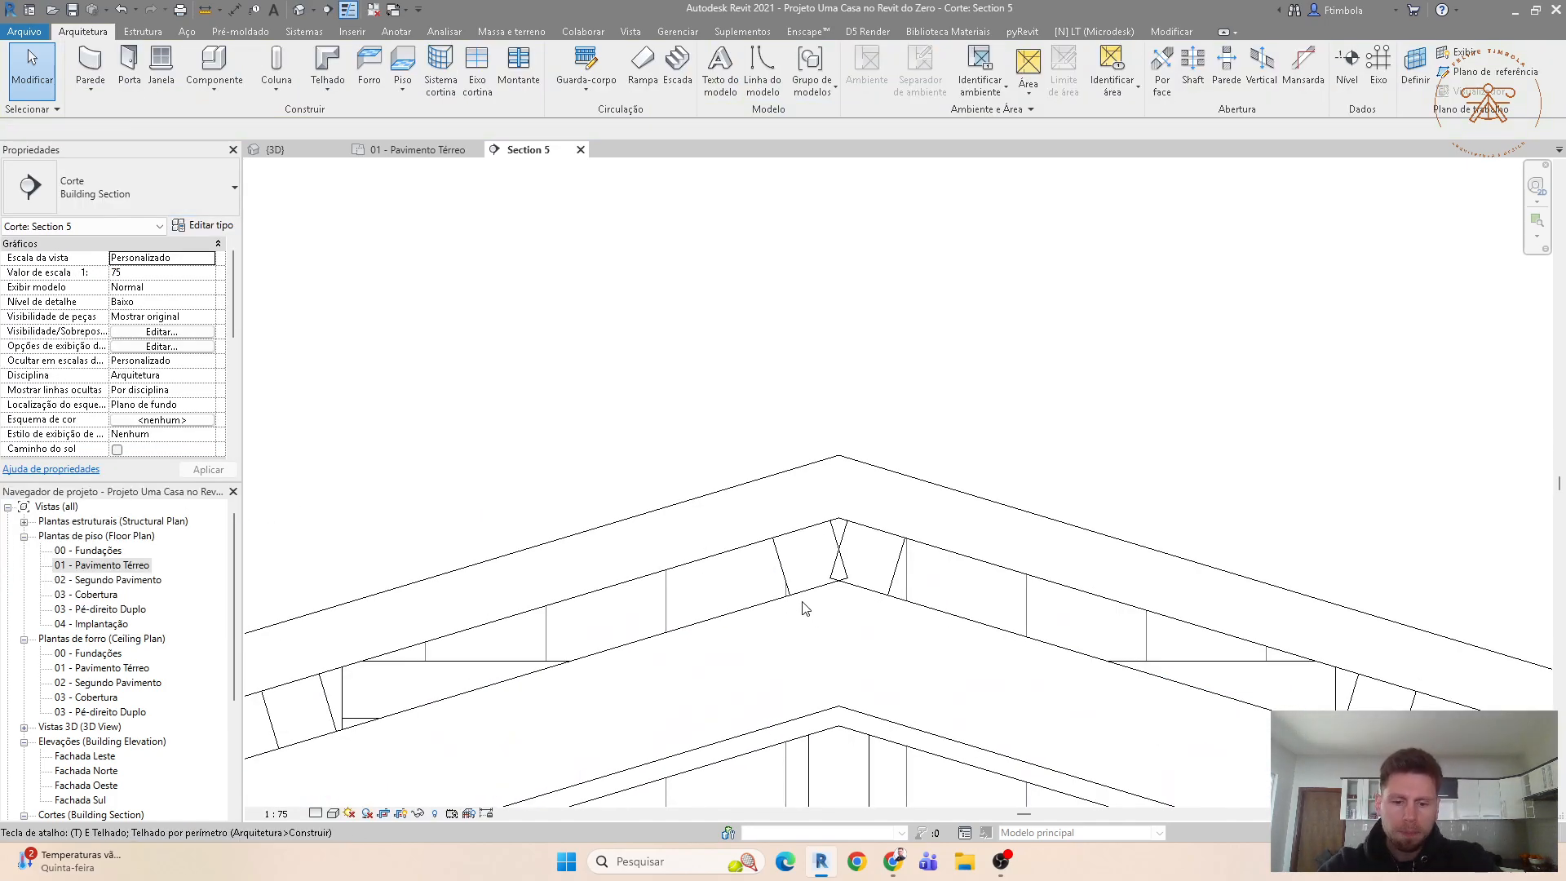
{"action": "scroll", "coordinate": [766, 424], "scroll_direction": "down", "scroll_amount": 4}
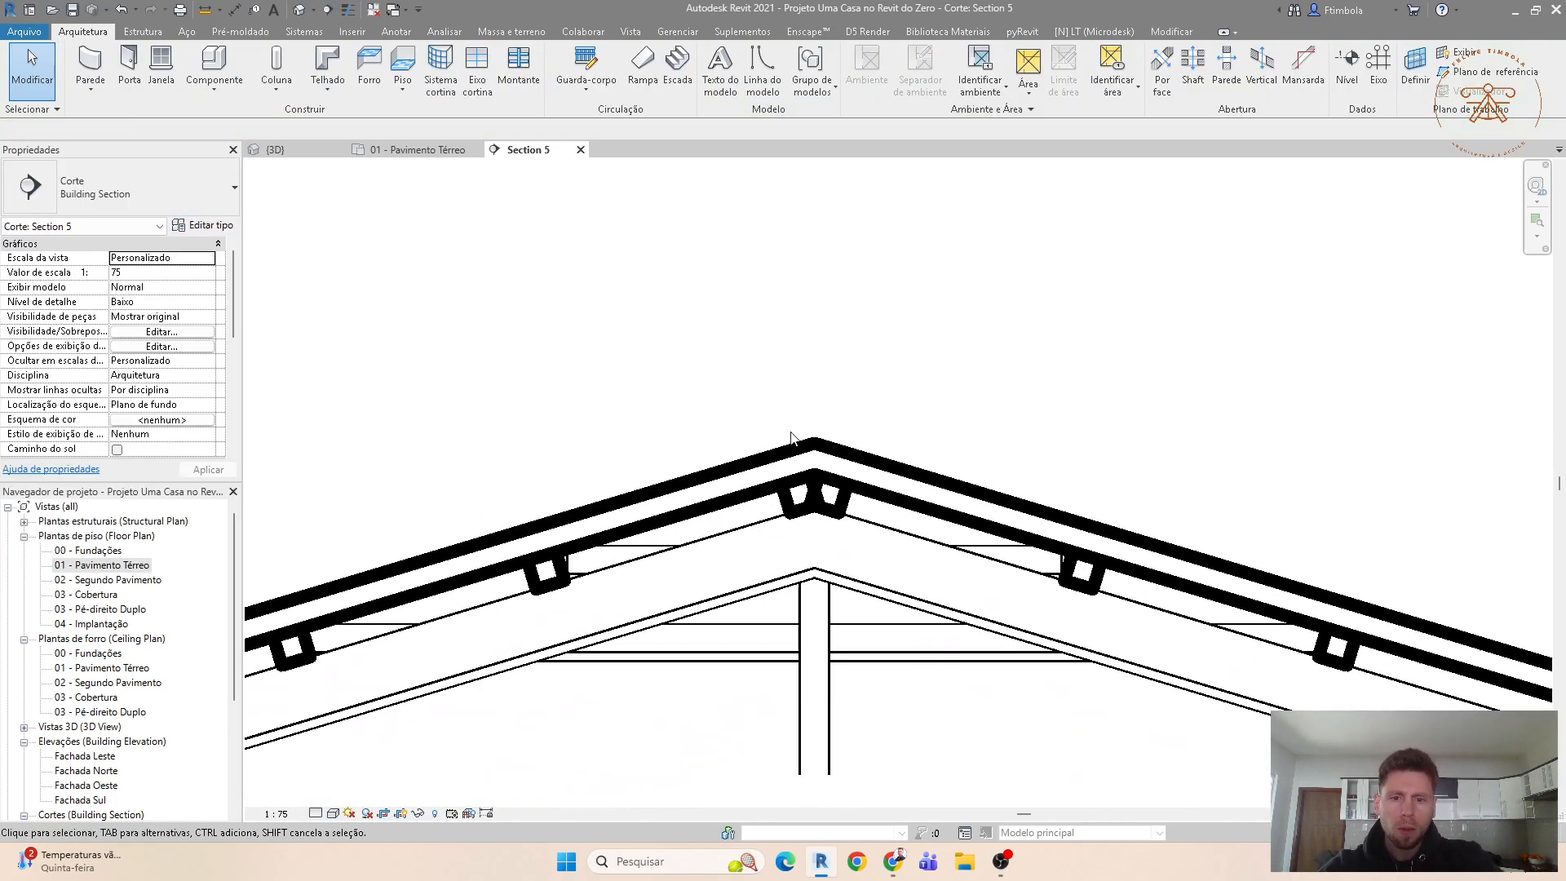
Step: In the 3D view, reveal hidden elements, unhide the Telha Sanduíche - 10% roof and leave the reveal mode
{"action": "left_click", "coordinate": [300, 16]}
{"action": "scroll", "coordinate": [638, 610], "scroll_direction": "up", "scroll_amount": 2}
{"action": "scroll", "coordinate": [644, 610], "scroll_direction": "down", "scroll_amount": 2}
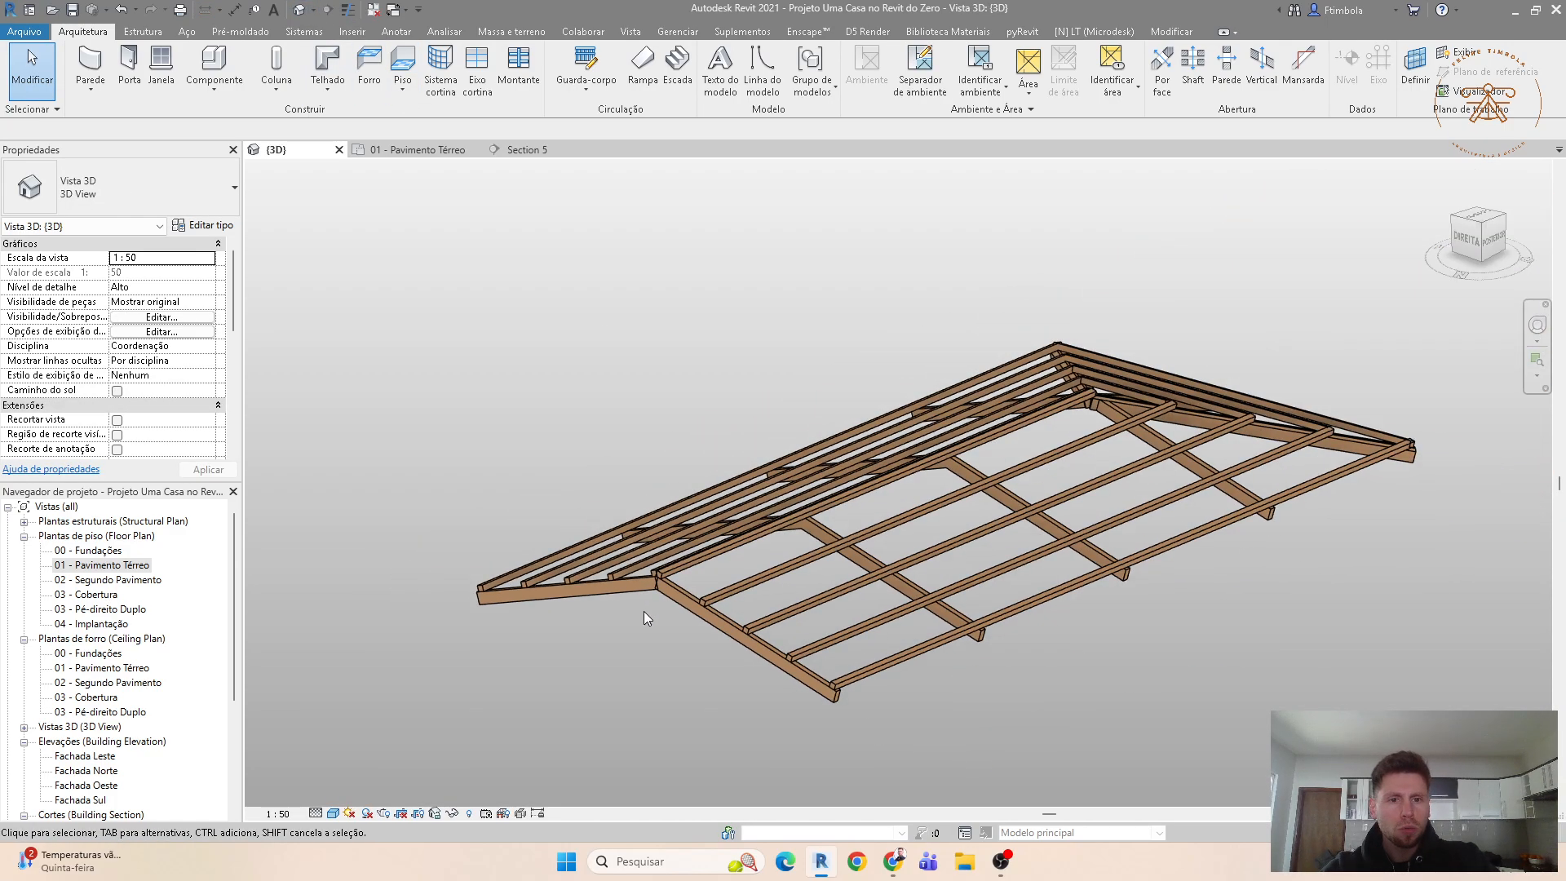
{"action": "left_click", "coordinate": [468, 813]}
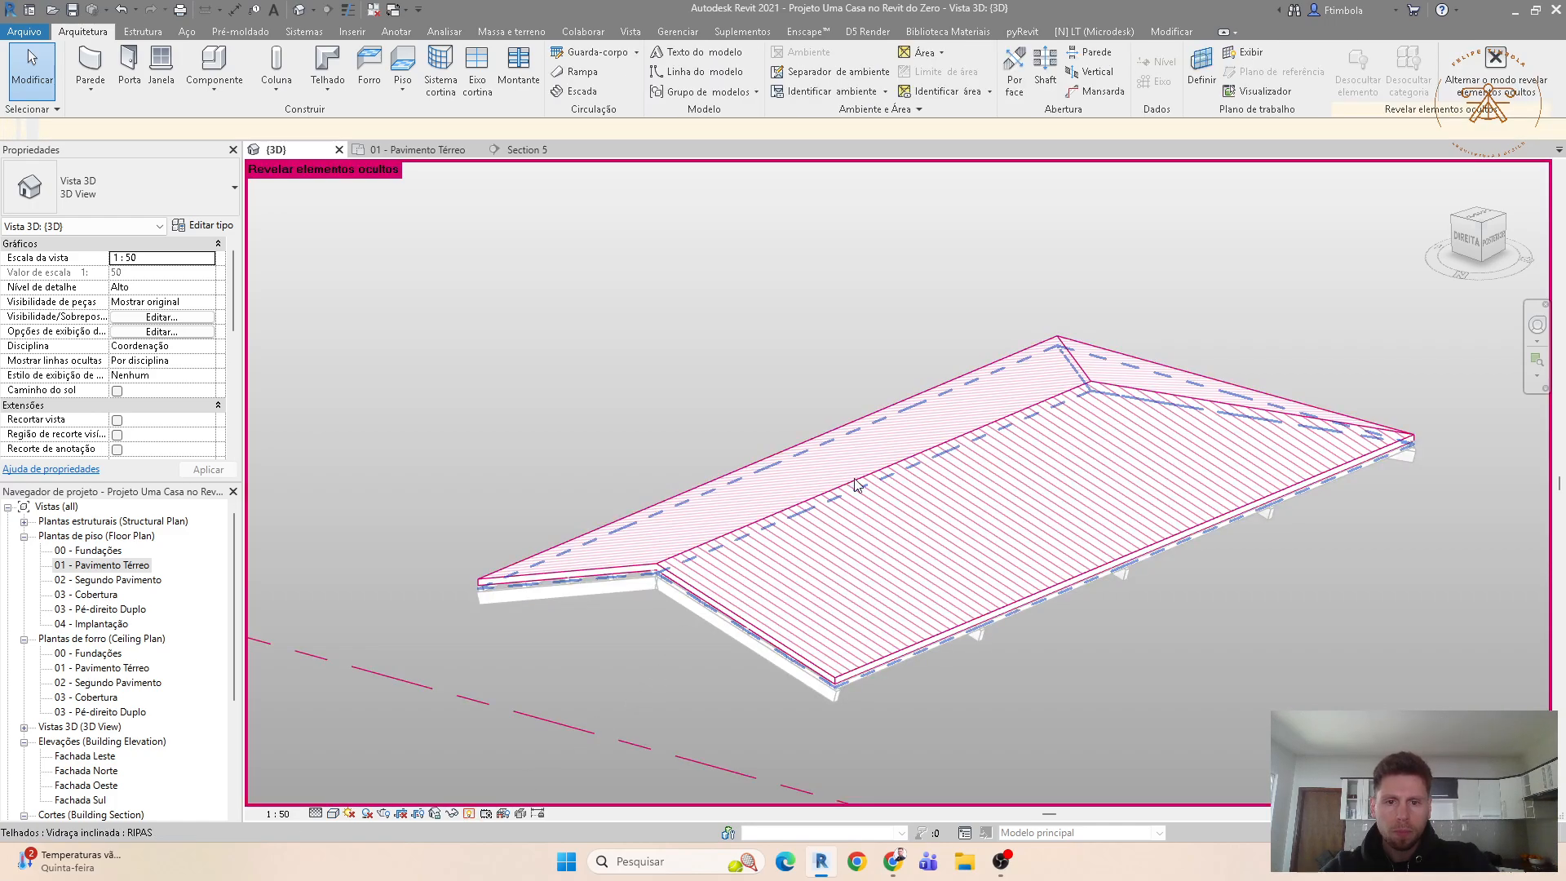
{"action": "left_click", "coordinate": [848, 467]}
{"action": "right_click", "coordinate": [848, 461]}
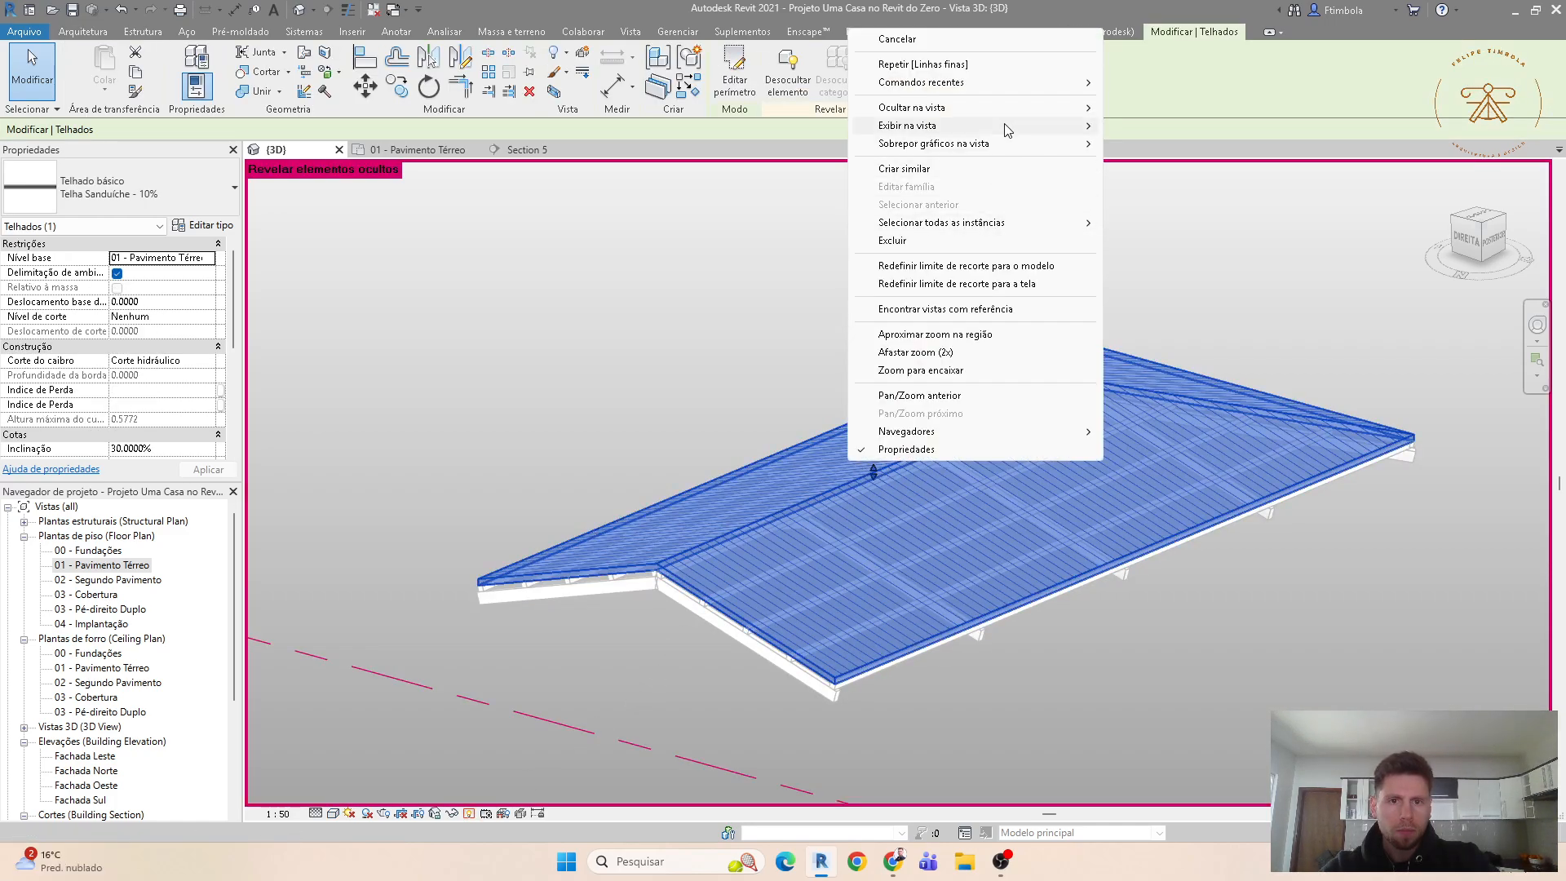
{"action": "mouse_move", "coordinate": [1008, 129]}
{"action": "left_click", "coordinate": [1150, 127]}
{"action": "left_click", "coordinate": [469, 813]}
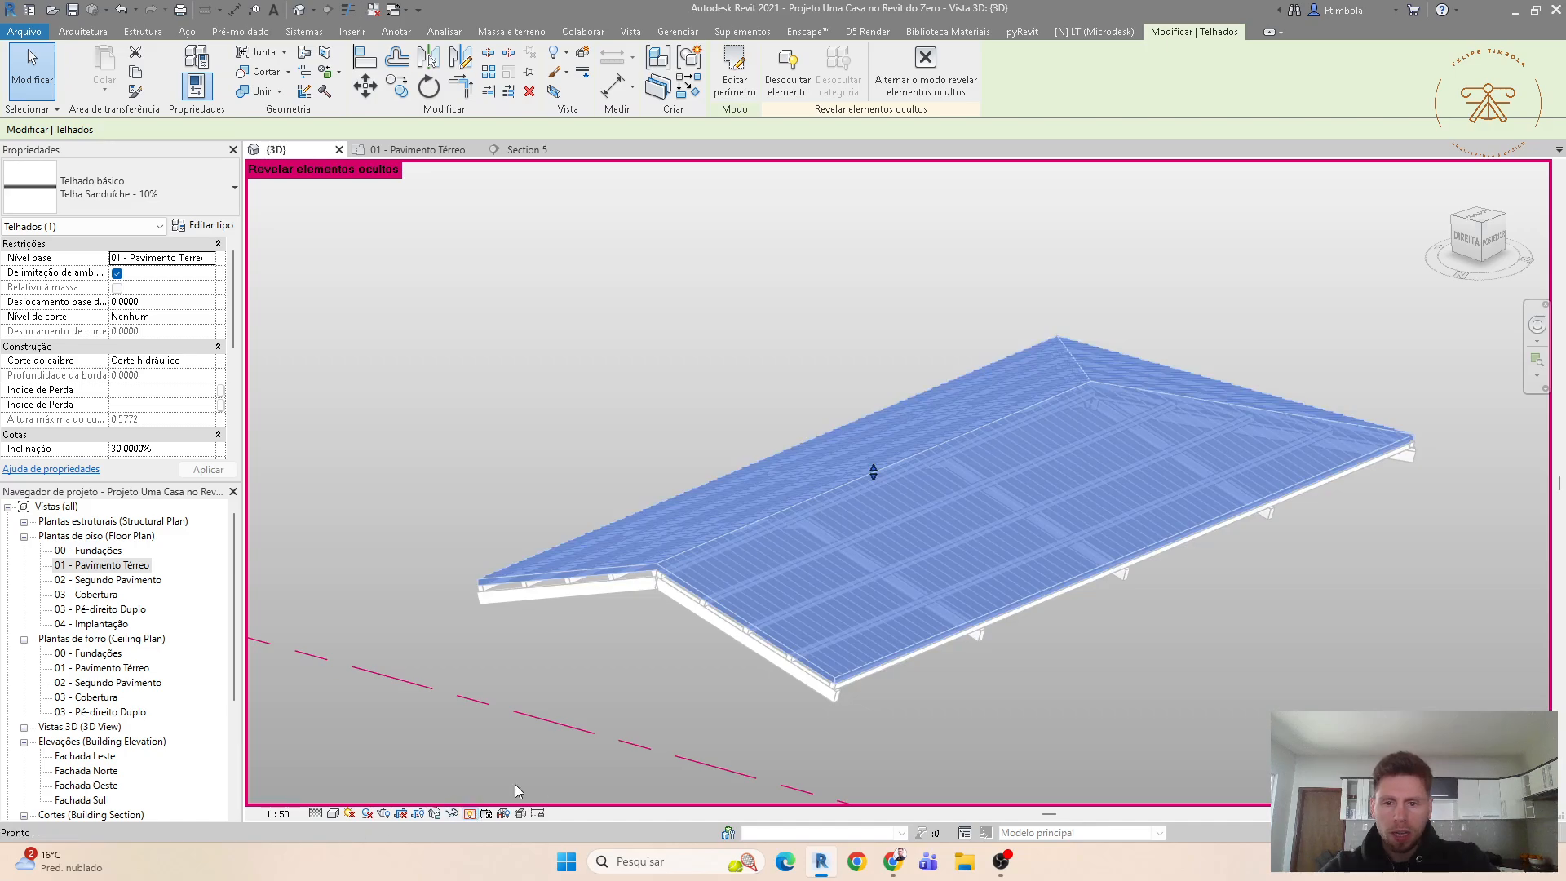
Step: Examine the tile roof together with the wooden structure beneath it from another angle in the 3D view
{"action": "scroll", "coordinate": [975, 505], "scroll_direction": "up", "scroll_amount": 2}
{"action": "left_click", "coordinate": [975, 503]}
{"action": "middle_click_drag", "start_coordinate": [1021, 683], "coordinate": [1304, 627], "text": "shift"}
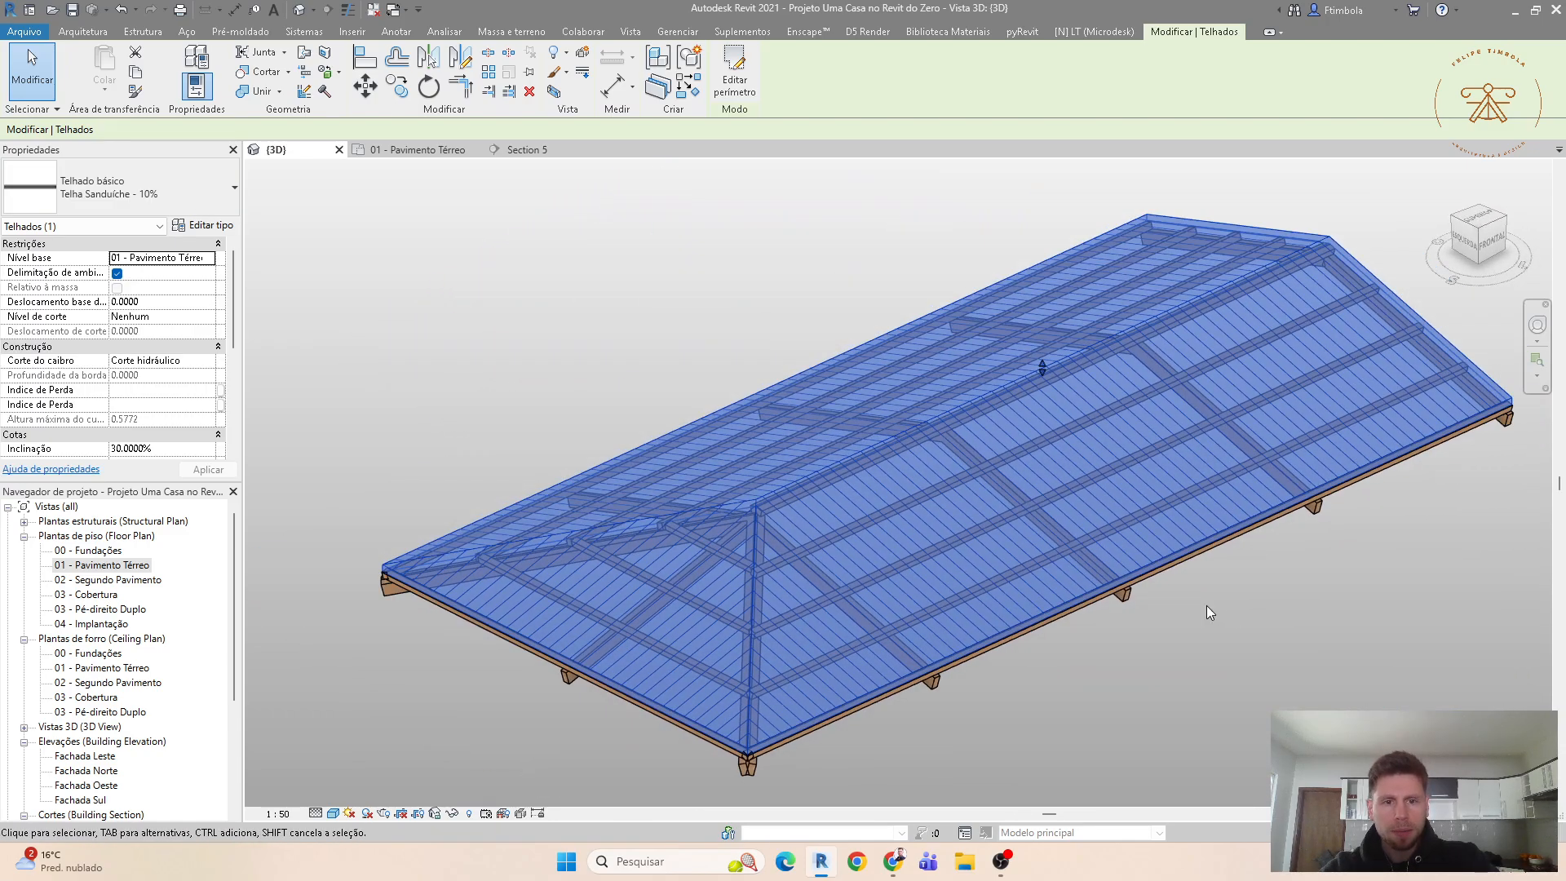
{"action": "middle_click_drag", "start_coordinate": [1206, 606], "coordinate": [1235, 601]}
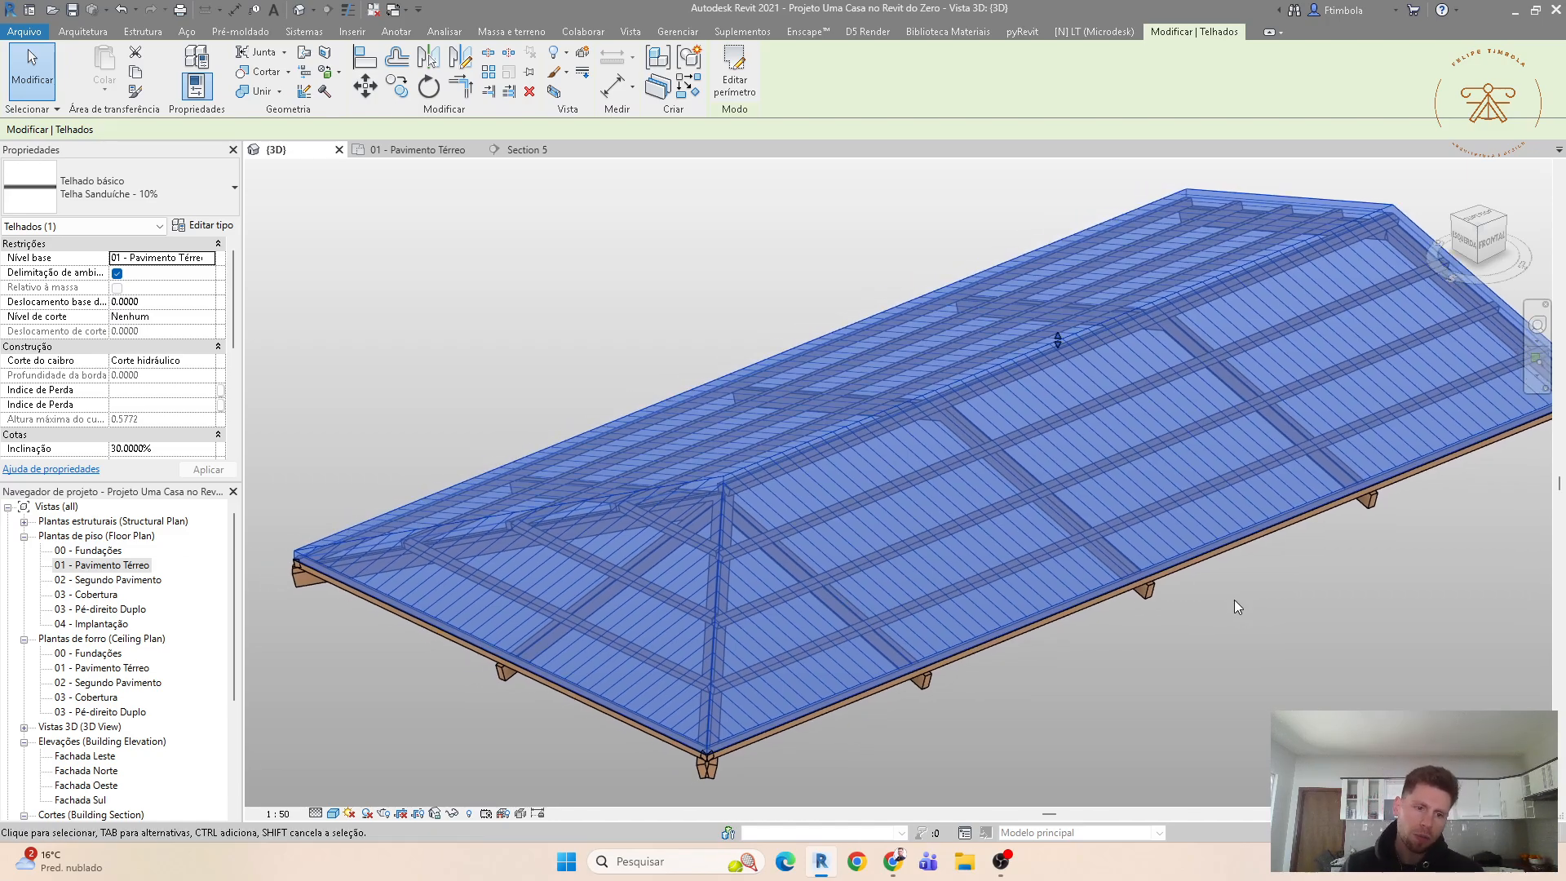
{"action": "left_click", "coordinate": [1002, 861]}
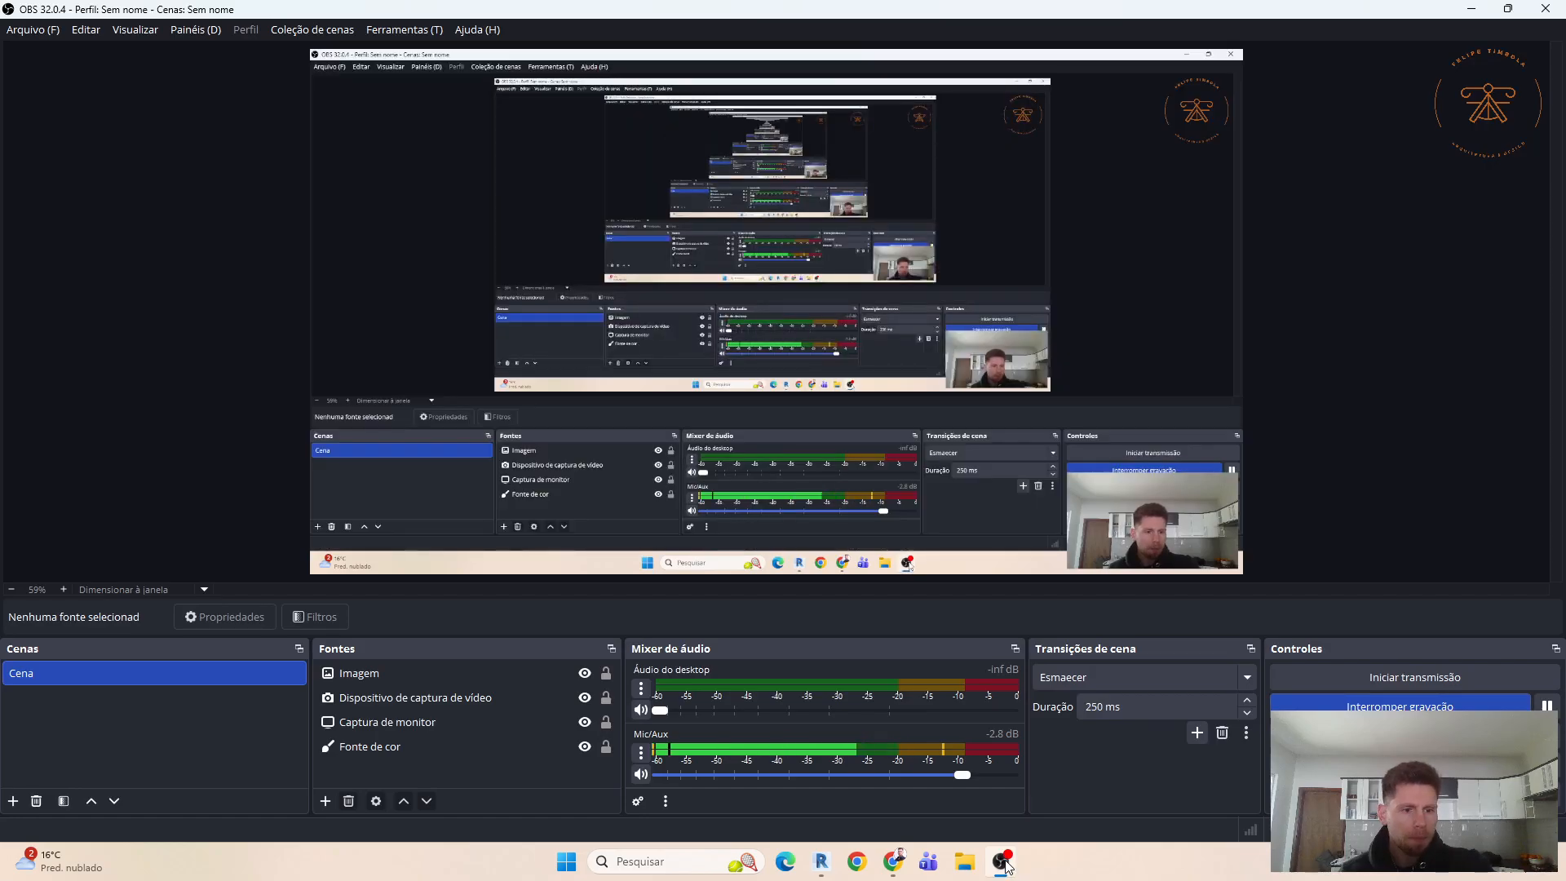
{"action": "left_click", "coordinate": [1003, 862]}
{"action": "scroll", "coordinate": [1292, 594], "scroll_direction": "up", "scroll_amount": 3}
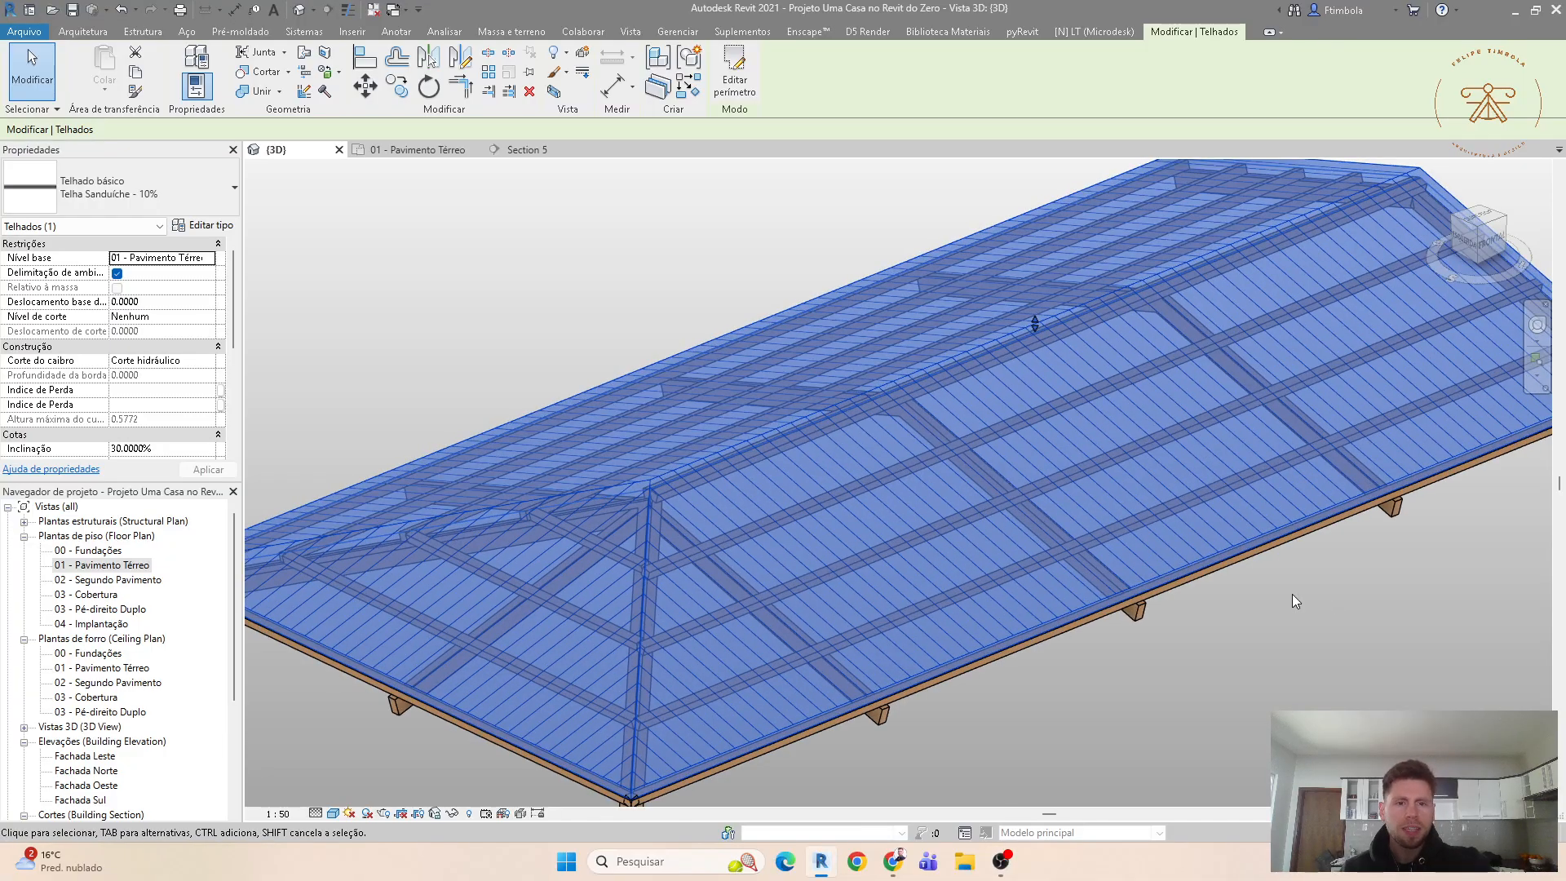
{"action": "scroll", "coordinate": [1090, 658], "scroll_direction": "down", "scroll_amount": 2}
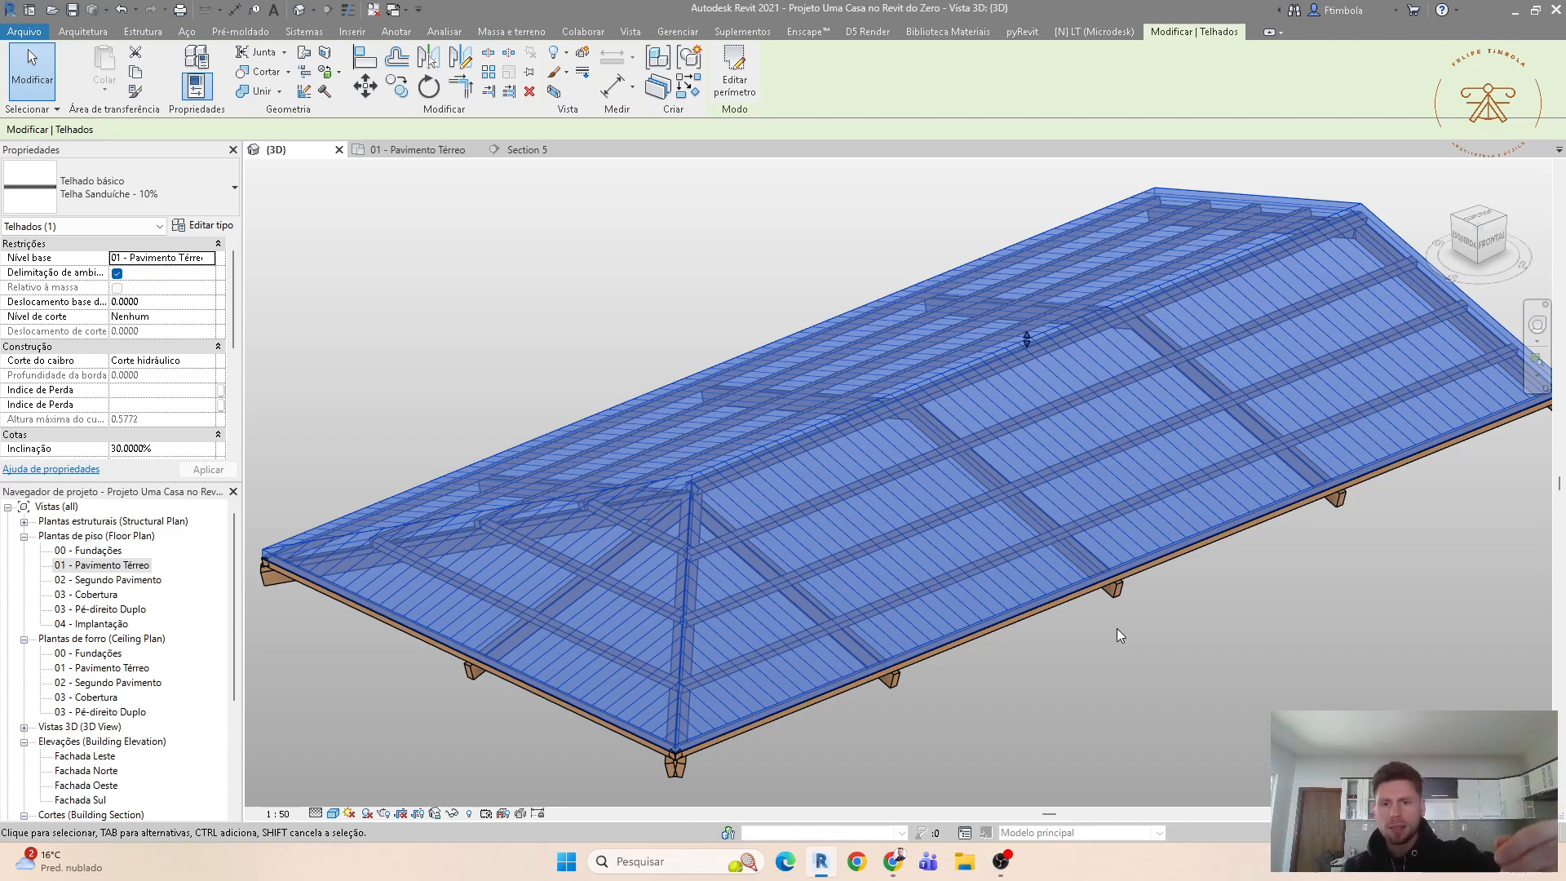
Step: Deselect the roof and start rendering the 3D view
{"action": "left_click", "coordinate": [1066, 659]}
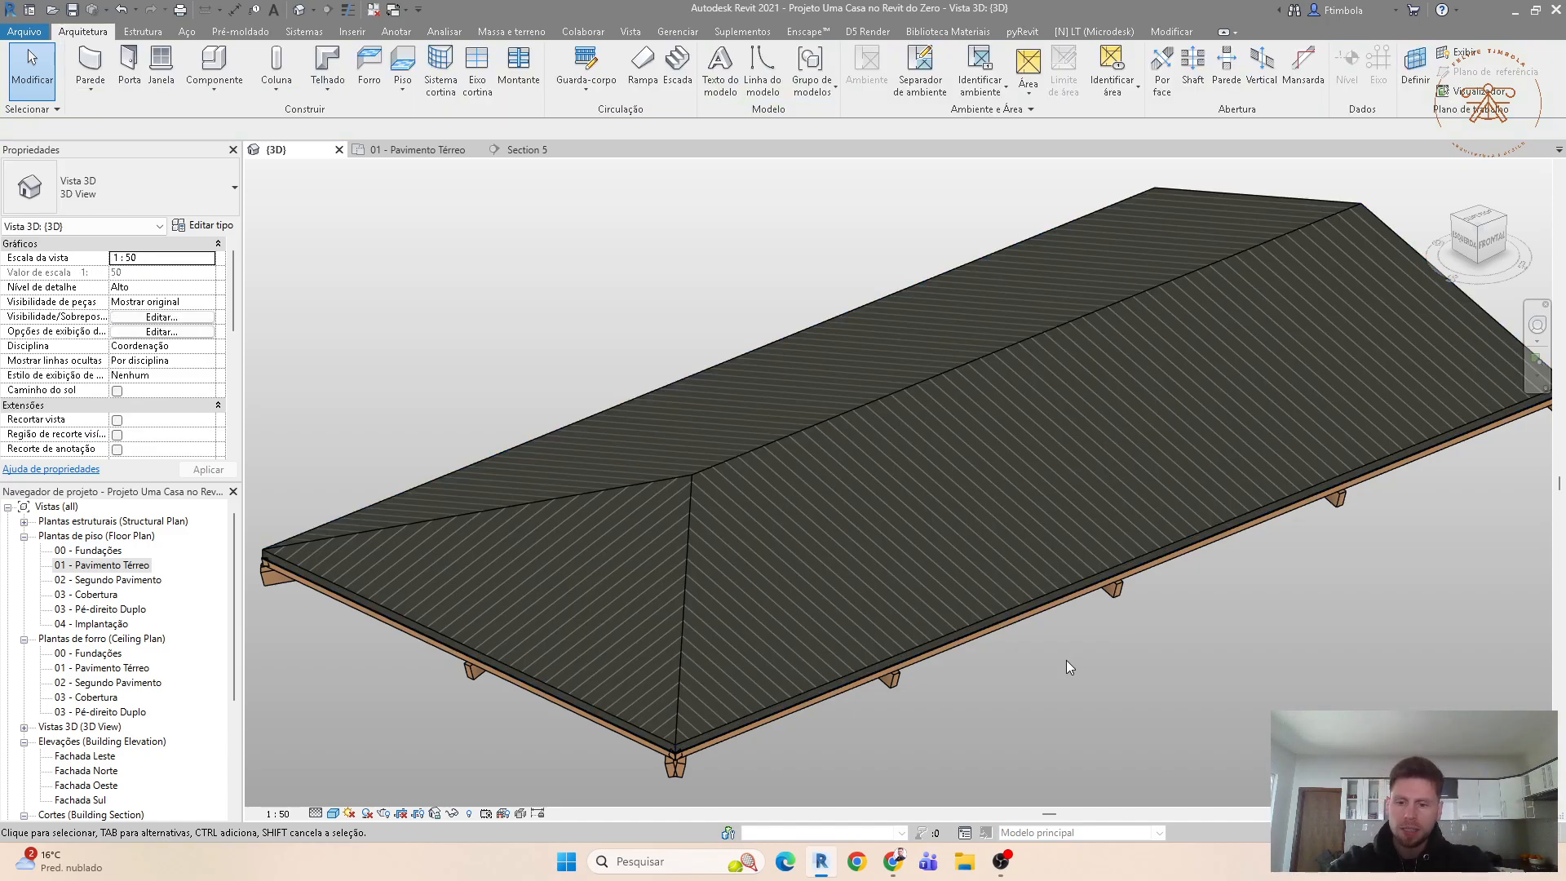
{"action": "key", "text": "r"}
{"action": "key", "text": "r"}
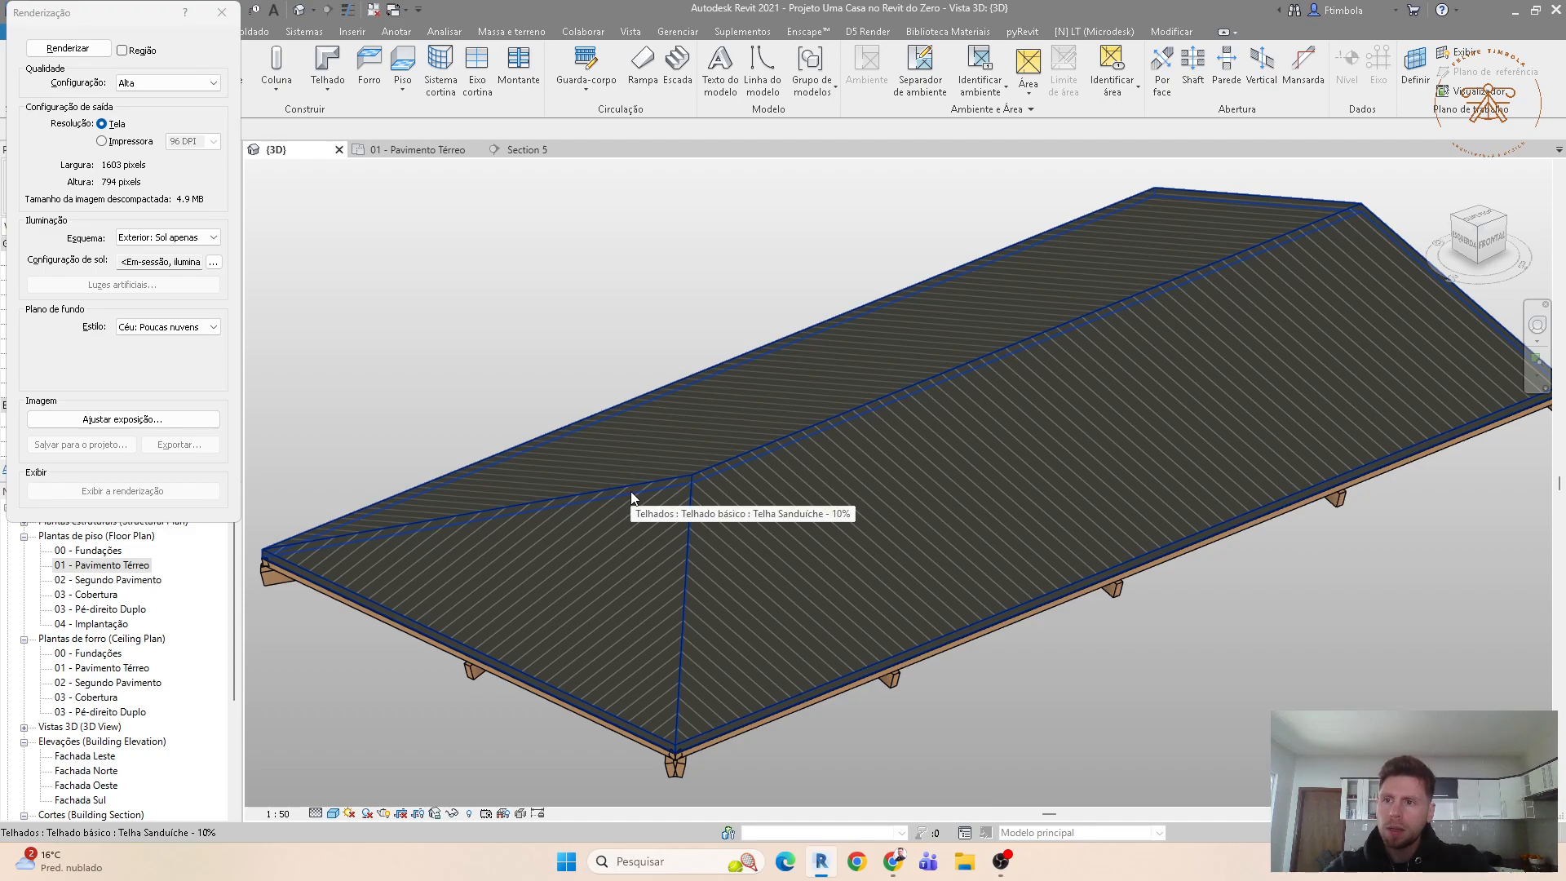
{"action": "left_click", "coordinate": [91, 49]}
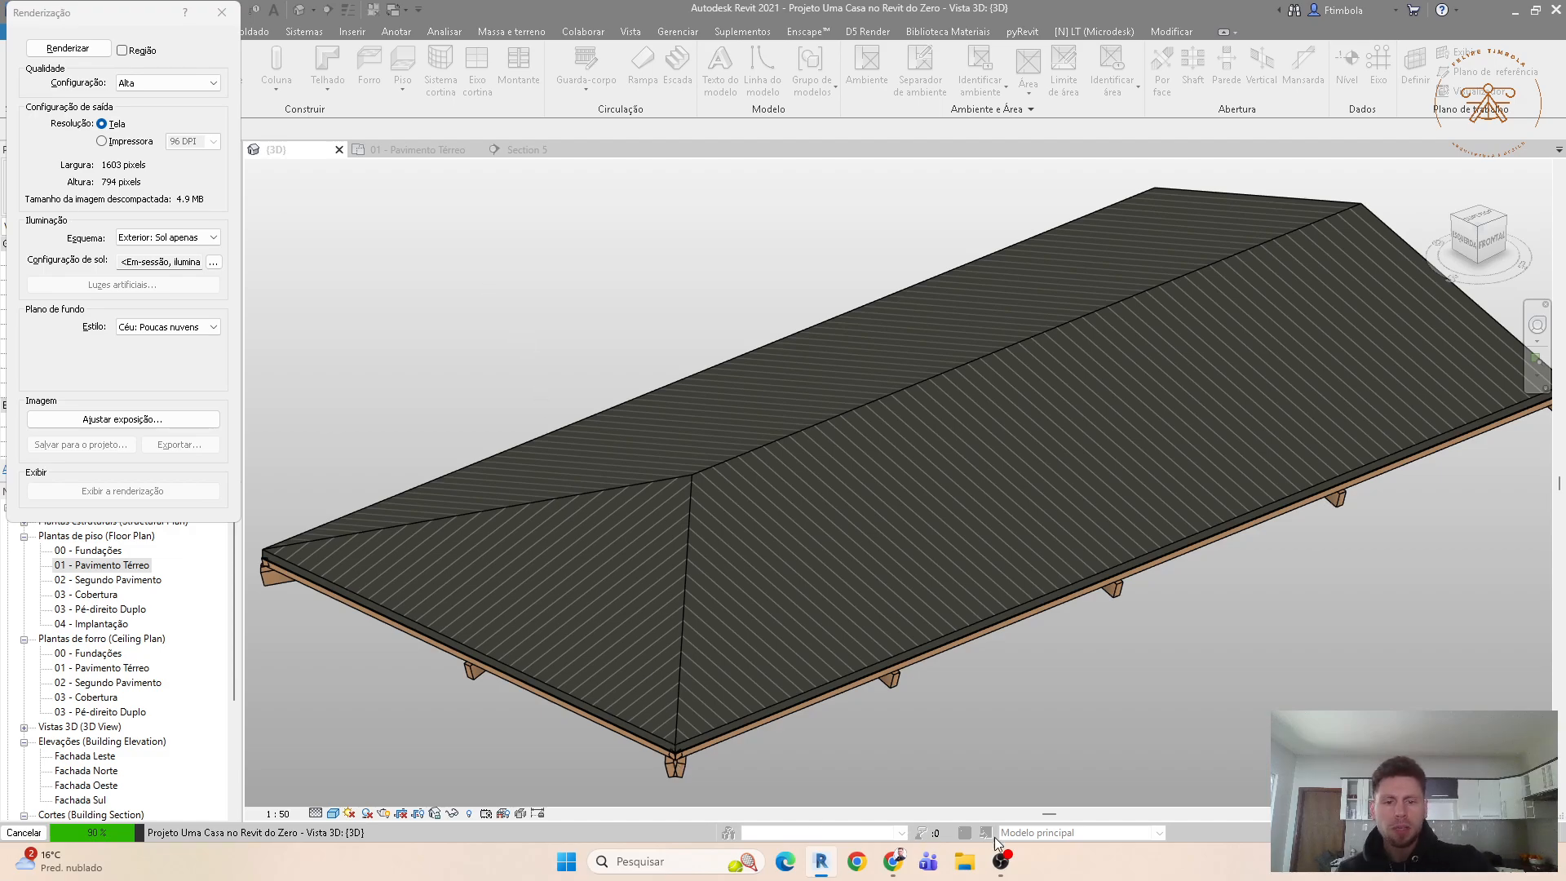
{"action": "left_click", "coordinate": [1001, 862]}
{"action": "left_click", "coordinate": [1547, 707]}
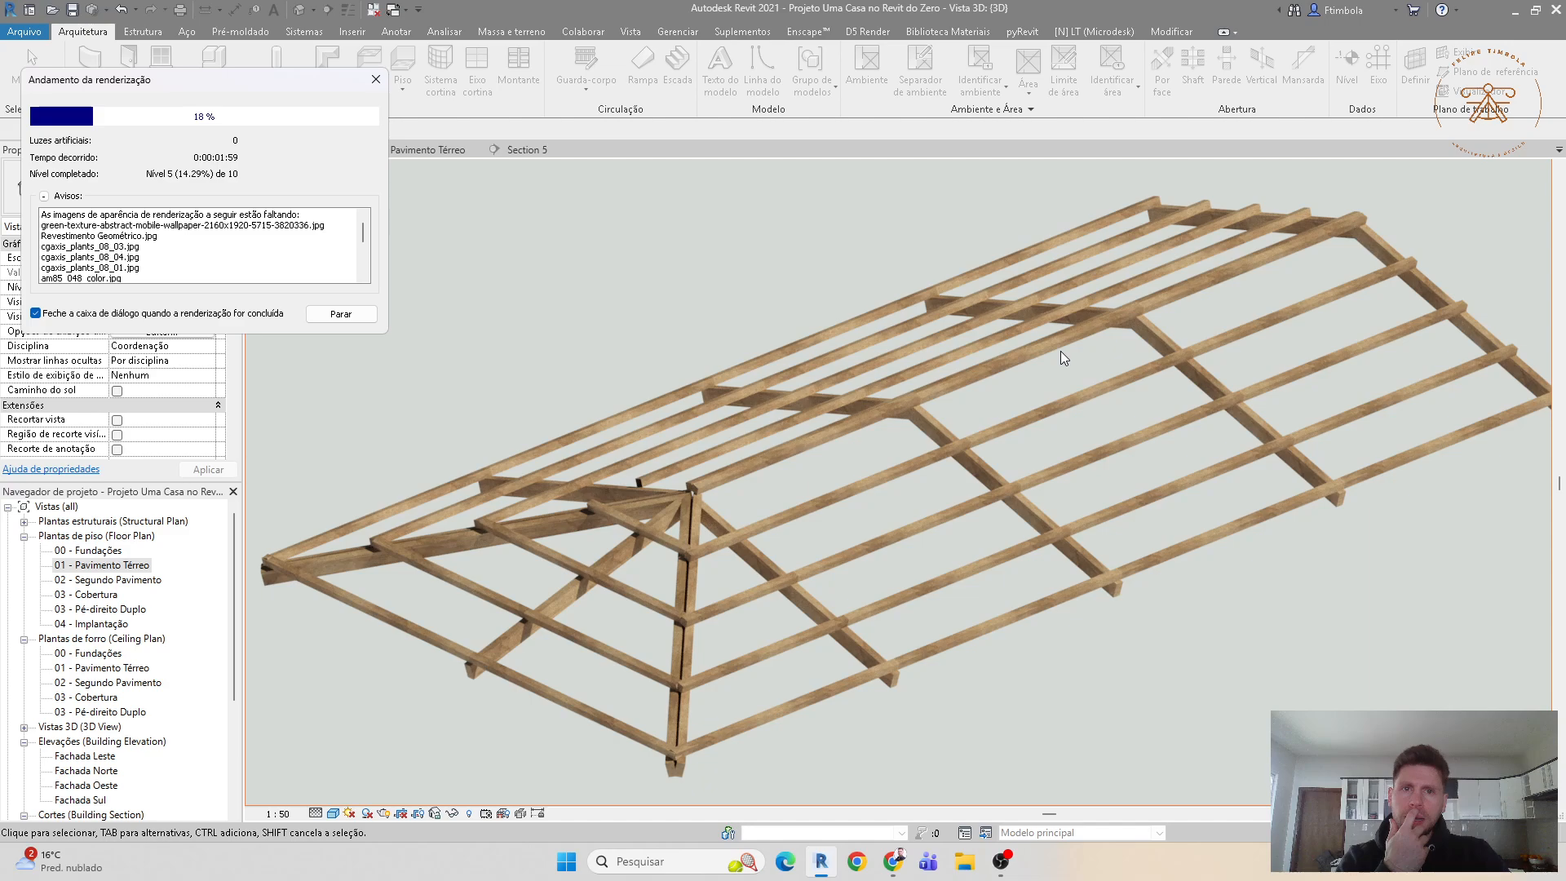
Step: Stop the rendering in progress and return to the roof model in the 3D view
{"action": "left_click", "coordinate": [376, 79]}
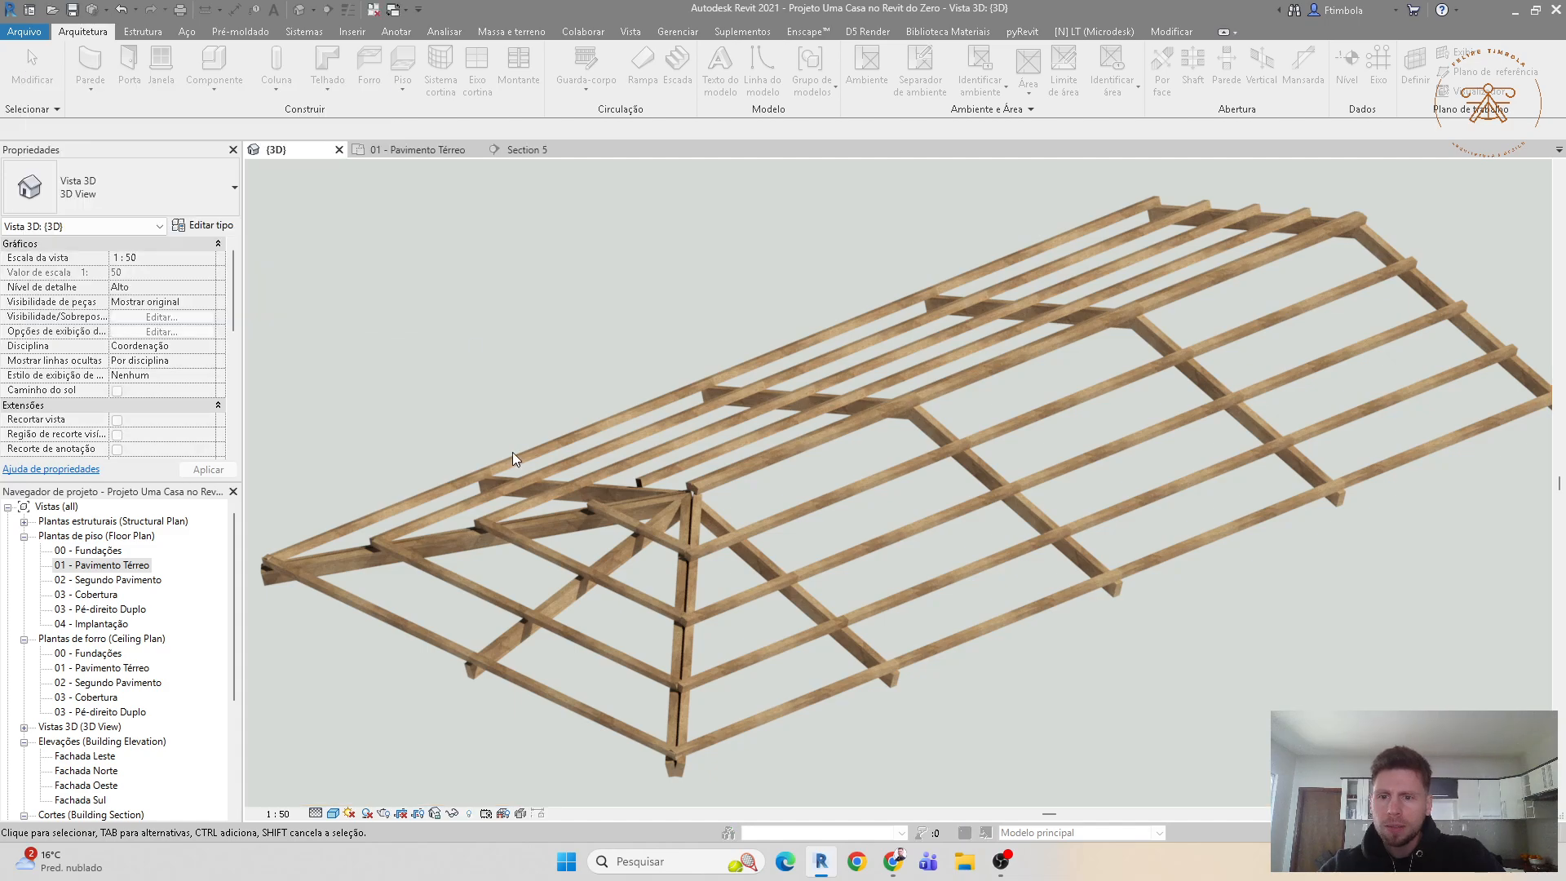
{"action": "scroll", "coordinate": [512, 452], "scroll_direction": "up", "scroll_amount": 1}
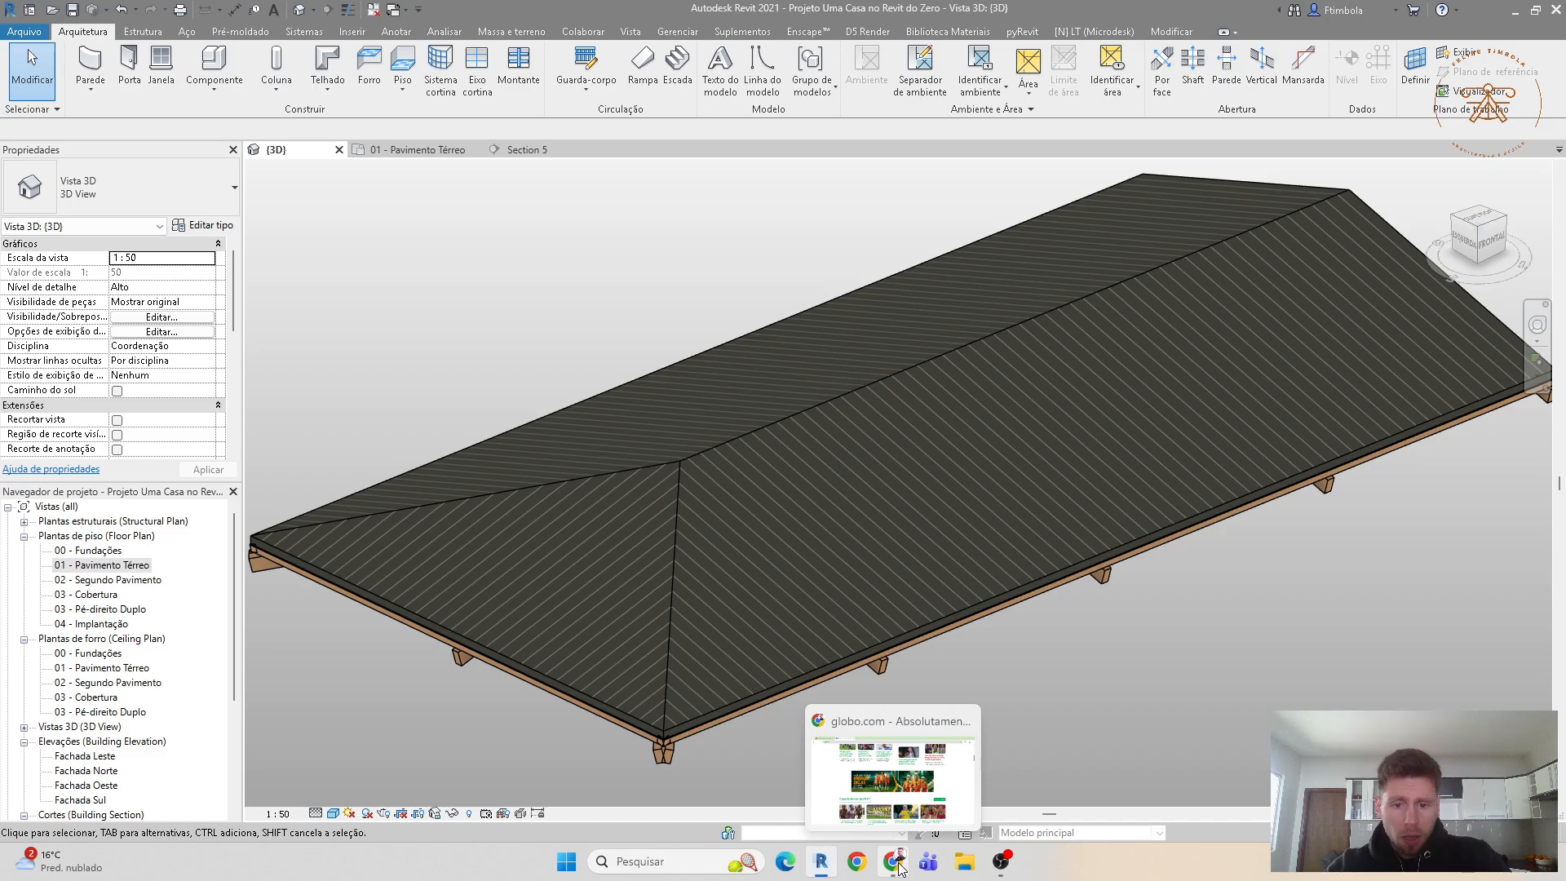
{"action": "mouse_move", "coordinate": [1009, 866]}
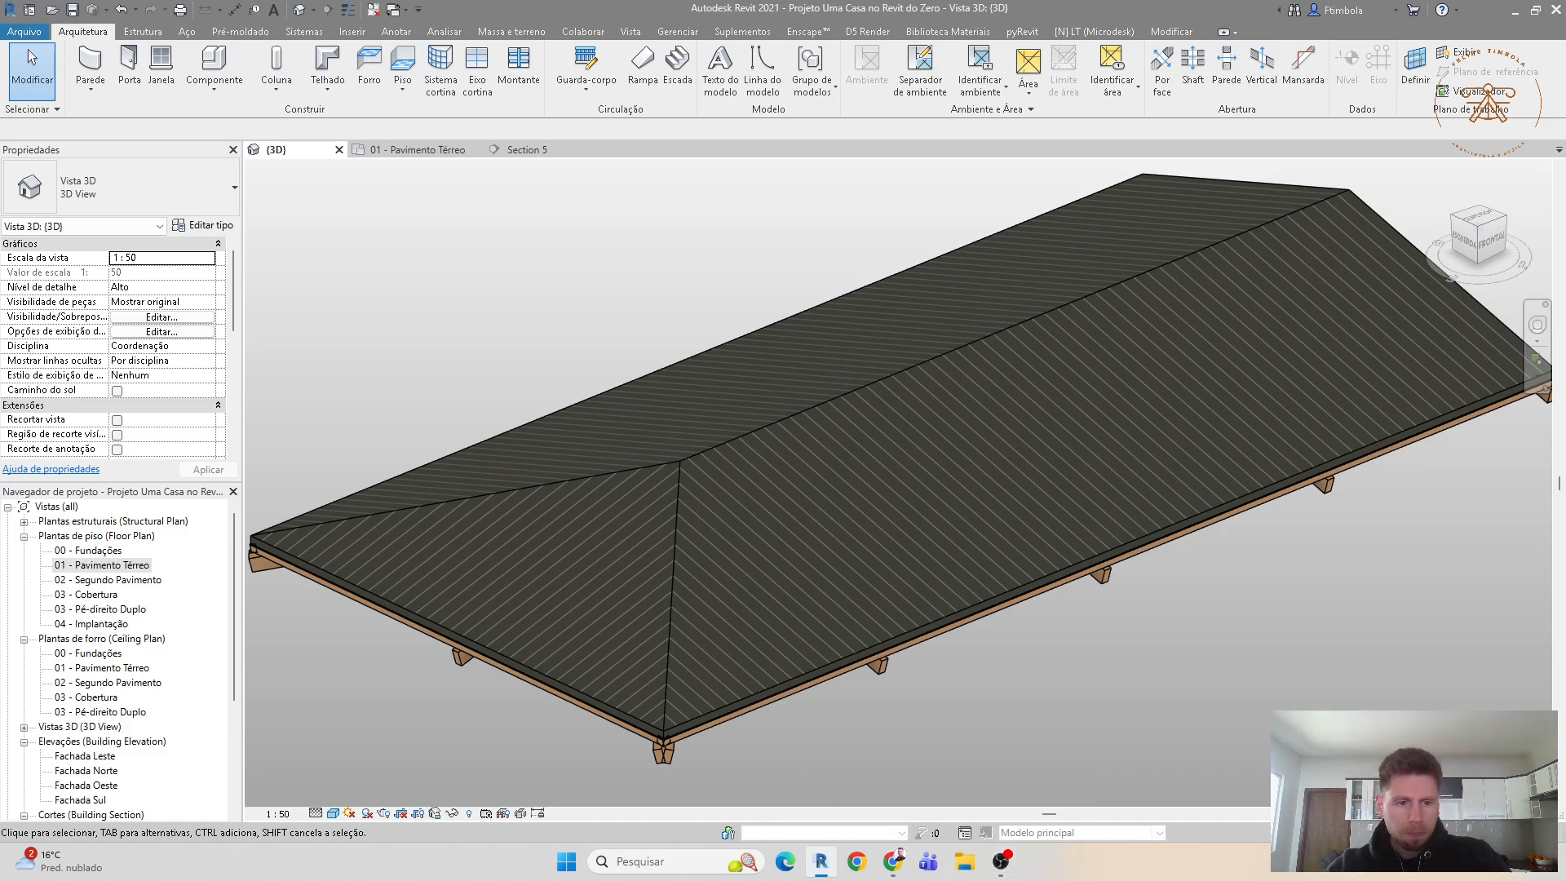
{"action": "left_click", "coordinate": [1008, 865]}
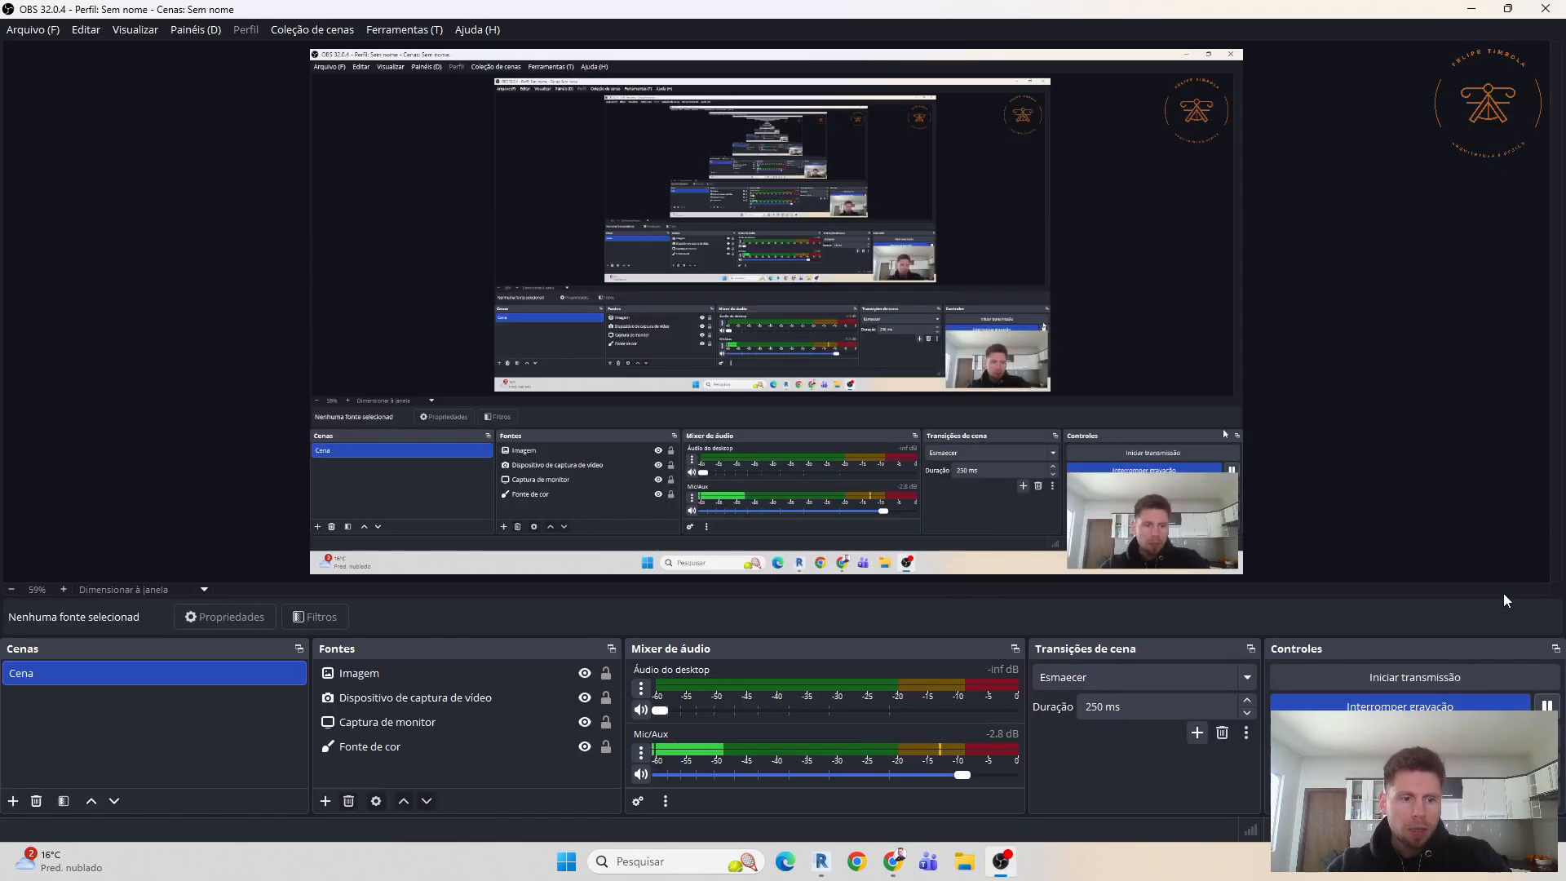
{"action": "left_click", "coordinate": [833, 859]}
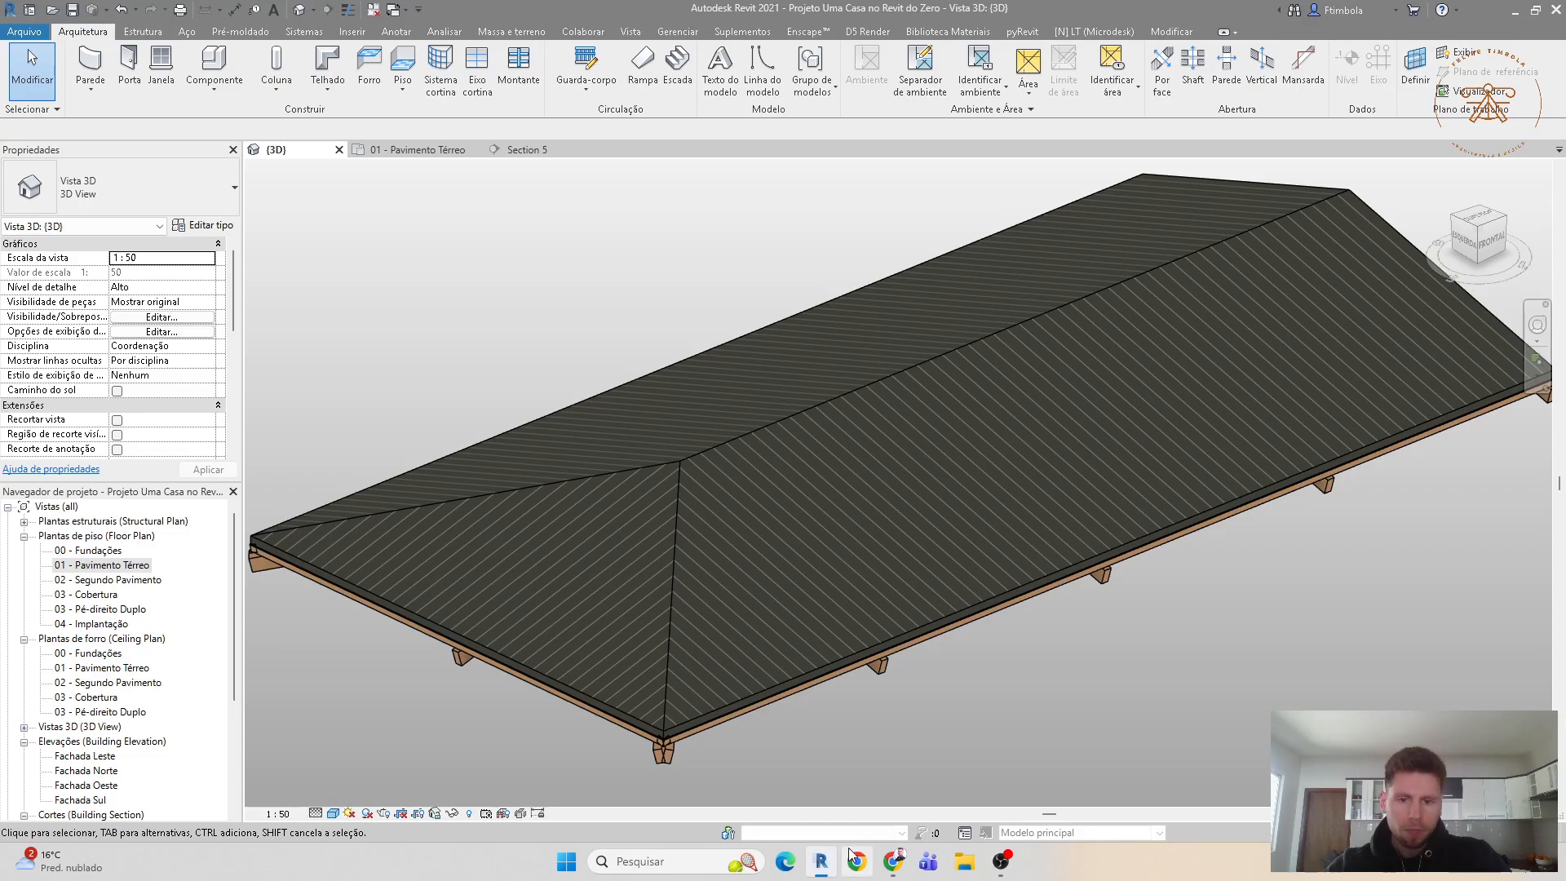
Step: Switch to Chrome and look through the past live streams and Revit lesson playlists on the YouTube channel's home page
{"action": "left_click", "coordinate": [893, 862]}
{"action": "scroll", "coordinate": [480, 539], "scroll_direction": "down", "scroll_amount": 4}
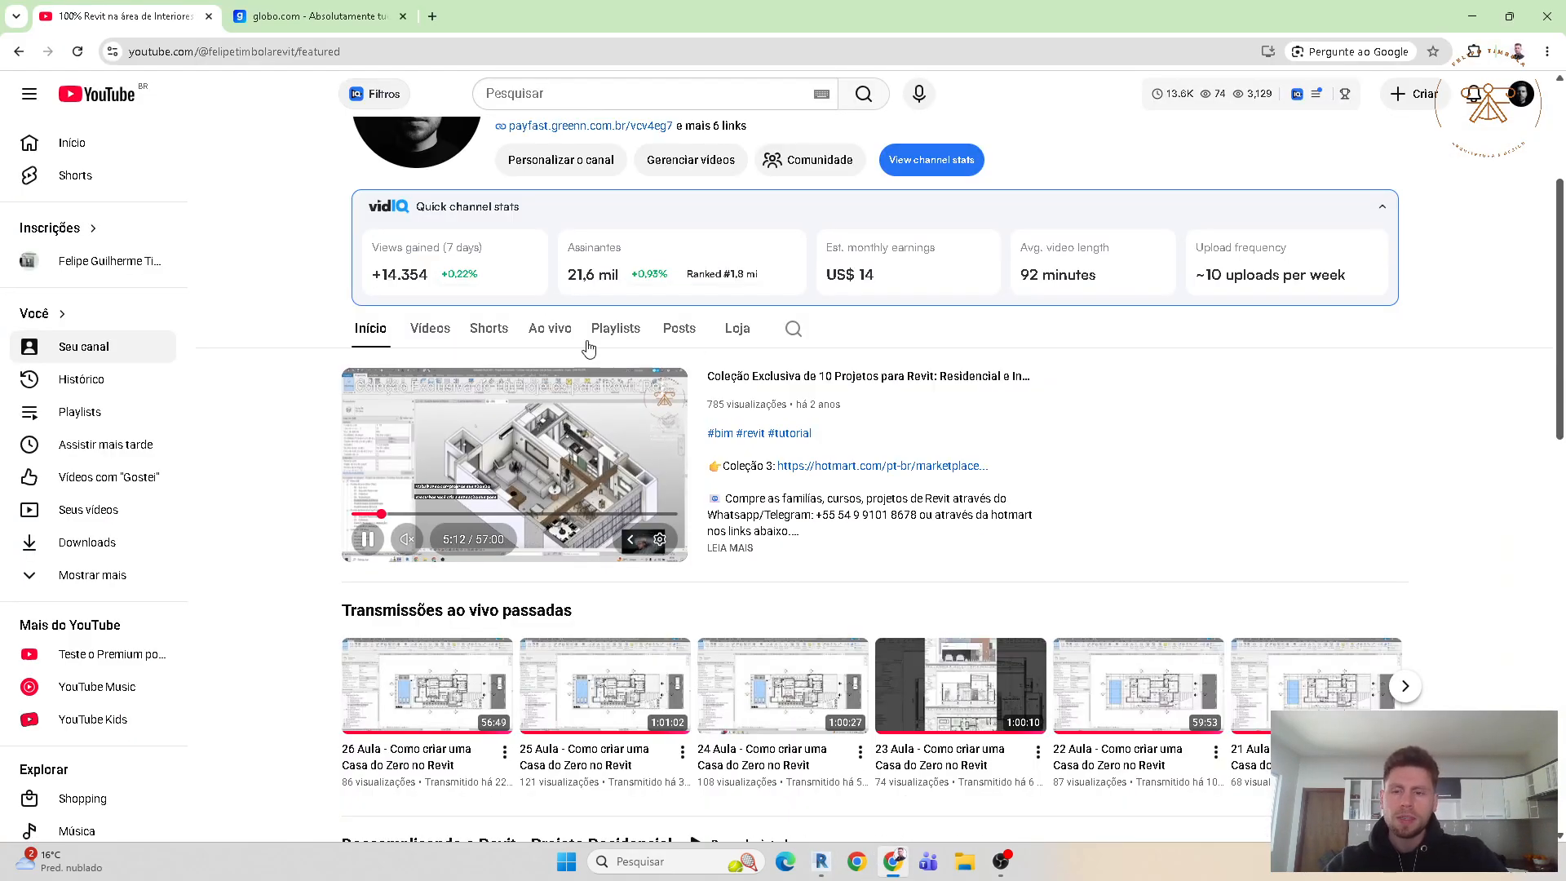
{"action": "scroll", "coordinate": [279, 496], "scroll_direction": "down", "scroll_amount": 5}
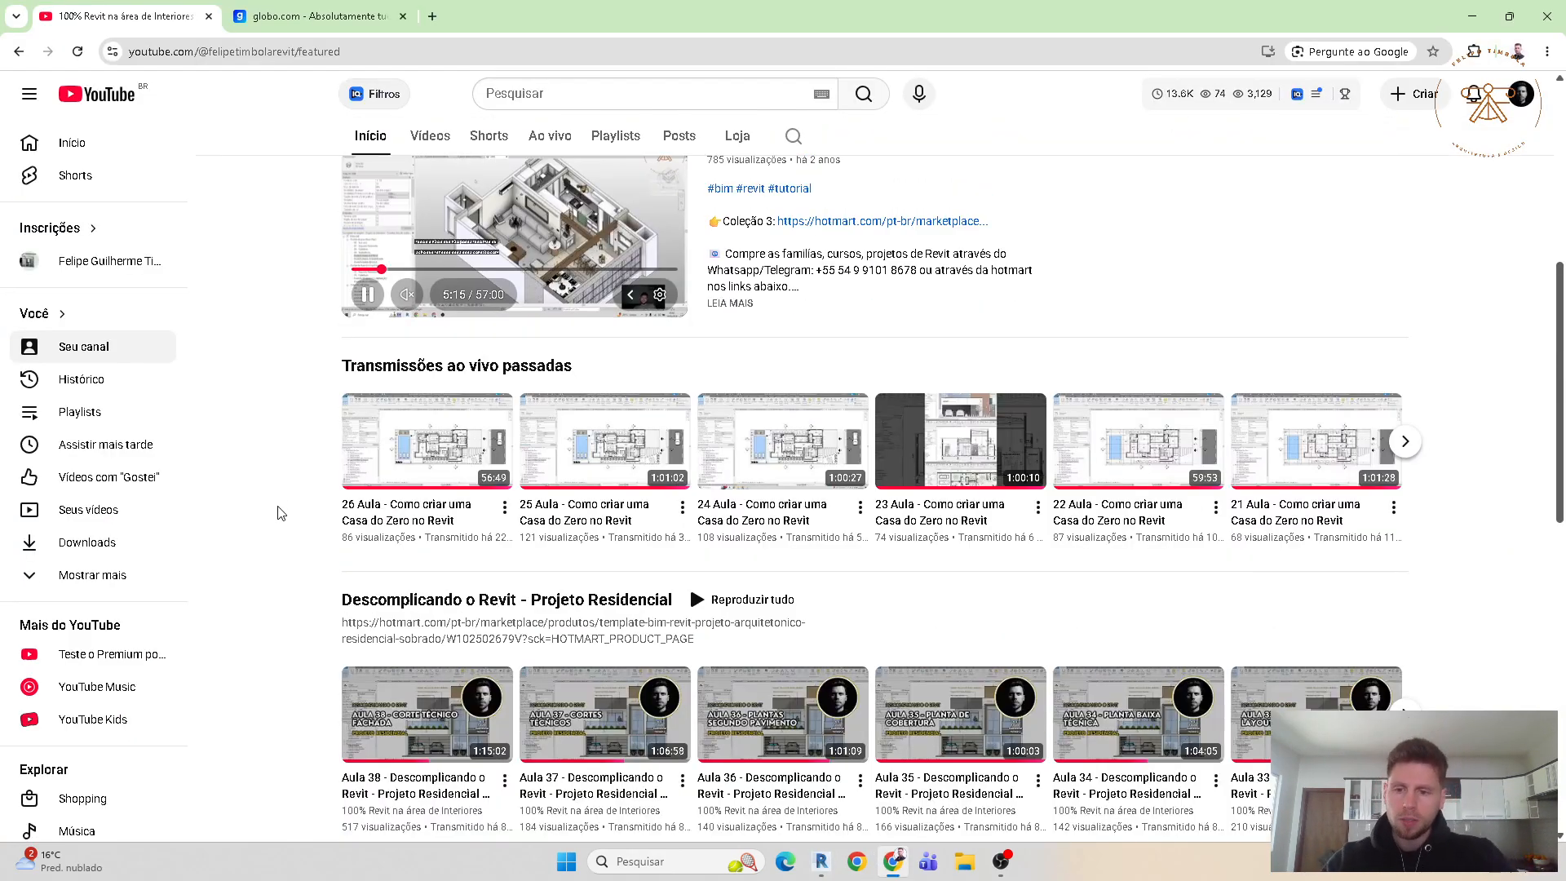
{"action": "scroll", "coordinate": [295, 532], "scroll_direction": "up", "scroll_amount": 6}
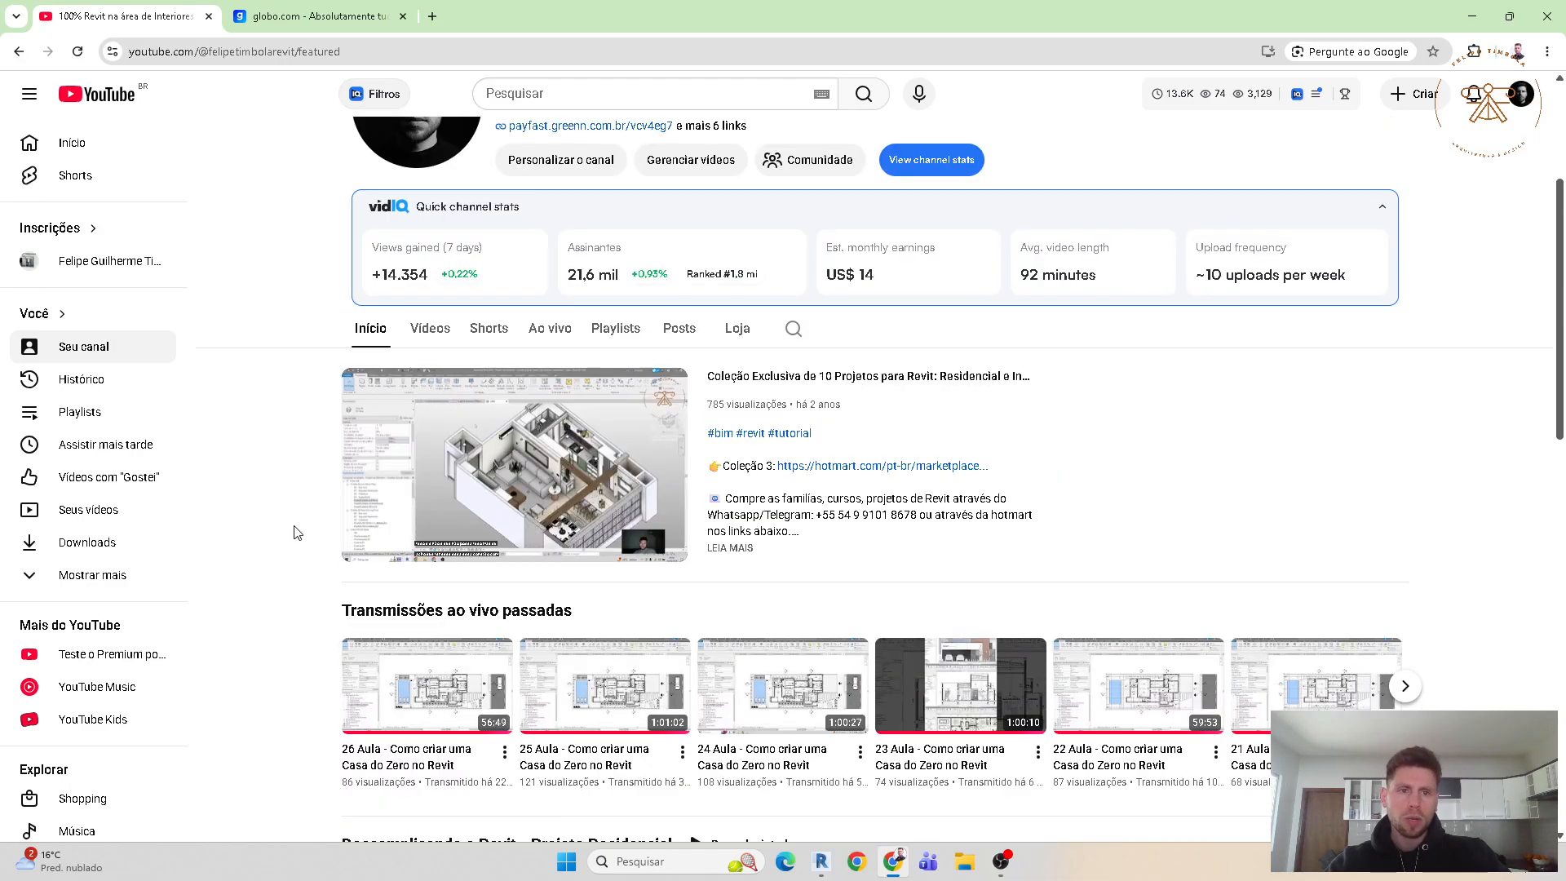
{"action": "scroll", "coordinate": [295, 532], "scroll_direction": "down", "scroll_amount": 1}
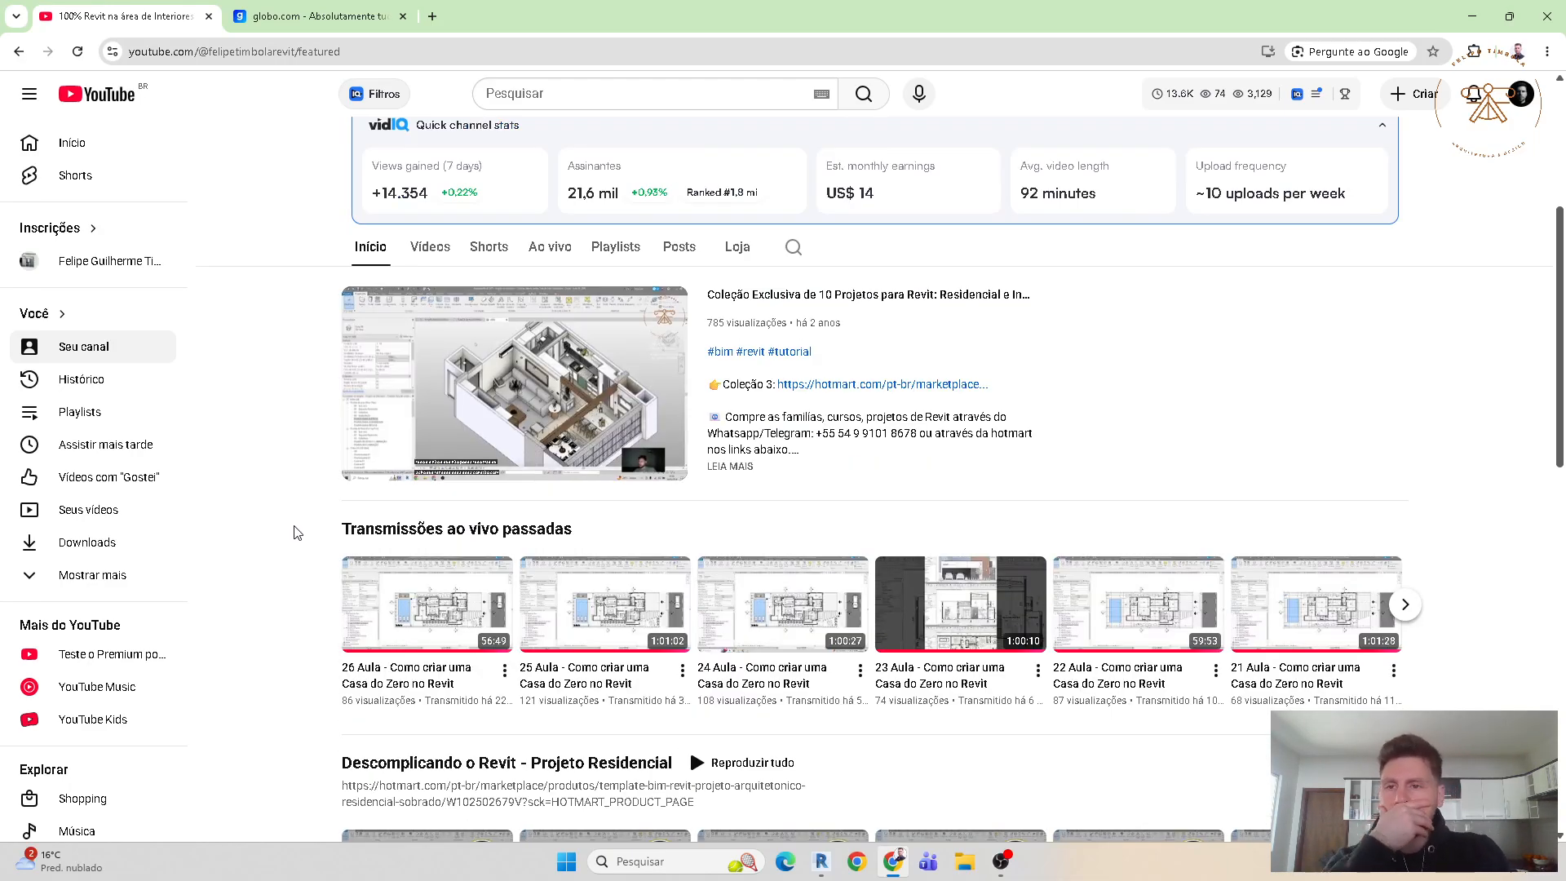